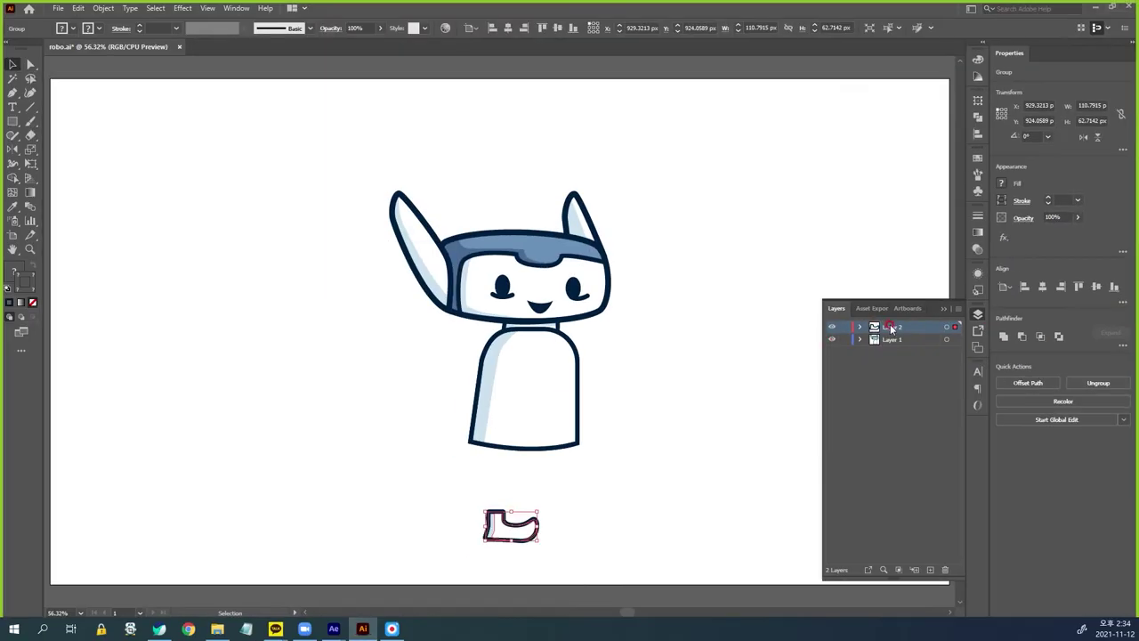
Rename the shoe's layer, Layer 2, as 신발
double_click(891, 327)
type("신발")
key("Return")
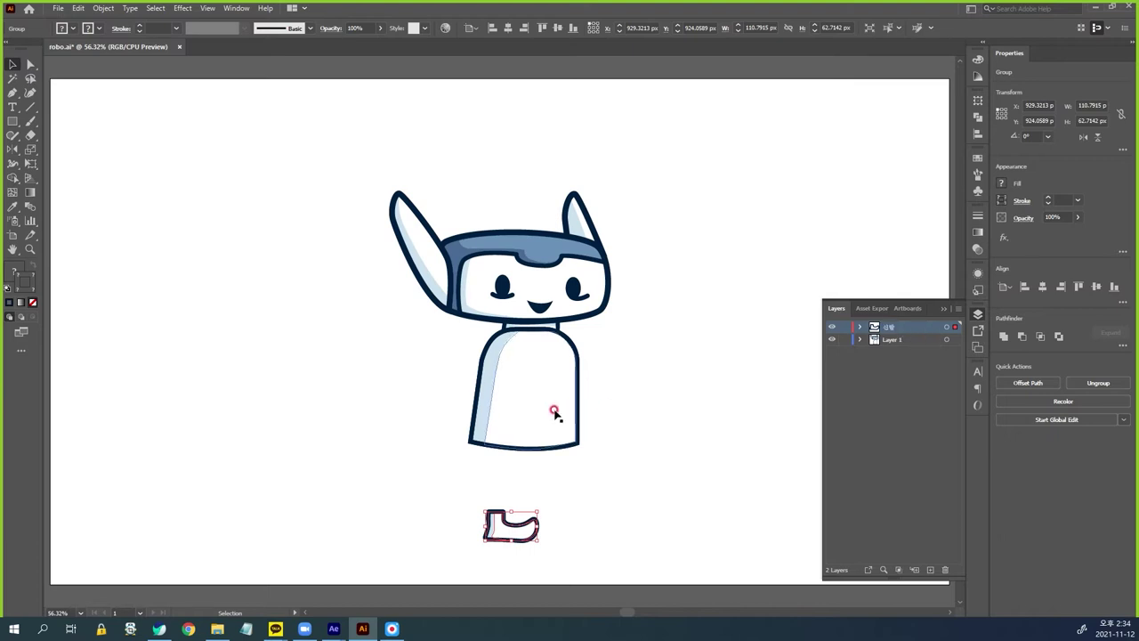
Move the torso artwork from Layer 1 into a new layer named 몸
left_click_drag(612, 386, 411, 469)
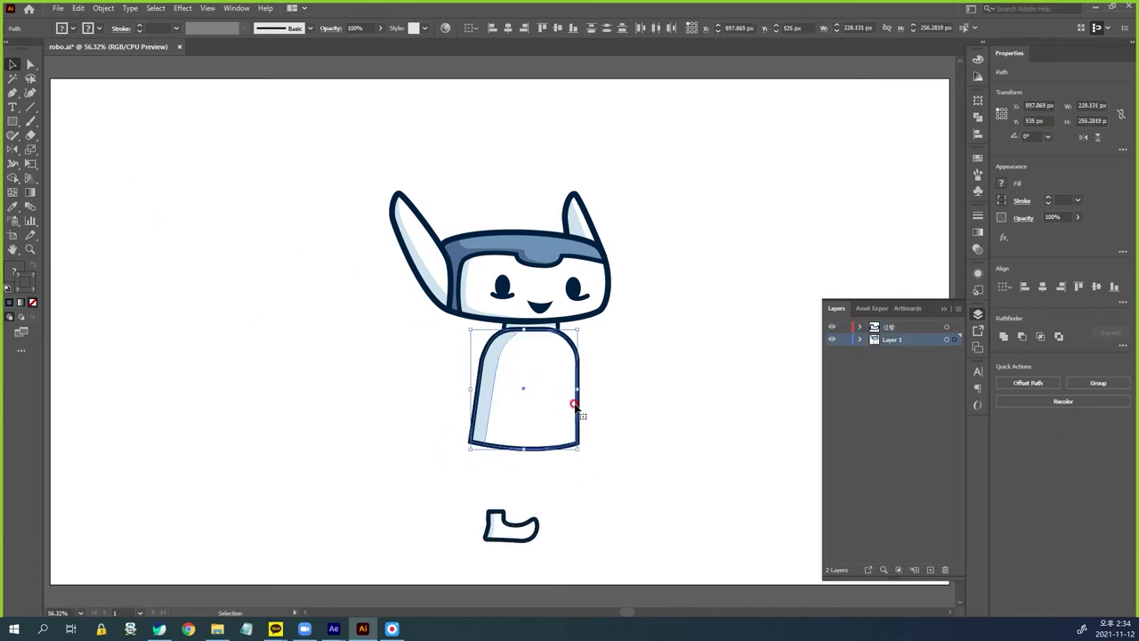
left_click(930, 569)
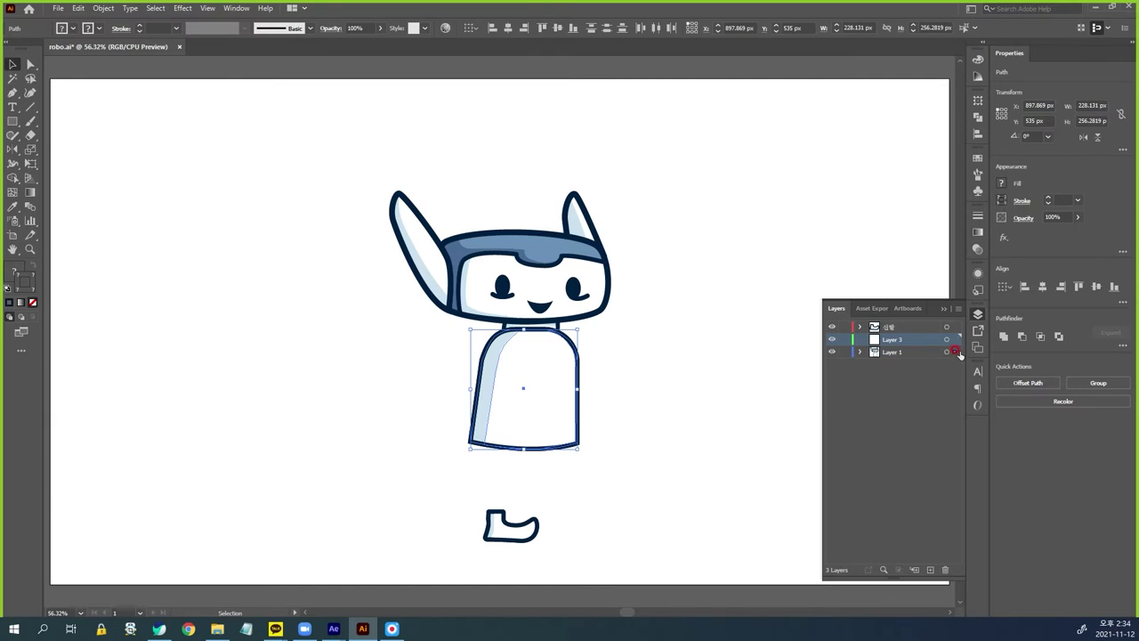
left_click_drag(953, 353, 954, 339)
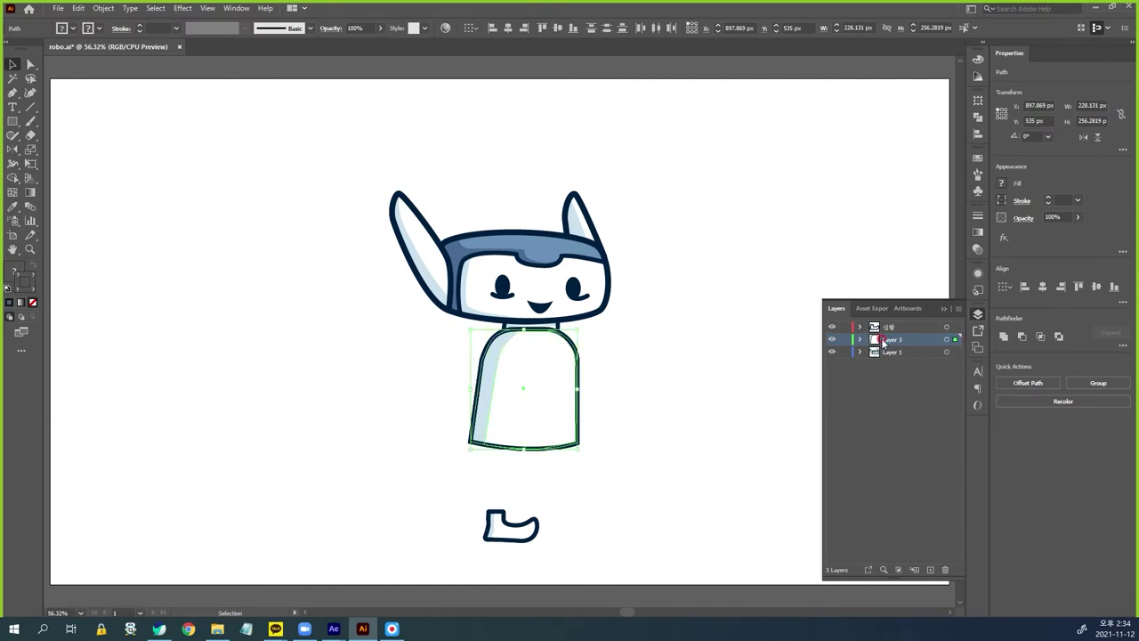
double_click(892, 340)
type("몸")
key("Return")
Hide the 몸 layer and move the neck artwork from Layer 1 into a new layer named 목
left_click(676, 374)
left_click_drag(469, 299, 610, 381)
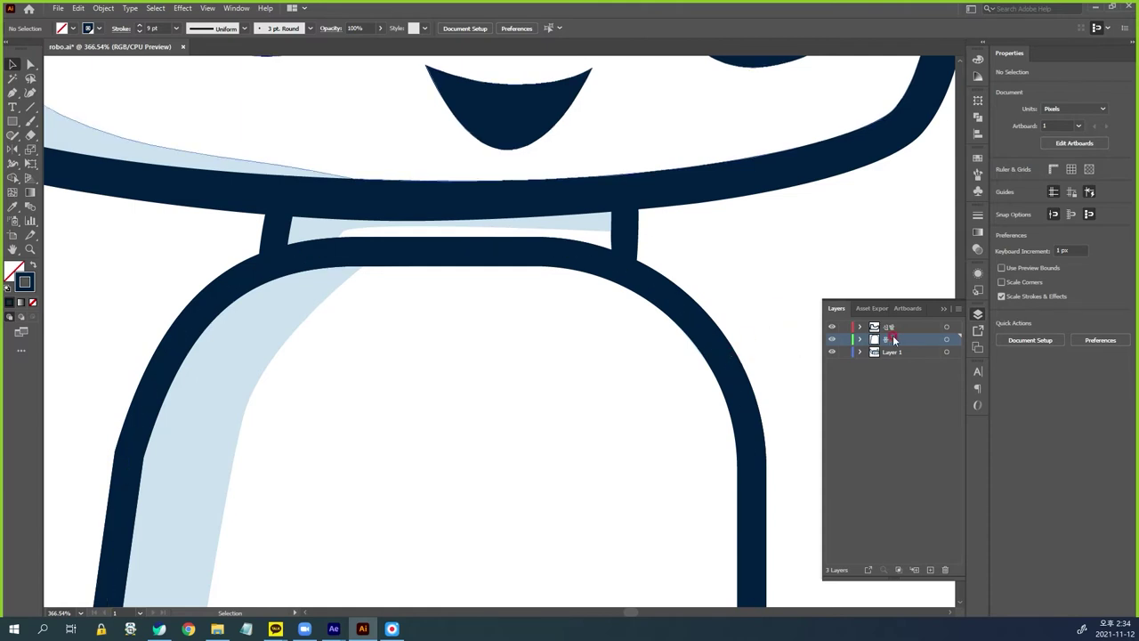
left_click(855, 352)
left_click(832, 339)
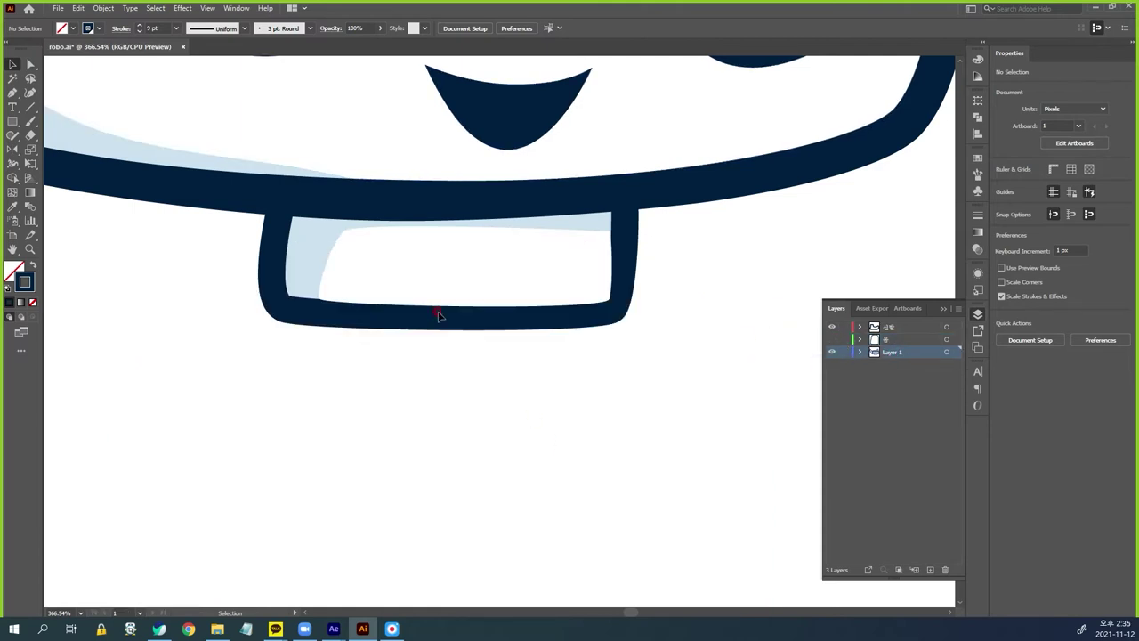
left_click_drag(692, 358, 237, 261)
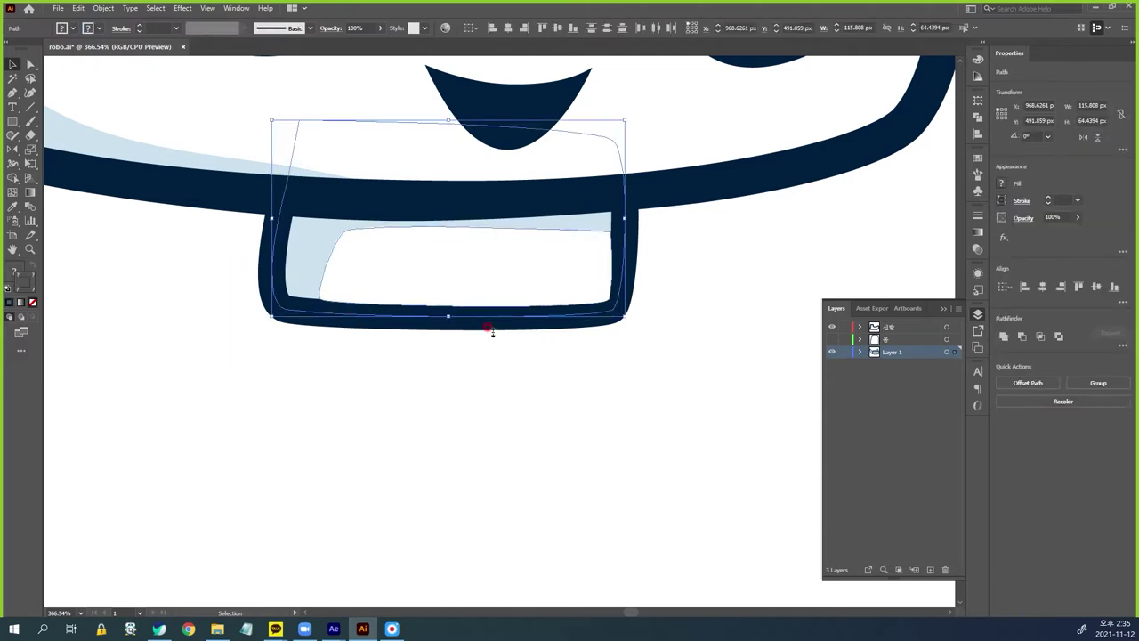
left_click(932, 569)
double_click(893, 352)
type("목")
key("Return")
left_click_drag(957, 355, 956, 353)
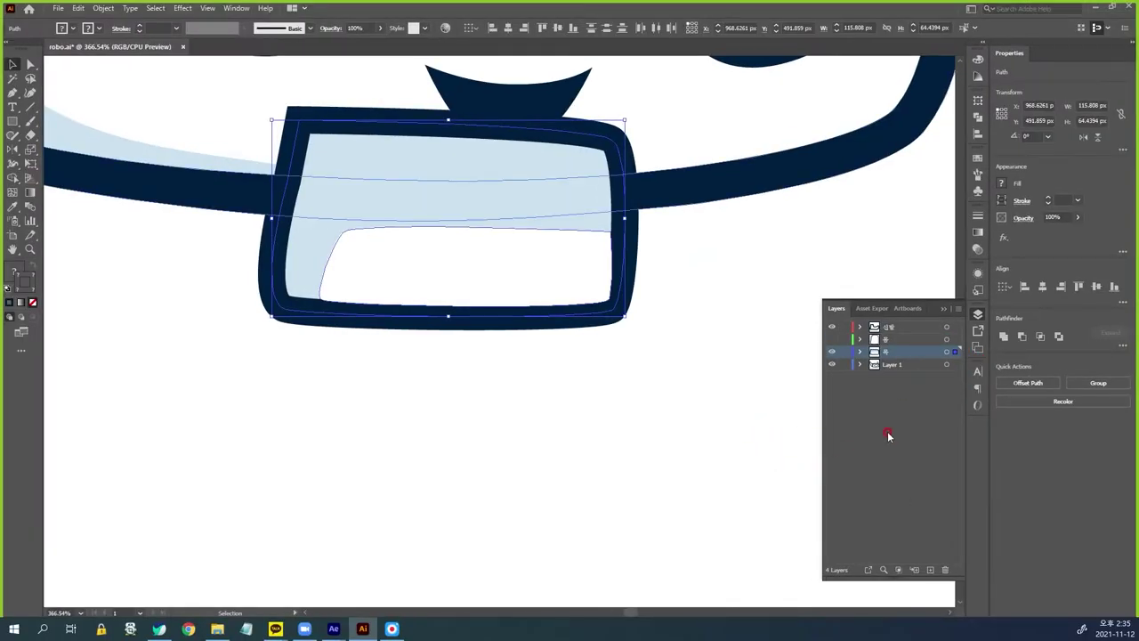
Show the 몸 layer again, and rename Layer 1 as 머리 and place it at the top of the layer stack
left_click(895, 368)
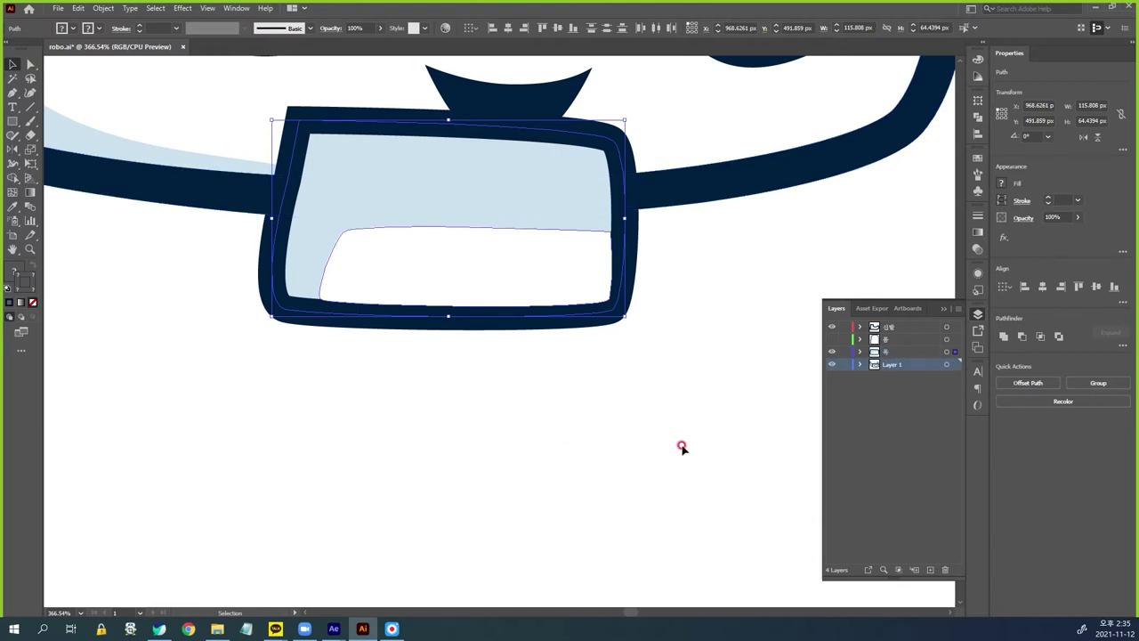
left_click(832, 339)
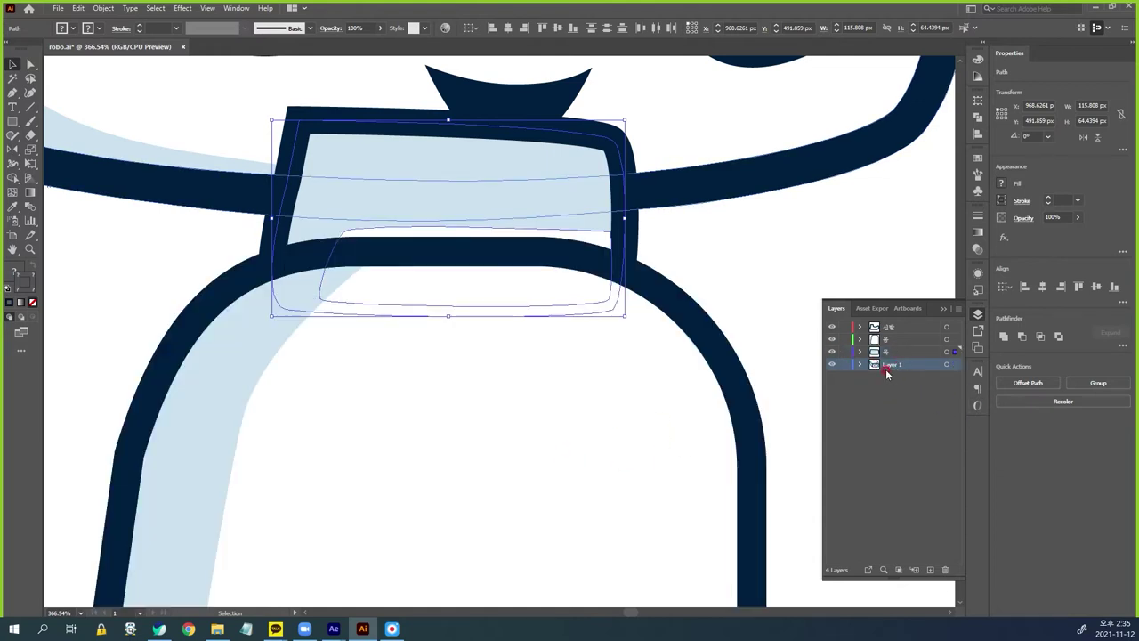
double_click(893, 367)
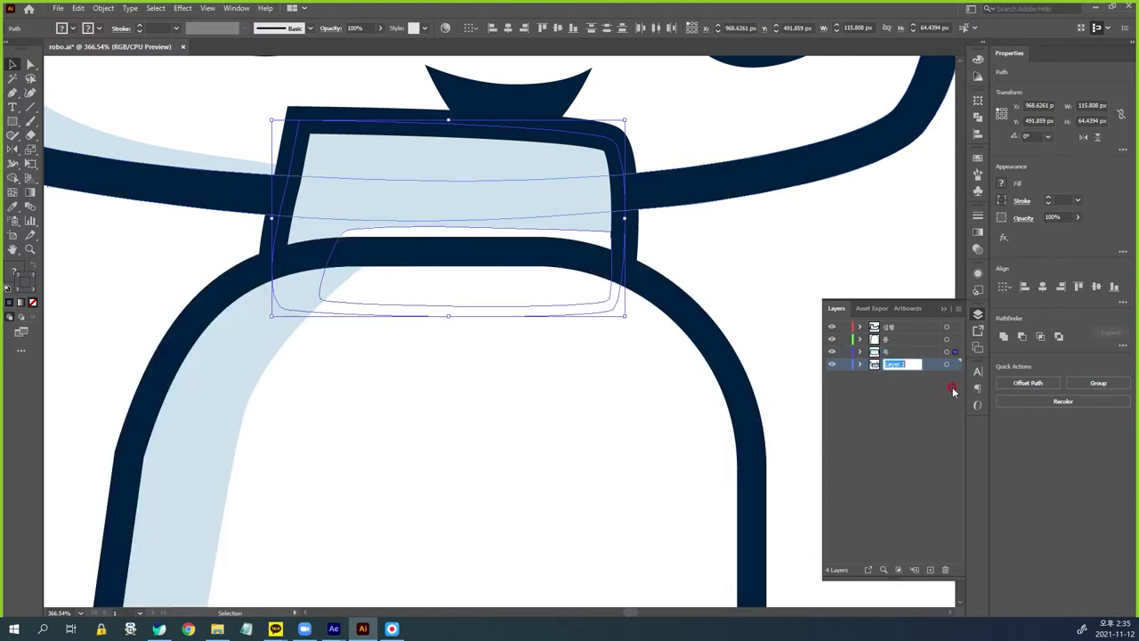
type("머리")
left_click(1000, 476)
mouse_move(917, 372)
left_mouse_down()
mouse_move(904, 307)
mouse_move(901, 319)
left_mouse_up()
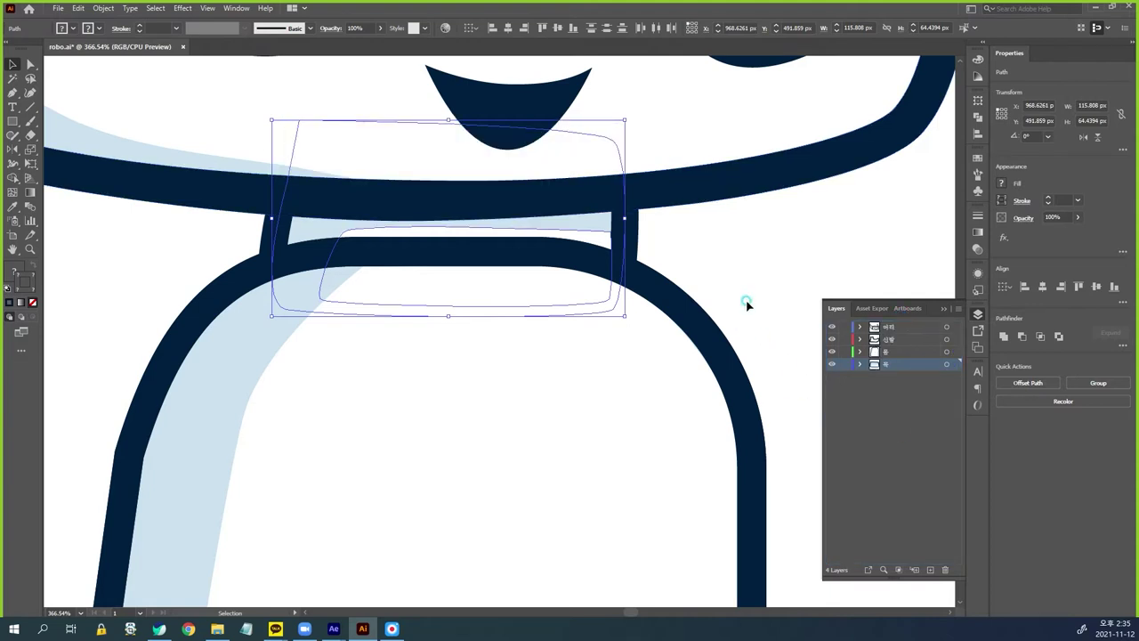
Deselect the artwork and move the 신발 layer to the bottom of the layer stack
left_click(802, 327)
key("ctrl+0")
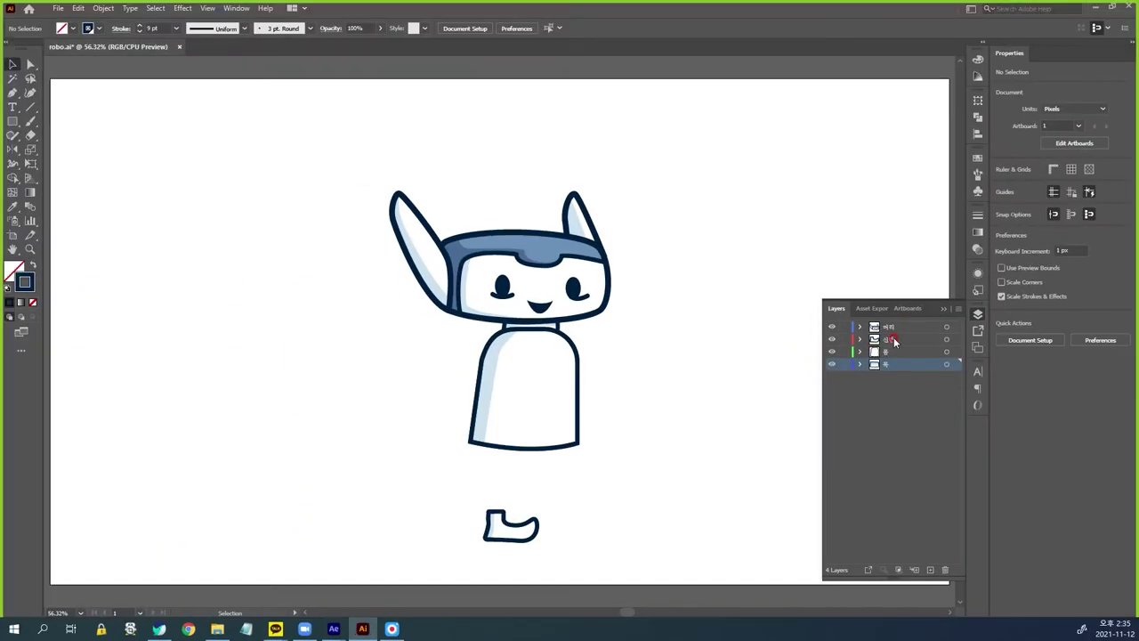
left_click_drag(695, 248, 711, 353)
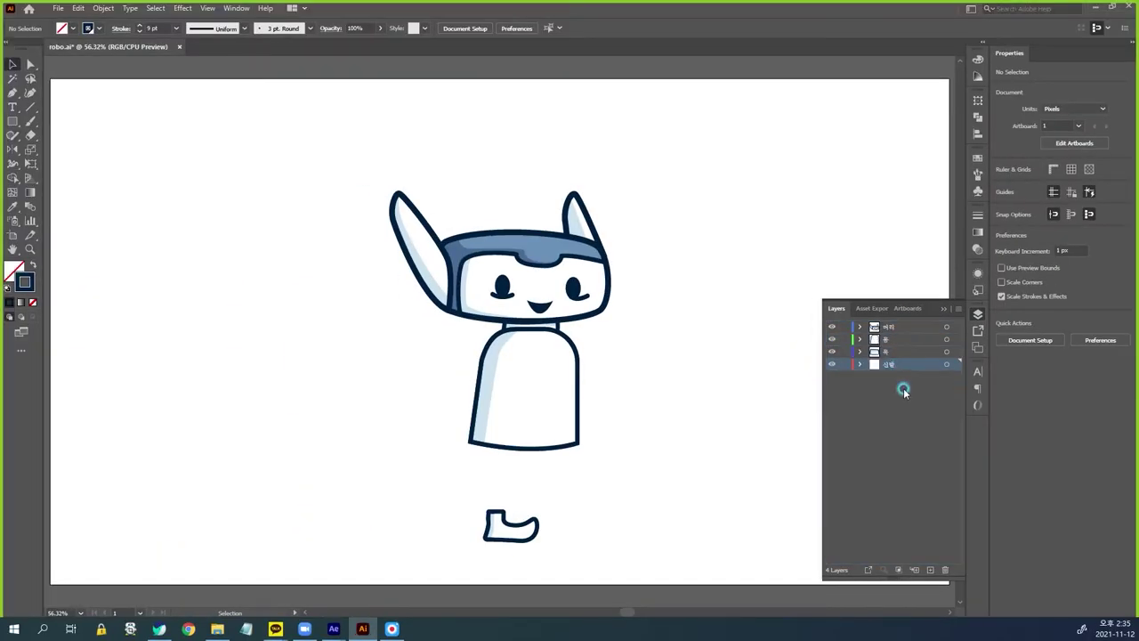
left_click_drag(895, 341, 896, 354)
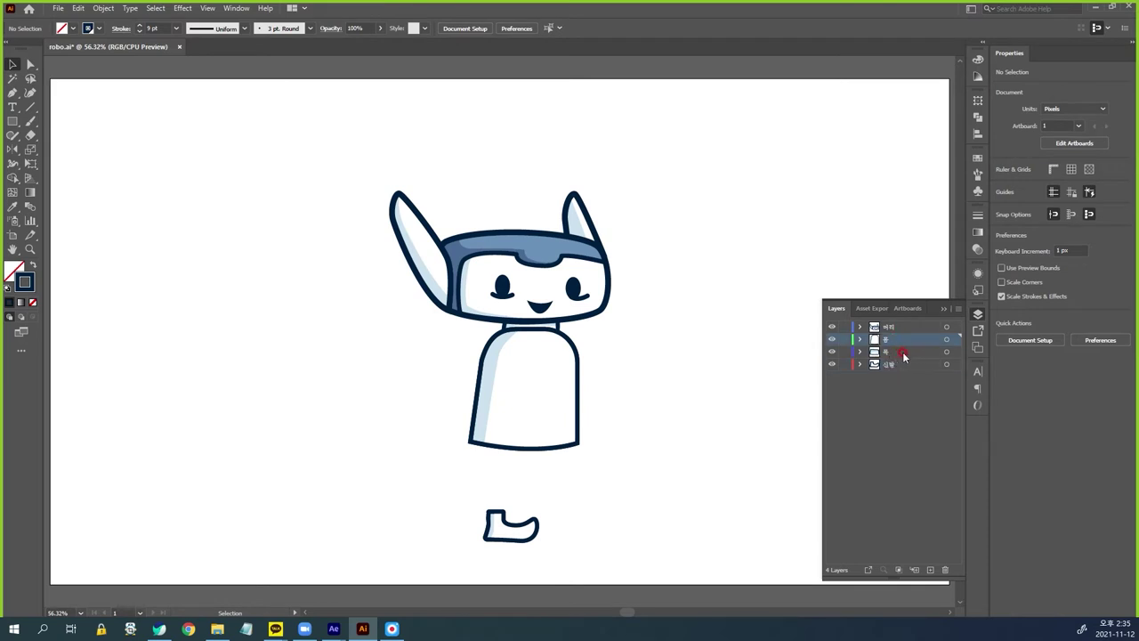
left_click(900, 352)
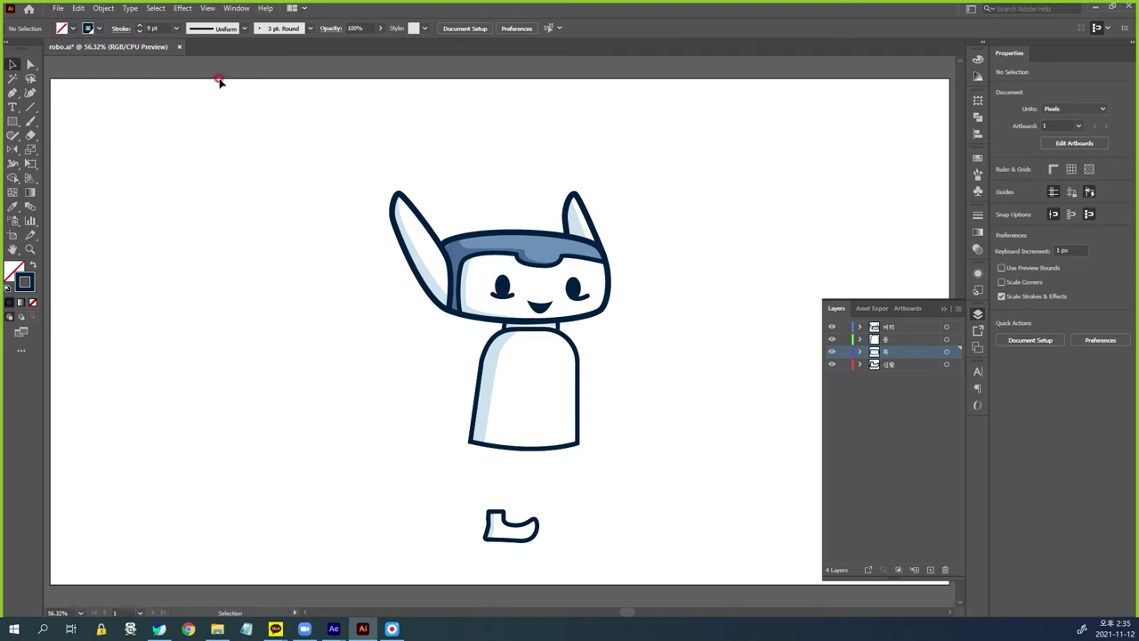
Save robo.ai and switch to the After Effects window with the untitled project
key("ctrl")
key("ctrl+s")
mouse_move(334, 630)
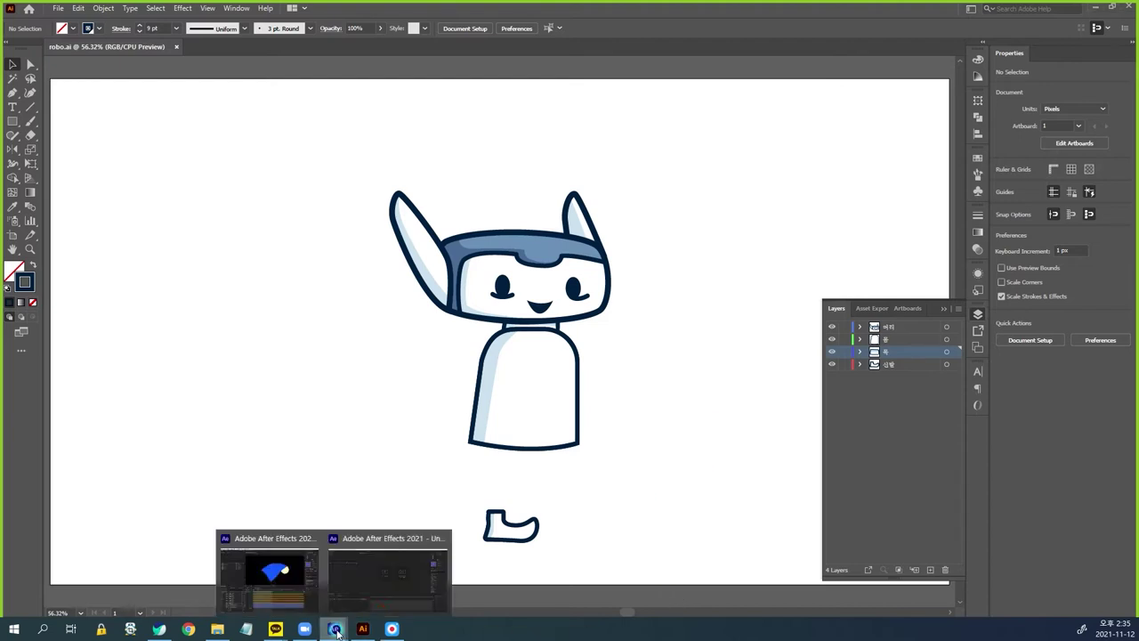
left_click(387, 565)
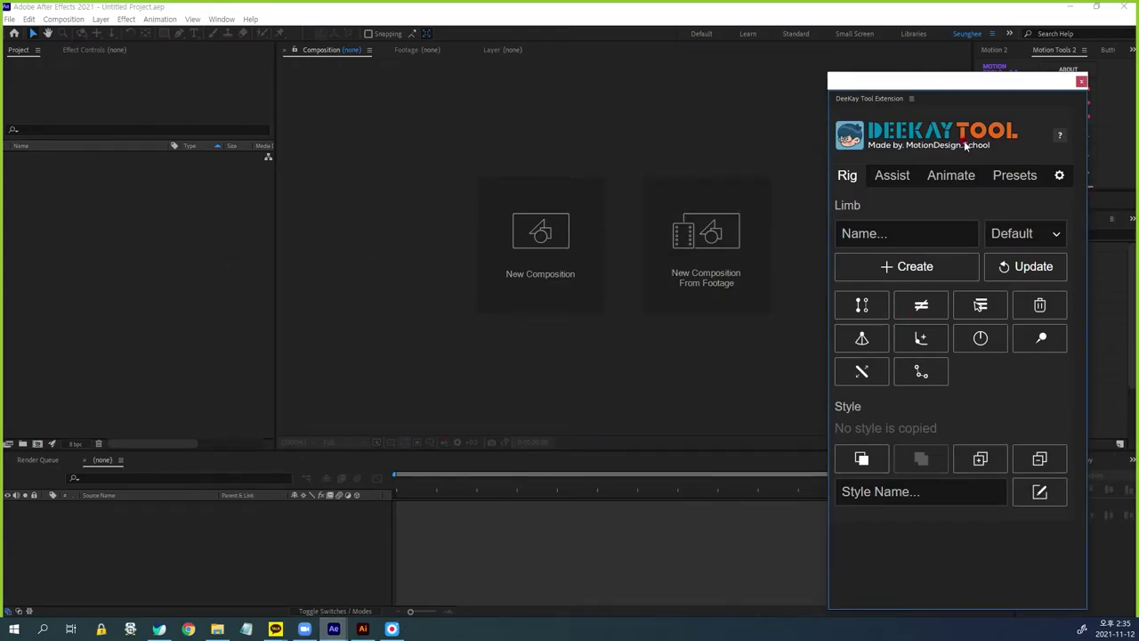
Create a new 1920 x 1080 composition named Comp 1 with a duration of 300 frames
left_click(162, 287)
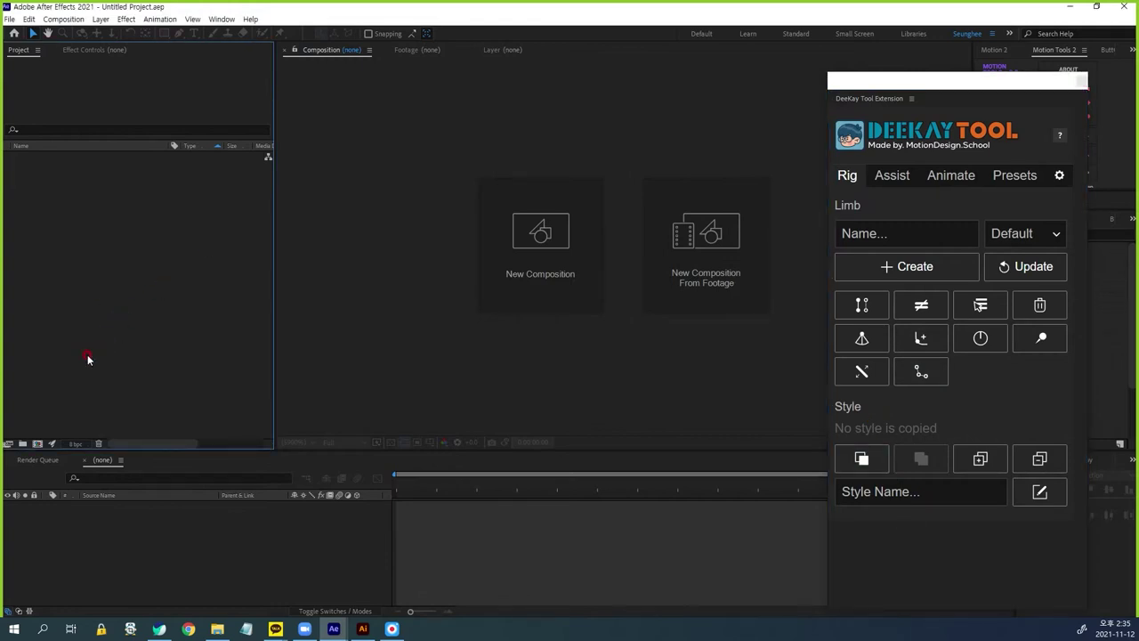
left_click(36, 443)
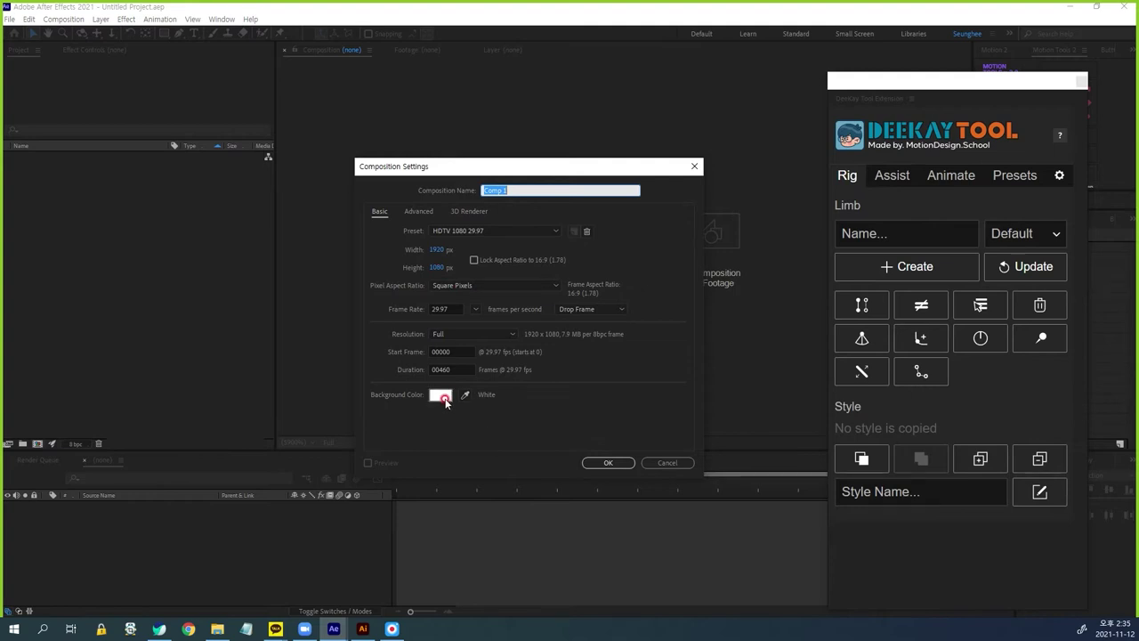
left_click(457, 369)
type("300")
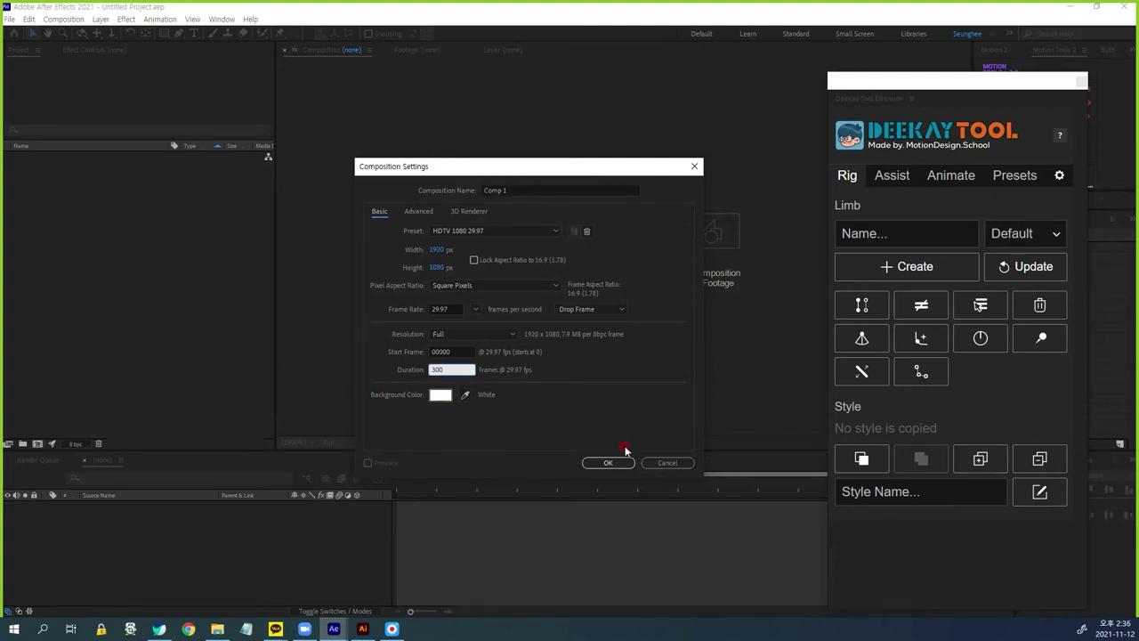
left_click(623, 461)
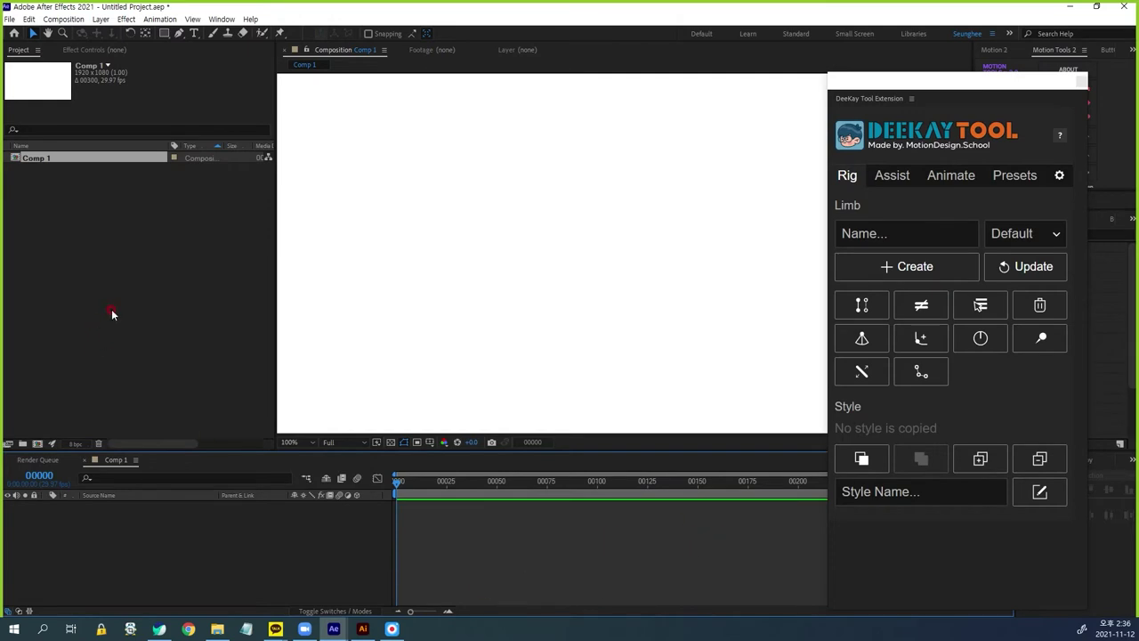
Import robo.ai into the project as a composition so its layers stay separate
left_click(155, 307)
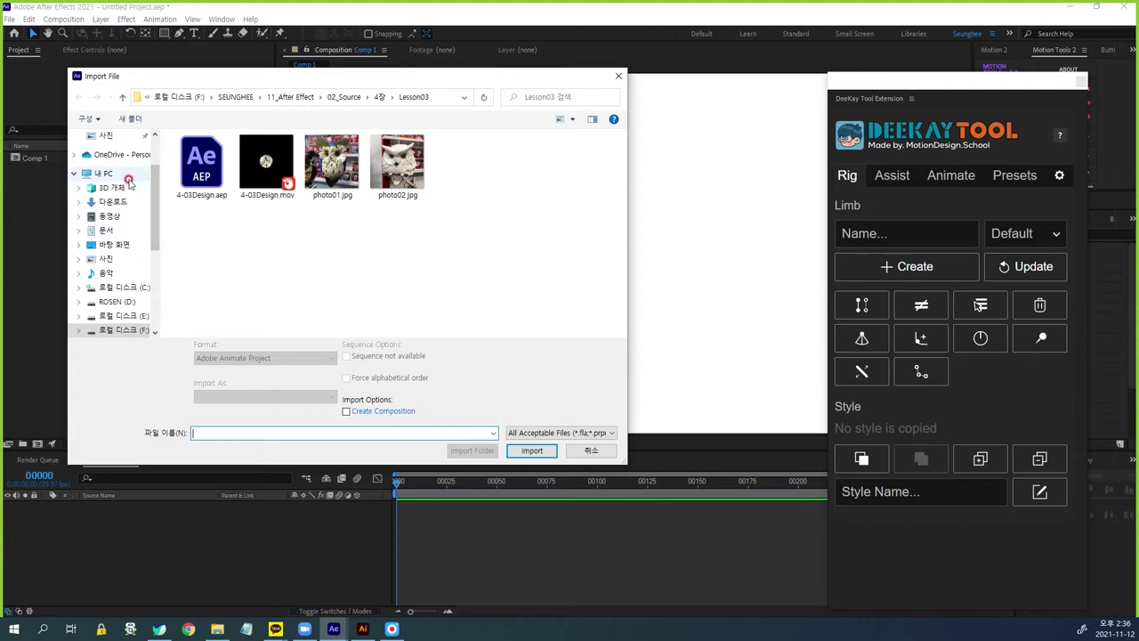
scroll(140, 192, "up", 1)
left_click_drag(214, 79, 0, 79)
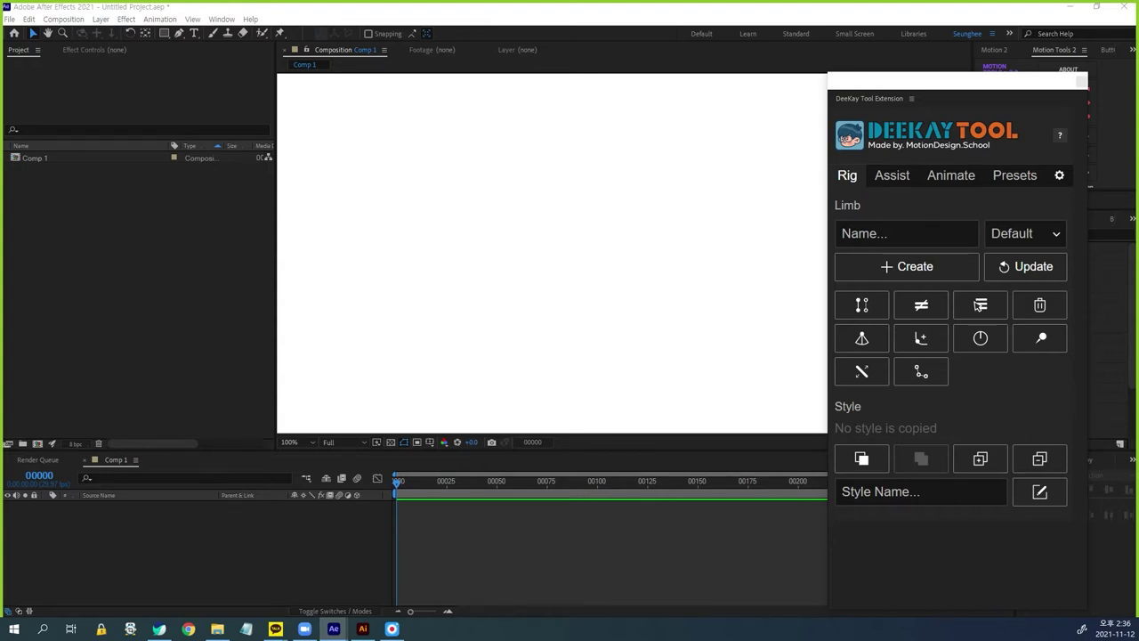
left_click(498, 247)
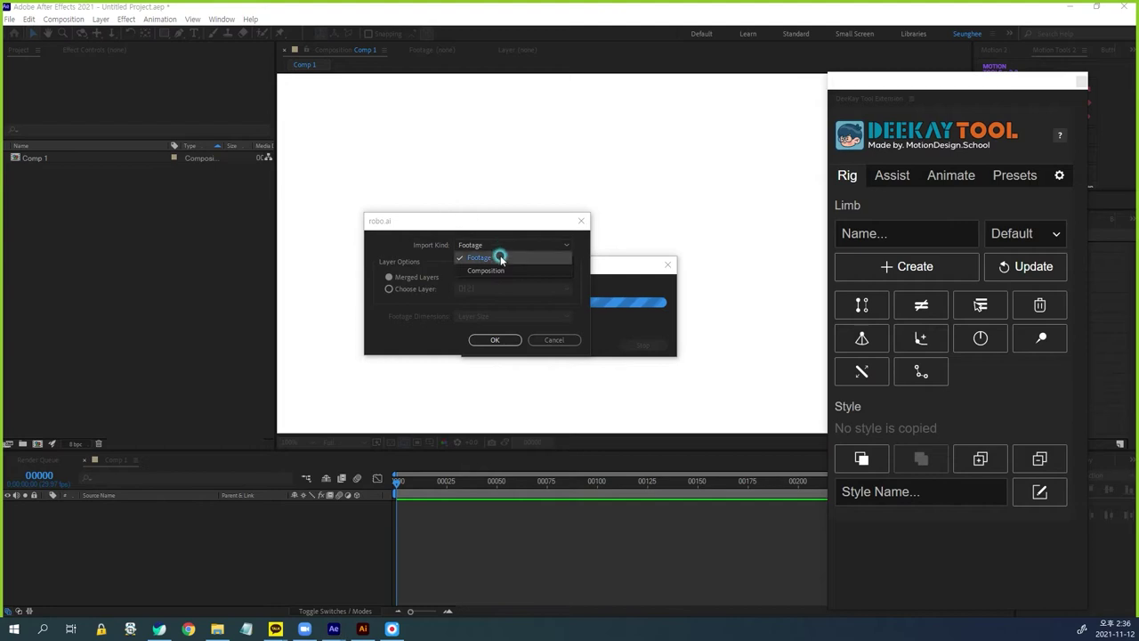
left_click(498, 270)
left_click(496, 339)
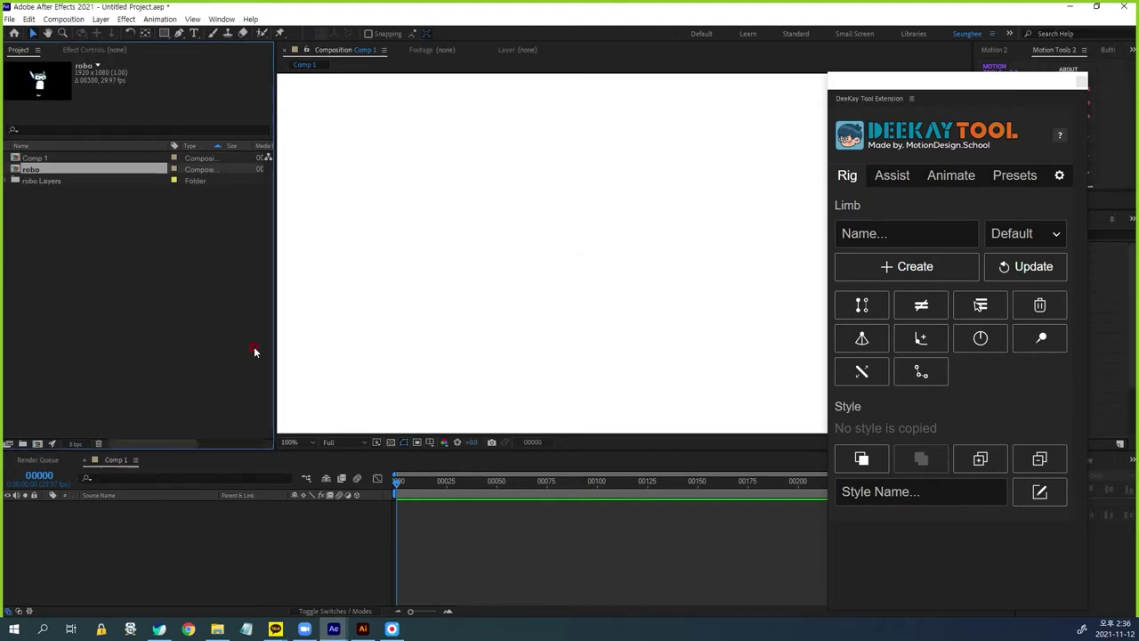
Open the robo composition and move the DeeKay Tool window clear of the robot artwork
double_click(15, 170)
left_click(721, 515)
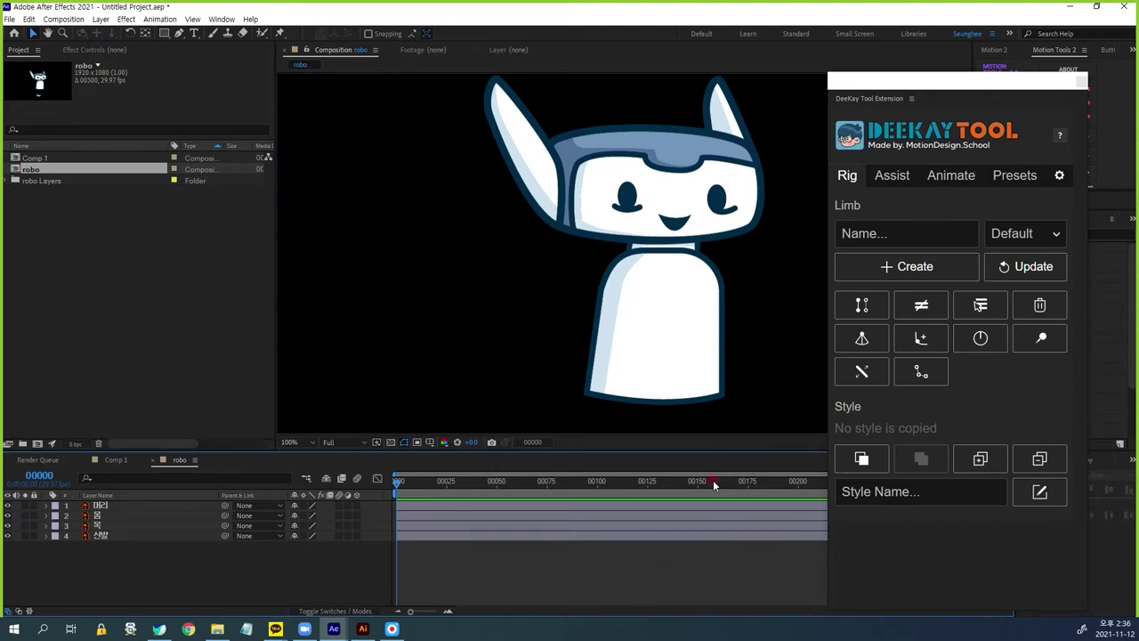
left_click_drag(989, 81, 1037, 72)
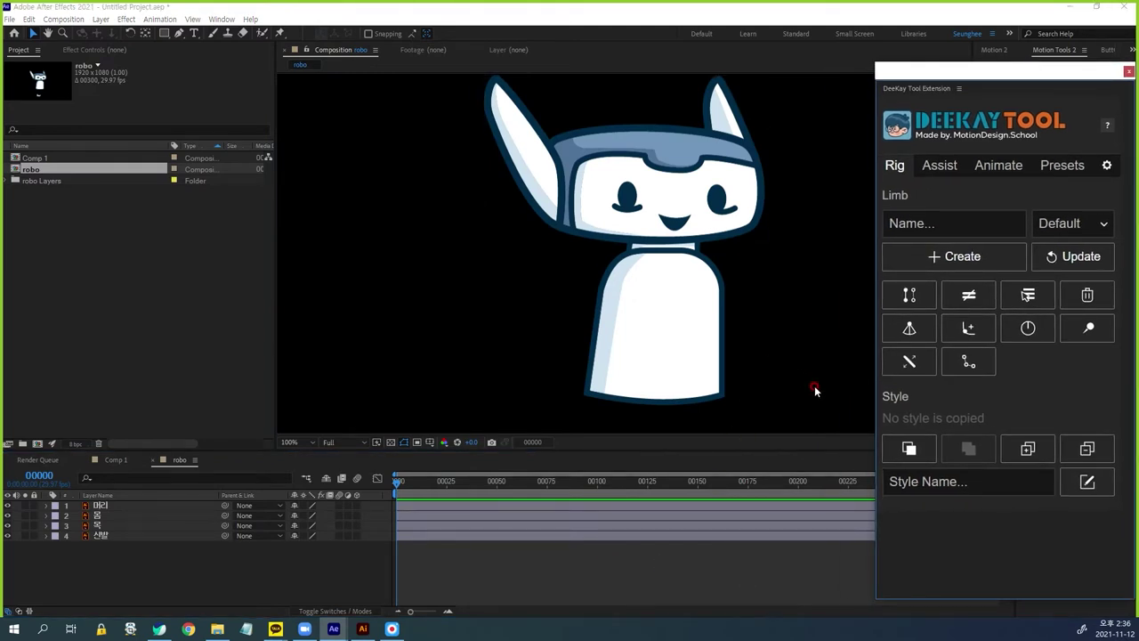
key("shift+/")
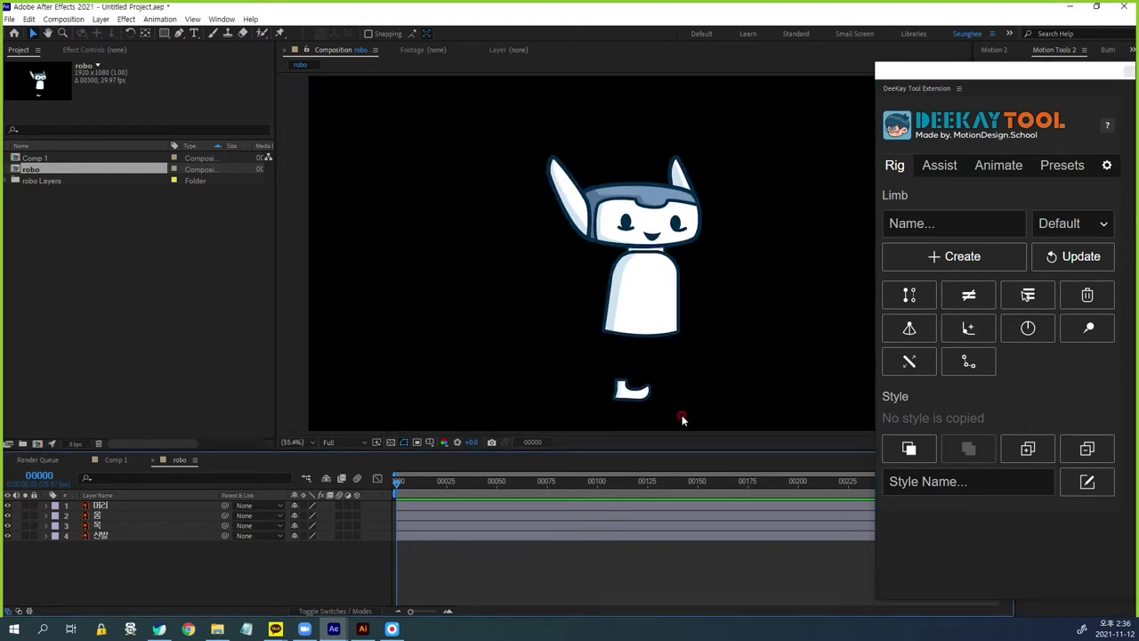
Set the robo composition's background color to white
key("ctrl+k")
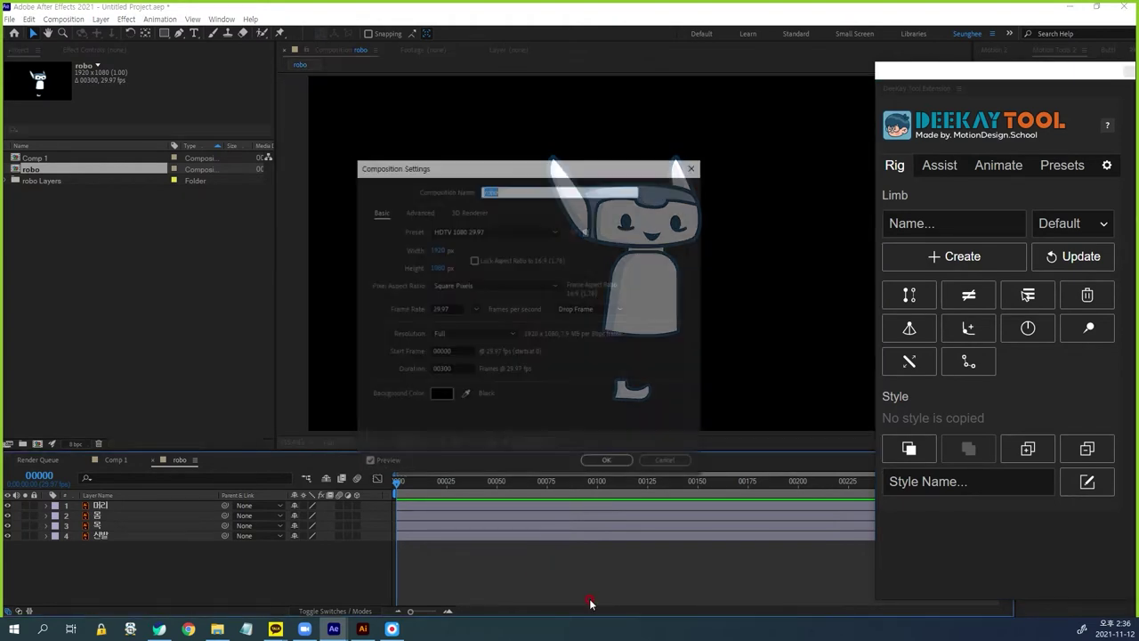
left_click(440, 395)
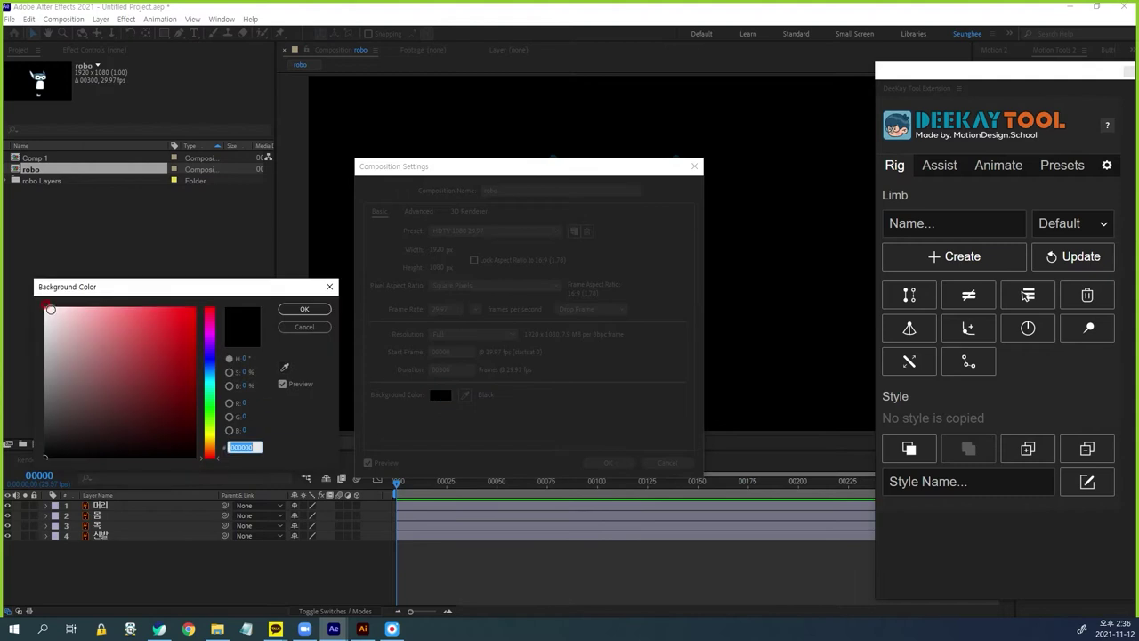
left_click(50, 309)
left_click(304, 309)
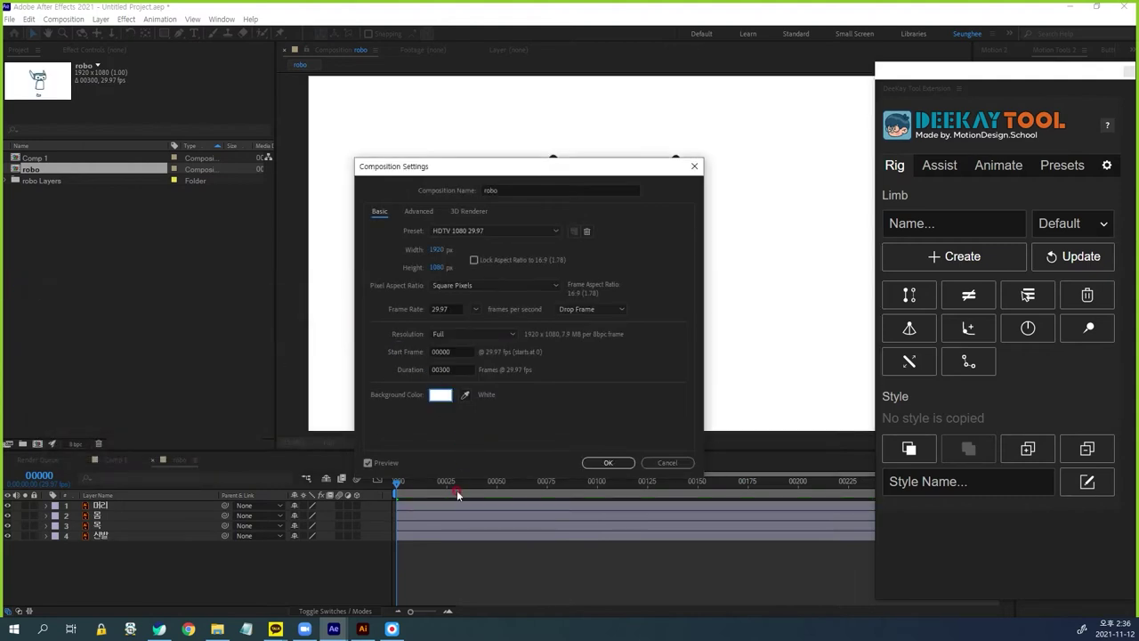
left_click(609, 462)
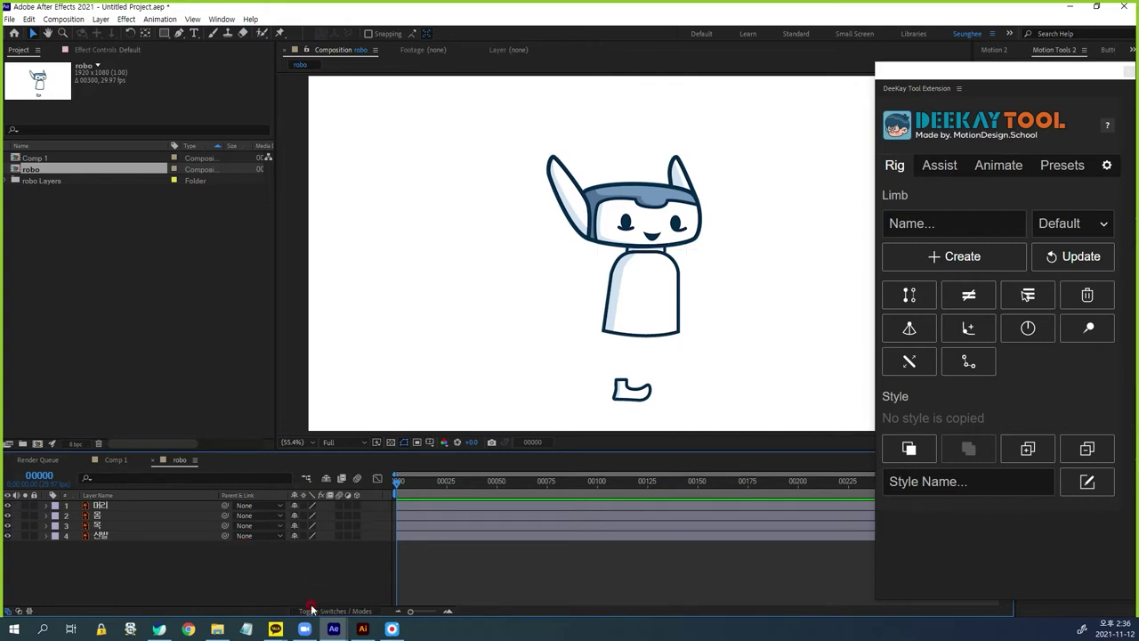
Create shapes from the head vector layer (머리) and delete the original Illustrator head layer
left_click(112, 506)
right_click(112, 507)
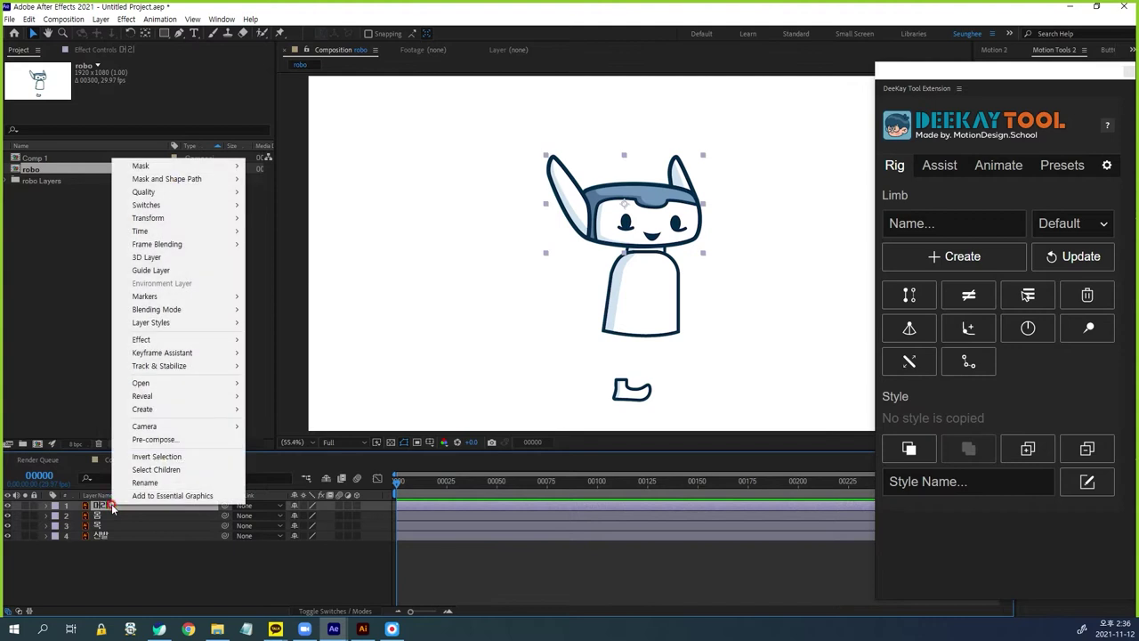
mouse_move(178, 409)
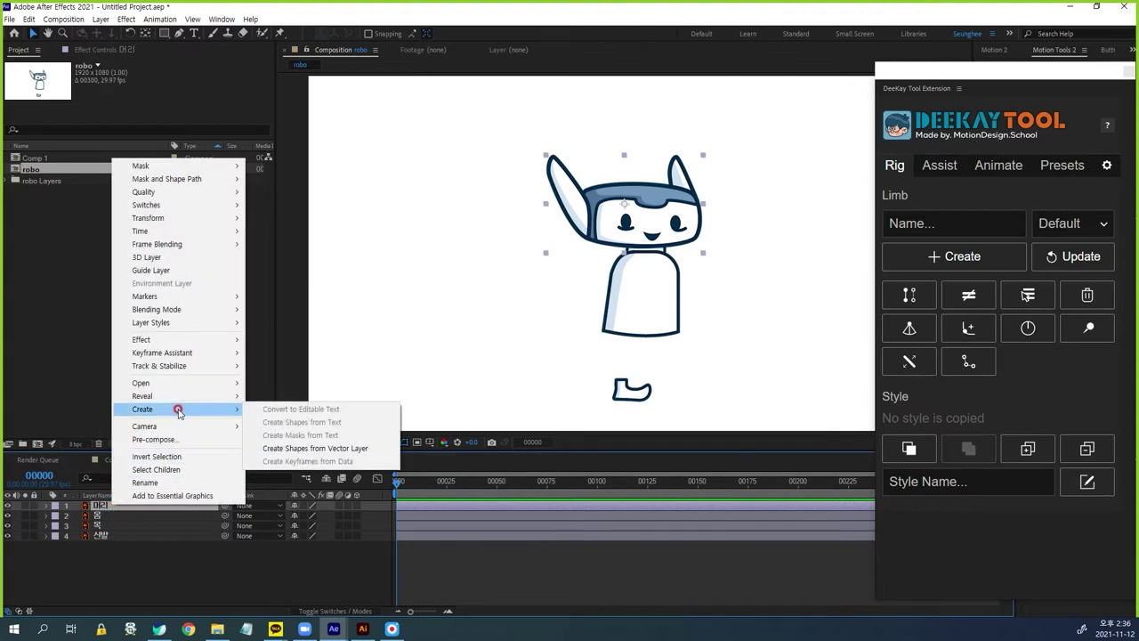
left_click(356, 447)
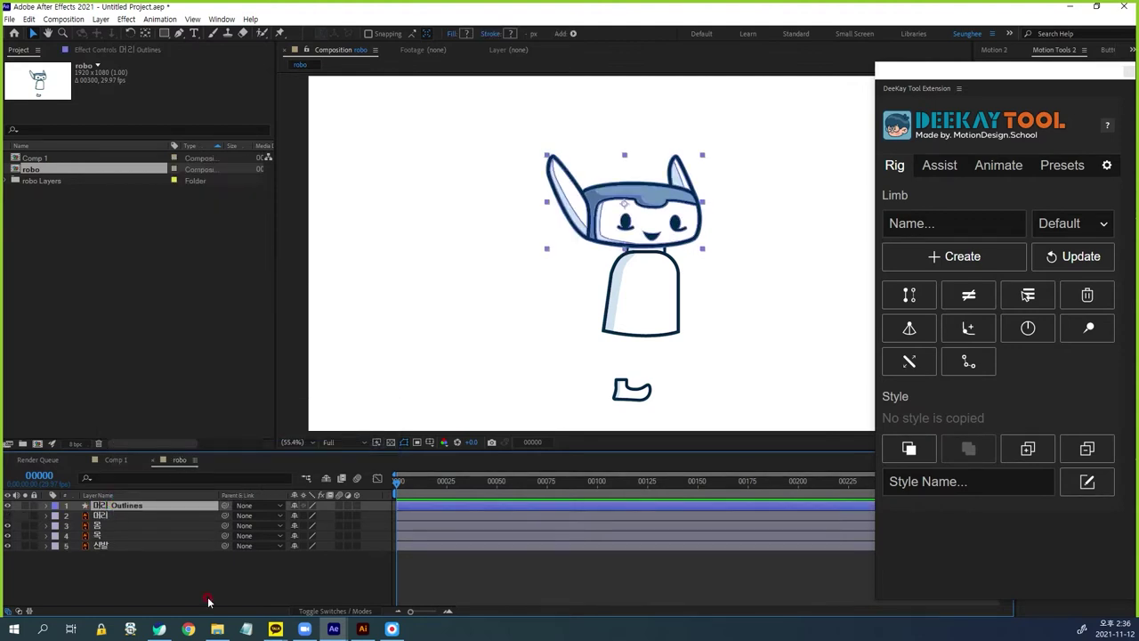
left_click(164, 506)
left_click(116, 516)
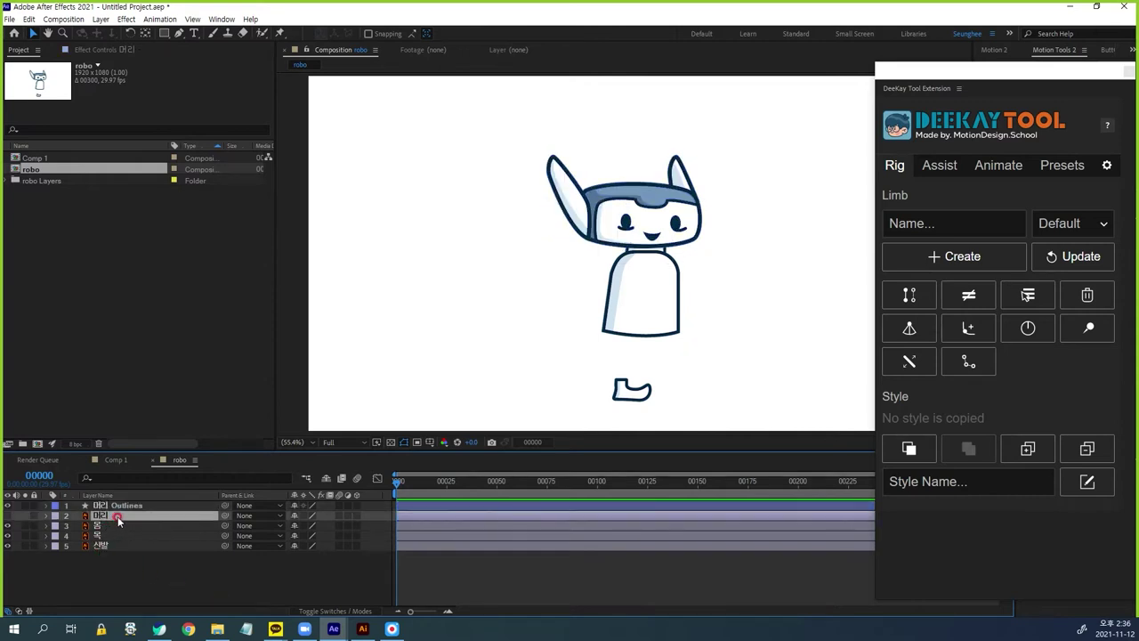
key("Delete")
Create shapes from the body vector layer (몸) and delete the original Illustrator body layer
left_click(110, 517)
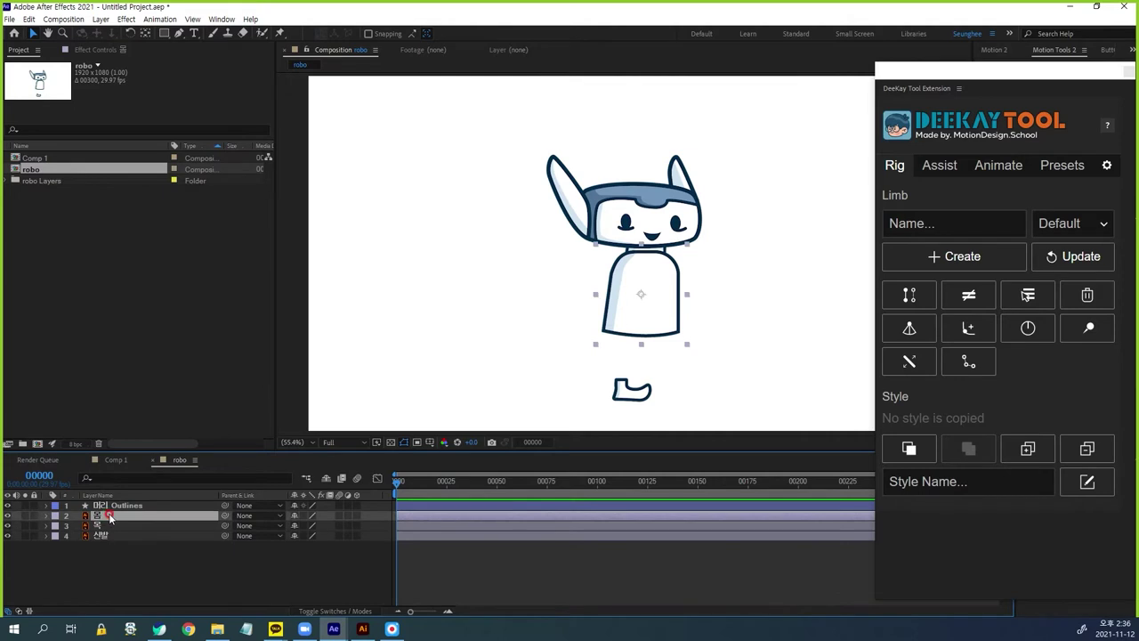
right_click(110, 518)
left_click(158, 420)
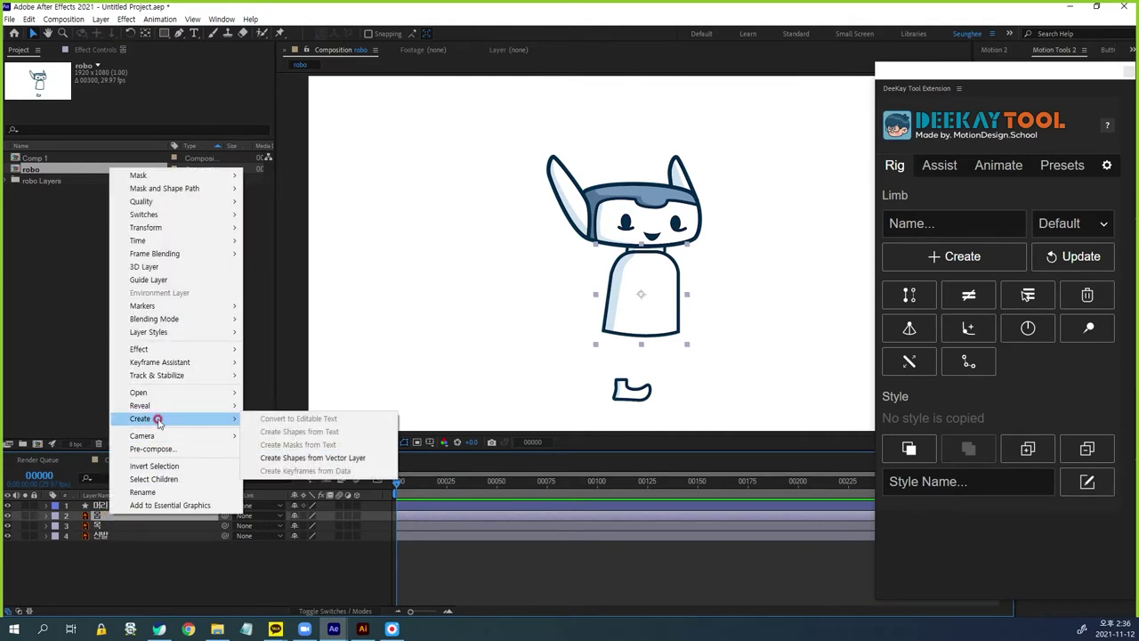
left_click(337, 459)
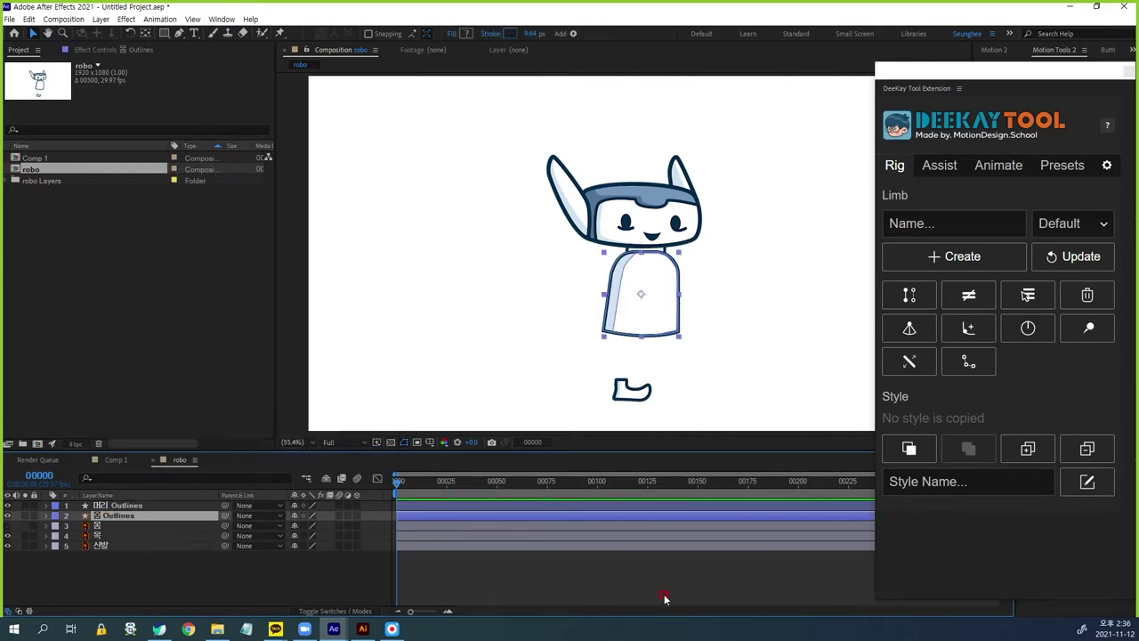
left_click(100, 527)
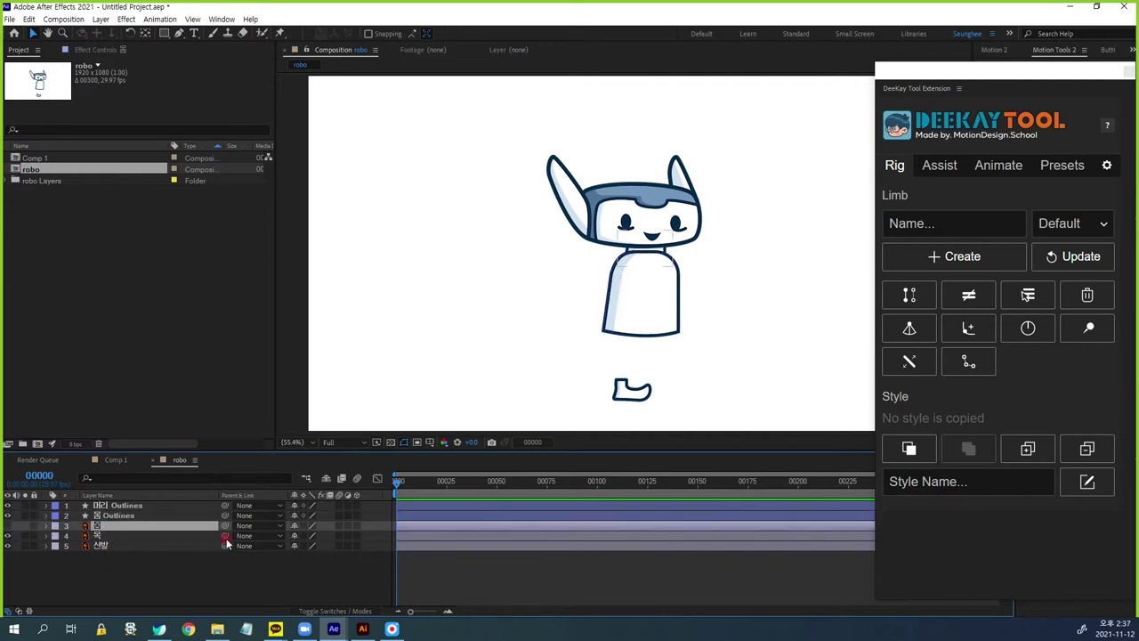
Create shapes from the neck vector layer (목) and delete the original Illustrator neck layer
left_click(98, 527)
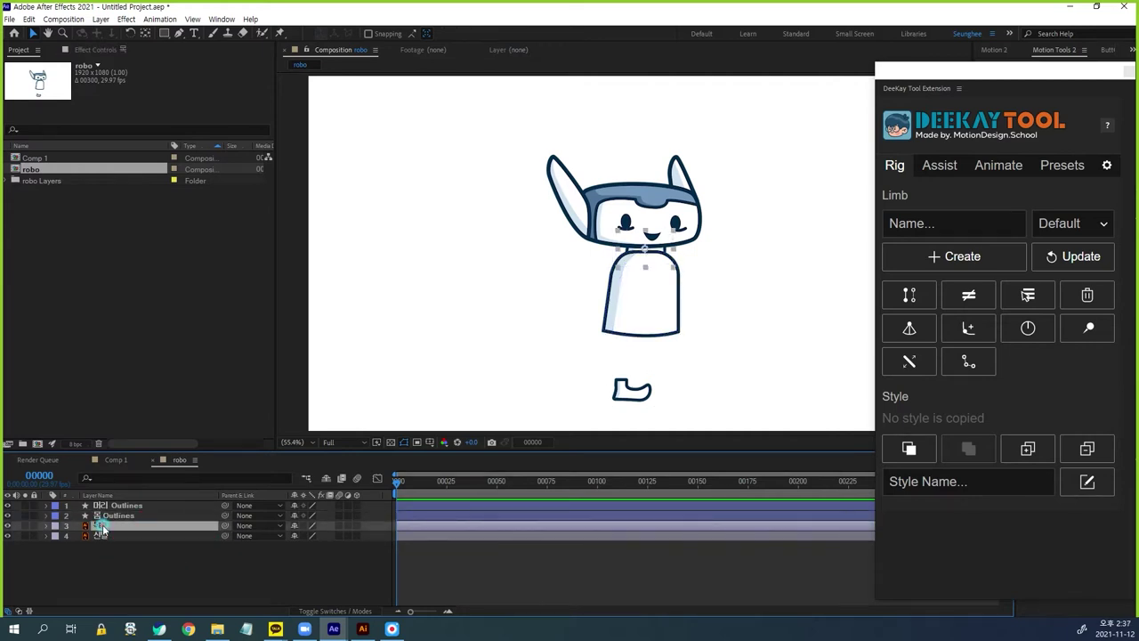
right_click(102, 527)
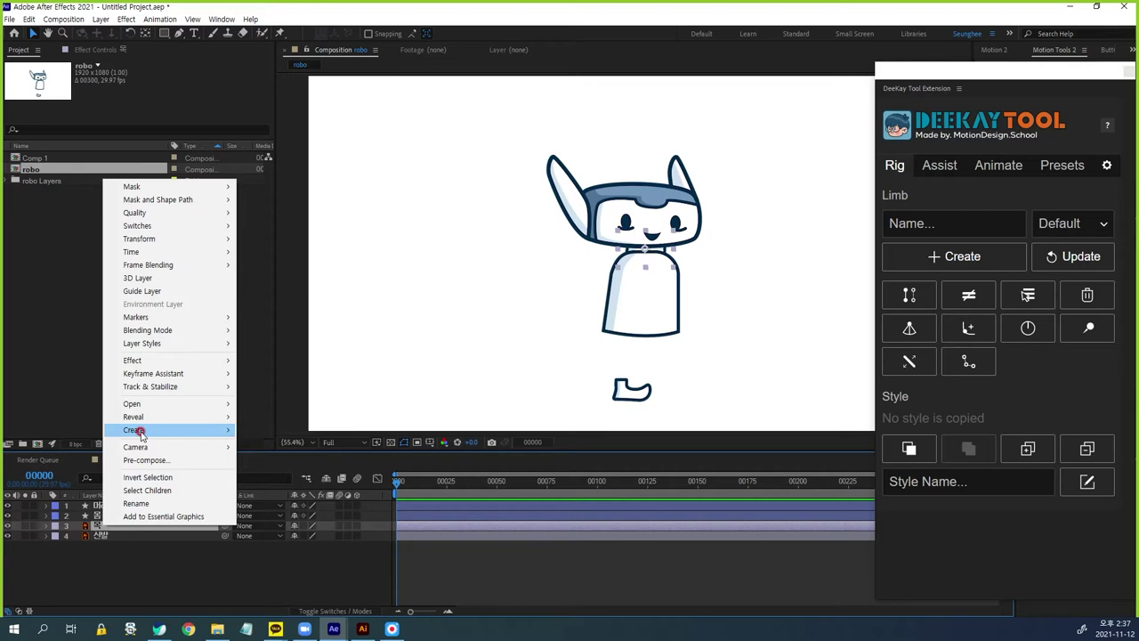
mouse_move(140, 434)
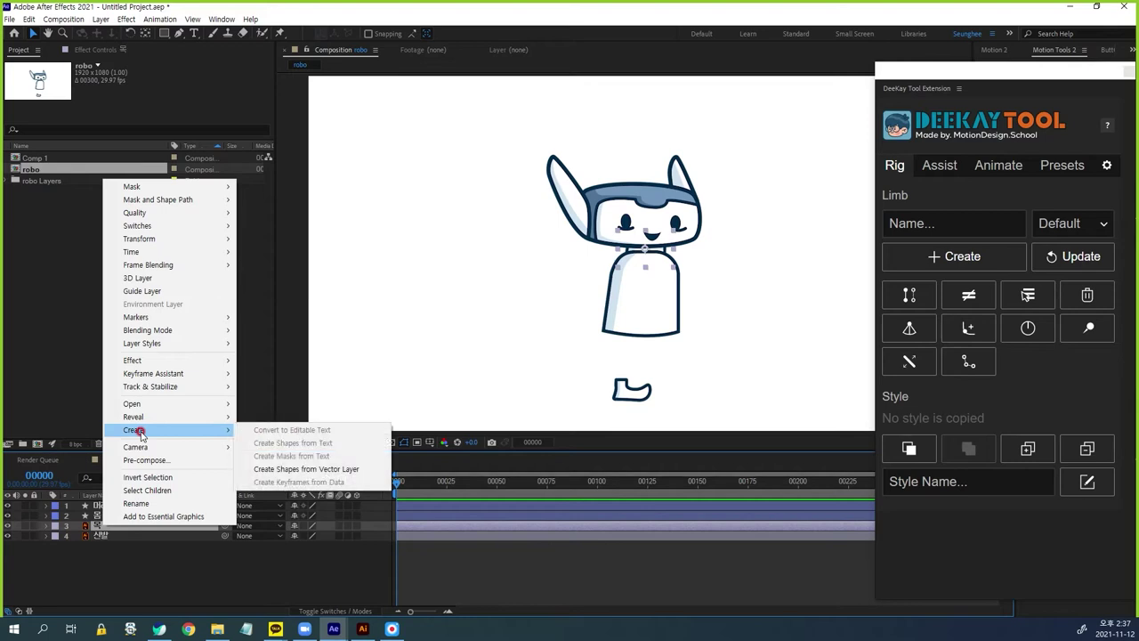
left_click(335, 472)
left_click(101, 537)
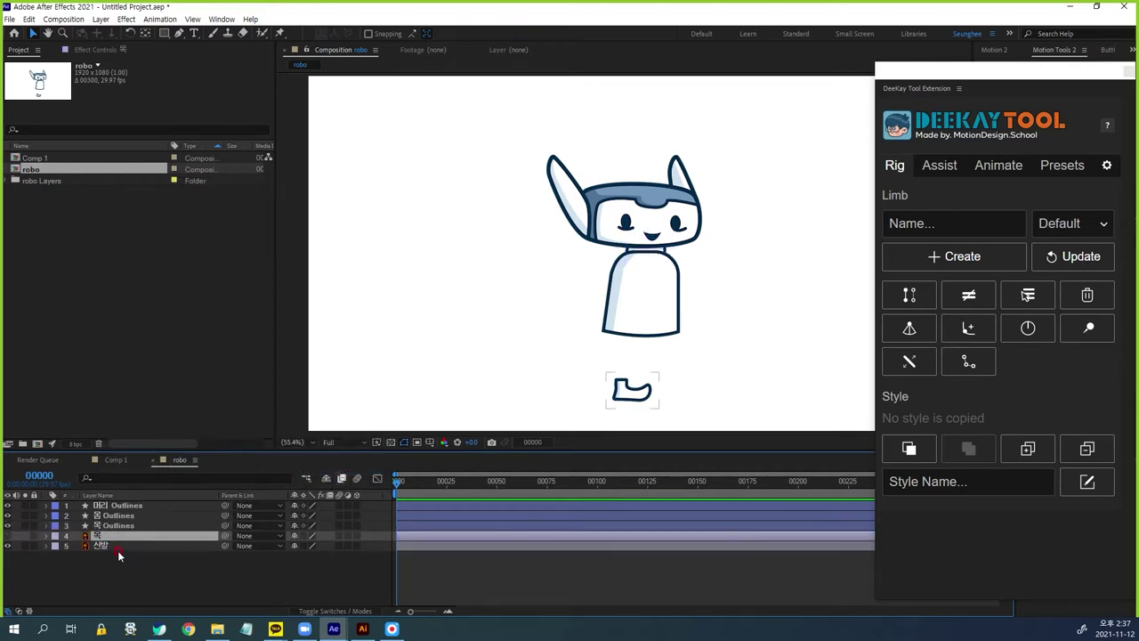
key("Delete")
Create shapes from the shoe vector layer (신발) and delete the original Illustrator shoe layer
left_click(106, 538)
right_click(112, 538)
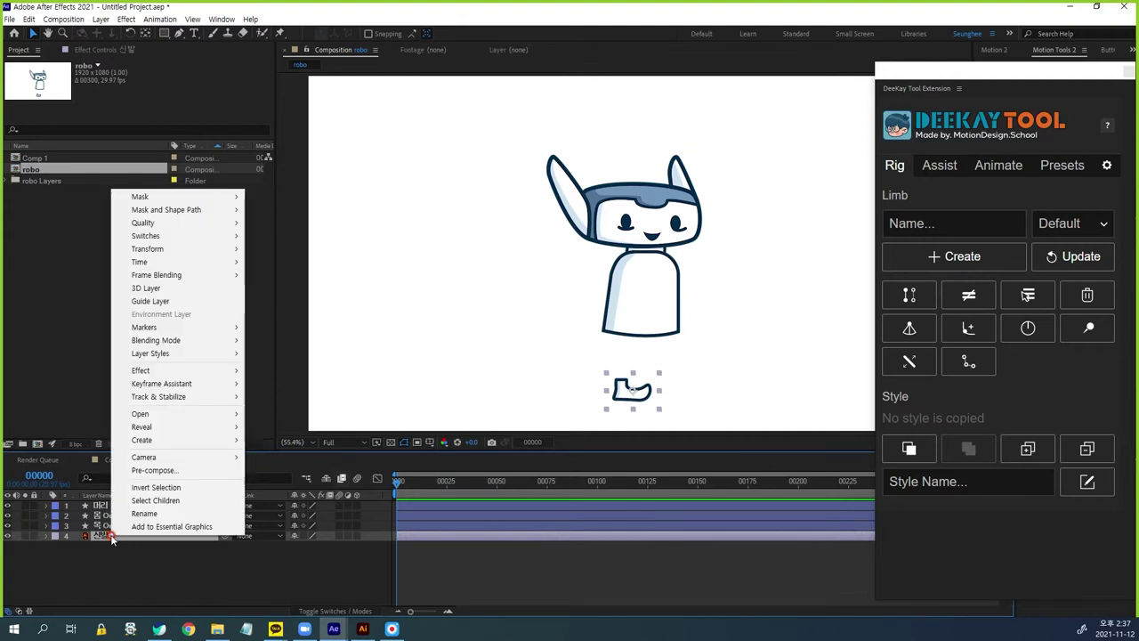
mouse_move(169, 442)
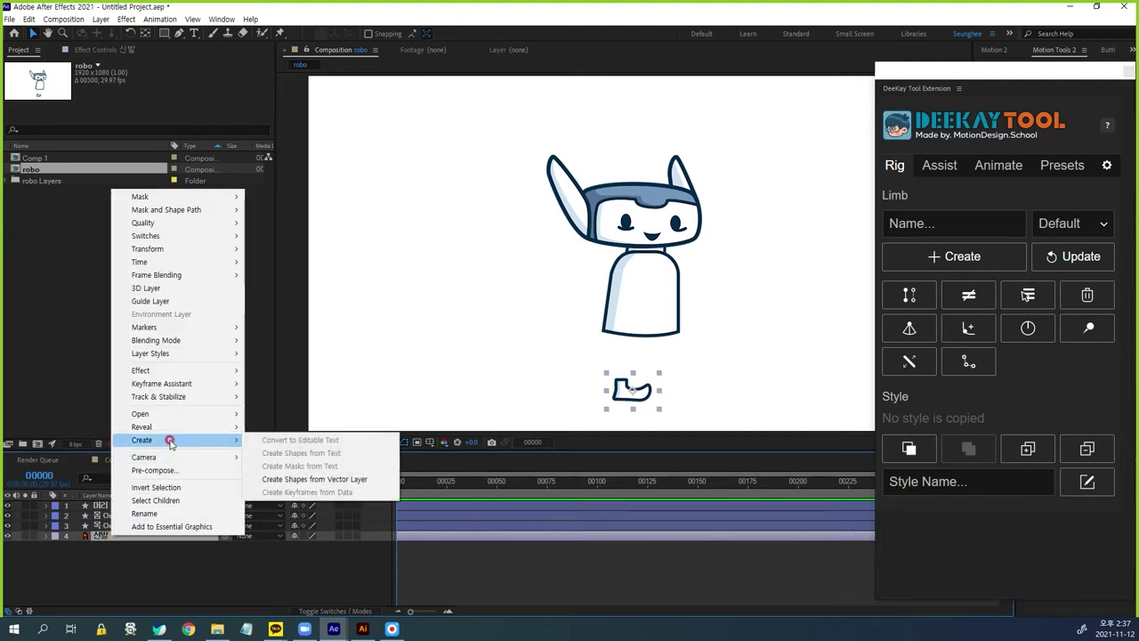
left_click(331, 480)
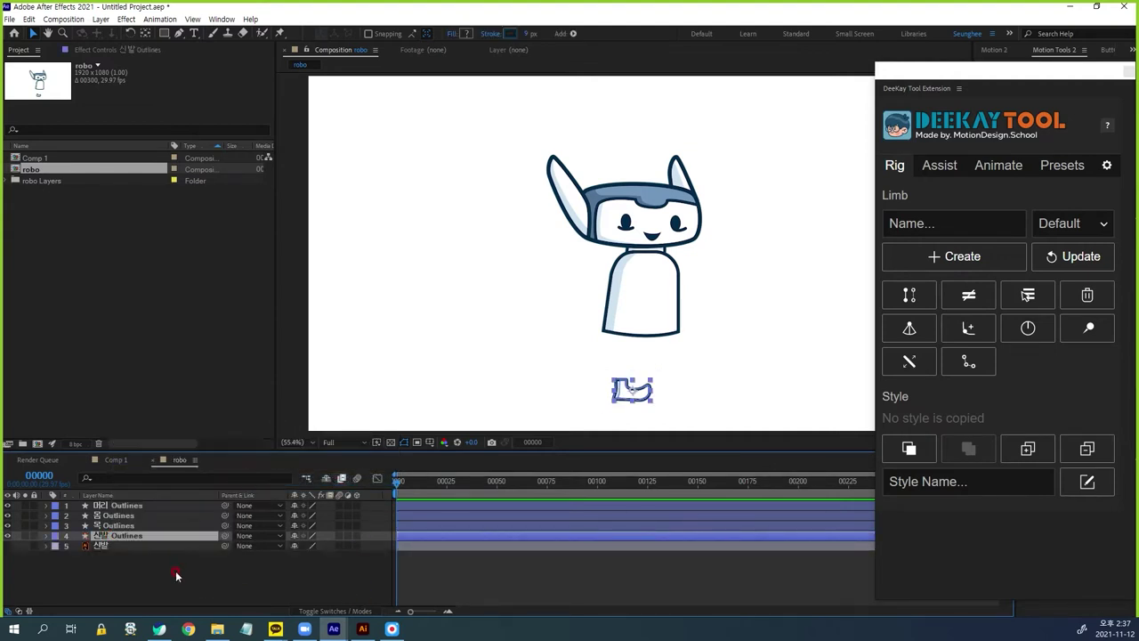
left_click(99, 547)
key("Delete")
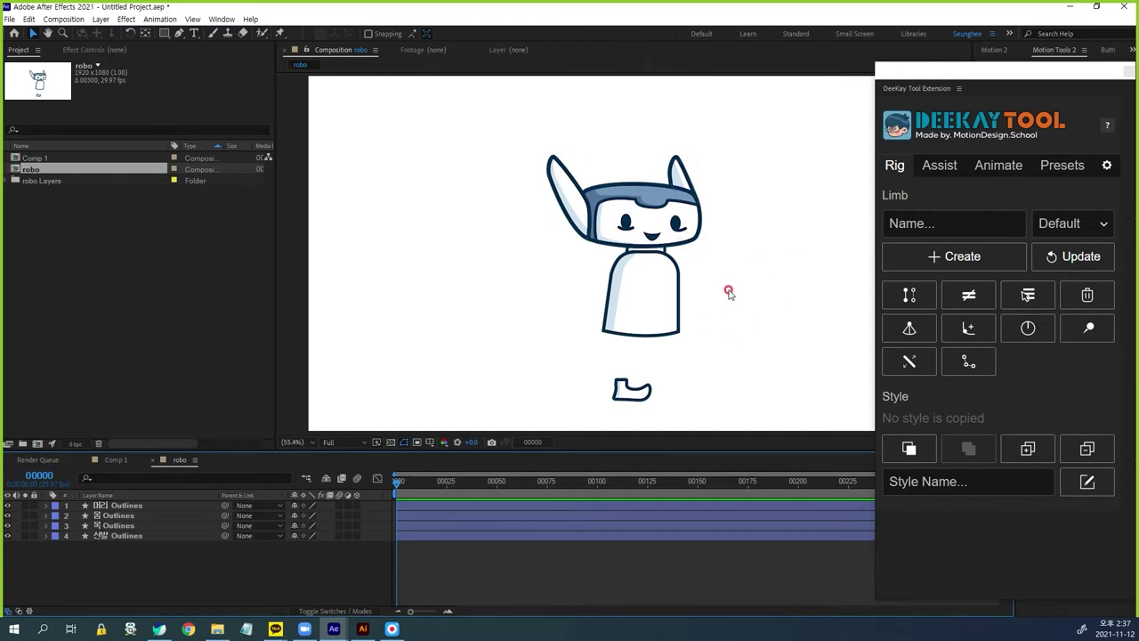
Start creating a DeeKay limb named arm with the Arm type
left_click(953, 226)
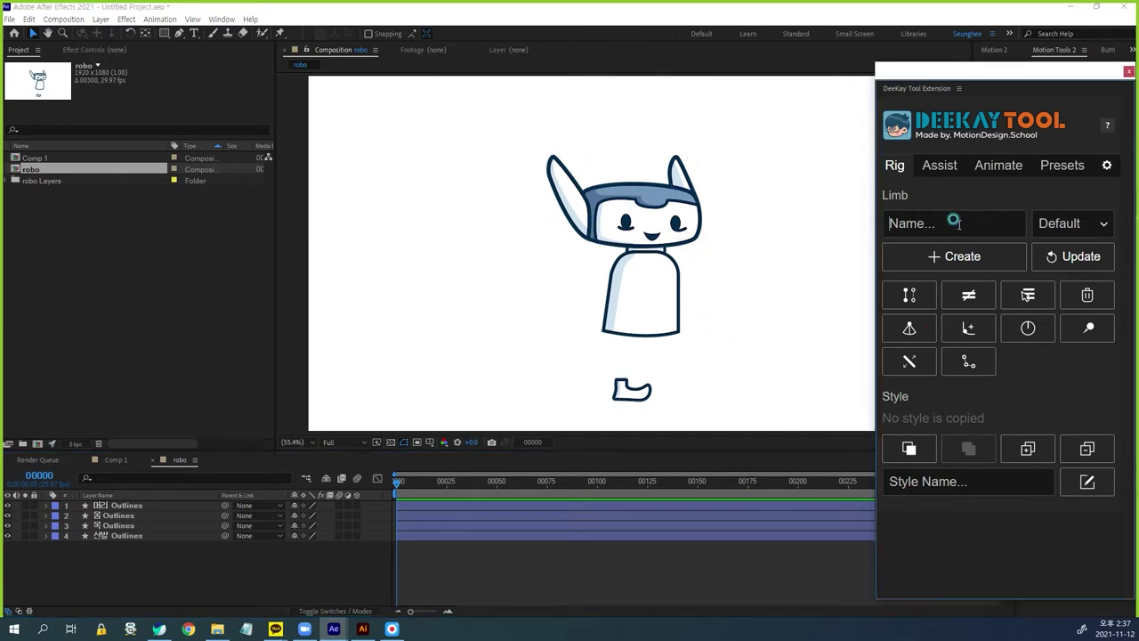
type("ar")
left_click(1090, 230)
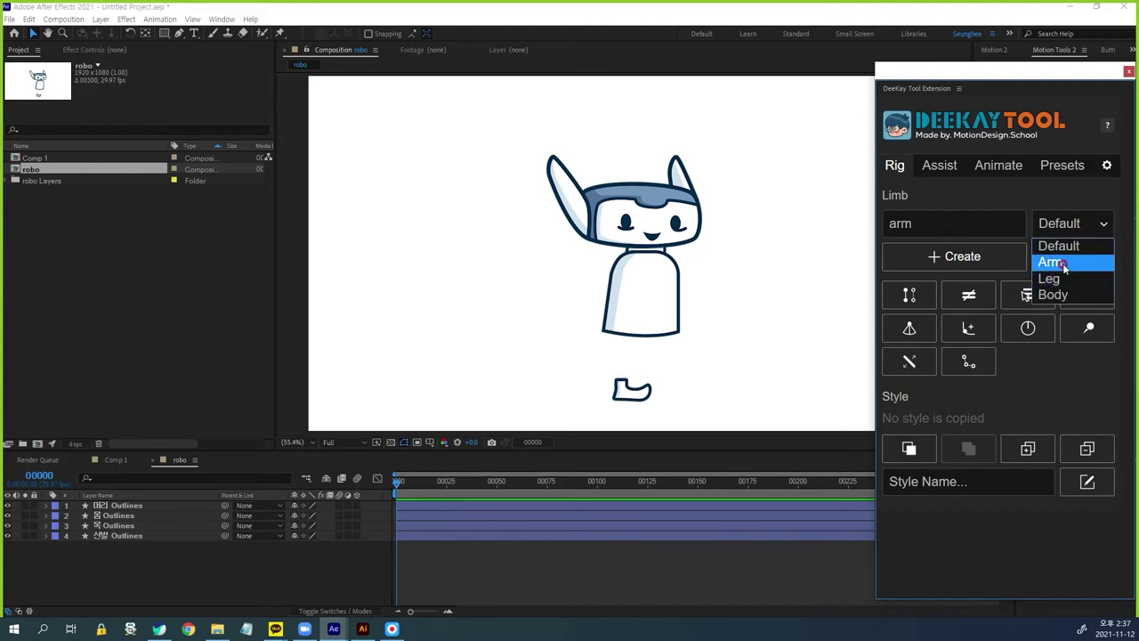
left_click(1049, 262)
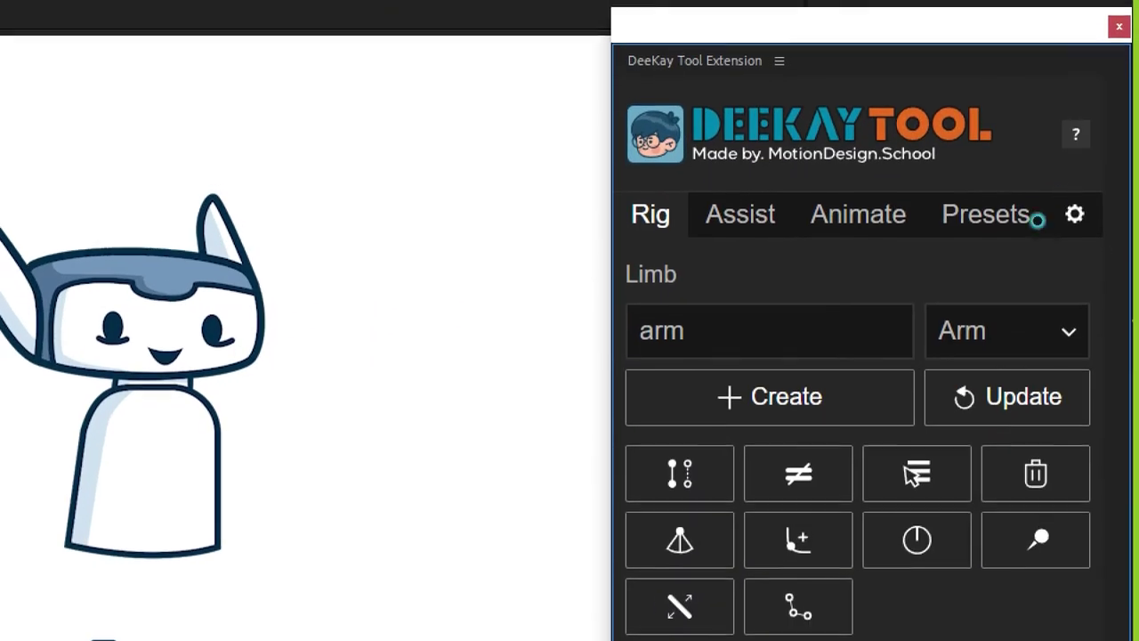
left_click_drag(687, 290, 722, 343)
mouse_move(983, 326)
left_mouse_down()
mouse_move(974, 342)
mouse_move(988, 367)
left_mouse_up()
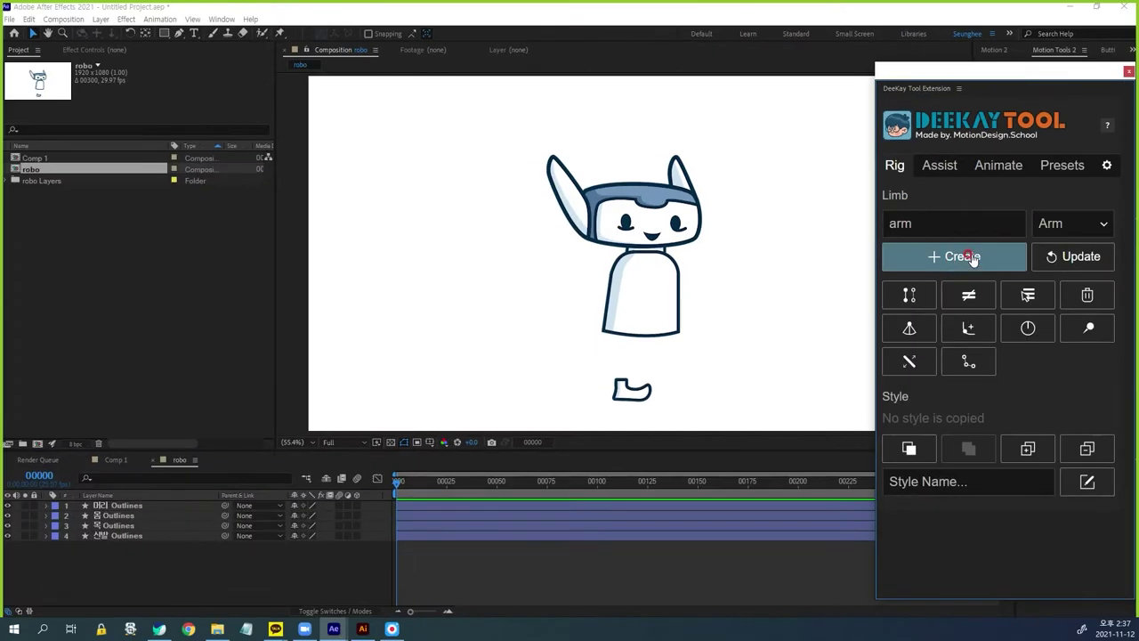
left_click(973, 259)
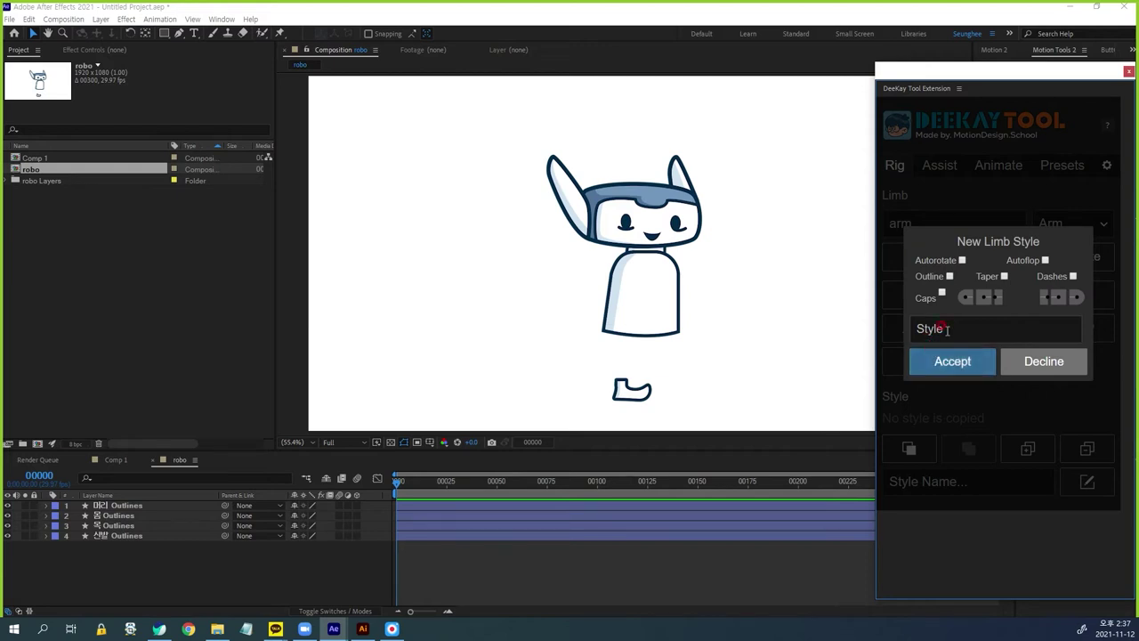
Enable Outline and Caps for the new limb style, with rounded caps at both ends
left_click(950, 277)
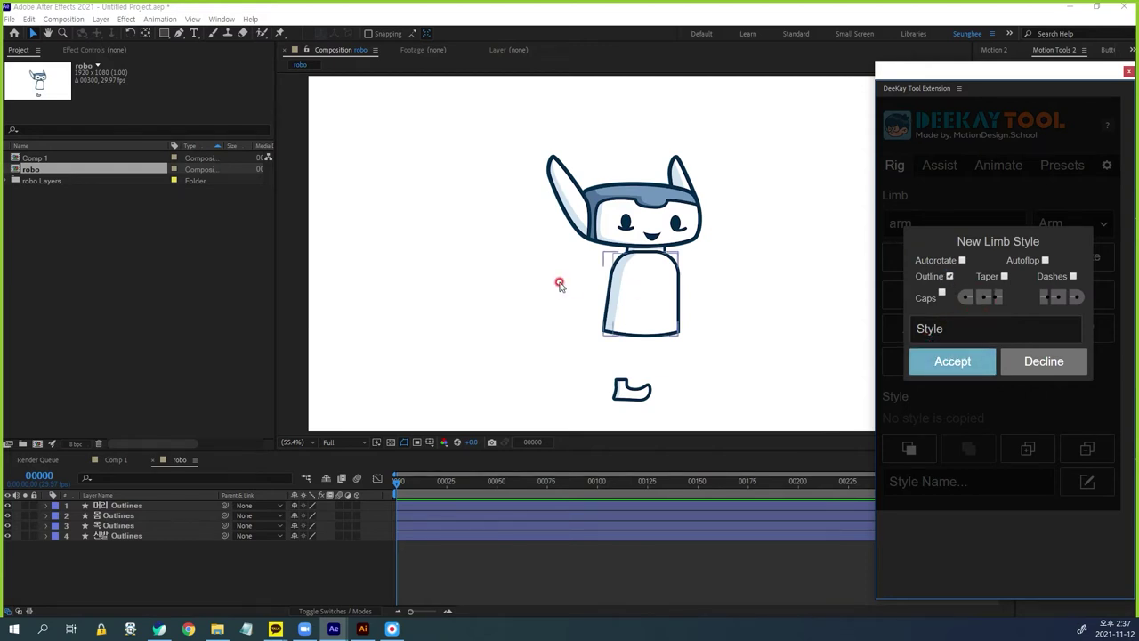
left_click(941, 294)
left_click(978, 330)
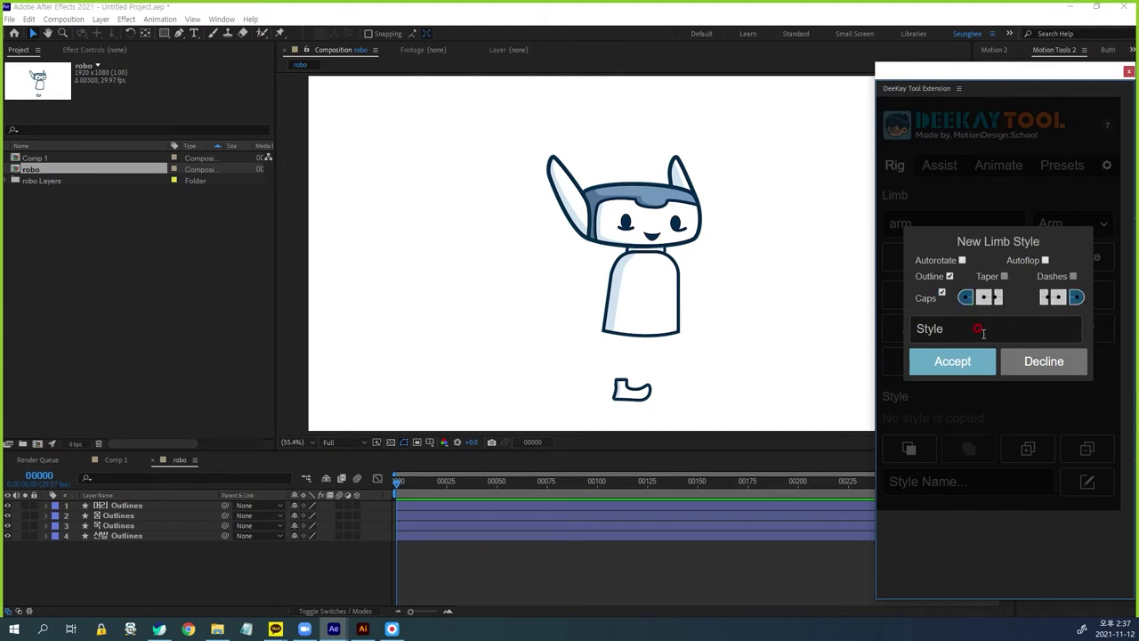
left_click(1081, 296)
left_click(1041, 368)
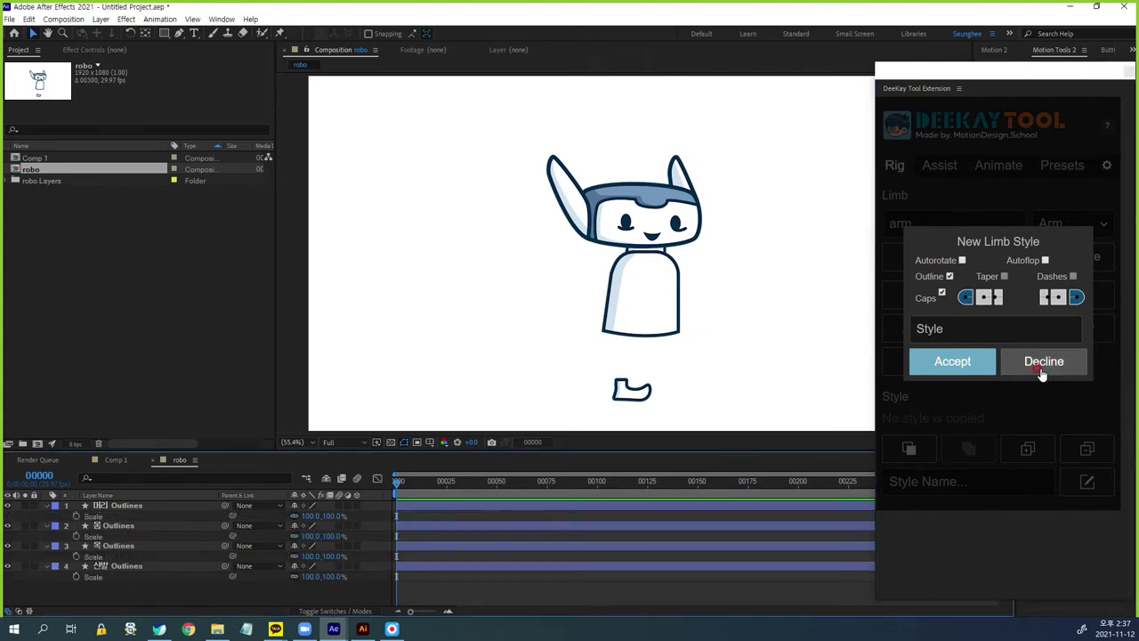
Name the limb style b and accept it to generate the arm limb
left_click(941, 322)
left_click(1004, 399)
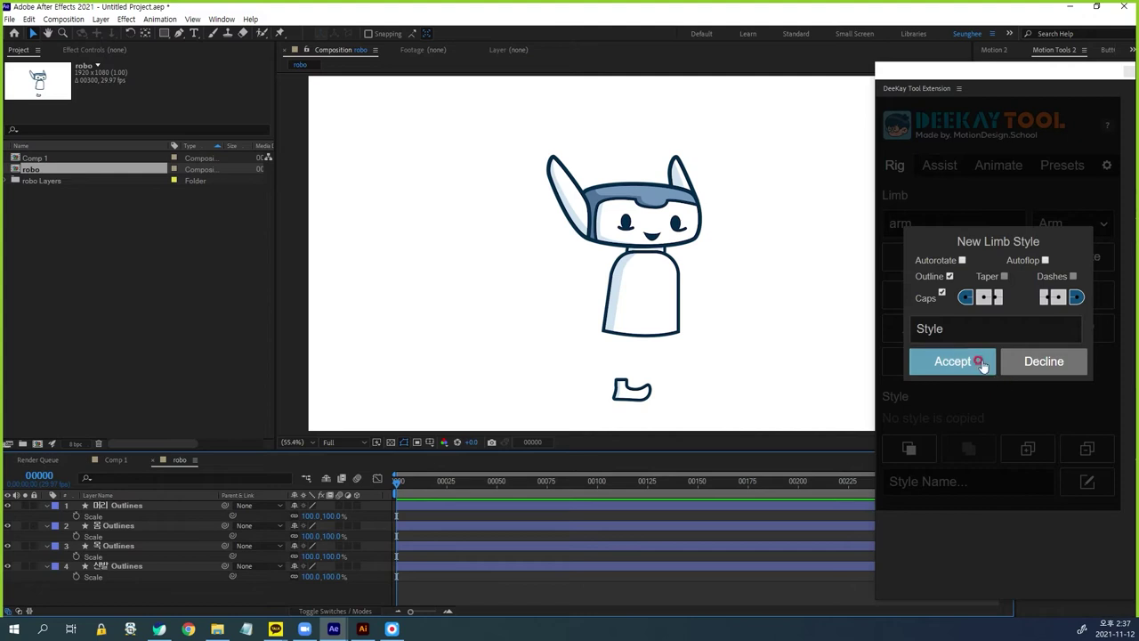
left_click(981, 327)
type("b")
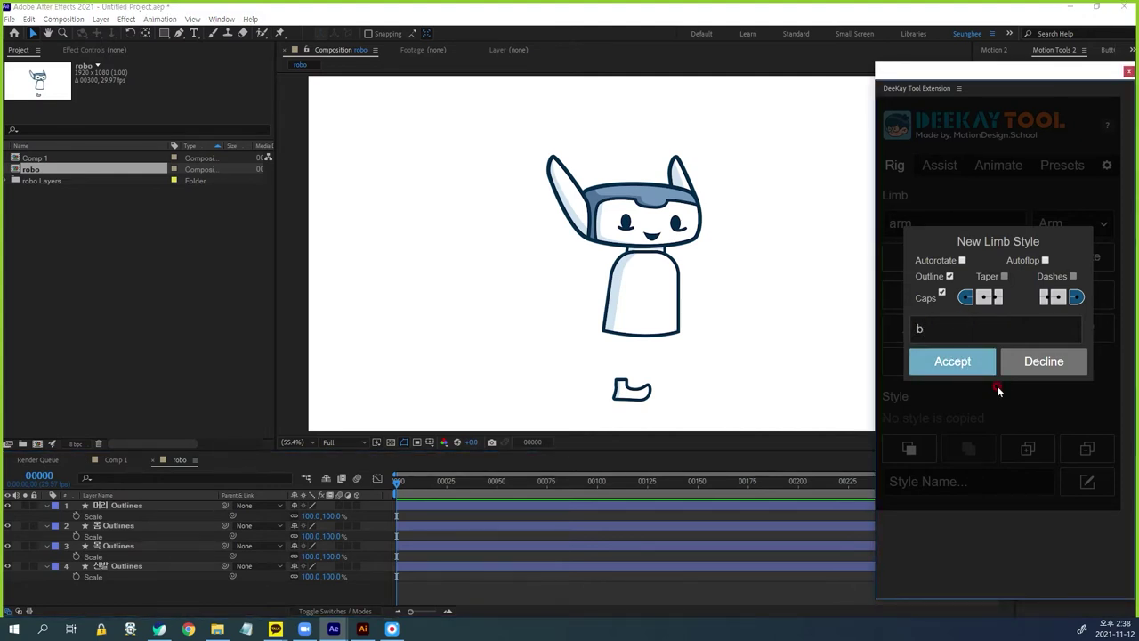
left_click(949, 327)
left_click(952, 373)
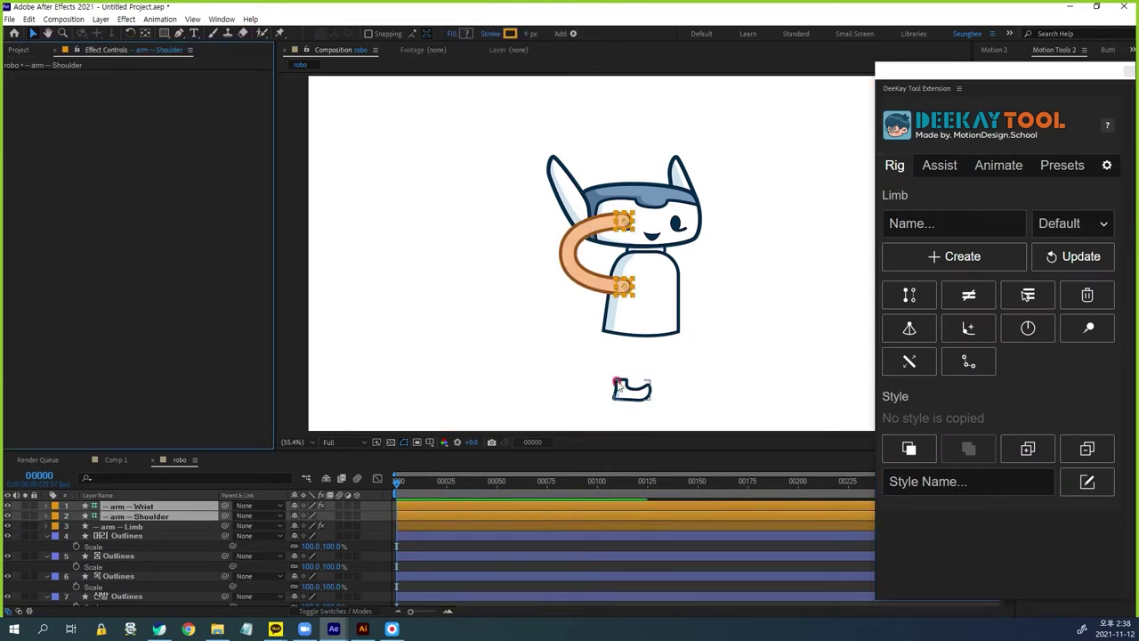
Move the arm's wrist controller out beside the body and its shoulder controller onto the body's upper left shoulder
left_click(132, 530)
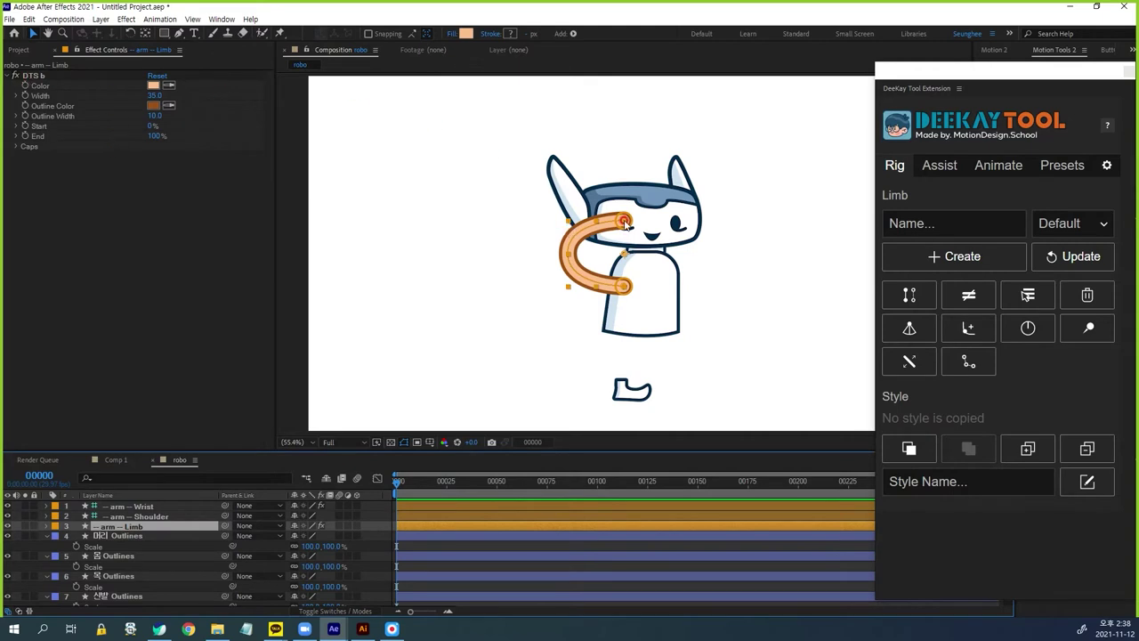
left_click(143, 506)
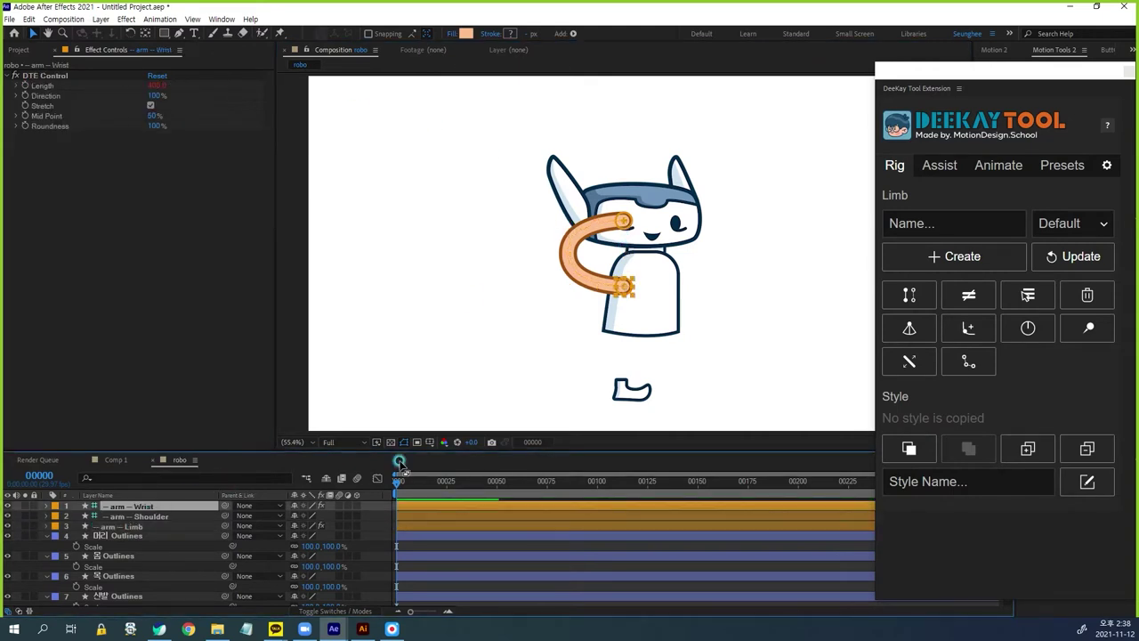
left_click_drag(625, 285, 537, 272)
left_click(626, 223)
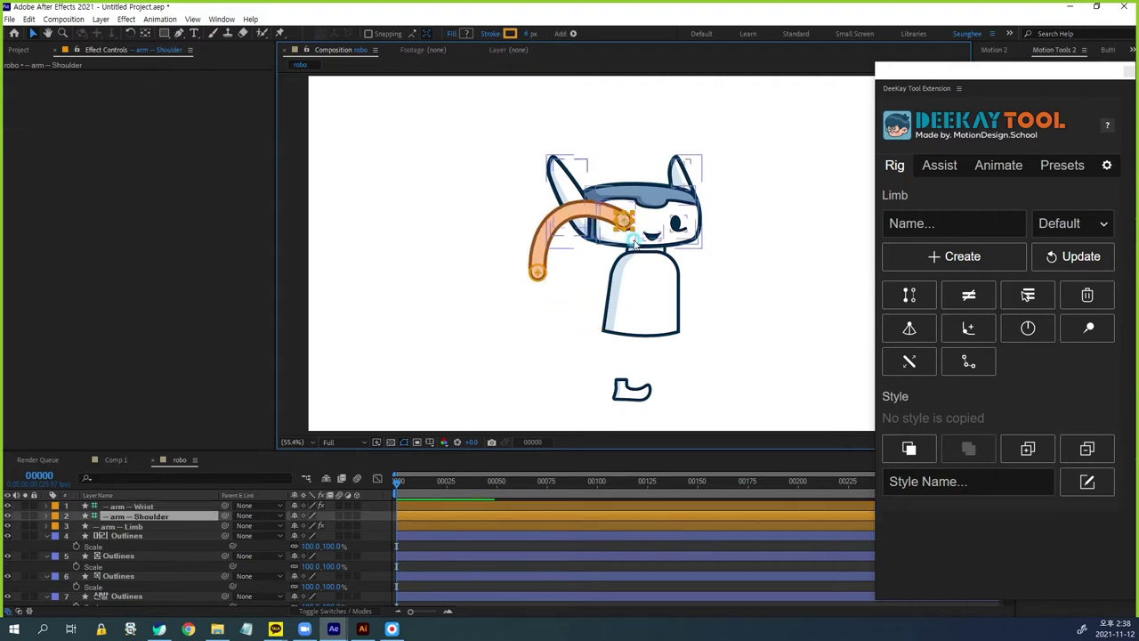
left_click_drag(626, 221, 625, 271)
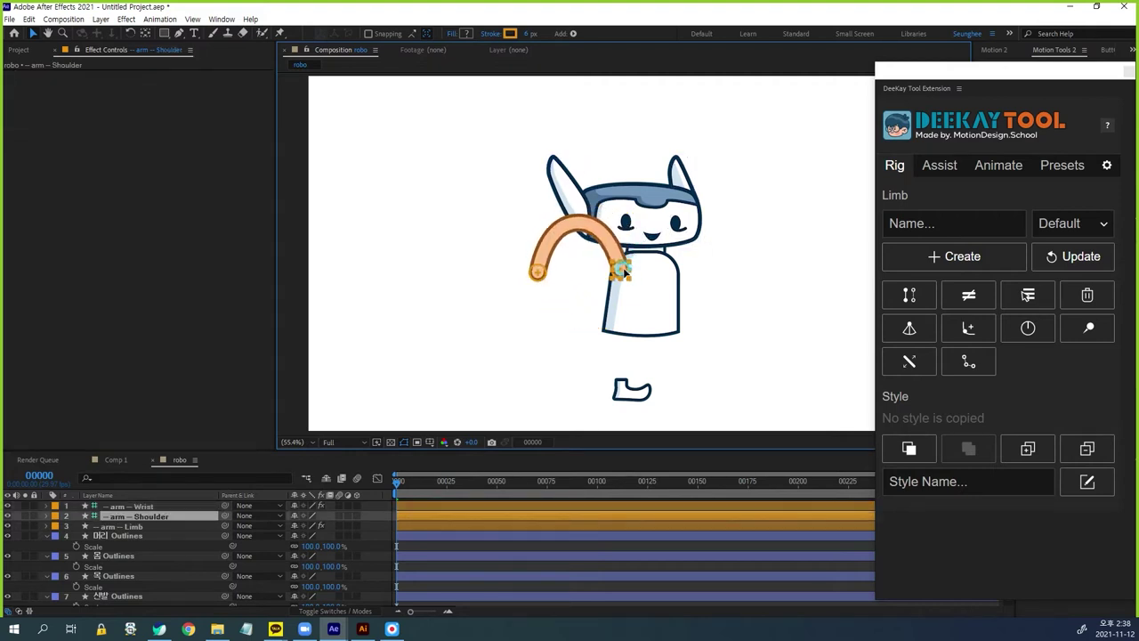
Shorten the arm through the wrist controller's Length and set its Direction to -61% and Roundness to 38%
left_click(143, 506)
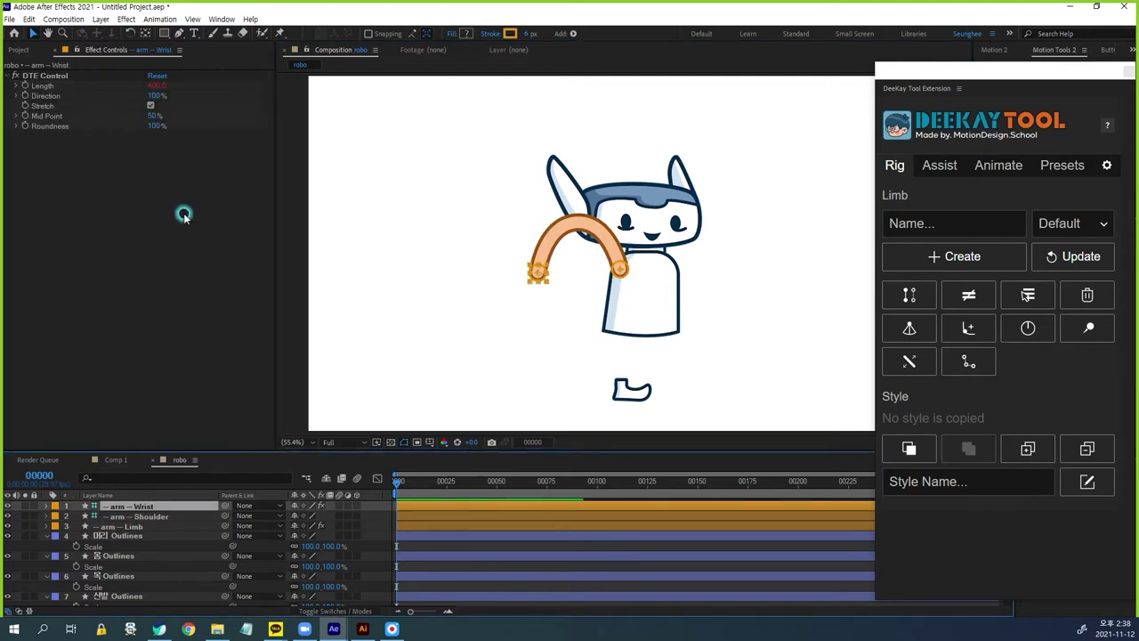
left_click_drag(155, 86, 144, 86)
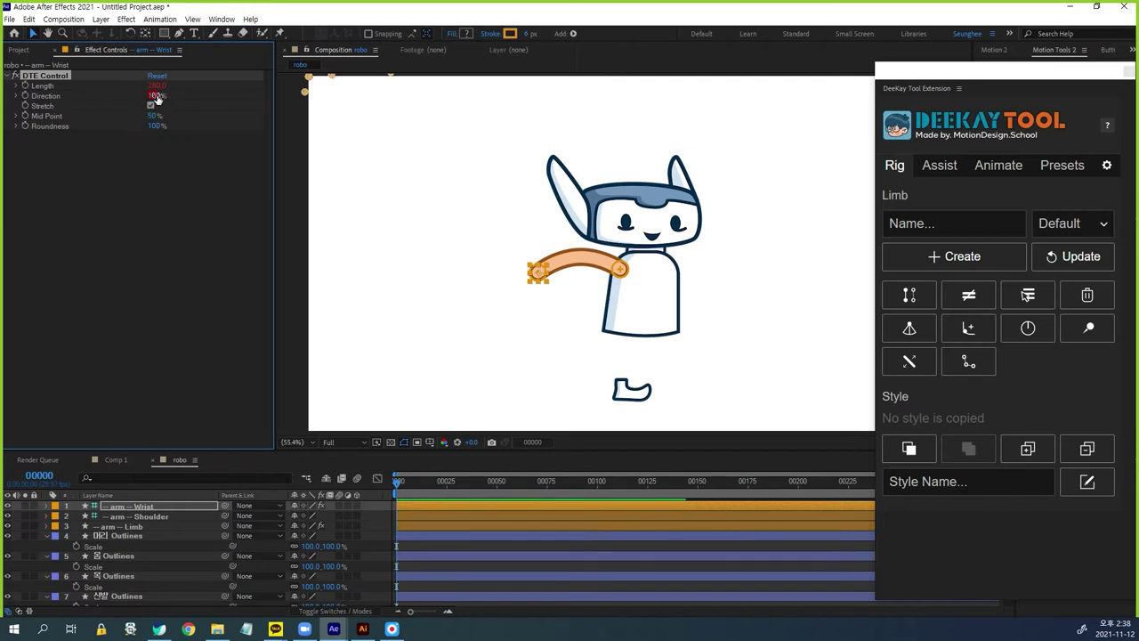
left_click_drag(155, 98, 83, 121)
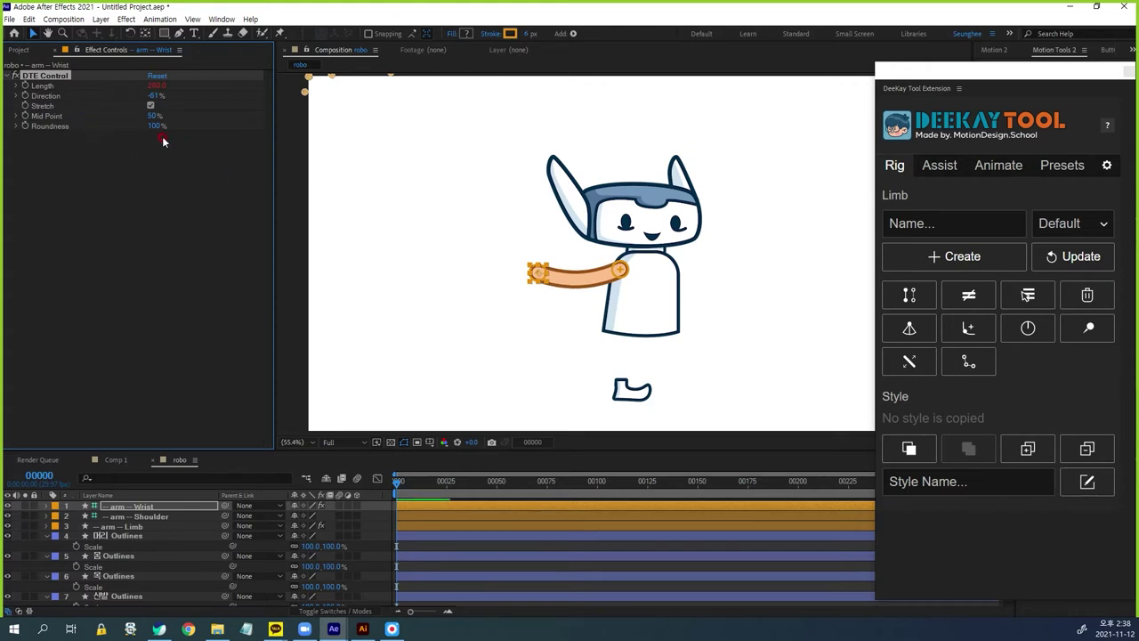
left_click_drag(155, 130, 126, 134)
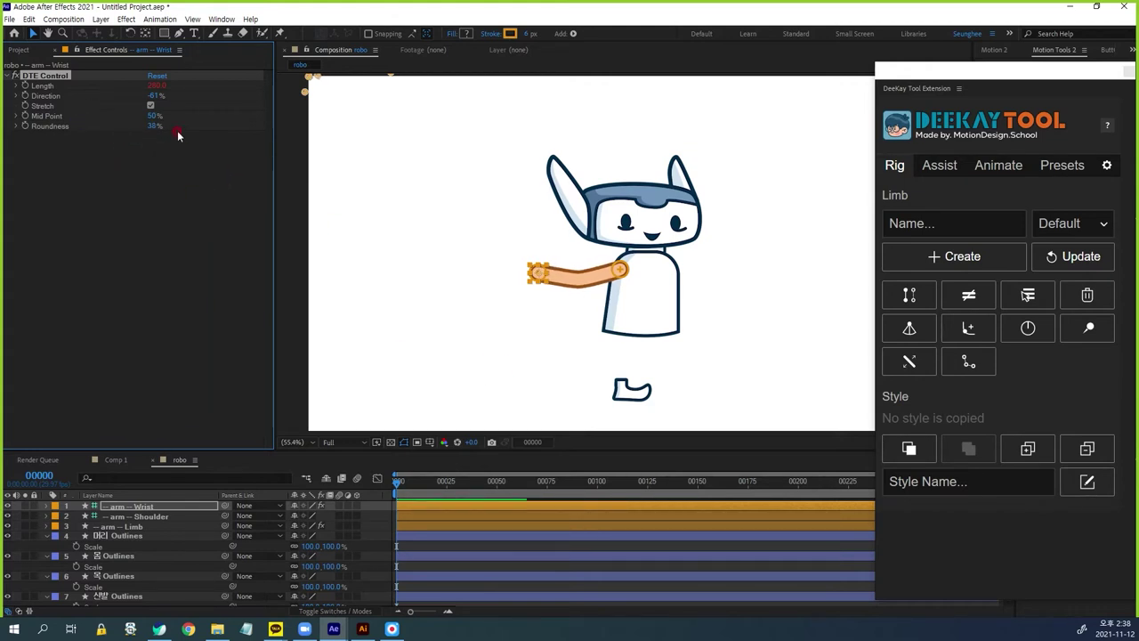
Set the arm limb's Width to 59
left_click(132, 526)
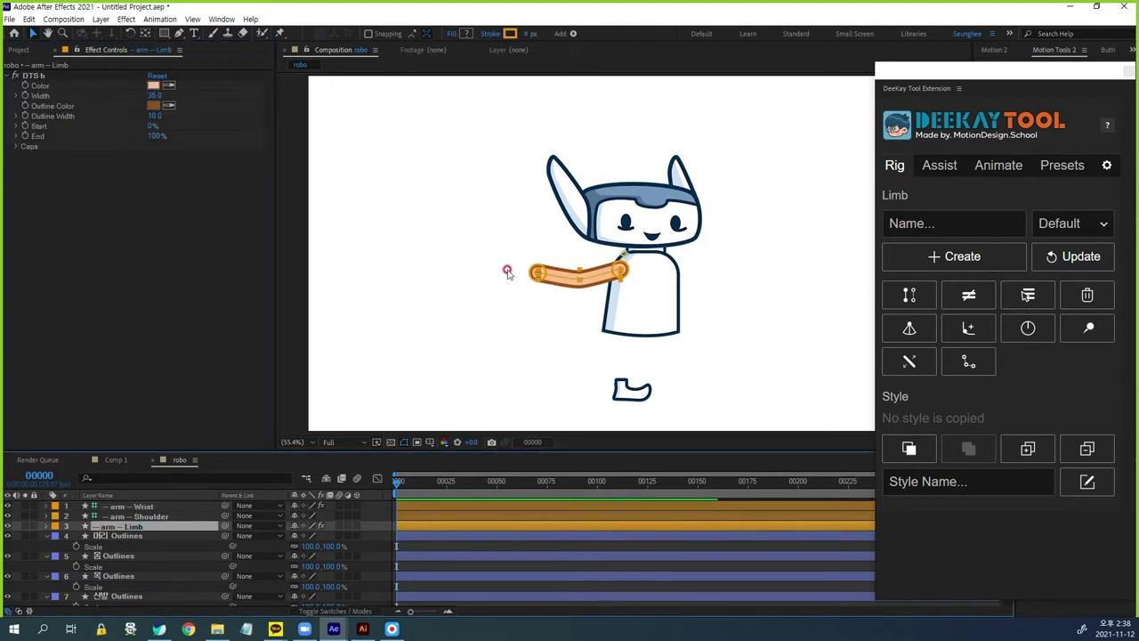
scroll(628, 280, "up", 3)
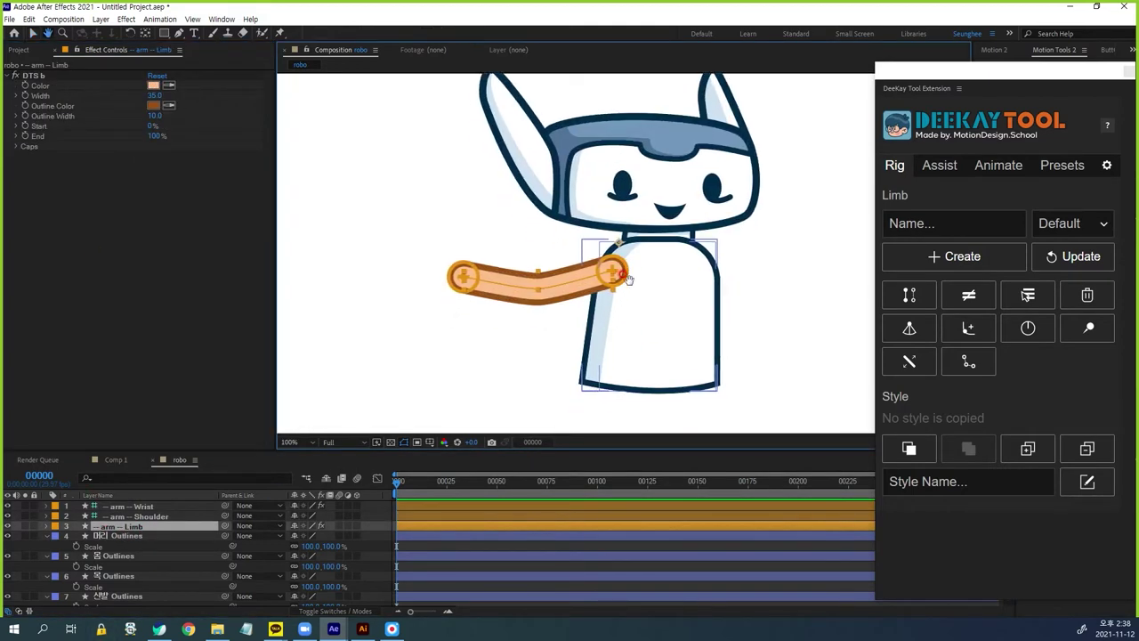
left_click_drag(154, 96, 164, 95)
Colour the arm limb by sampling the body's pale blue shading for Color and its dark navy line for Outline Color
left_click(154, 86)
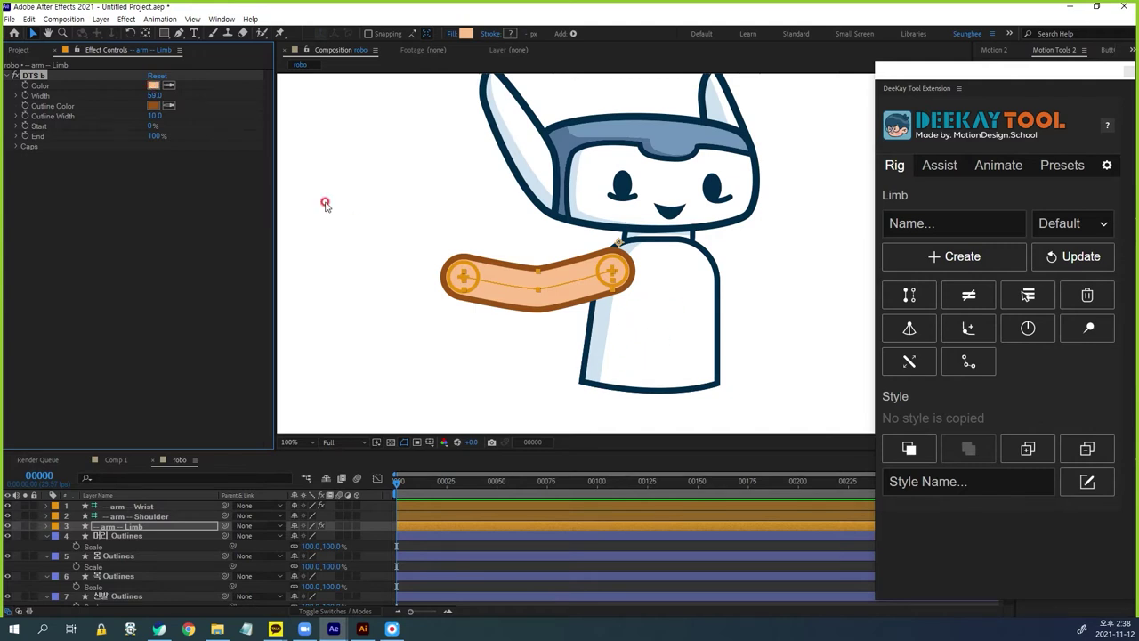
left_click(169, 86)
left_click(546, 293)
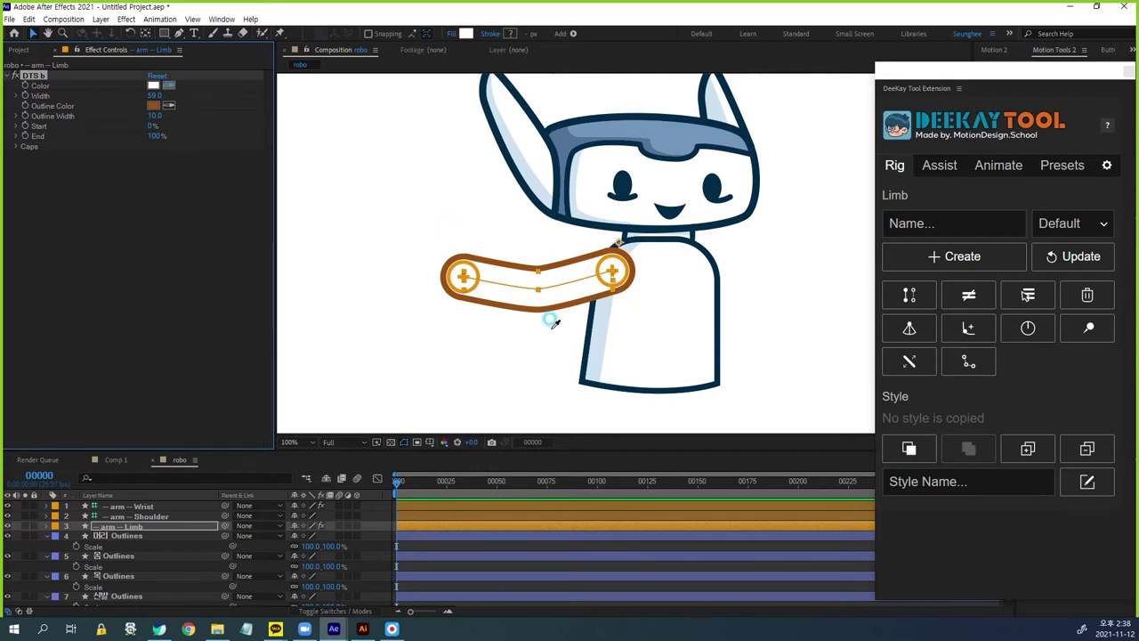
left_click(580, 316)
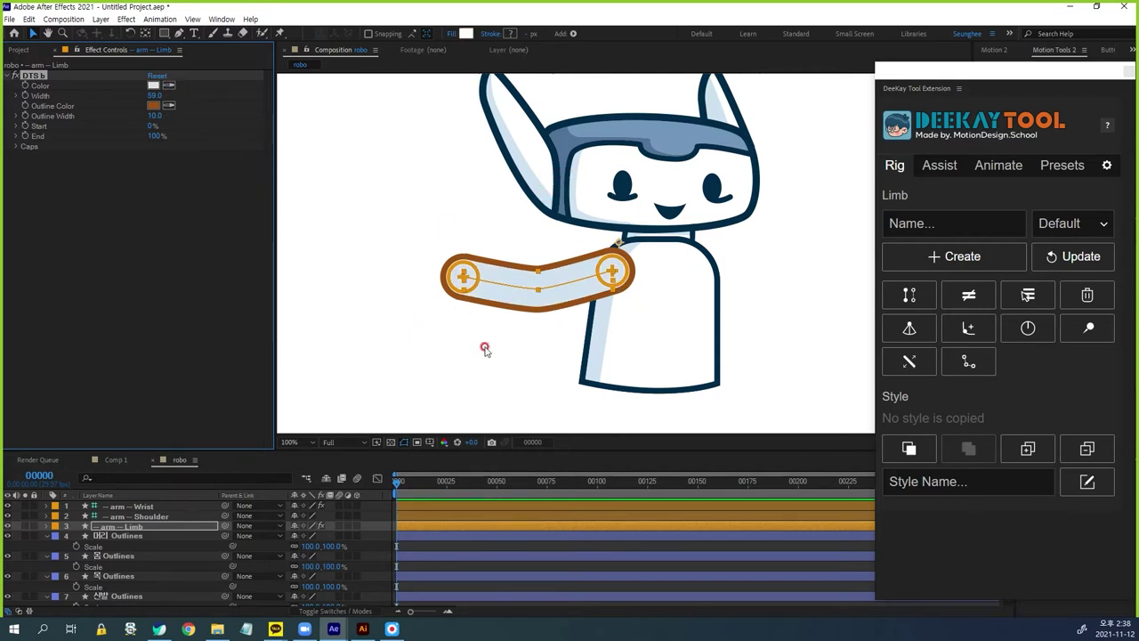
left_click(168, 106)
left_click(646, 293)
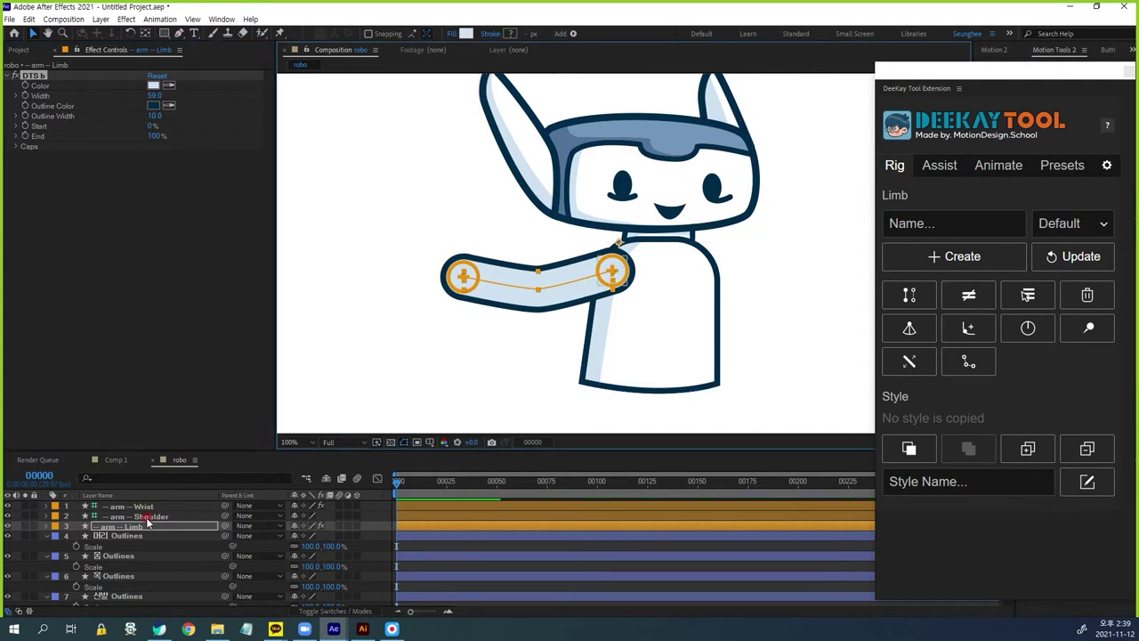
Shift the arm's shoulder controller slightly further into the body and its wrist controller slightly inward and down
left_click(611, 272)
left_click_drag(612, 272, 623, 272)
left_click_drag(467, 280, 486, 293)
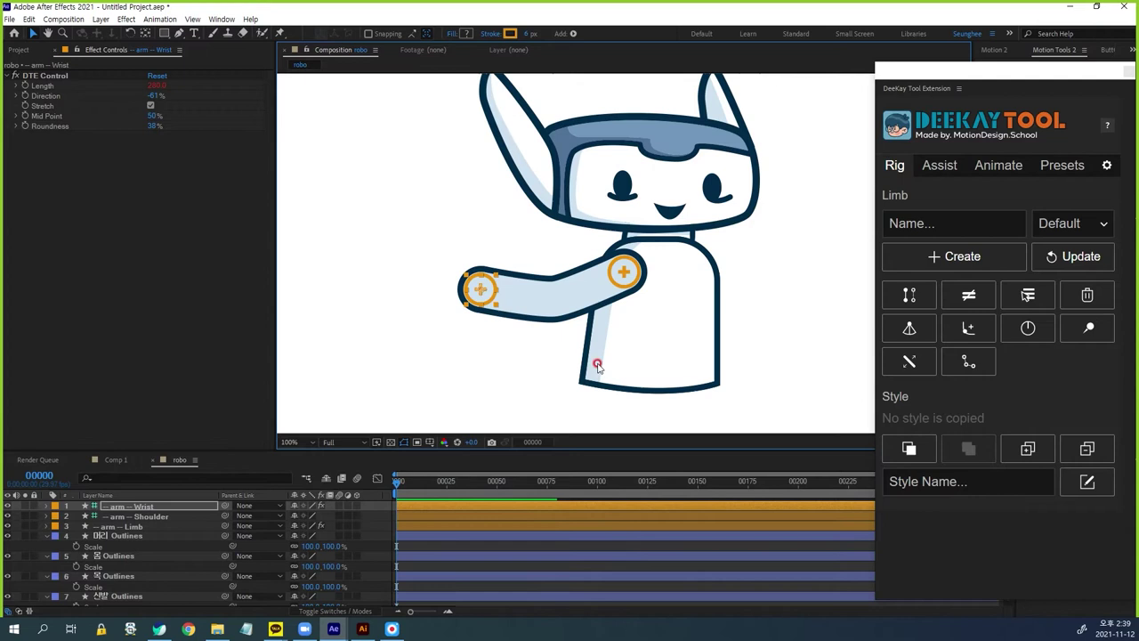
Duplicate the arm limb with its controllers
left_click(129, 529)
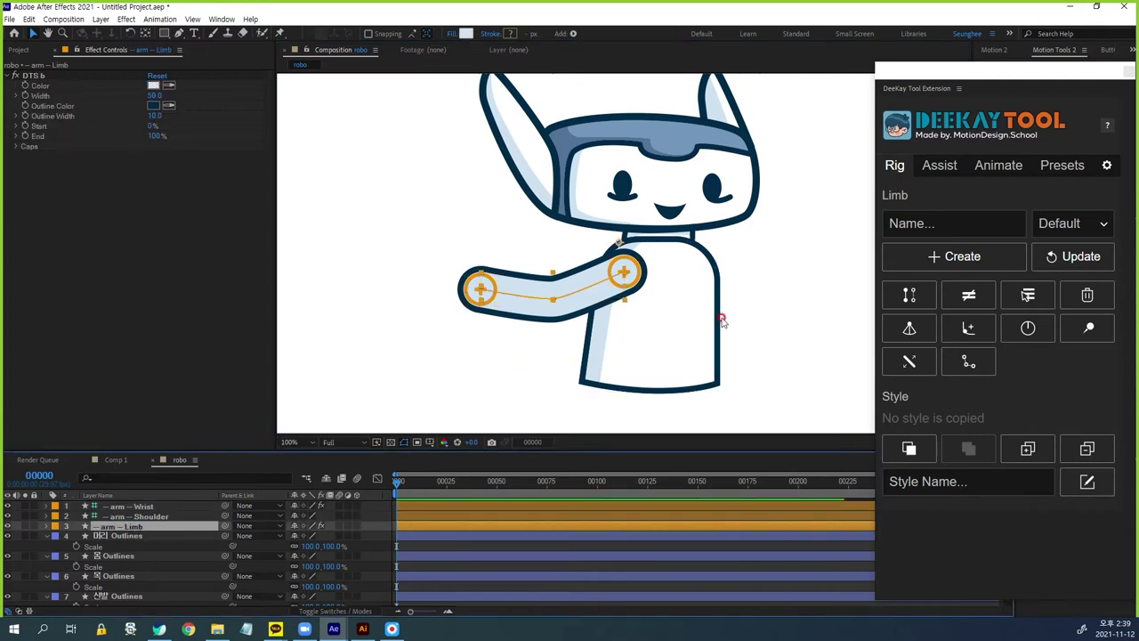
left_click_drag(763, 326, 726, 299)
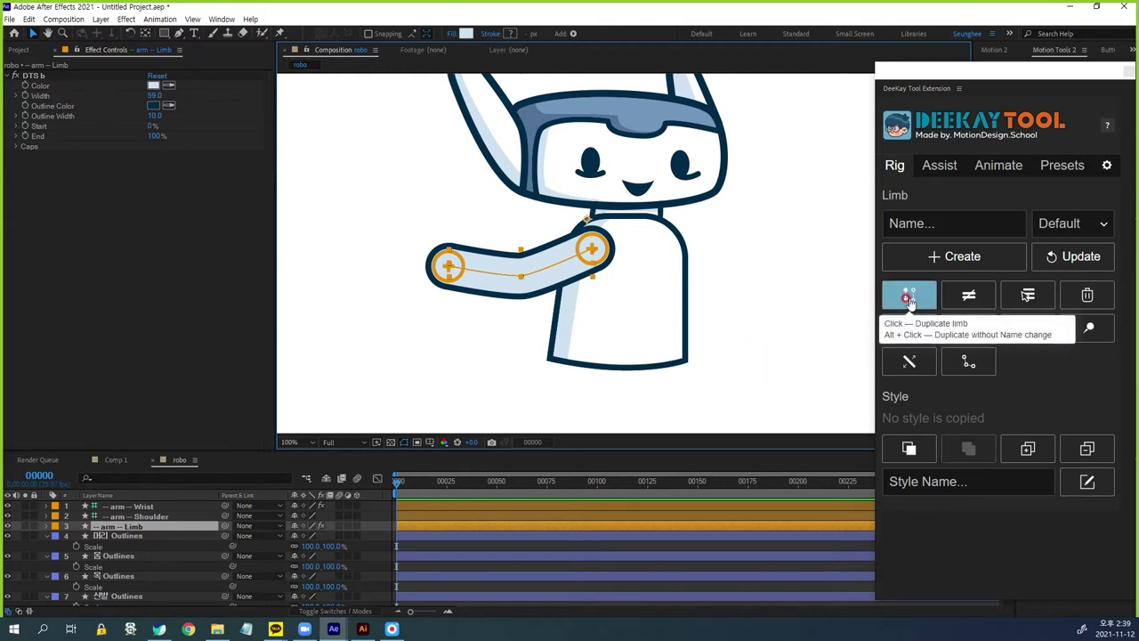
left_click(1028, 294)
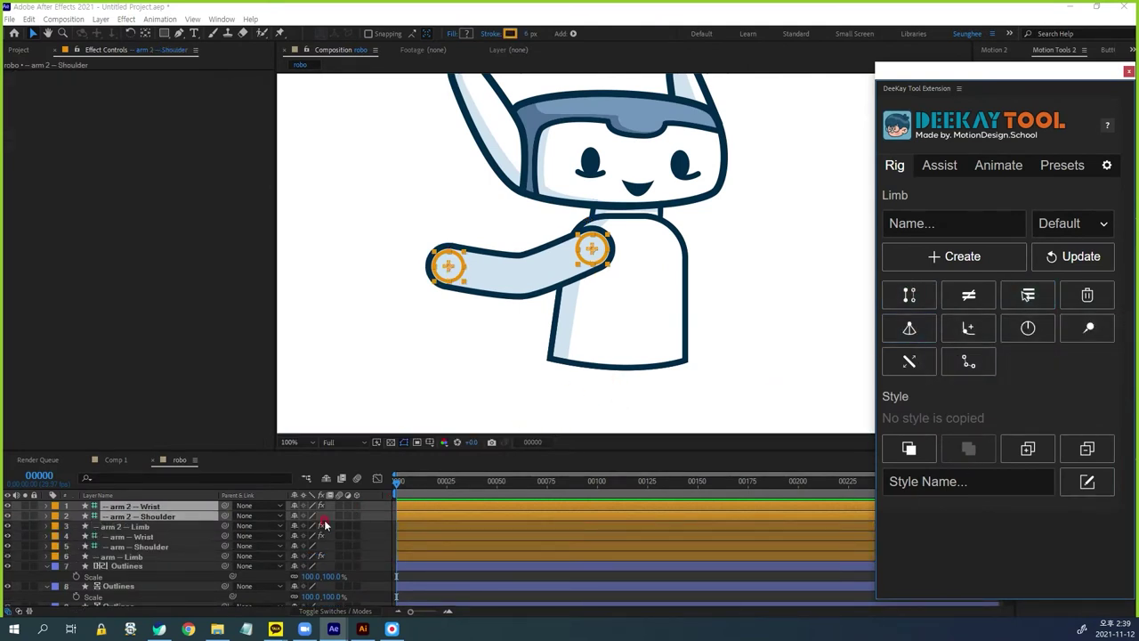
Move the duplicated arm's wrist controller out to the opposite side of the robot and its shoulder controller onto the other shoulder
left_click(140, 528)
left_click(151, 507)
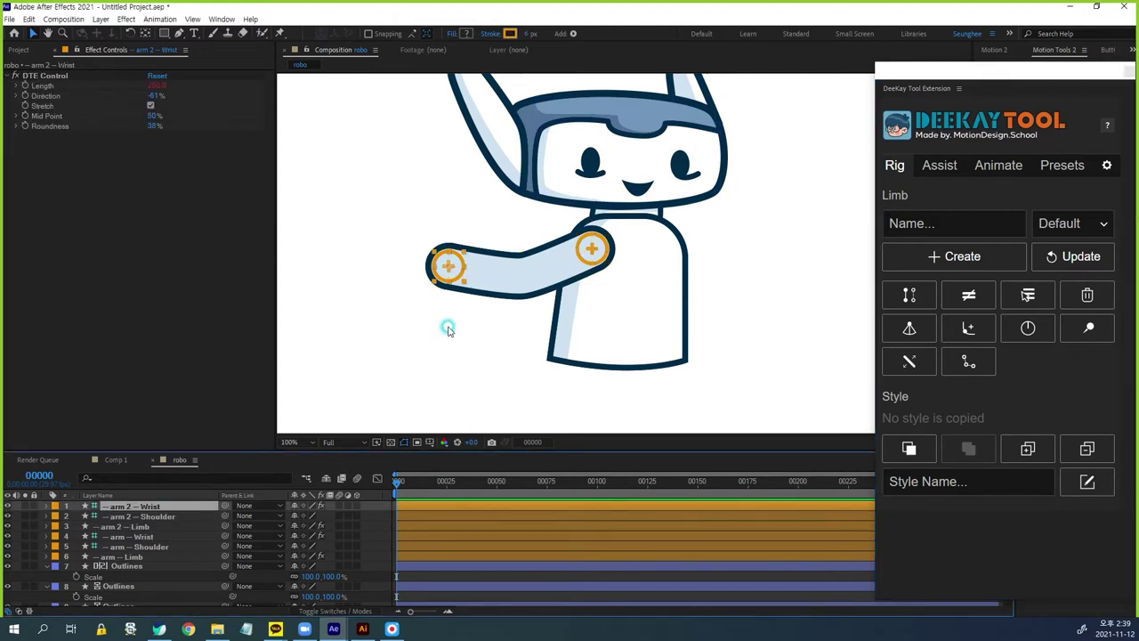
left_click_drag(447, 265, 780, 255)
left_click(153, 516)
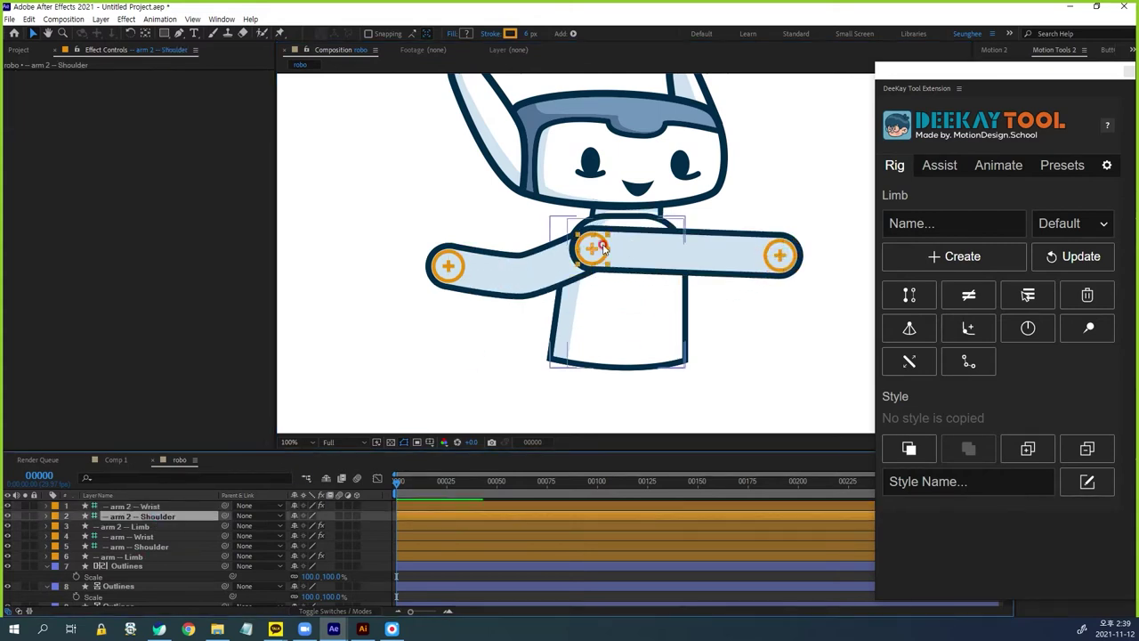
left_click_drag(600, 249, 665, 246)
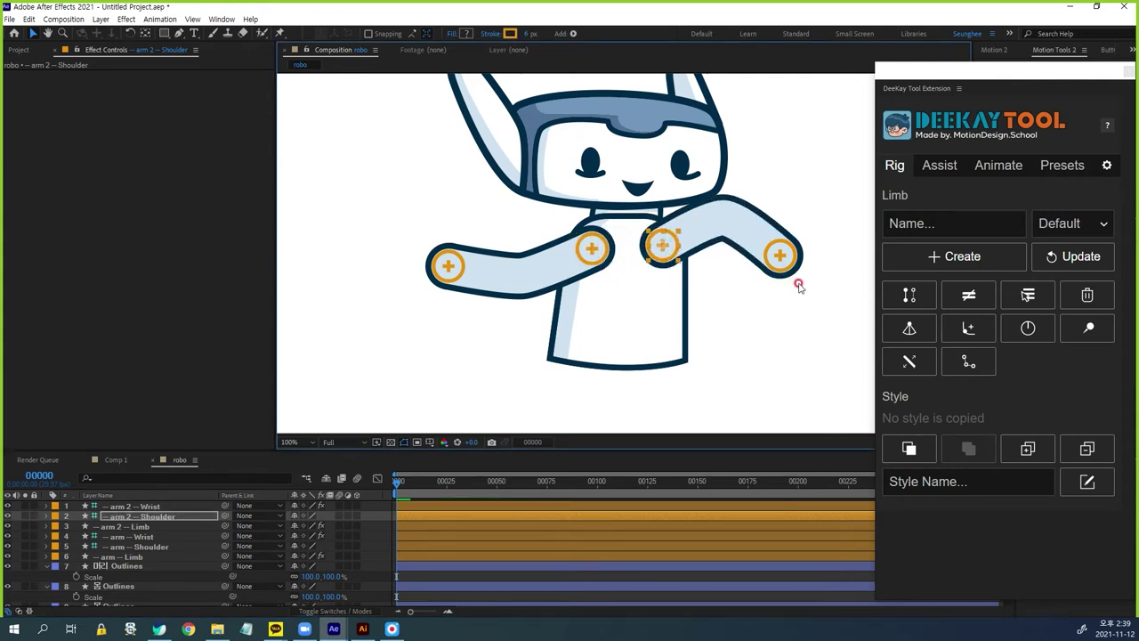
Move the second arm's wrist controller slightly outward and up, and set its Direction to 55%
left_click(785, 257)
left_click_drag(795, 252, 804, 242)
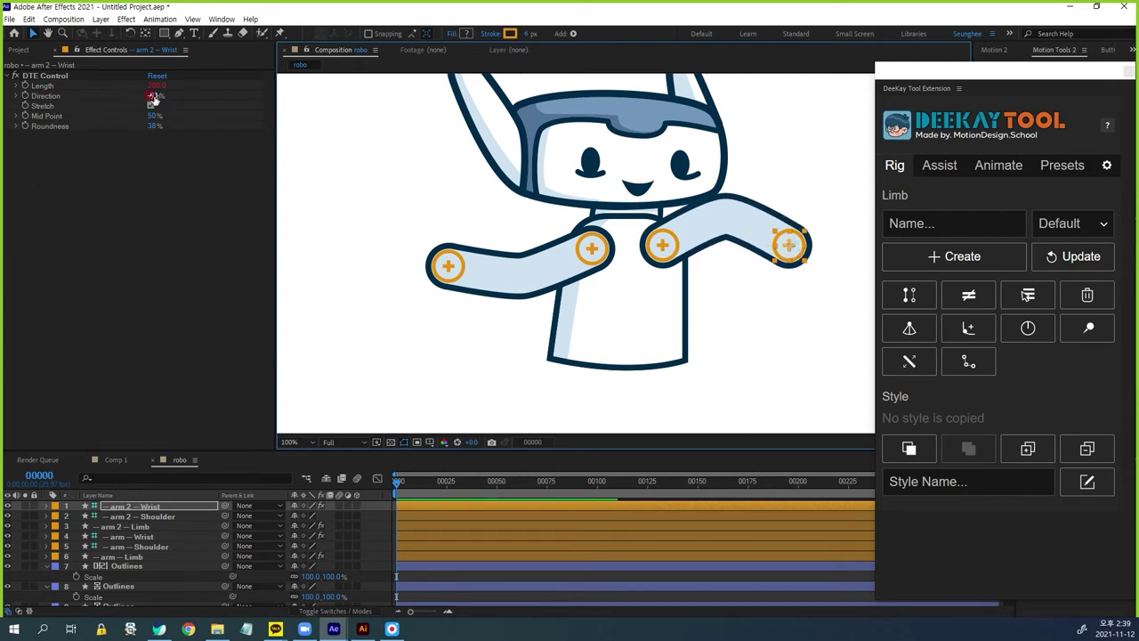
left_click(150, 105)
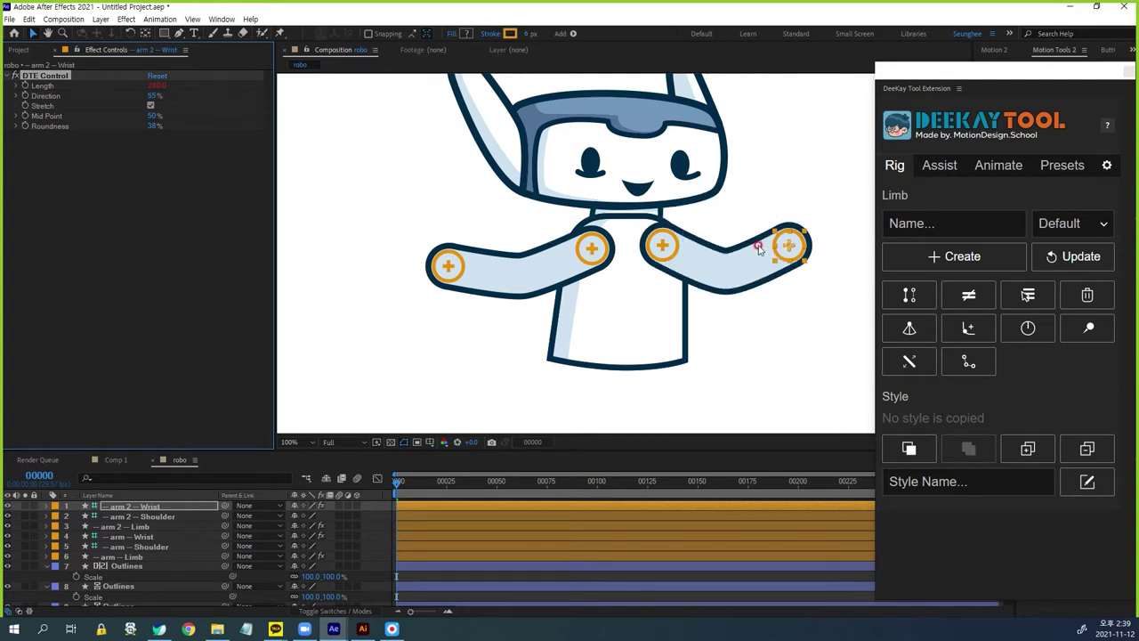
Move the first arm's wrist controller slightly toward the body
left_click(454, 279)
left_click_drag(452, 270, 464, 268)
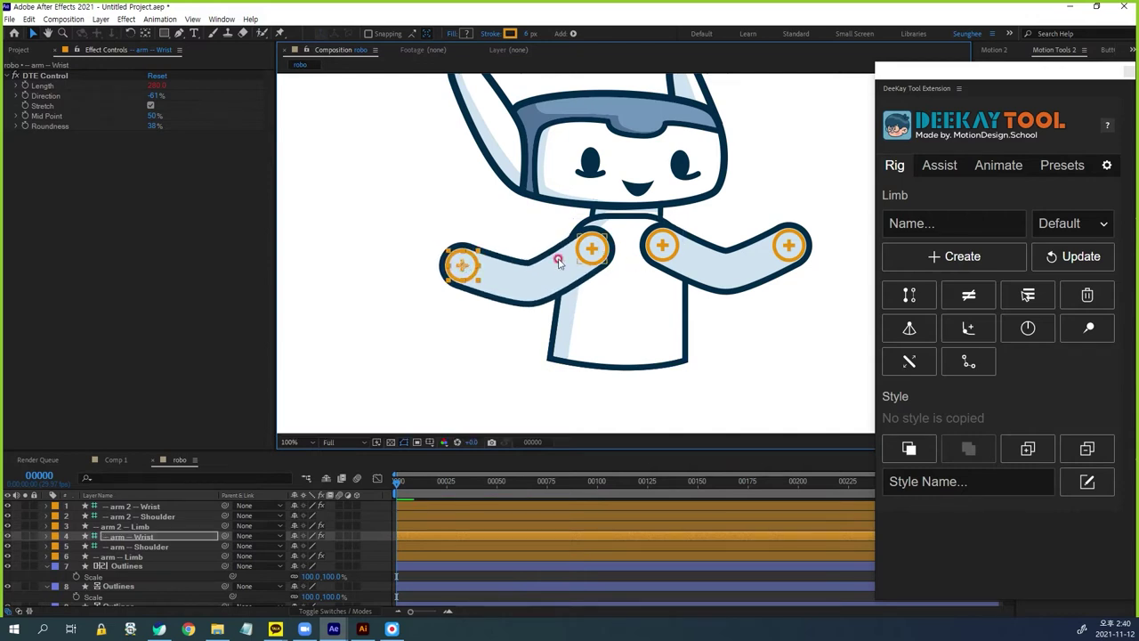
left_click(592, 249)
left_click(475, 265)
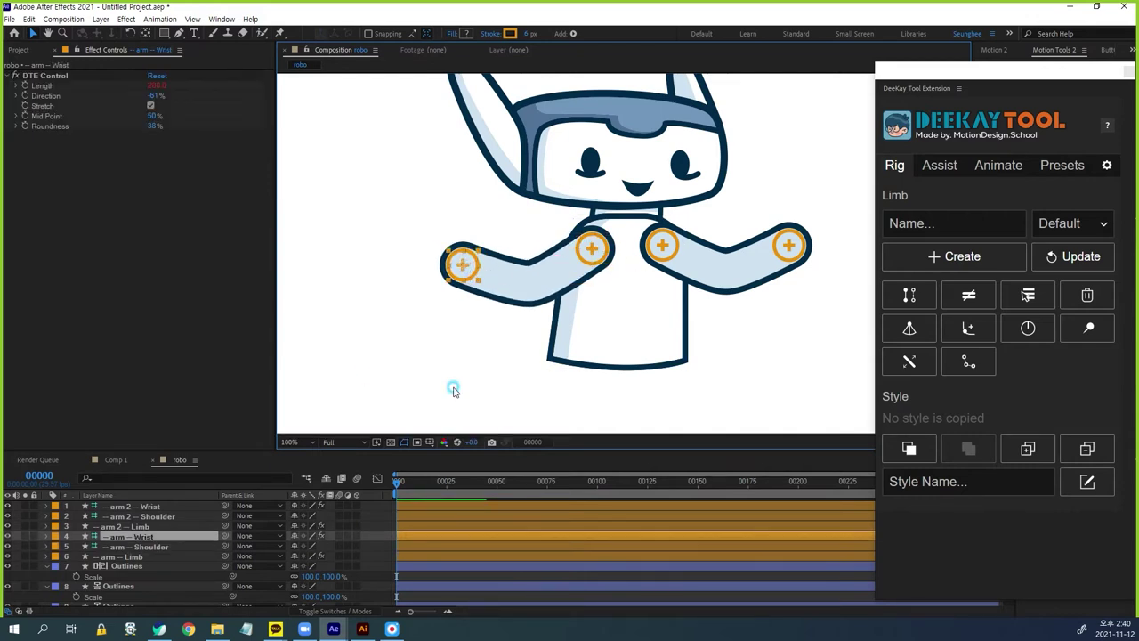
Set the first arm's Length to 250 on its wrist controller
left_click_drag(148, 83, 161, 90)
left_click(160, 85)
type("2")
key("Return")
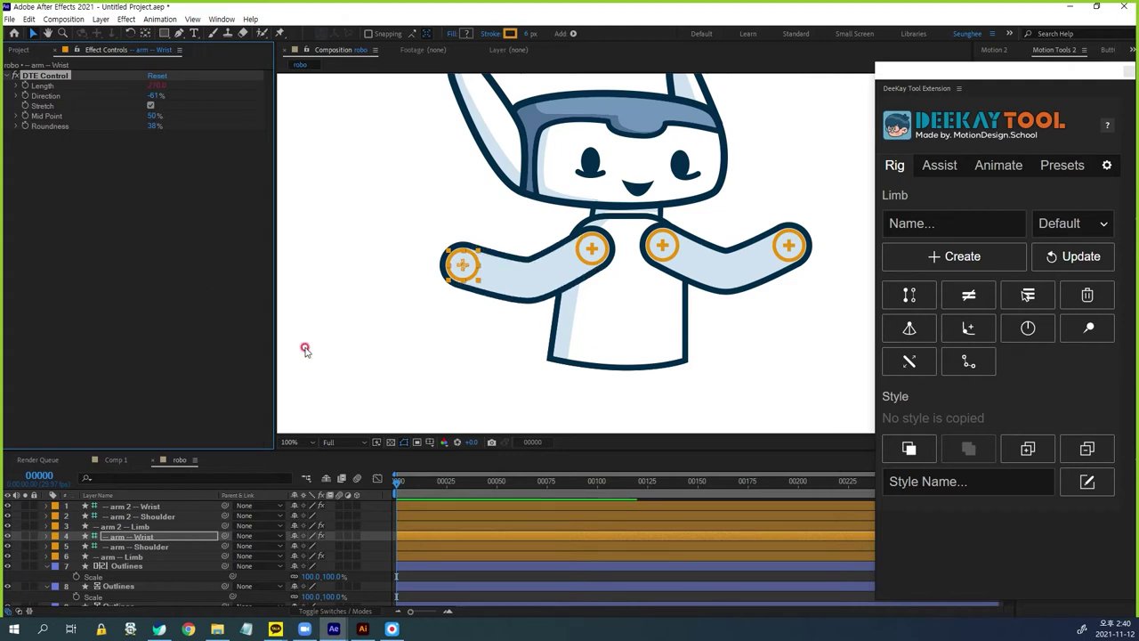
left_click(150, 86)
type("250")
key("Return")
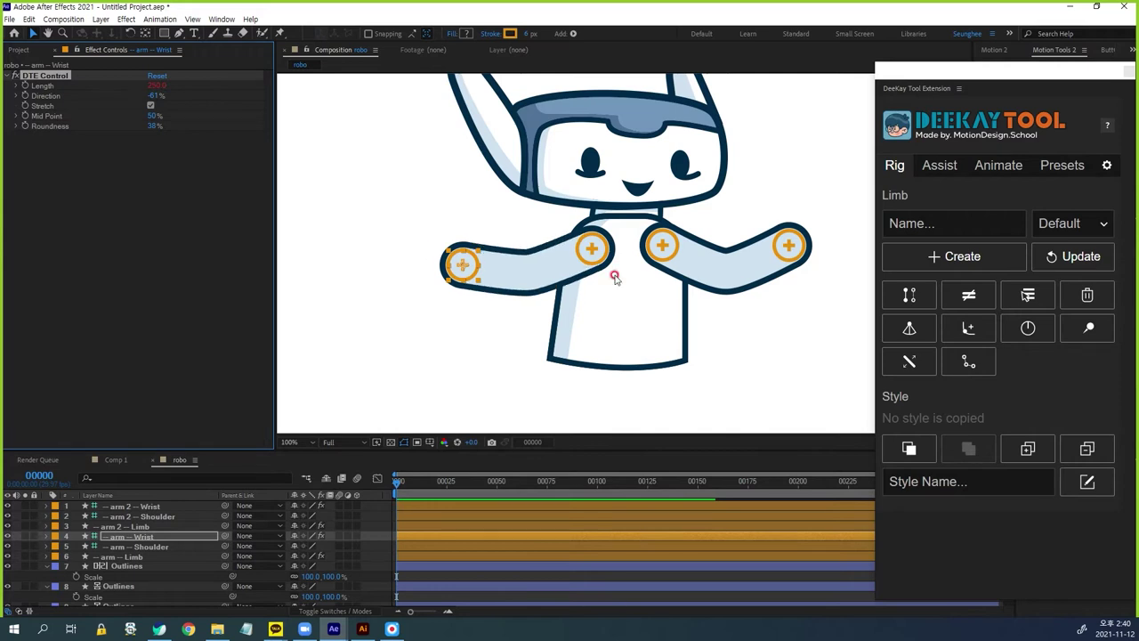
Set the second arm's Length to 270 on its wrist controller
left_click(157, 507)
left_click(158, 85)
type("270")
key("Return")
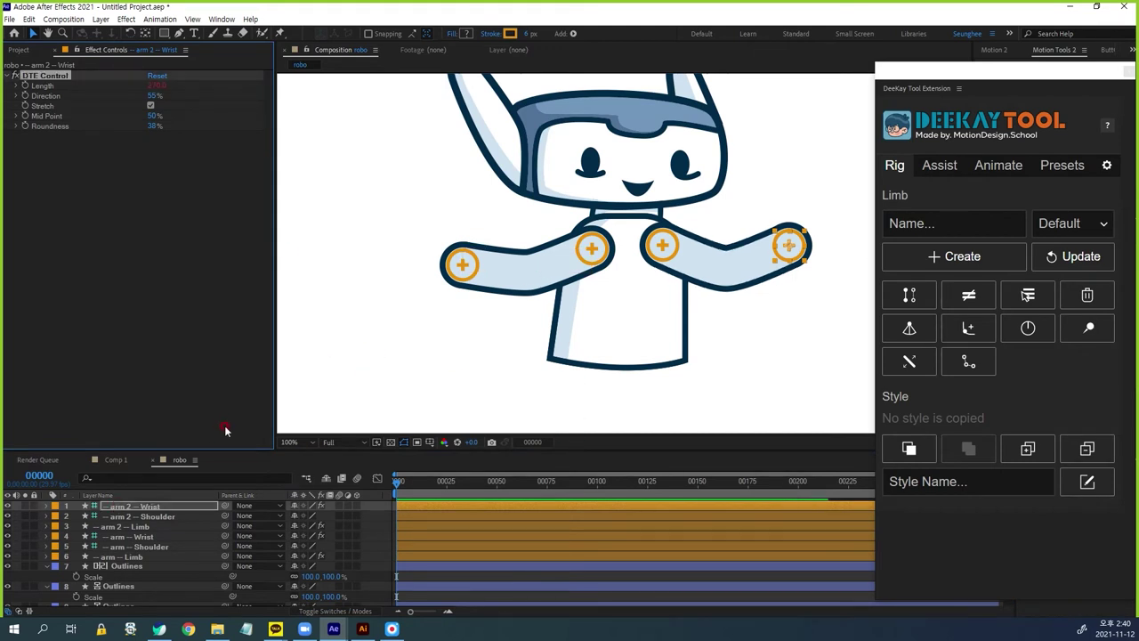
Send the arm 2 Limb layer to the bottom of the layer stack, behind the robot's body
left_click_drag(220, 449, 220, 410)
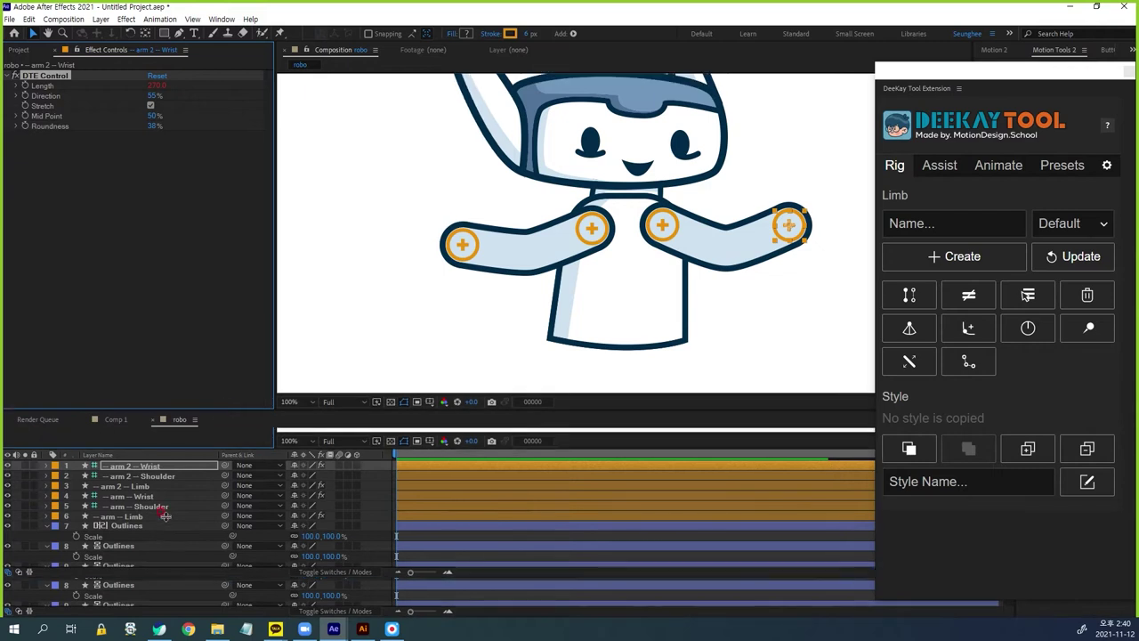
left_click(133, 486)
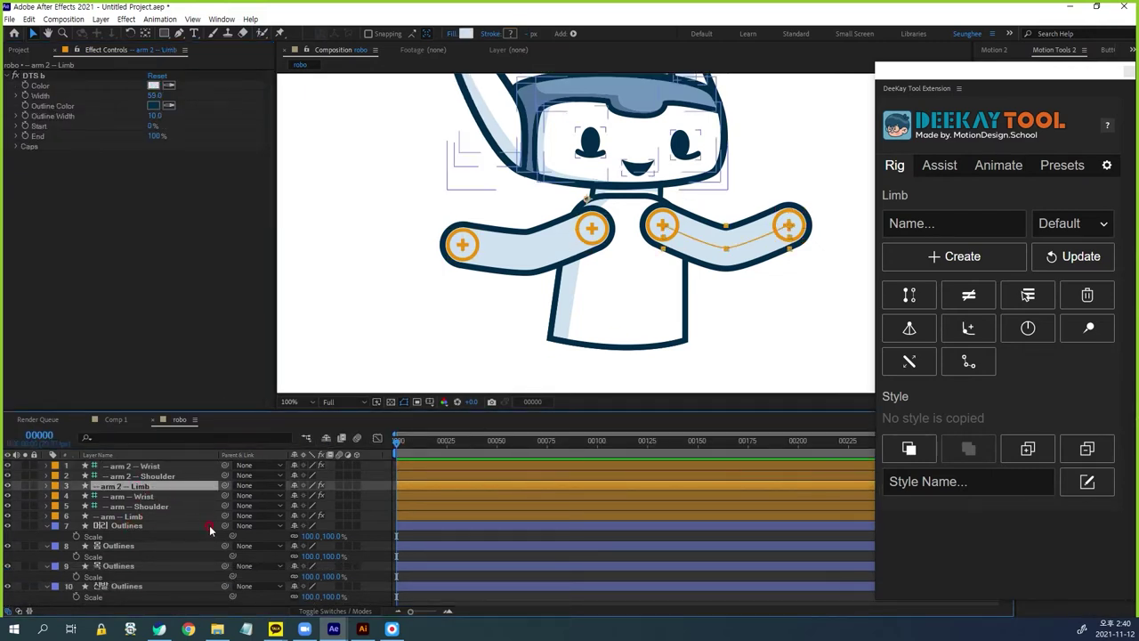
key("ctrl+shift+bracketright")
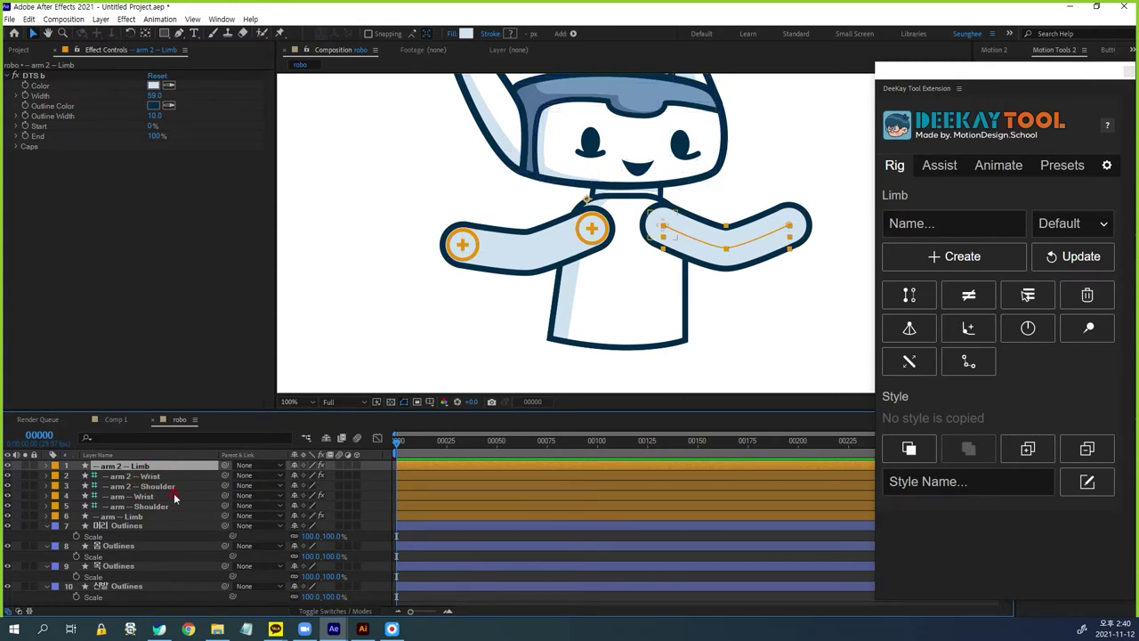
key("ctrl+shift+bracketleft")
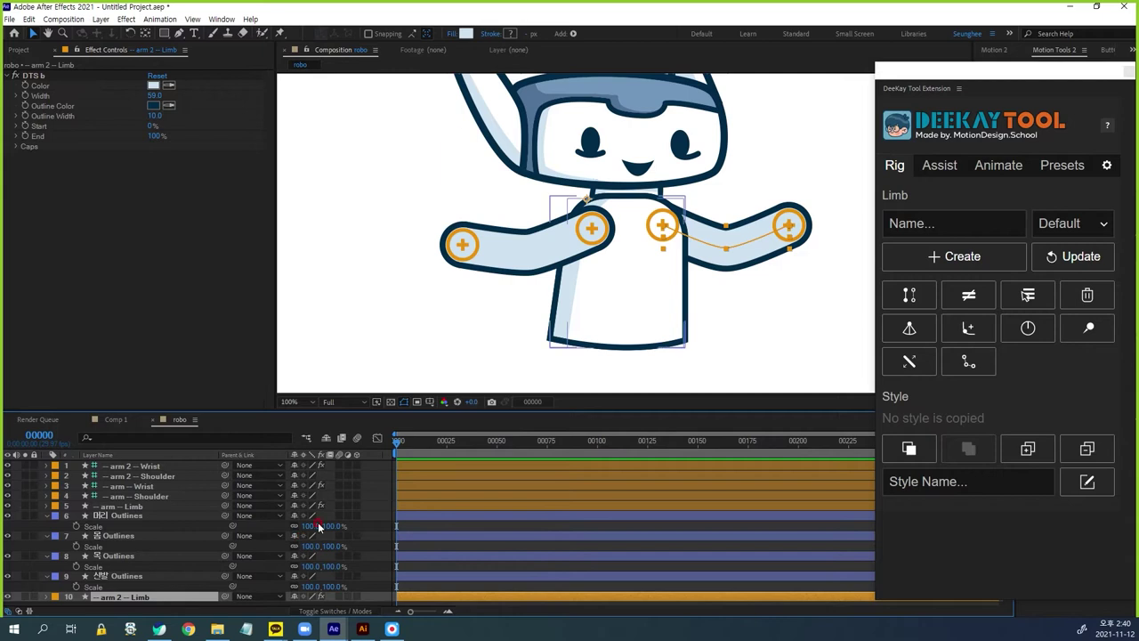
left_click(738, 305)
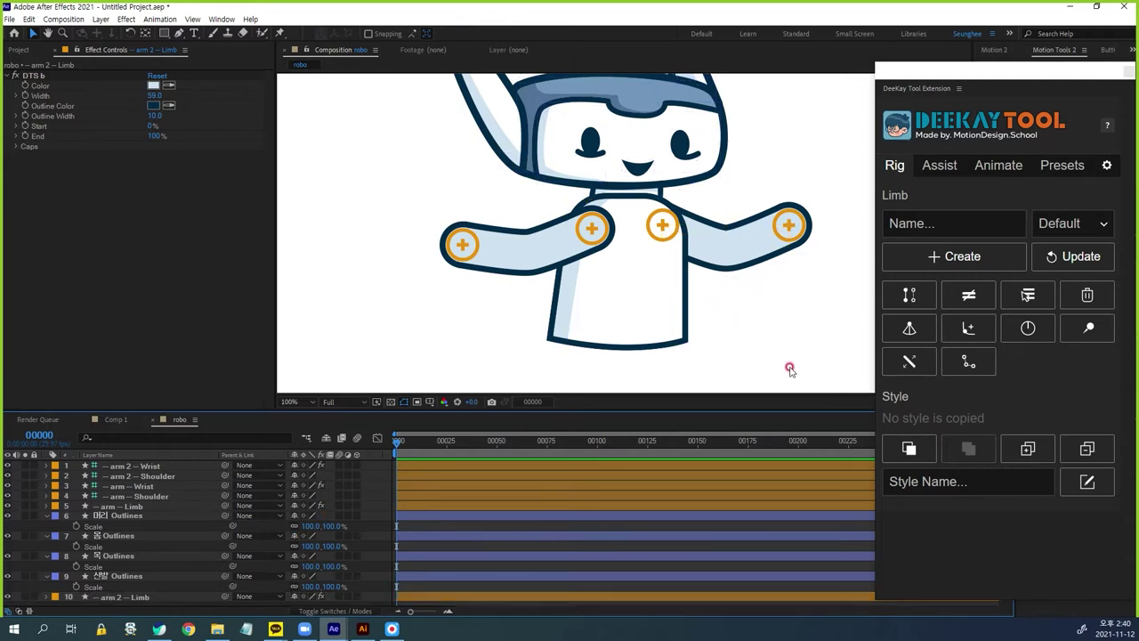
Start creating a new limb named reg using the Leg type
key("comma")
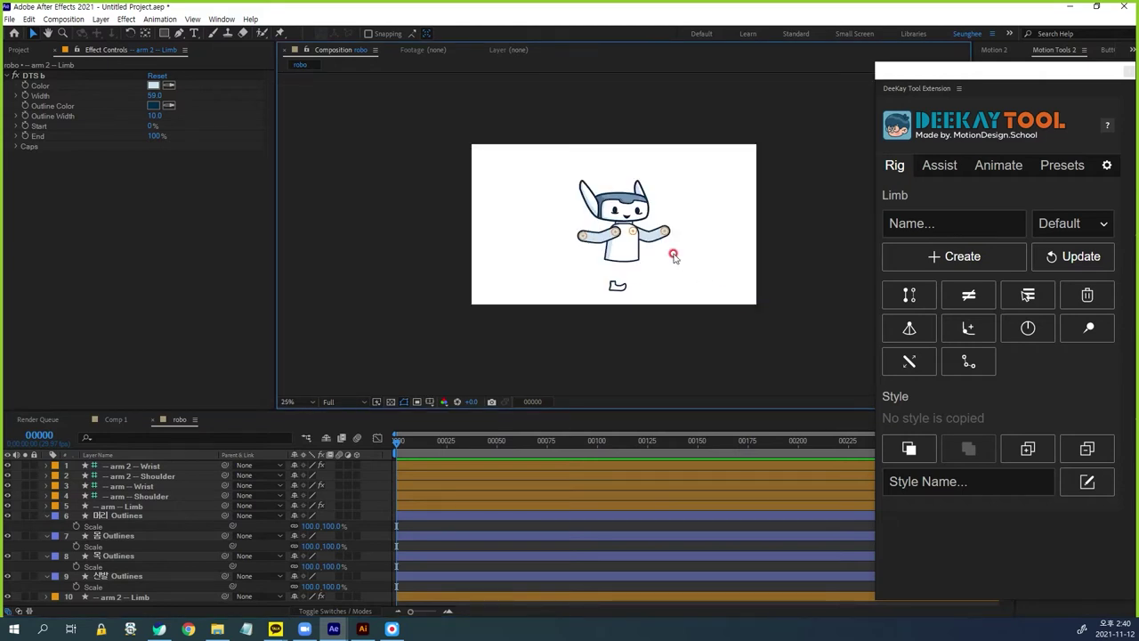
key("period")
key("period")
left_click_drag(713, 285, 673, 172)
scroll(628, 258, "down", 2)
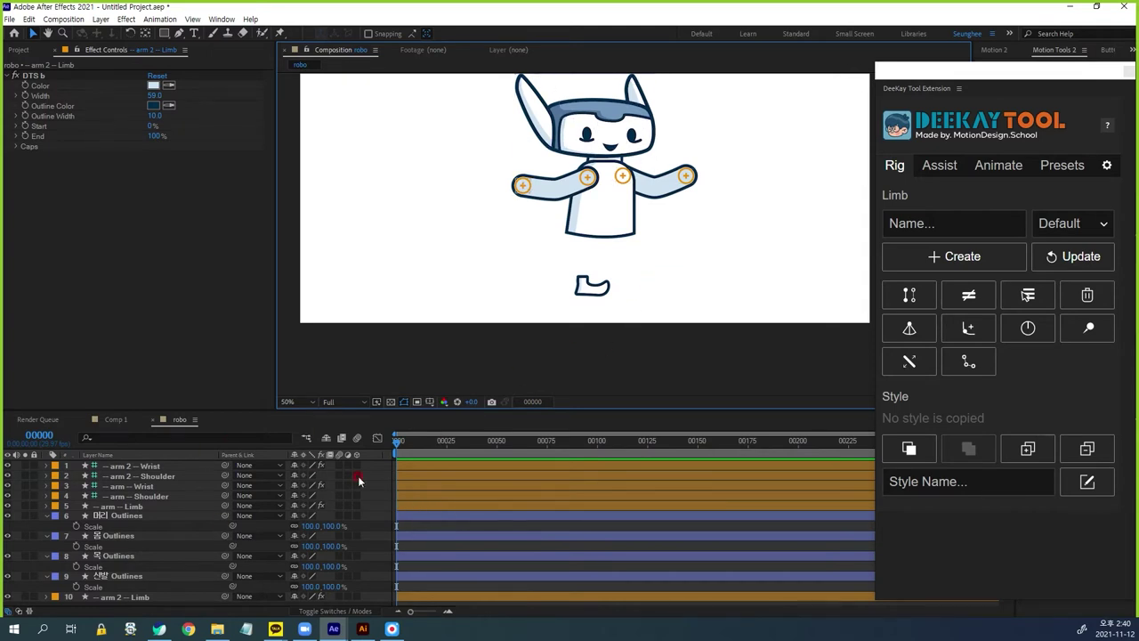
left_click(927, 223)
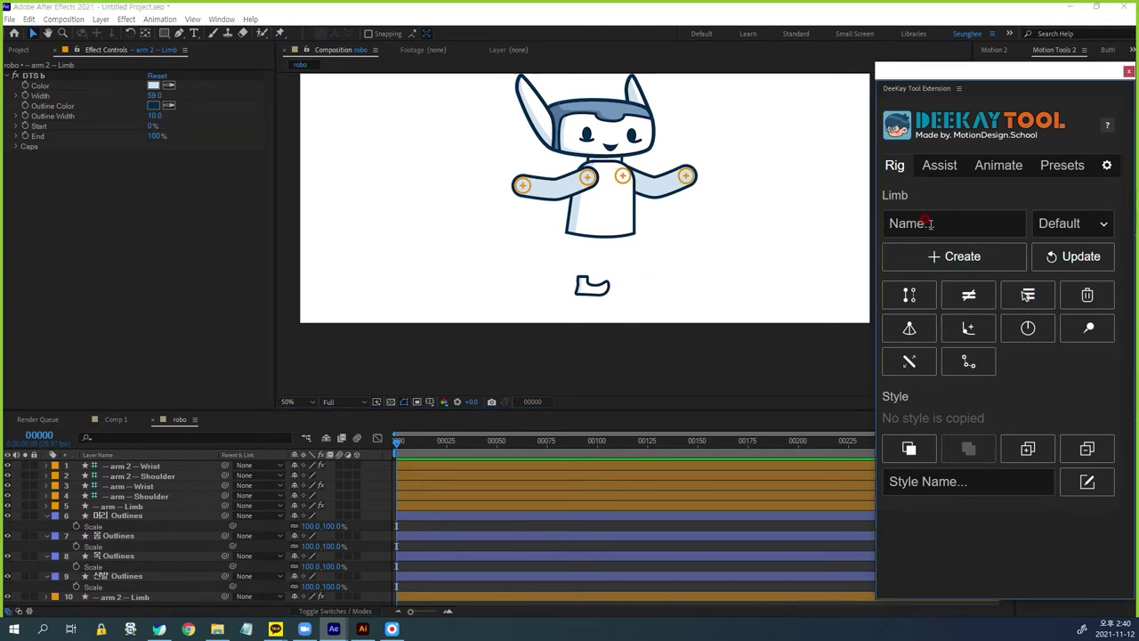
left_click(1081, 222)
left_click(1064, 280)
left_click(960, 257)
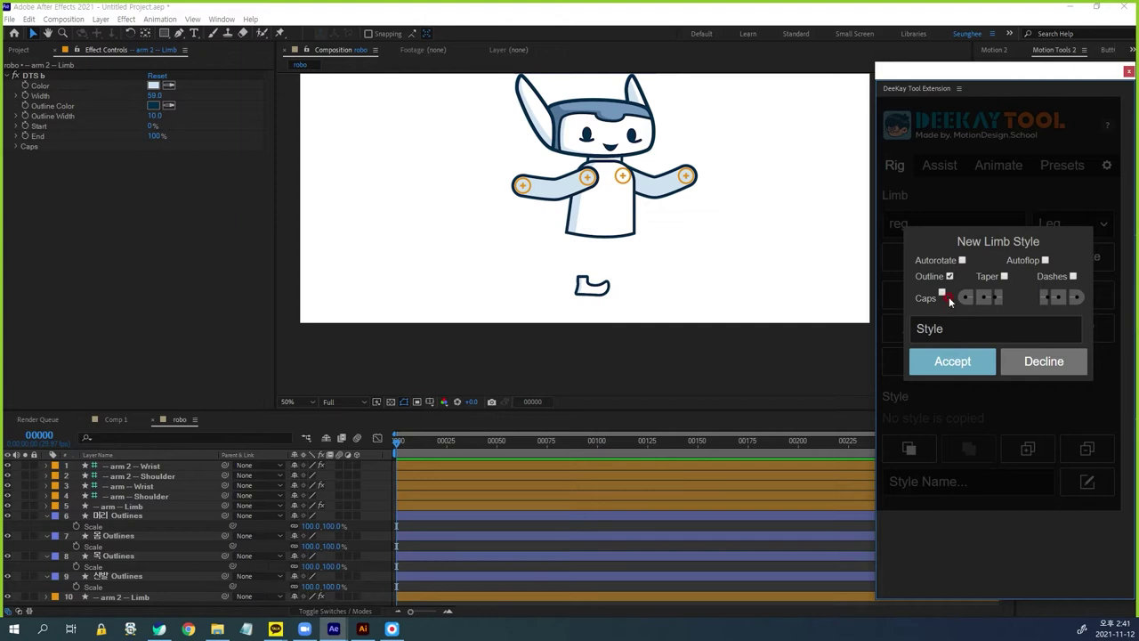
Enable Outline and Caps for the leg's new limb style, with rounded caps at both ends
left_click(576, 283)
left_click(584, 267)
left_click(949, 353)
left_click(942, 296)
left_click(1038, 298)
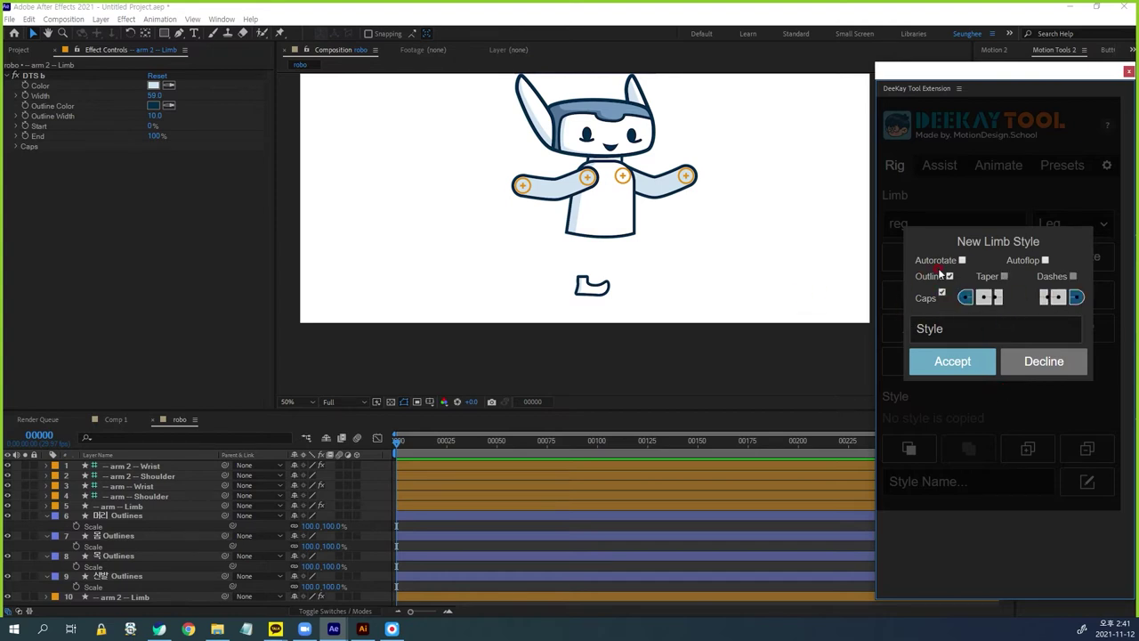
Name the leg's limb style b and accept it to generate the leg limb
left_click(947, 327)
type("b")
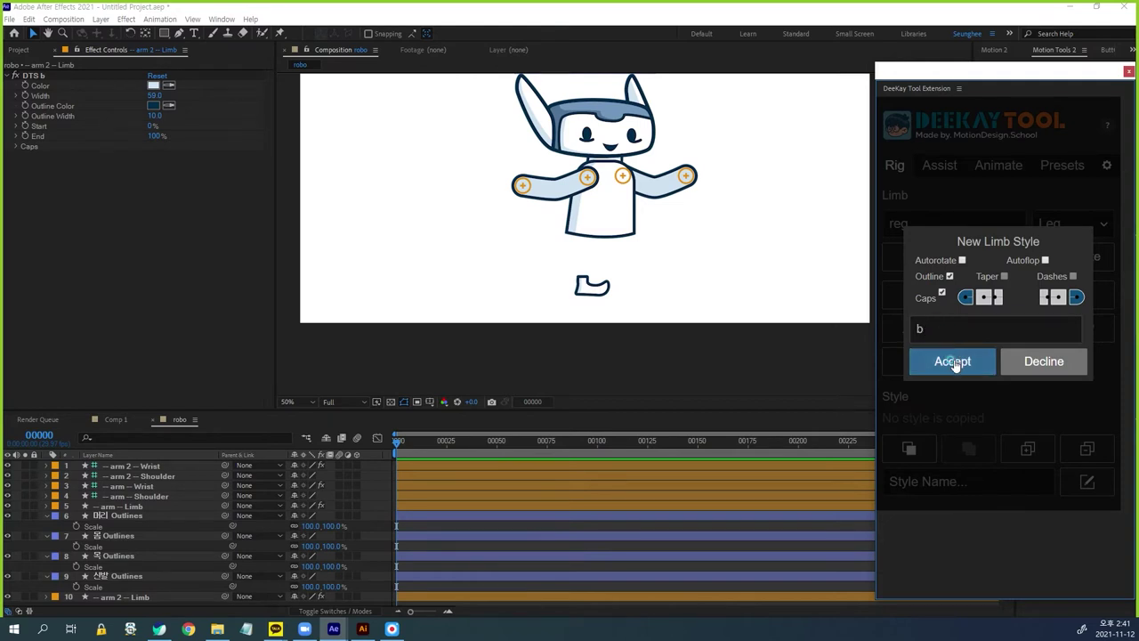
left_click(952, 360)
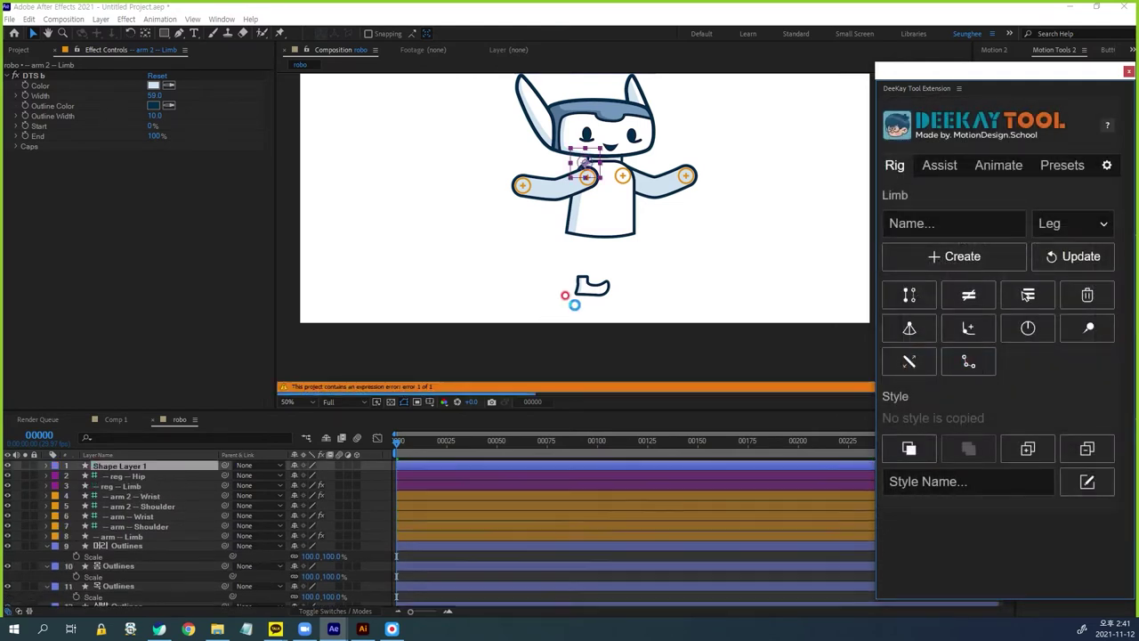
left_click(575, 306)
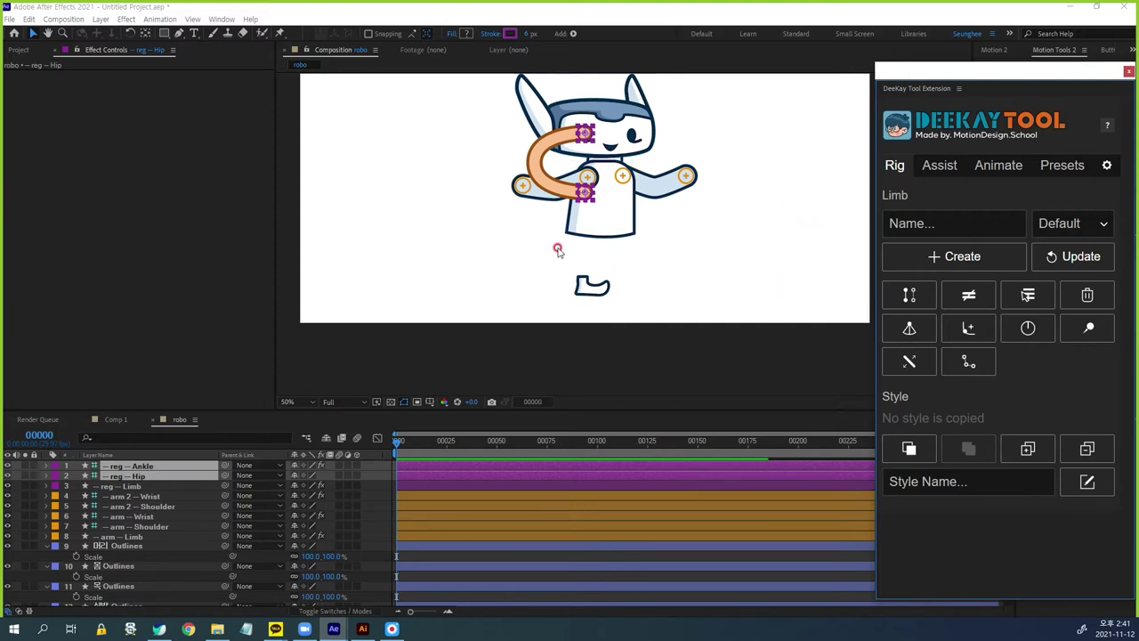
Copy the limb style from the arm Limb layer and paste it onto the reg Limb layer
left_click(132, 488)
left_click(177, 483)
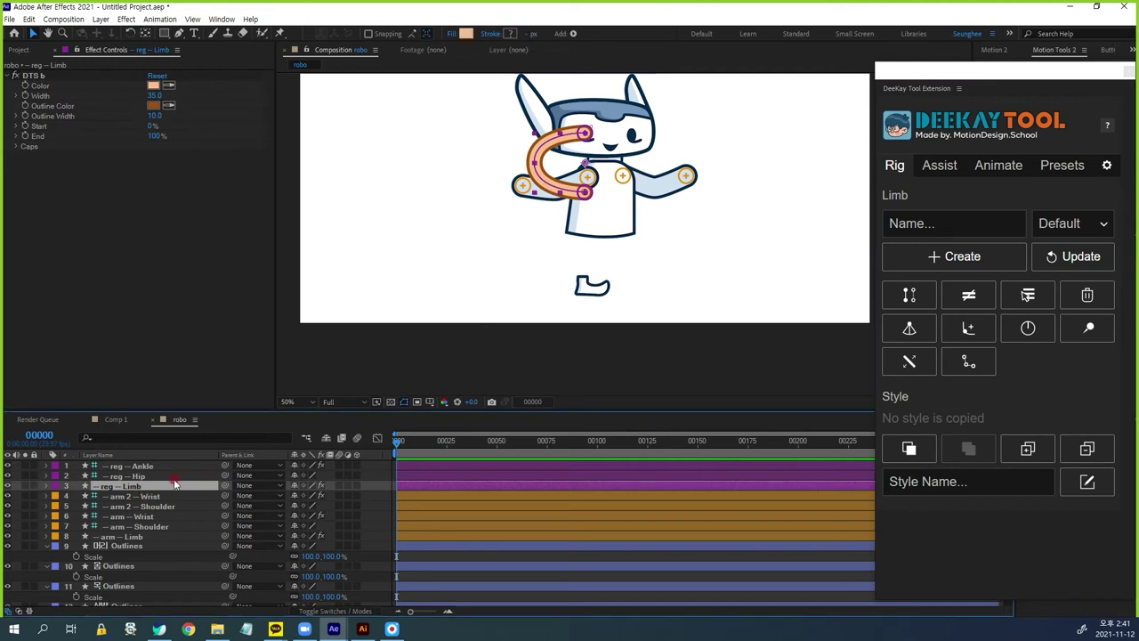
left_click(133, 537)
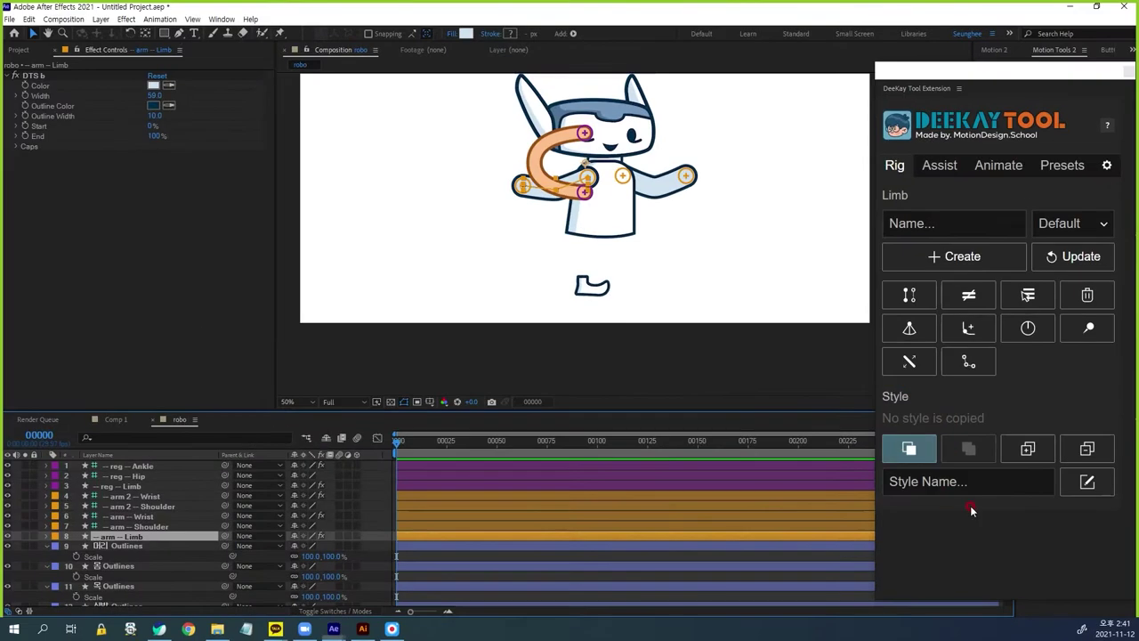
left_click(909, 448)
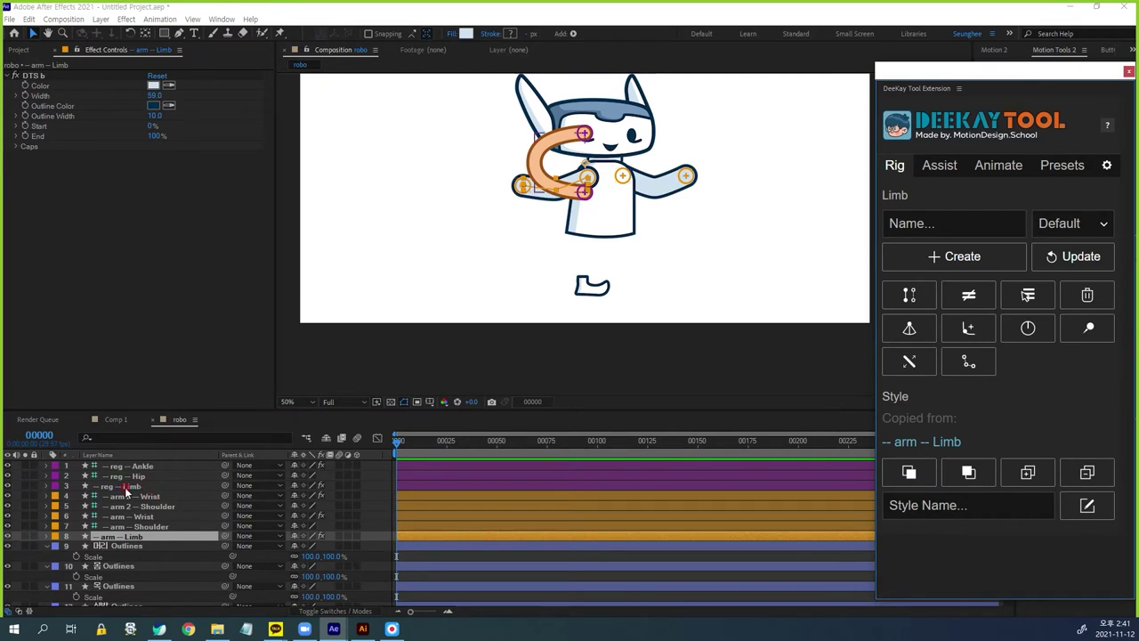
left_click(126, 487)
left_click(968, 473)
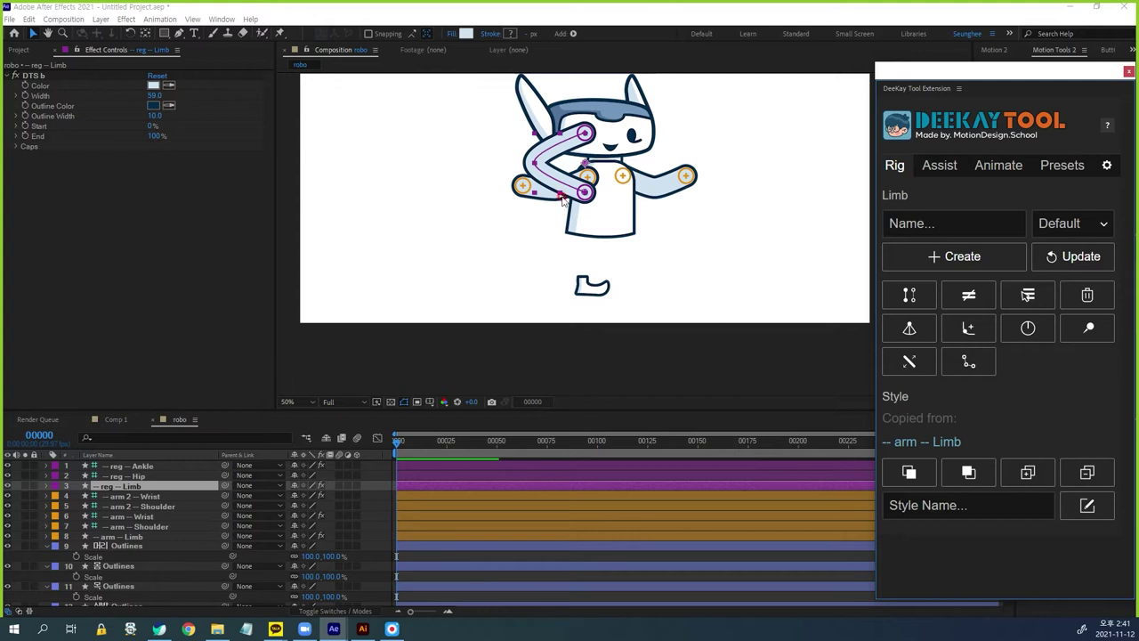
Move the reg Ankle controller down onto the top of the robot's shoe
left_click(133, 467)
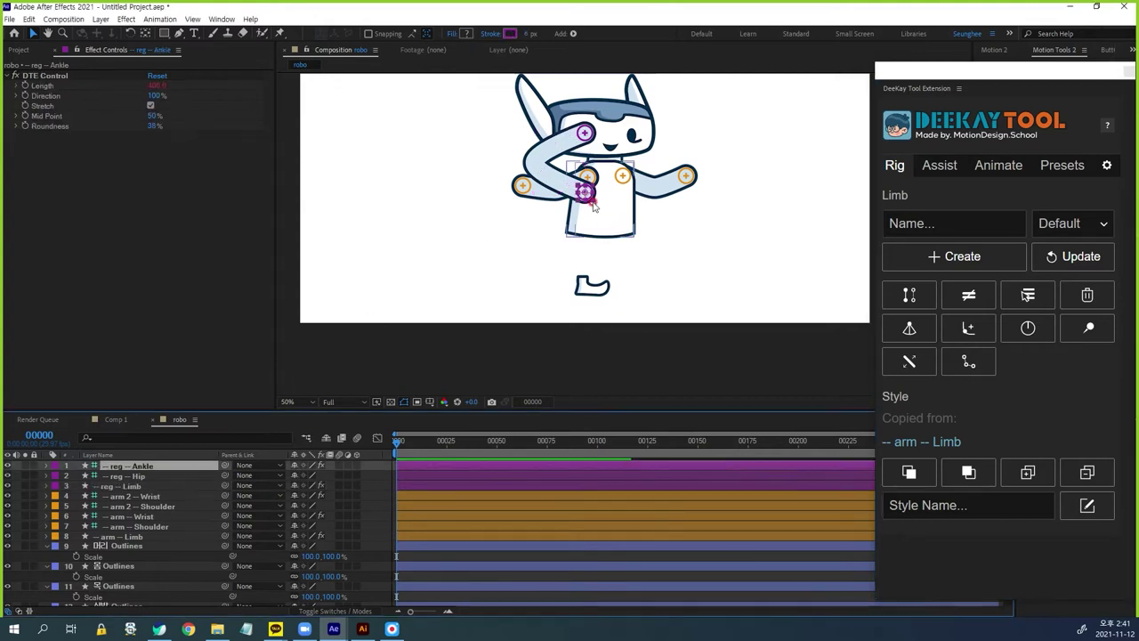
left_click_drag(592, 233, 585, 279)
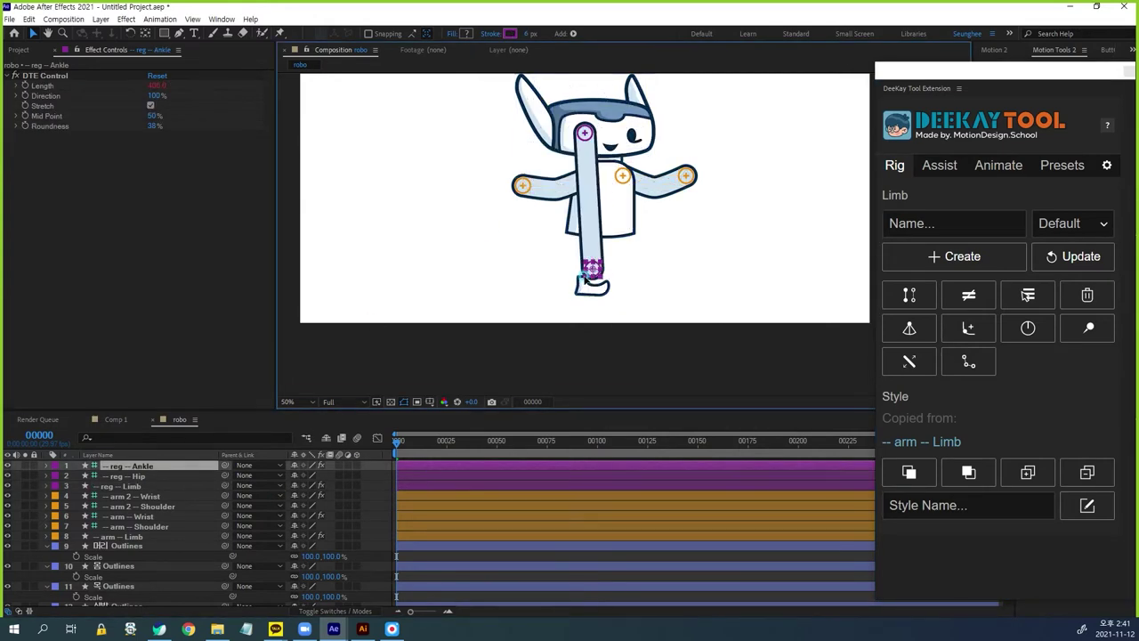
key("Return")
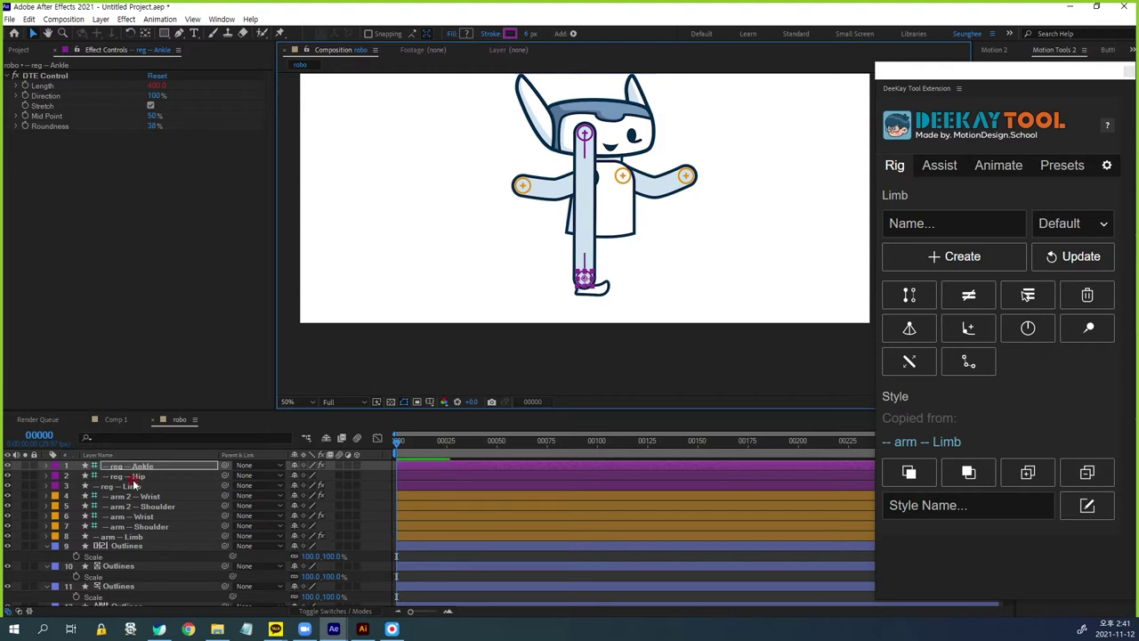
Move the reg Hip controller down from the face to the lower part of the robot's body
left_click(136, 478)
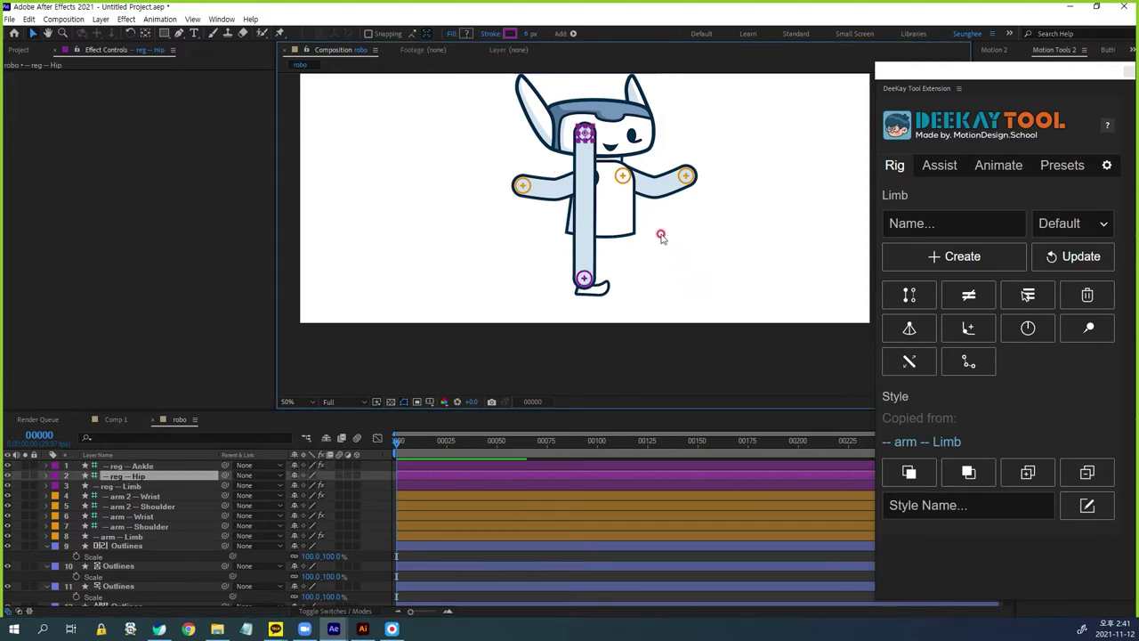
scroll(659, 183, "up", 2)
left_click_drag(729, 290, 774, 417)
scroll(628, 170, "up", 1)
scroll(627, 160, "down", 1)
scroll(628, 160, "down", 2)
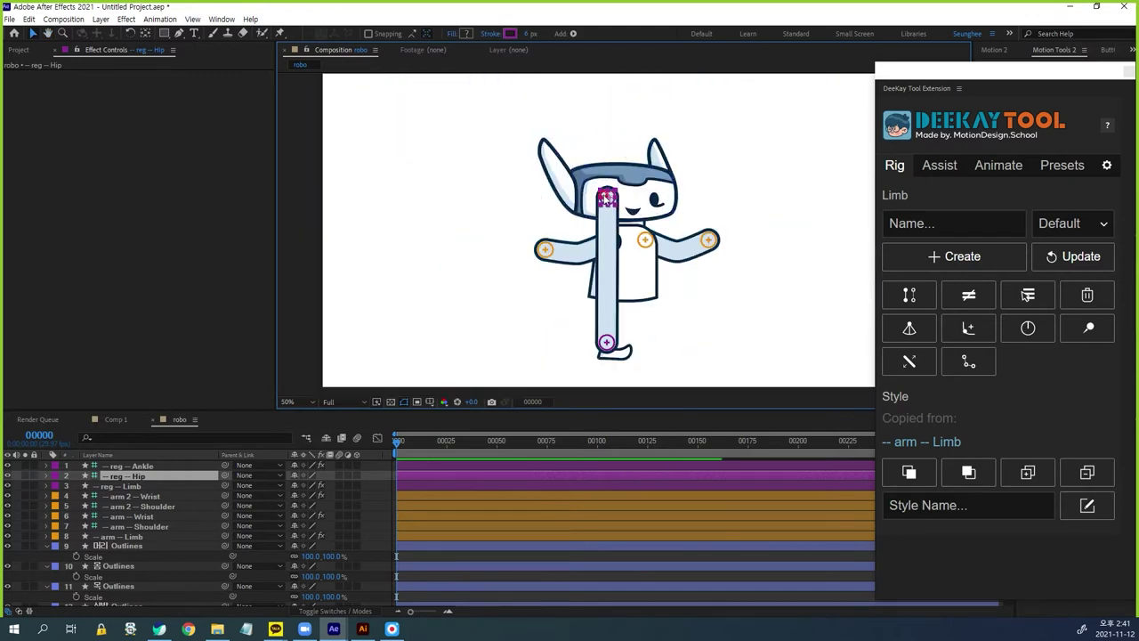
left_click_drag(611, 209, 614, 281)
left_click(673, 314)
left_click_drag(677, 313, 672, 254)
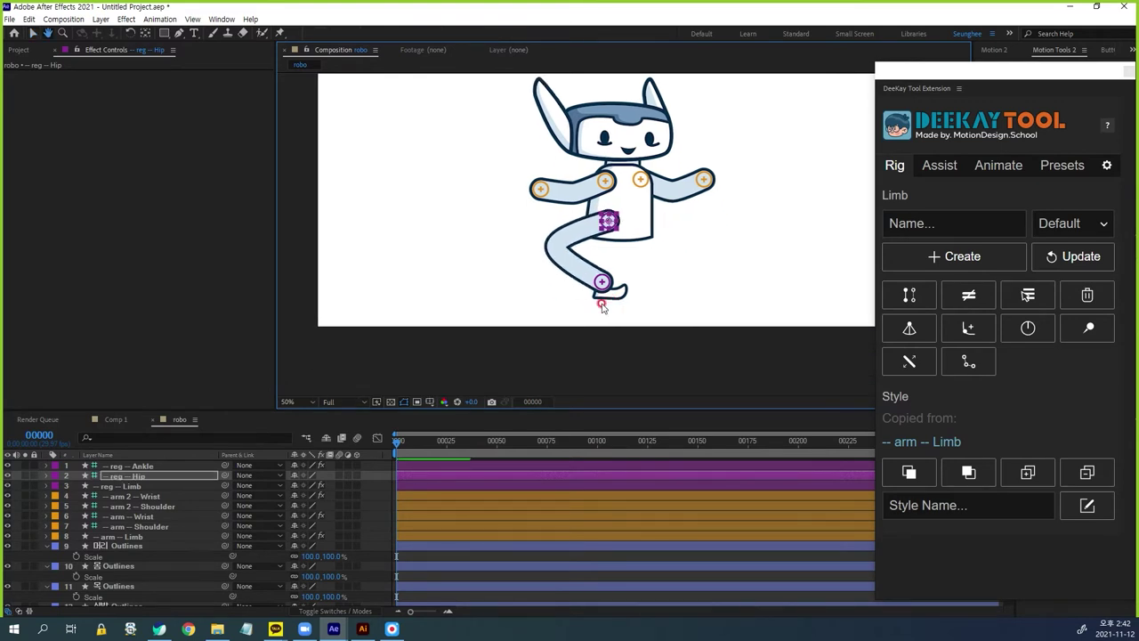
Scale the shoe outlines layer up uniformly to about 166.8%
scroll(113, 574, "down", 1)
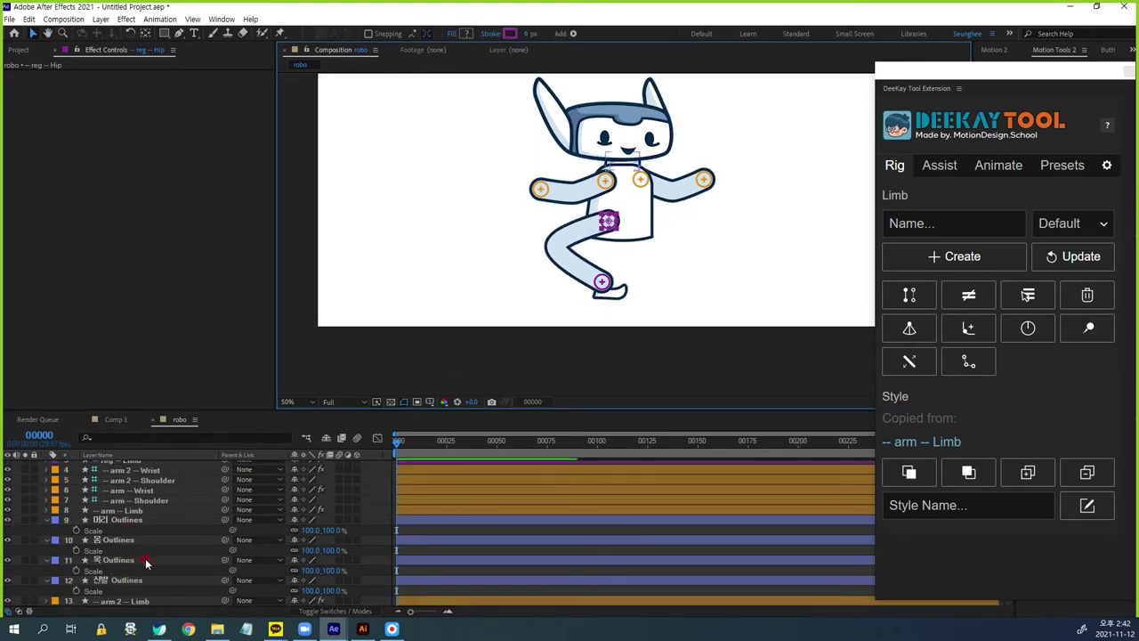
left_click(116, 583)
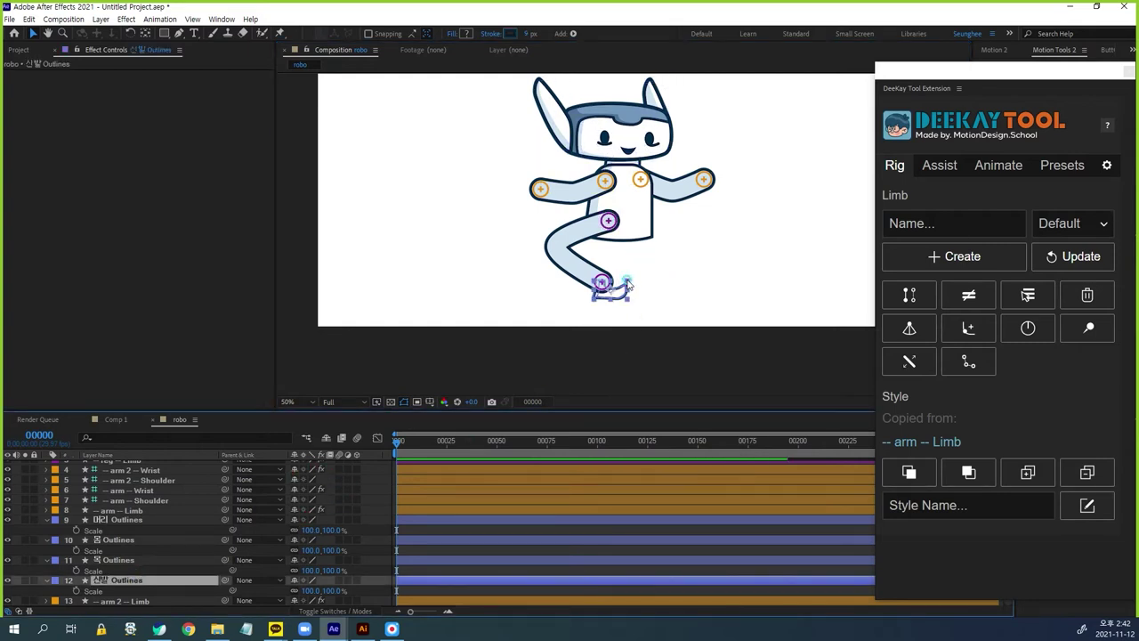
left_click_drag(628, 284, 638, 274)
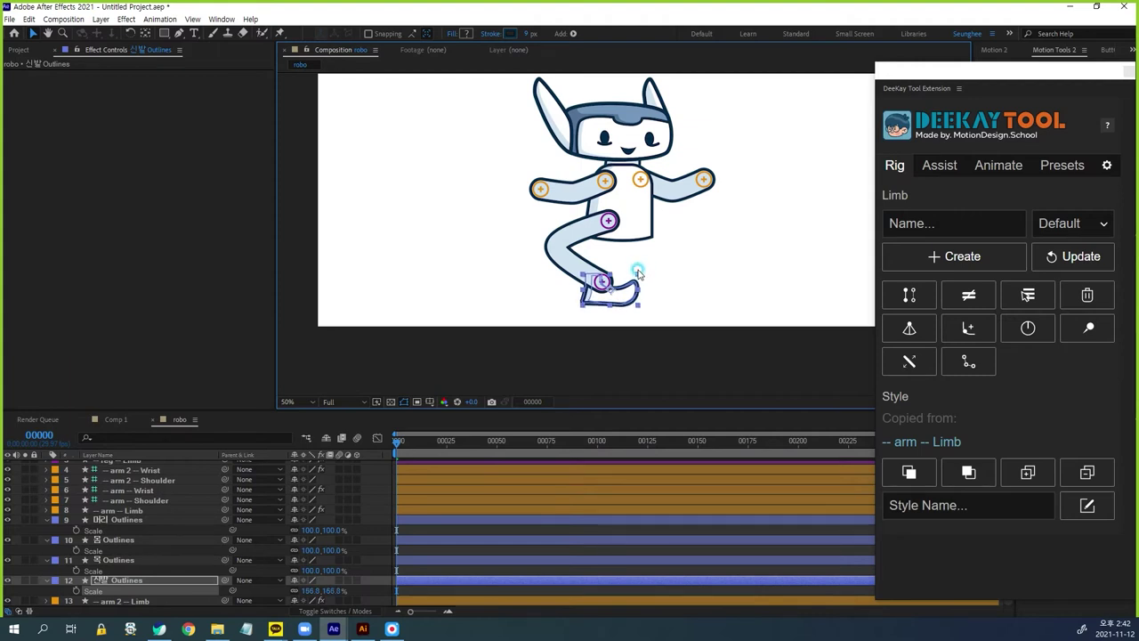
left_click(271, 522)
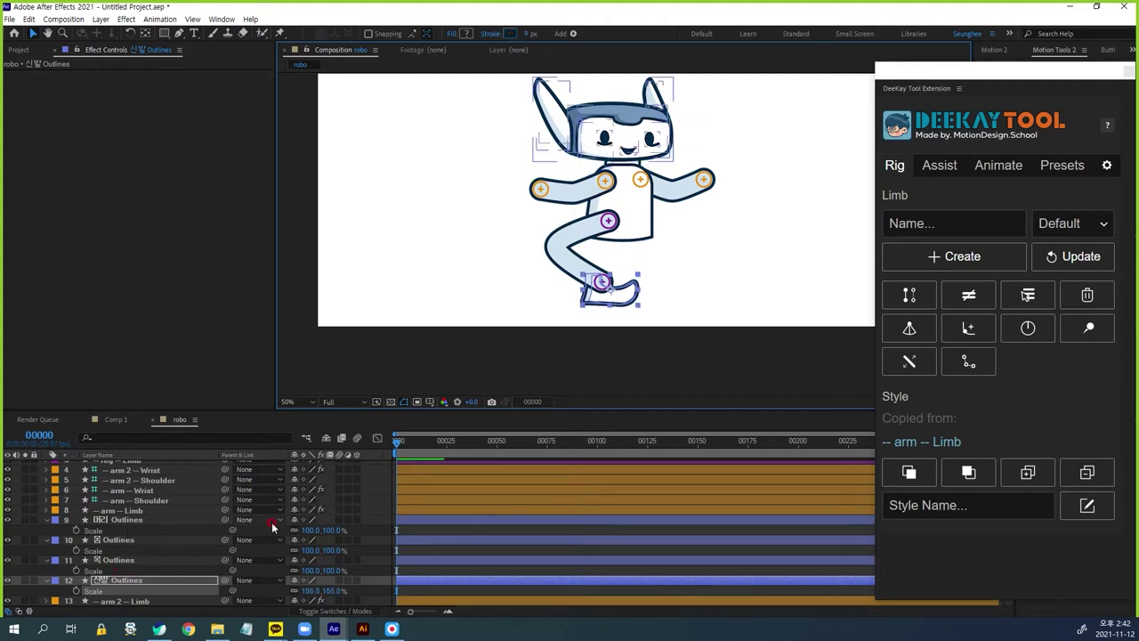
Shorten the leg by reducing the Length value in the reg Ankle layer's DTE Control effect
scroll(142, 490, "up", 1)
left_click(142, 466)
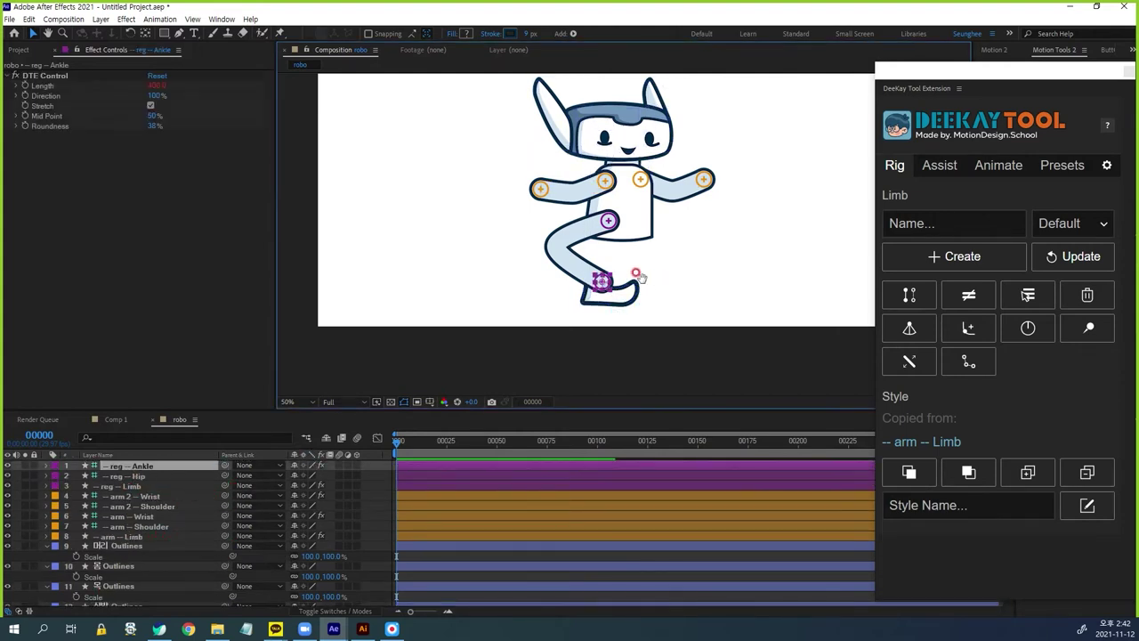
key("period")
key("period")
left_click_drag(527, 329, 515, 325)
left_click(250, 154)
left_click(149, 93)
left_click_drag(151, 85, 147, 87)
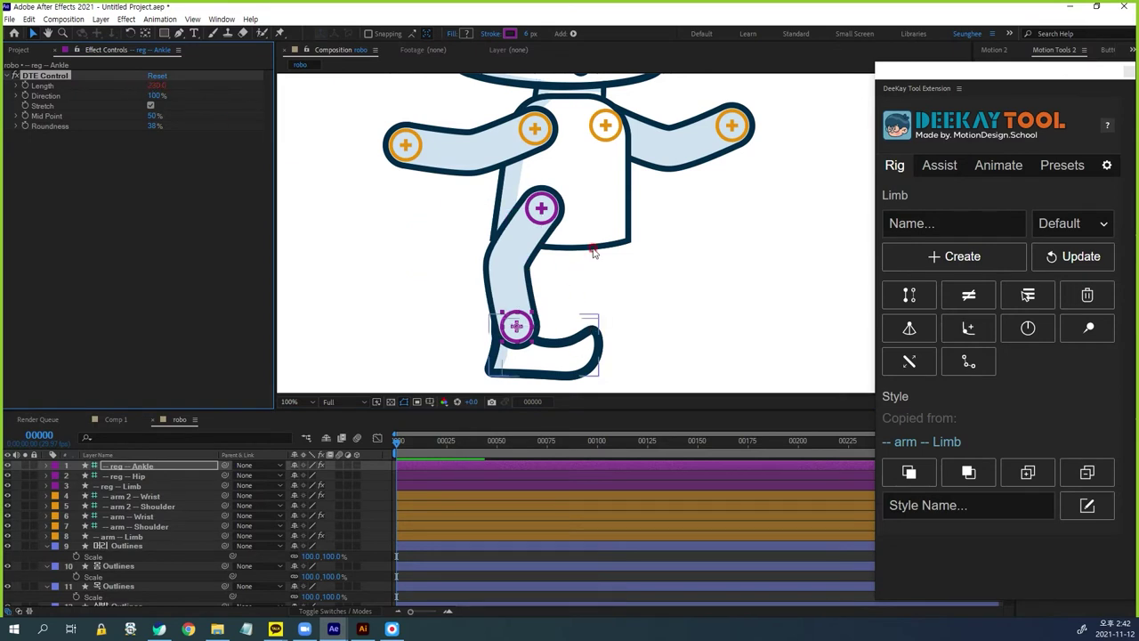
Set the ankle's Direction to 0% to straighten the leg, and move the ankle controller almost directly below the hip, over the shoe
left_click(139, 127)
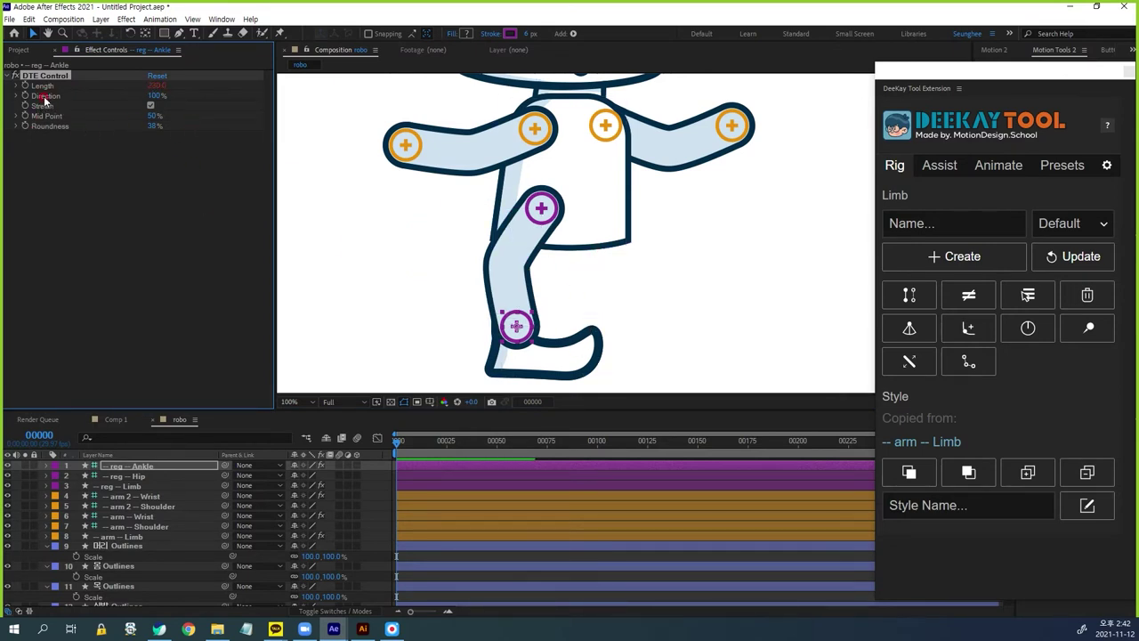
left_click_drag(135, 96, 103, 103)
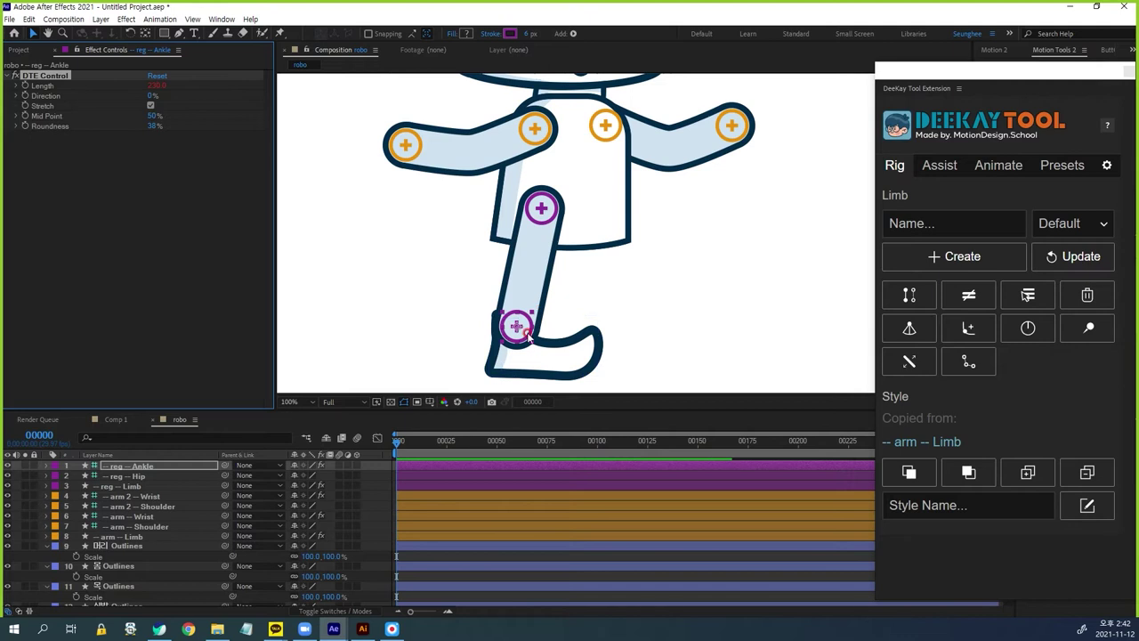
left_click_drag(516, 326, 538, 352)
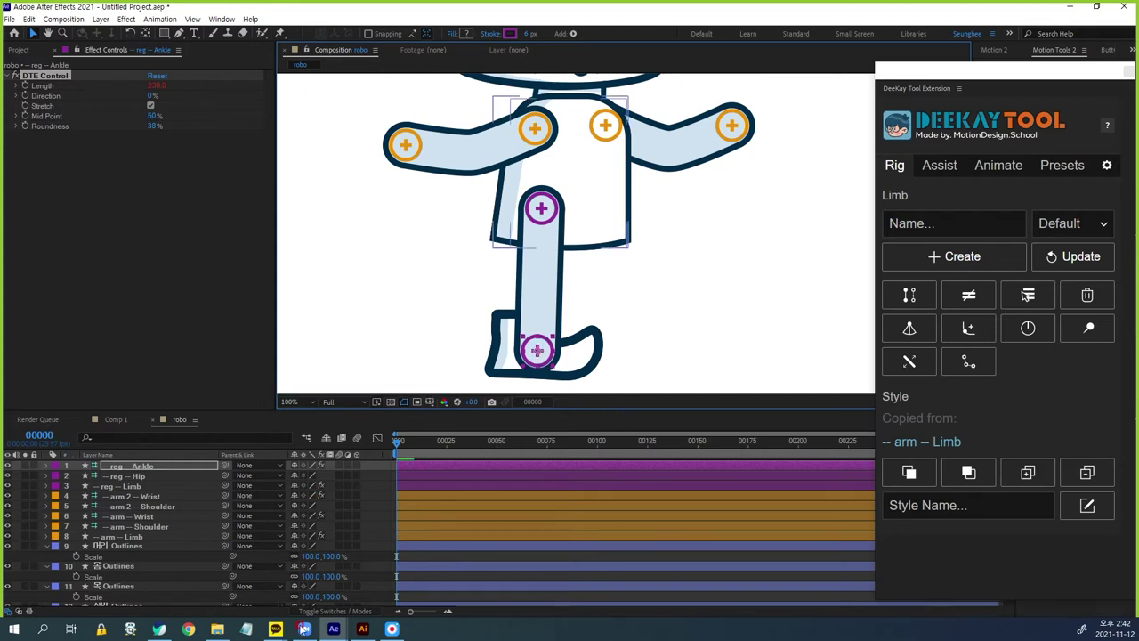
Set the stroke width of the shoe outlines layer to 5 px
scroll(151, 557, "down", 1)
left_click(132, 580)
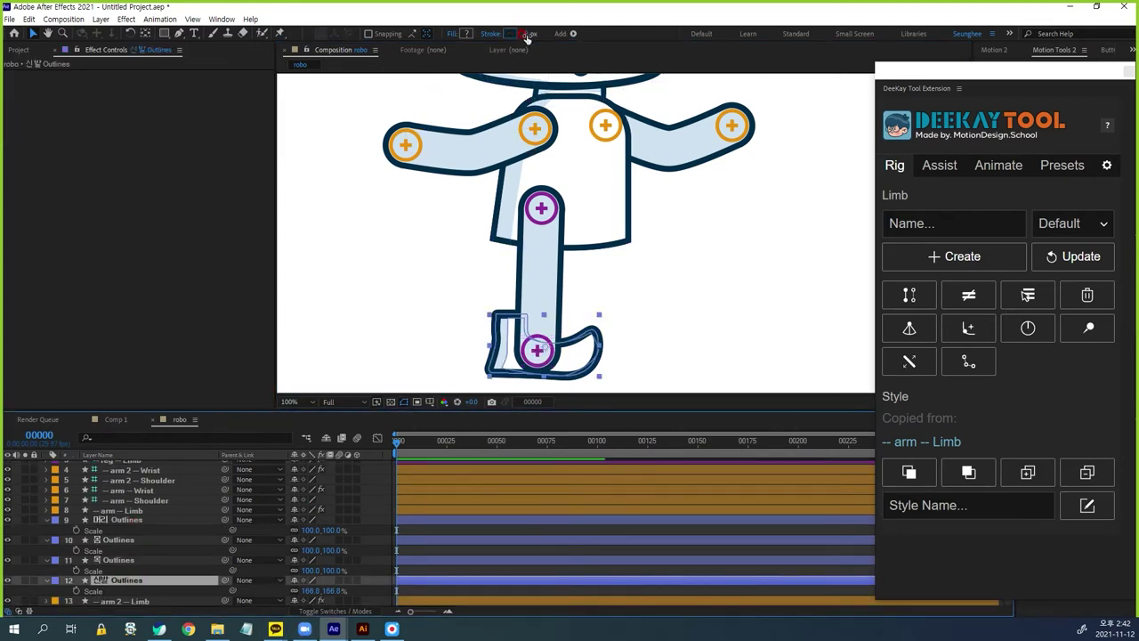
key("Return")
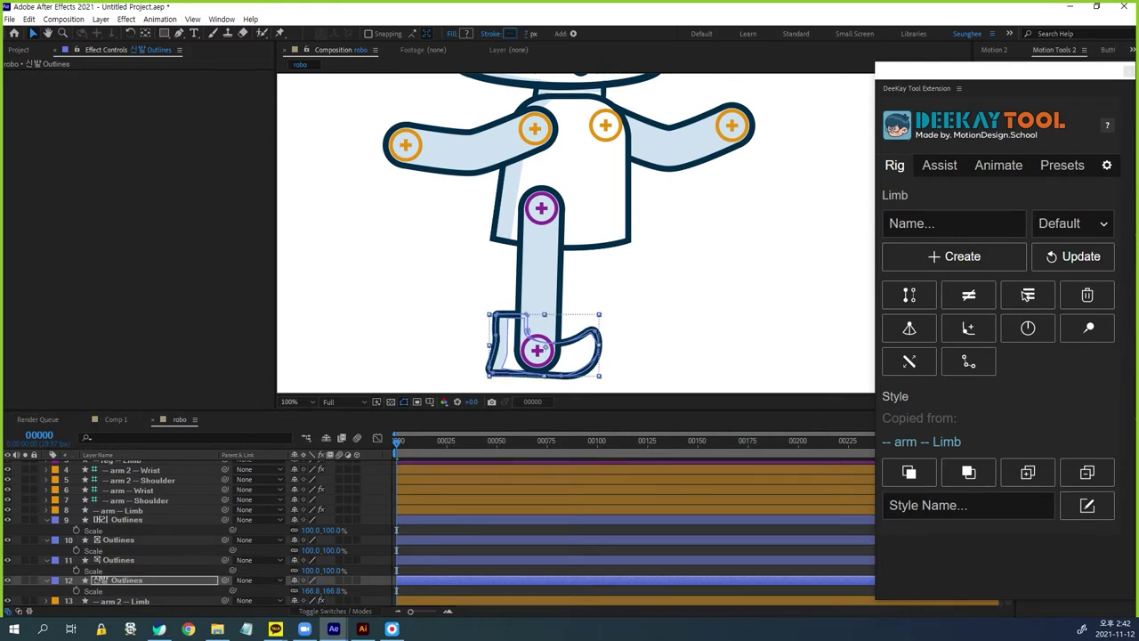
left_click(530, 36)
type("5")
key("Return")
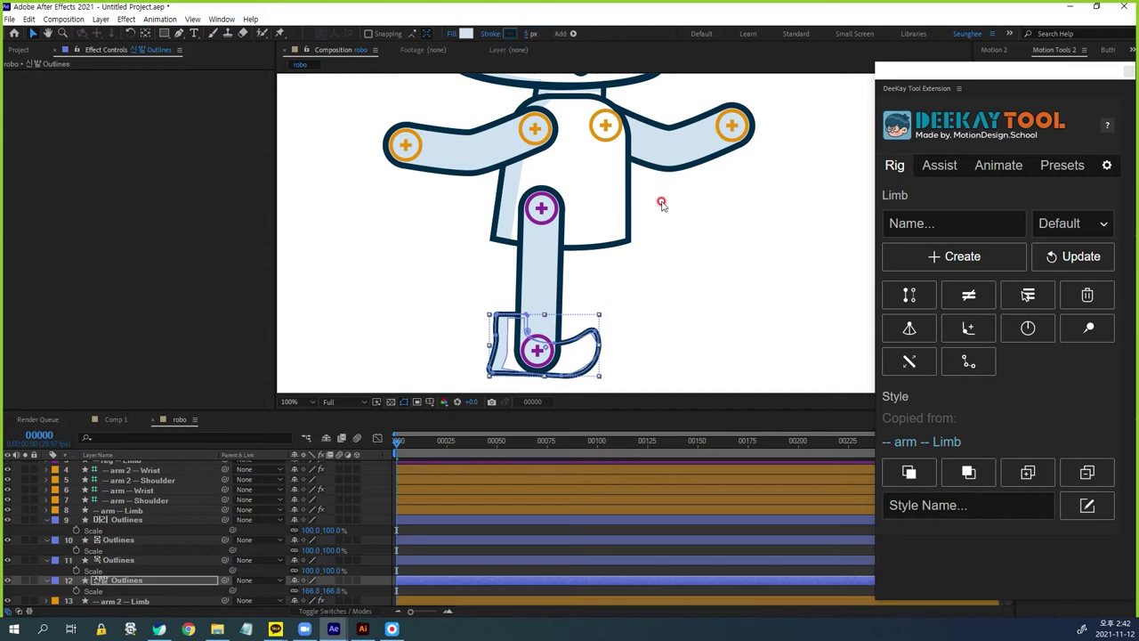
left_click(366, 572)
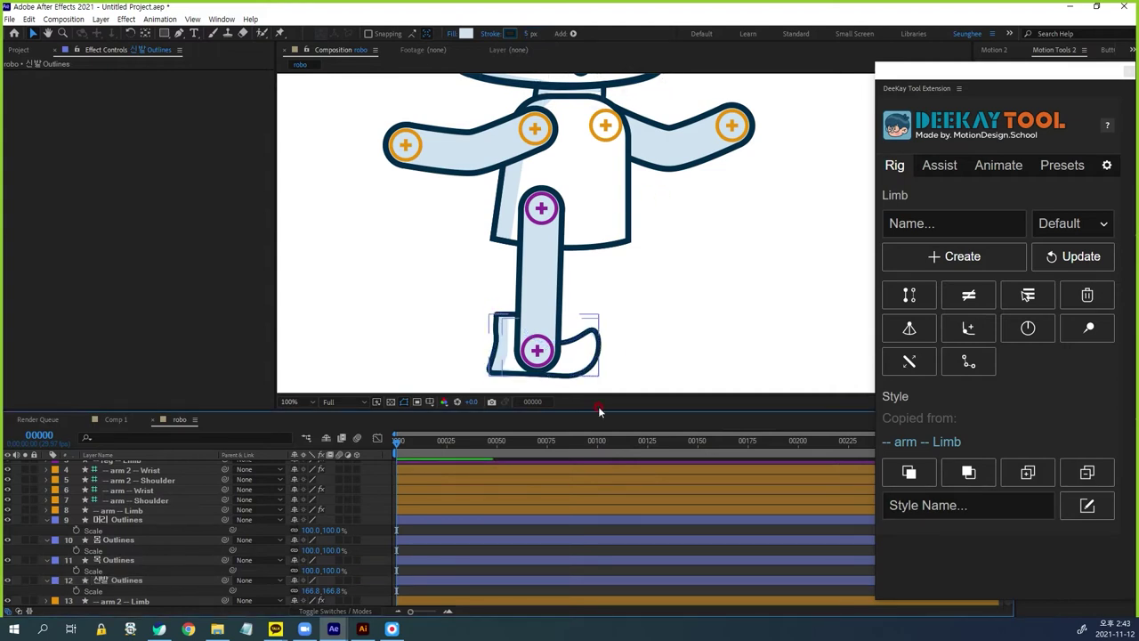
Move the shoe outlines layer to the top of the layer stack, in front of the leg
left_click(128, 580)
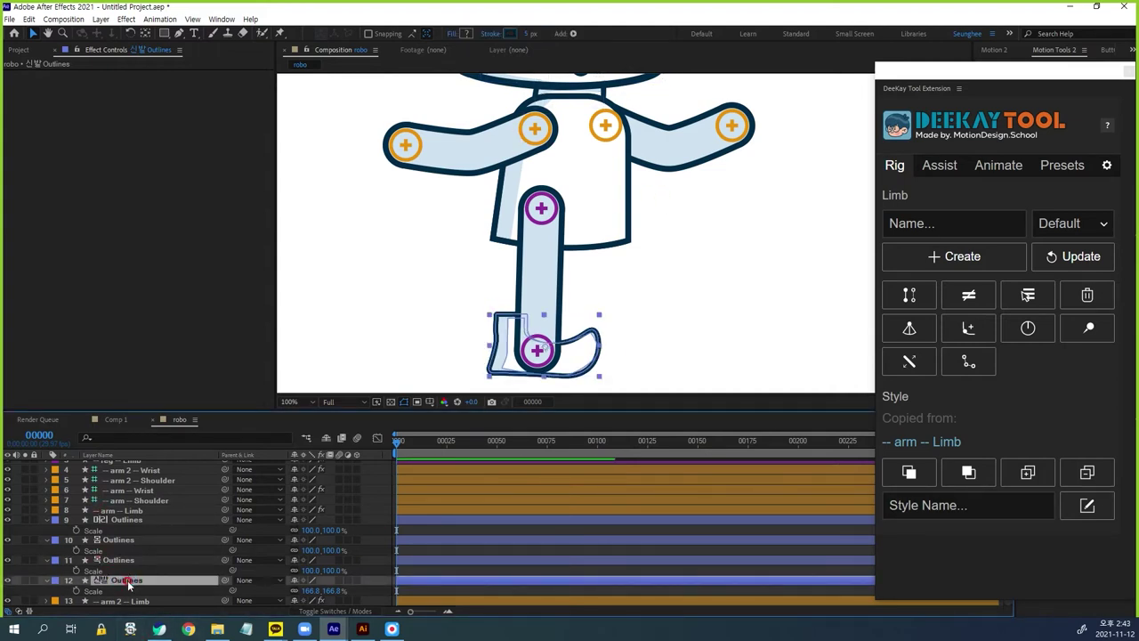
scroll(168, 478, "up", 2)
left_click_drag(142, 601, 140, 463)
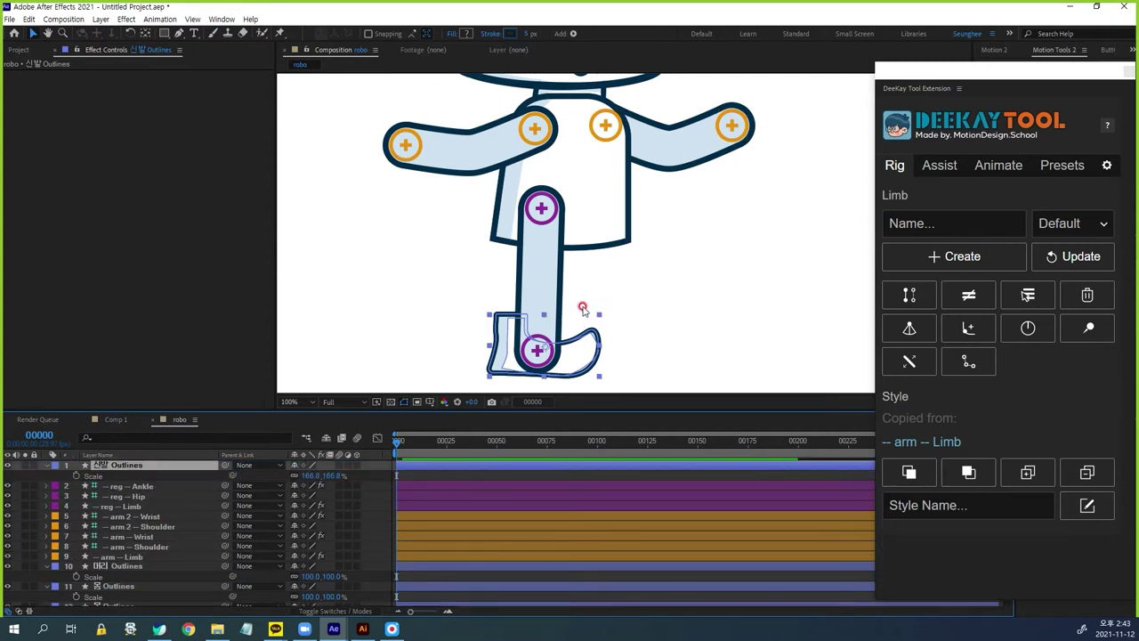
Place the shoe over the leg's ankle end and widen it to about 190.9% horizontal scale
left_click_drag(530, 353, 554, 359)
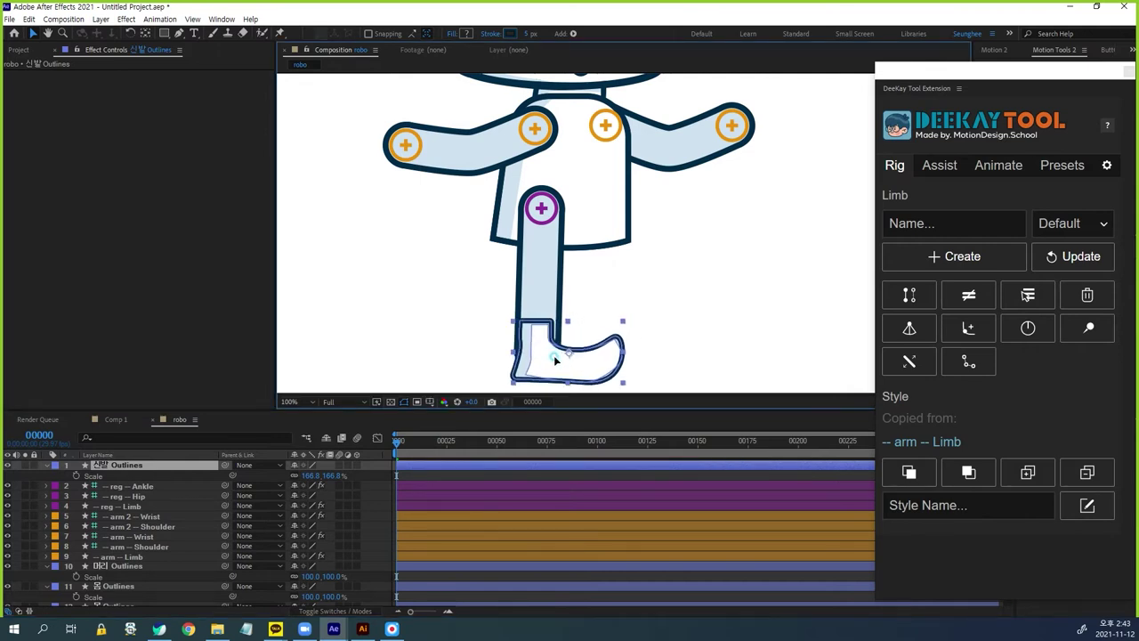
left_click(624, 394)
left_click_drag(628, 356, 634, 354)
left_click_drag(534, 362, 540, 365)
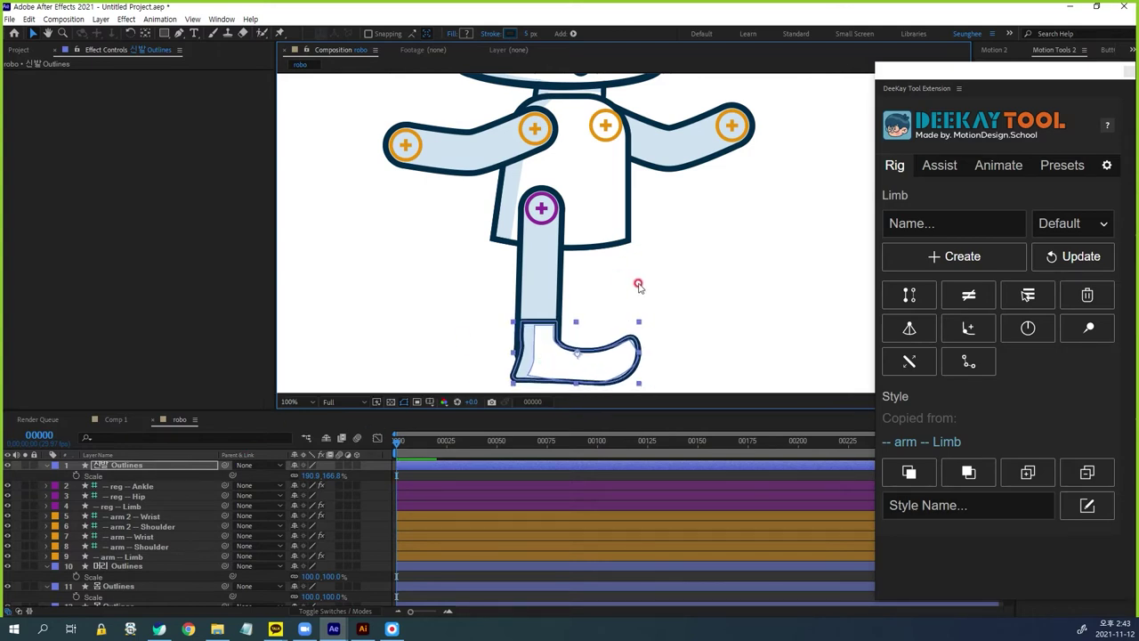
Stretch the shoe vertically to about 196.7% scale and reposition it over the end of the leg
key("comma")
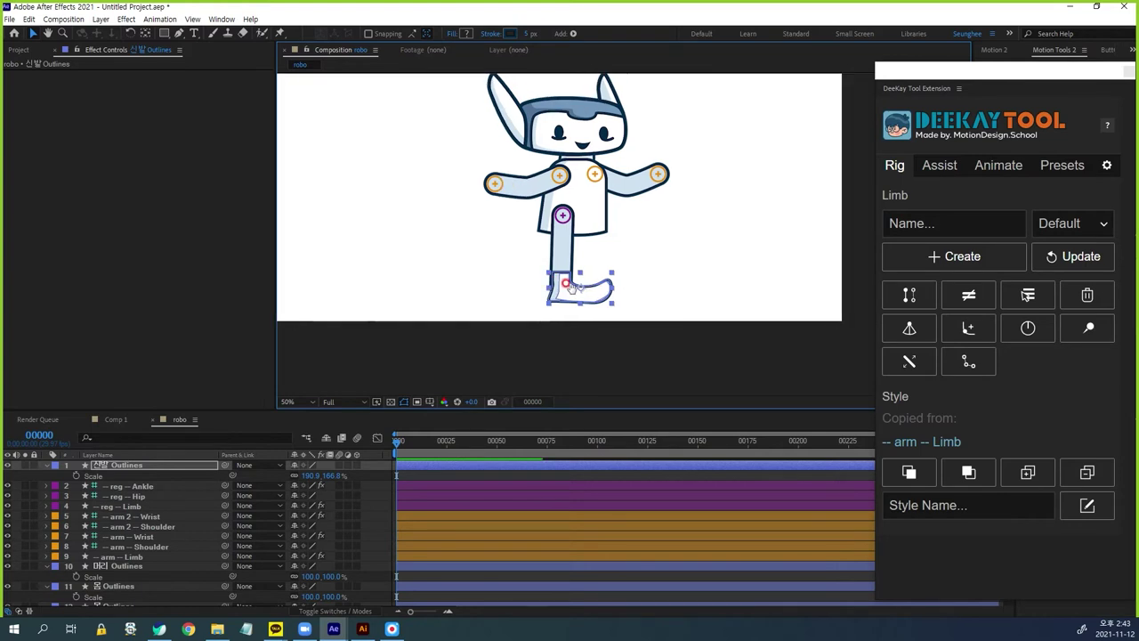
left_click_drag(566, 283, 534, 277)
key("period")
left_click_drag(479, 308, 501, 265)
left_click_drag(496, 324, 501, 316)
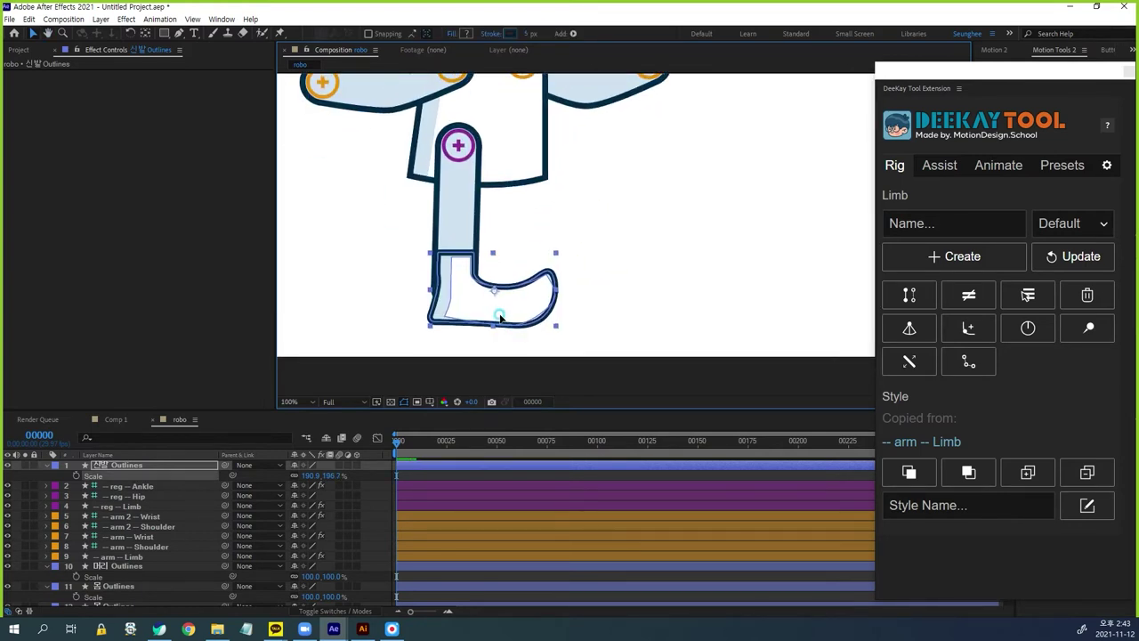
left_click(141, 465)
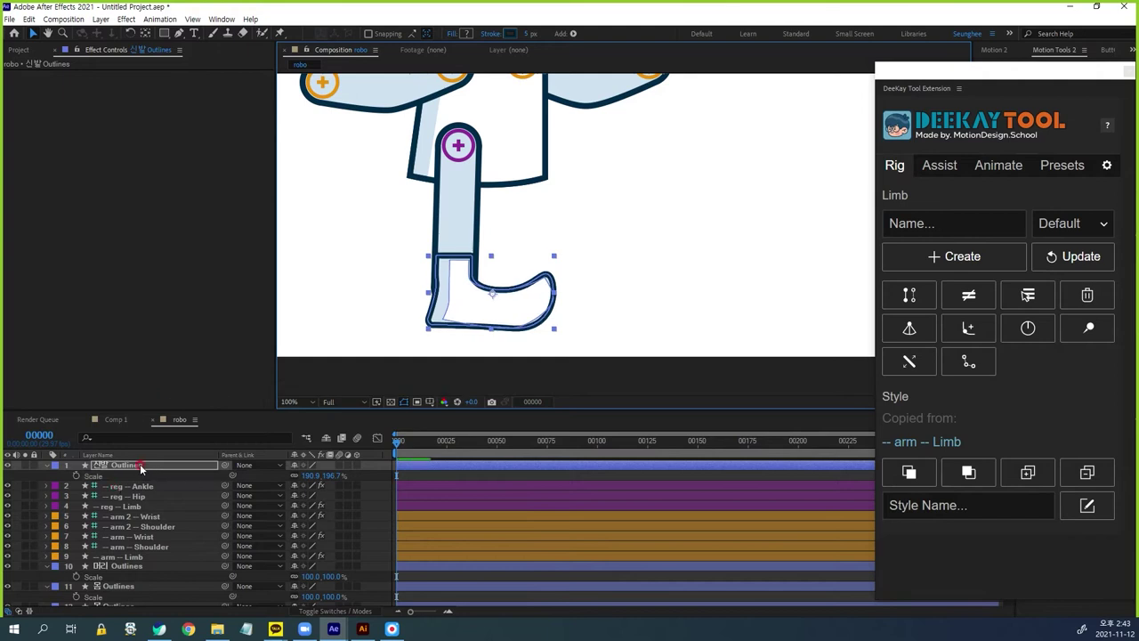
Set the Width of the arm Limb layer's DTS b style to 55
left_click_drag(529, 188, 549, 265)
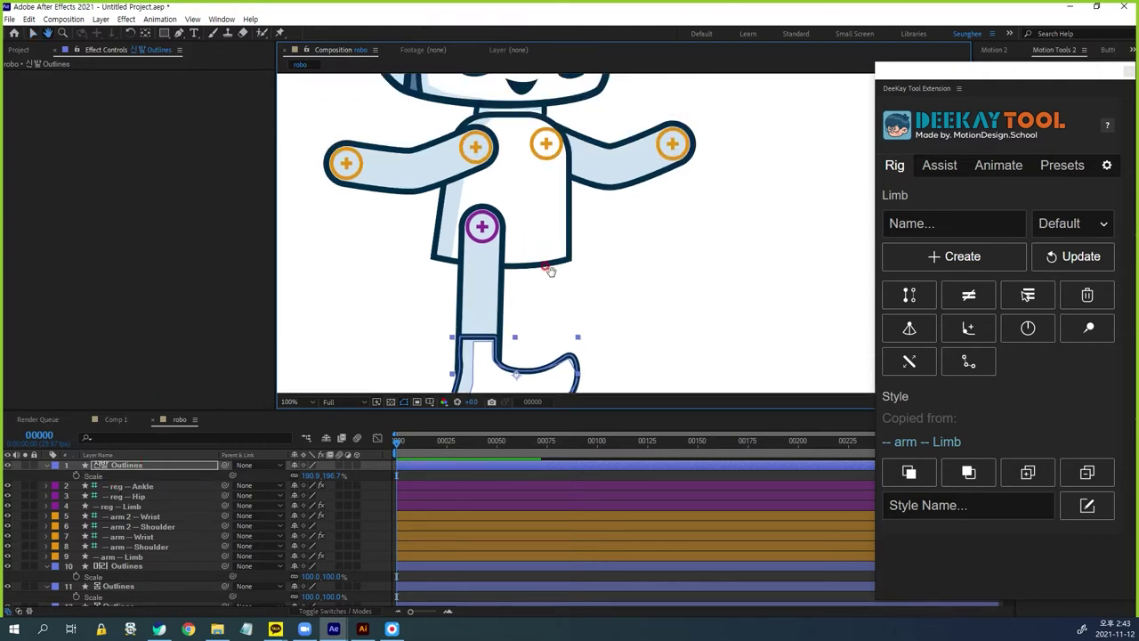
left_click(352, 165)
left_click(414, 171)
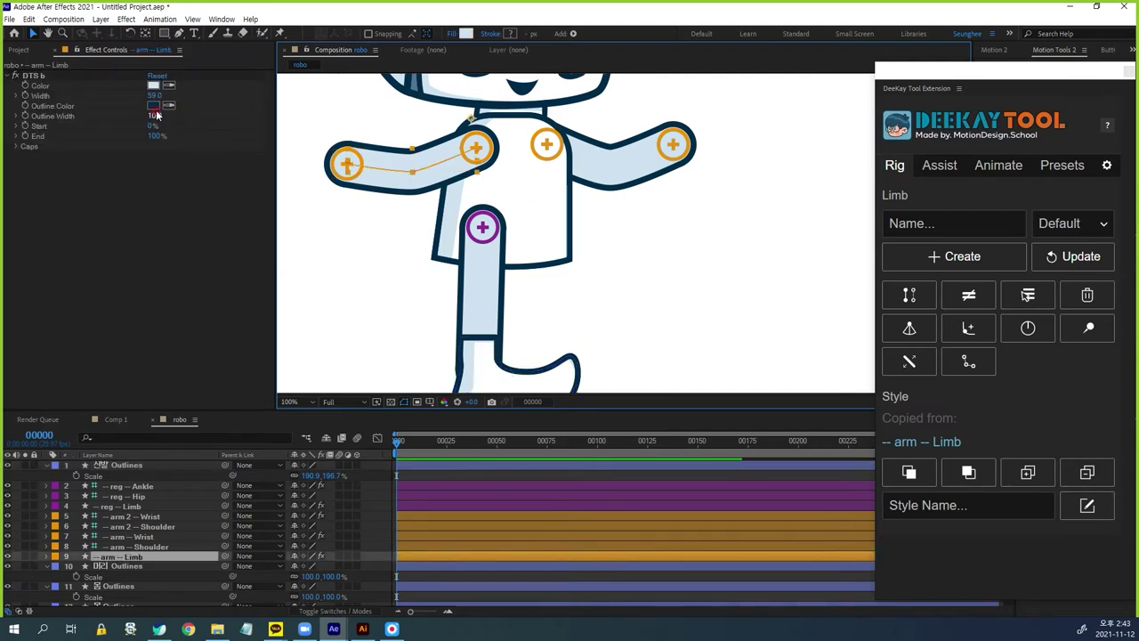
left_click(142, 557)
left_click(154, 95)
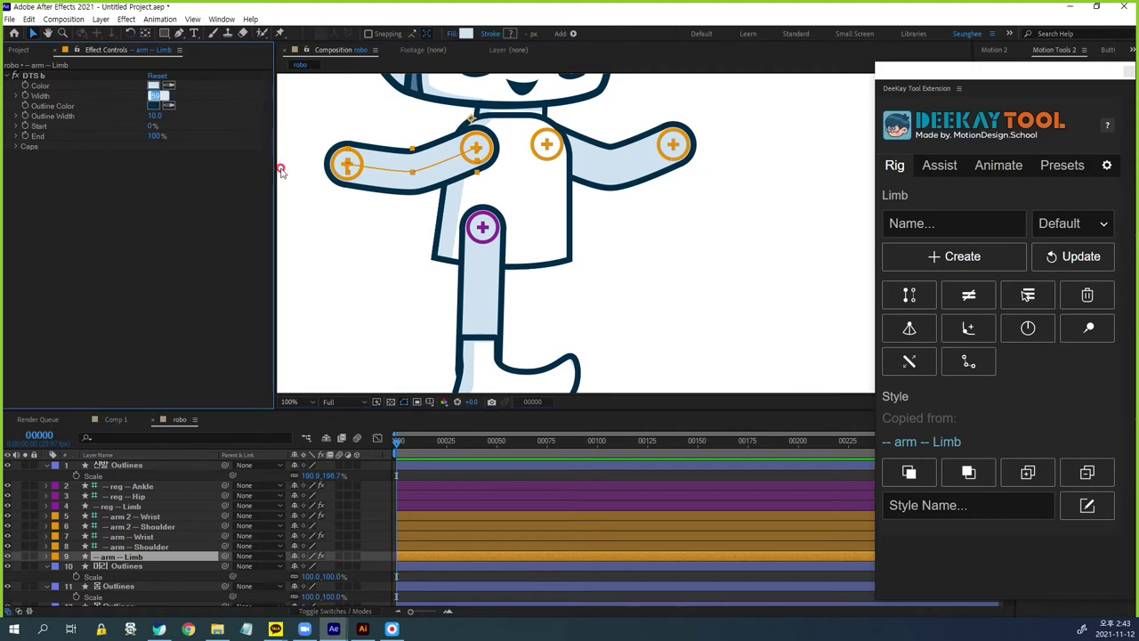
key("Return")
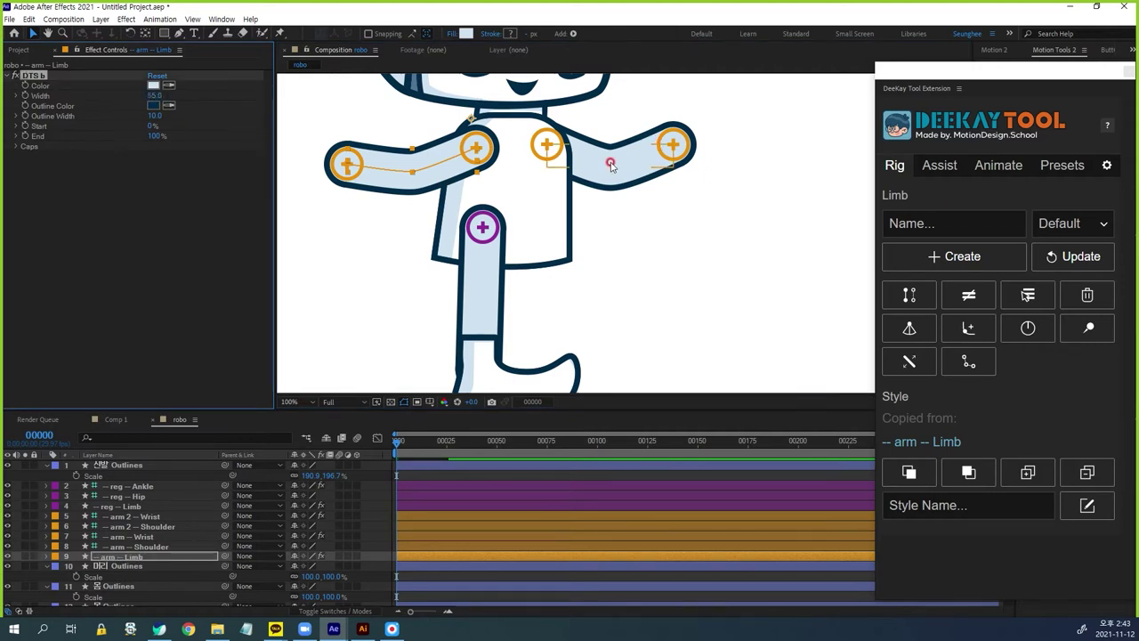
Set the Width of the arm 2 Limb layer's style to 55 to match the first arm
left_click(612, 165)
left_click(154, 95)
type("55")
key("Return")
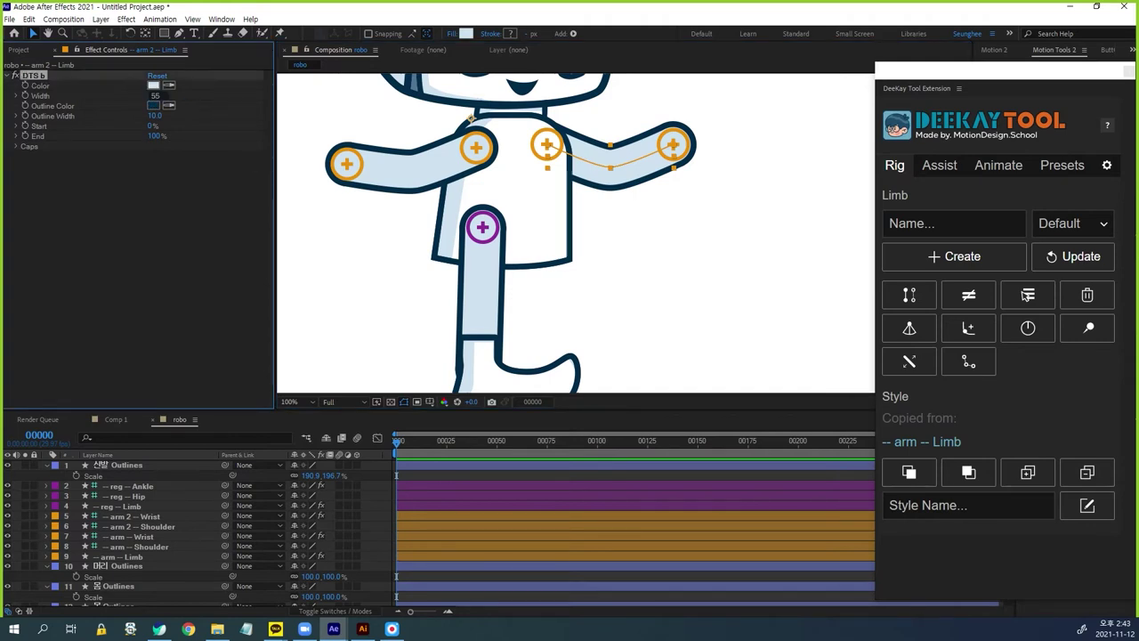
Set the Width of the reg Limb layer's DTS b style to 60
left_click(482, 290)
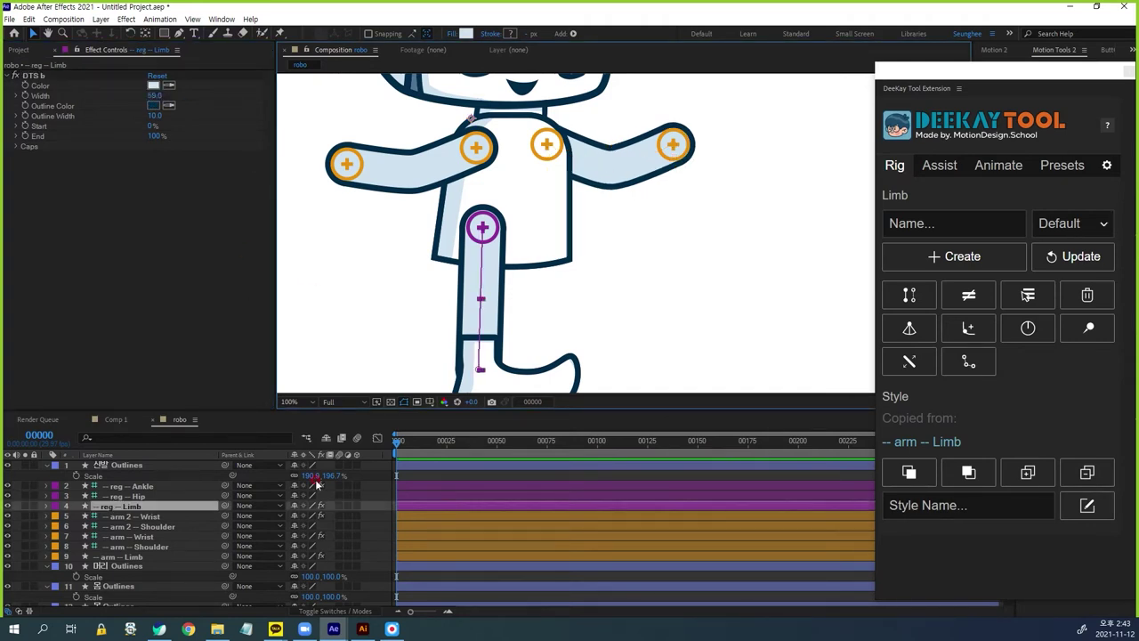
left_click(156, 95)
type("60")
key("Return")
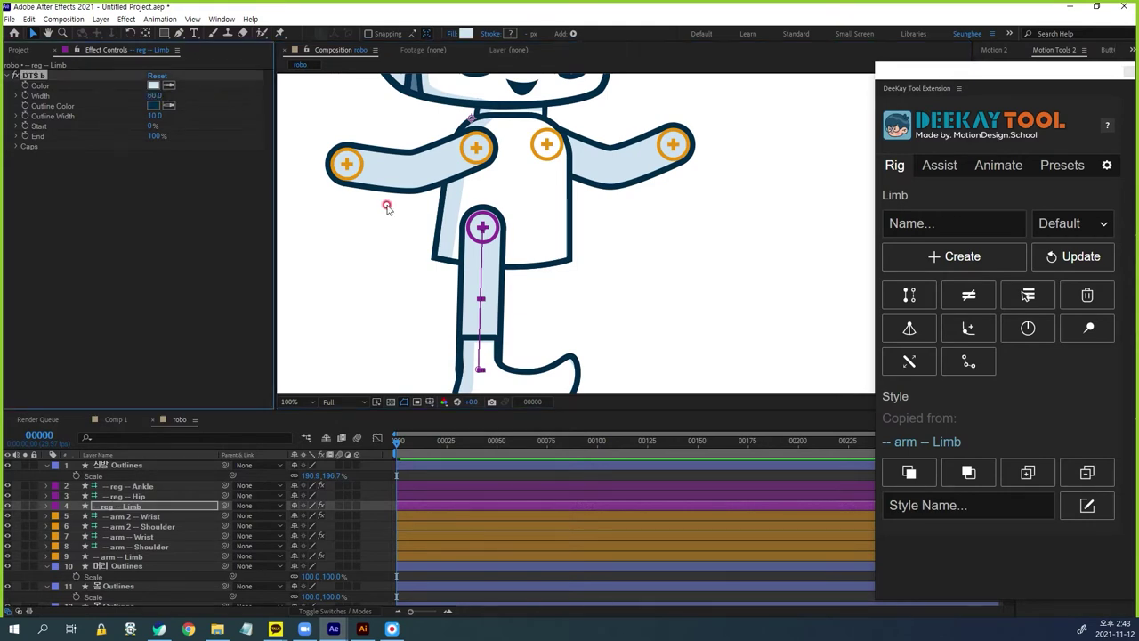
Nudge the upper heel-side corner points of both shoe paths outward so the shoe opening extends beyond the leg's back edge
key("space")
left_click_drag(629, 312, 628, 269)
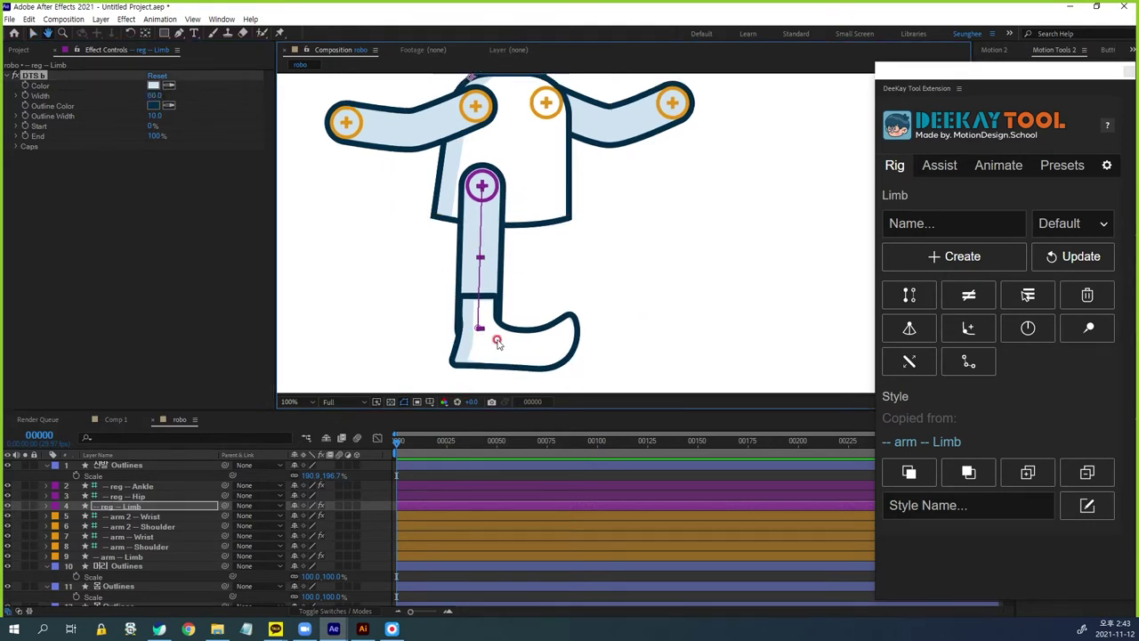
left_click(130, 464)
key("u")
key("u")
left_click(540, 335)
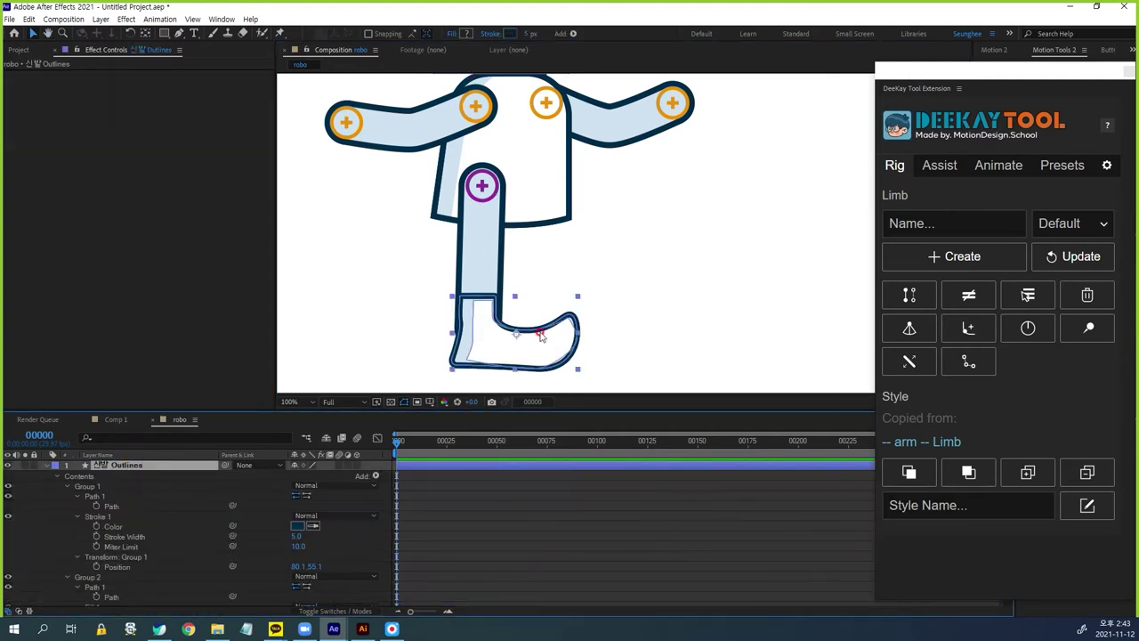
left_click(112, 506)
scroll(596, 267, "up", 2)
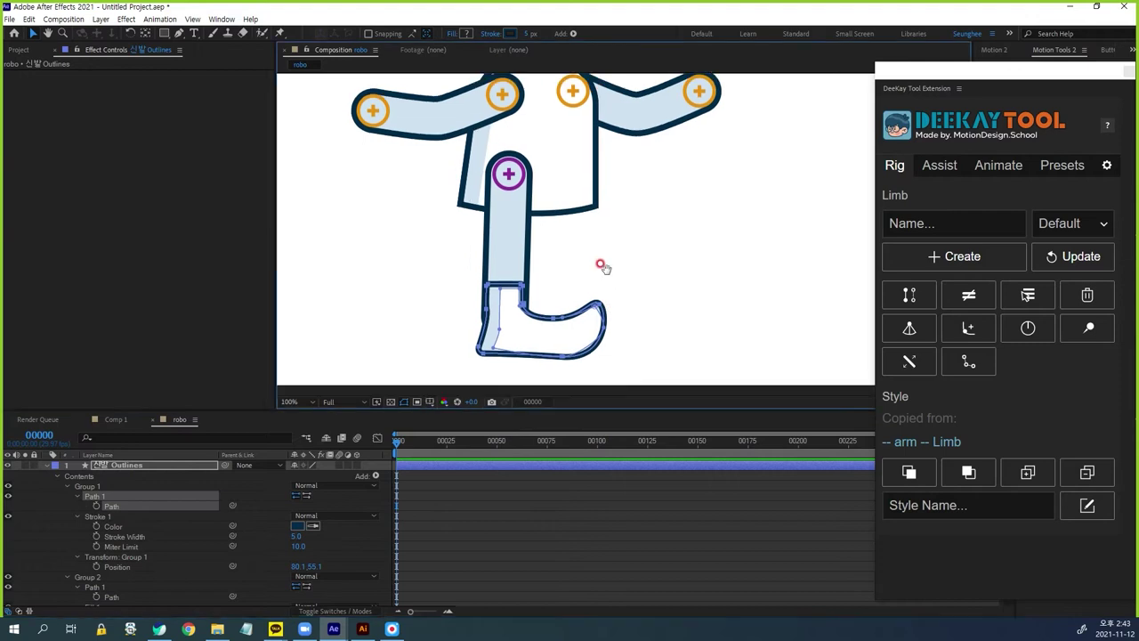
left_click_drag(619, 203, 652, 187)
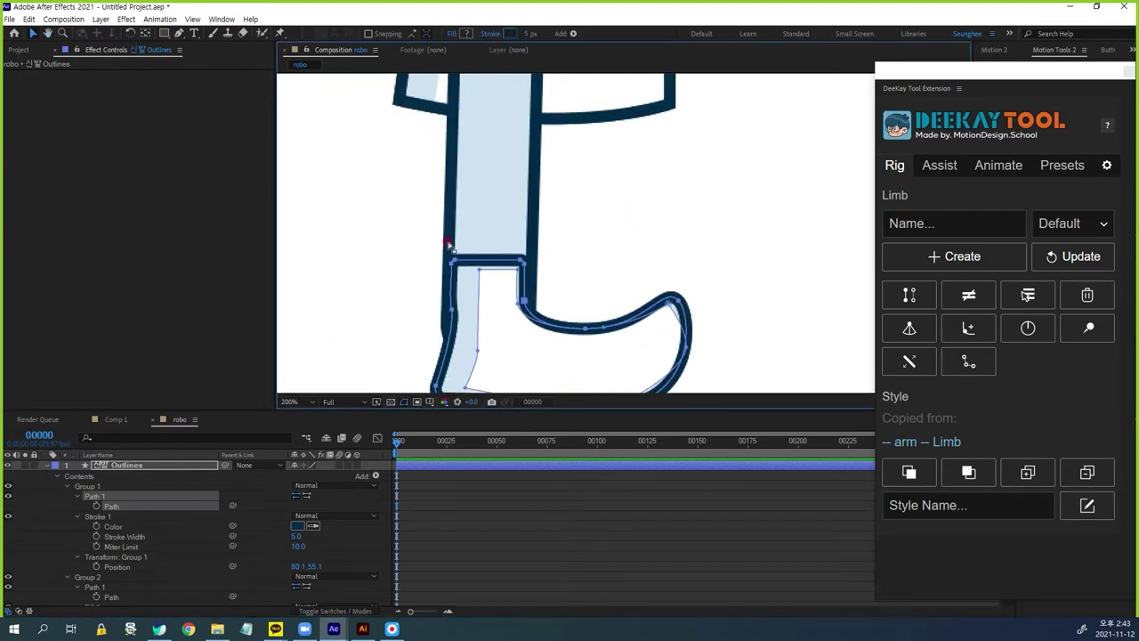
left_click_drag(423, 233, 486, 278)
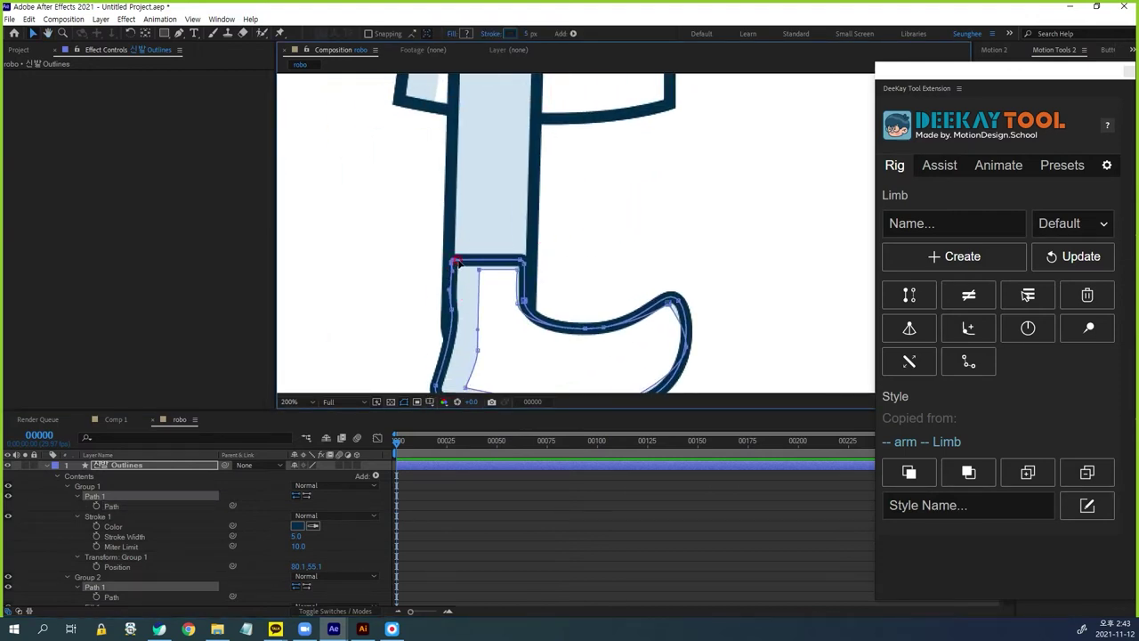
key("Left")
key("Left")
key("Left")
key("Left")
key("Left")
key("Left")
key("Left")
key("Left")
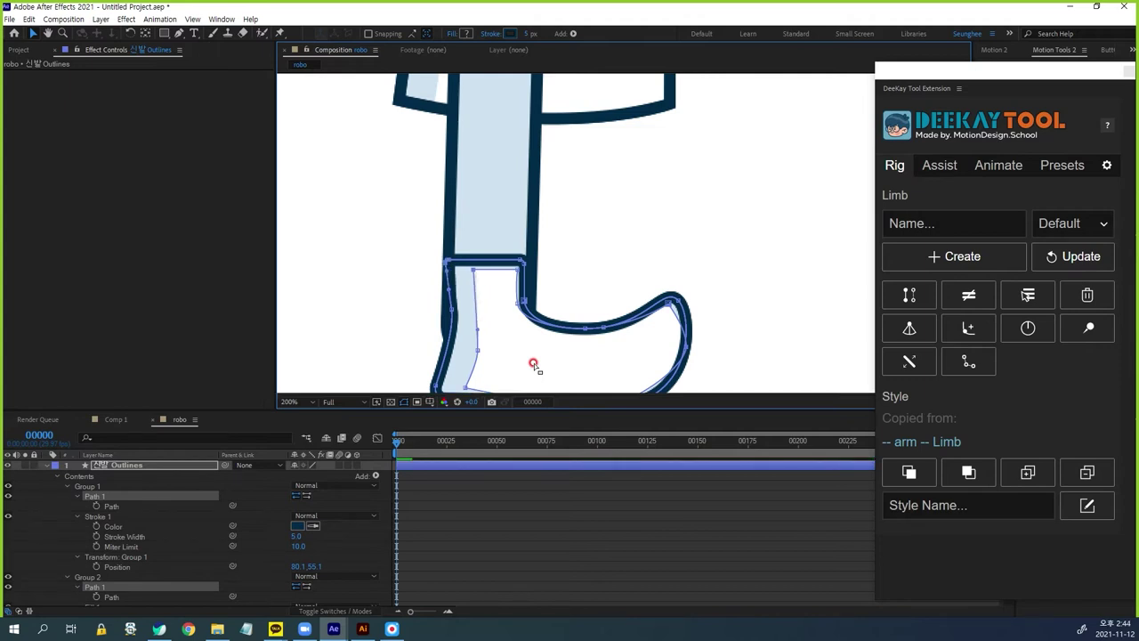
left_click(525, 251)
Nudge the front points of the shoe opening in both paths toward the toe so the opening extends past the leg's front edge
left_click(125, 463)
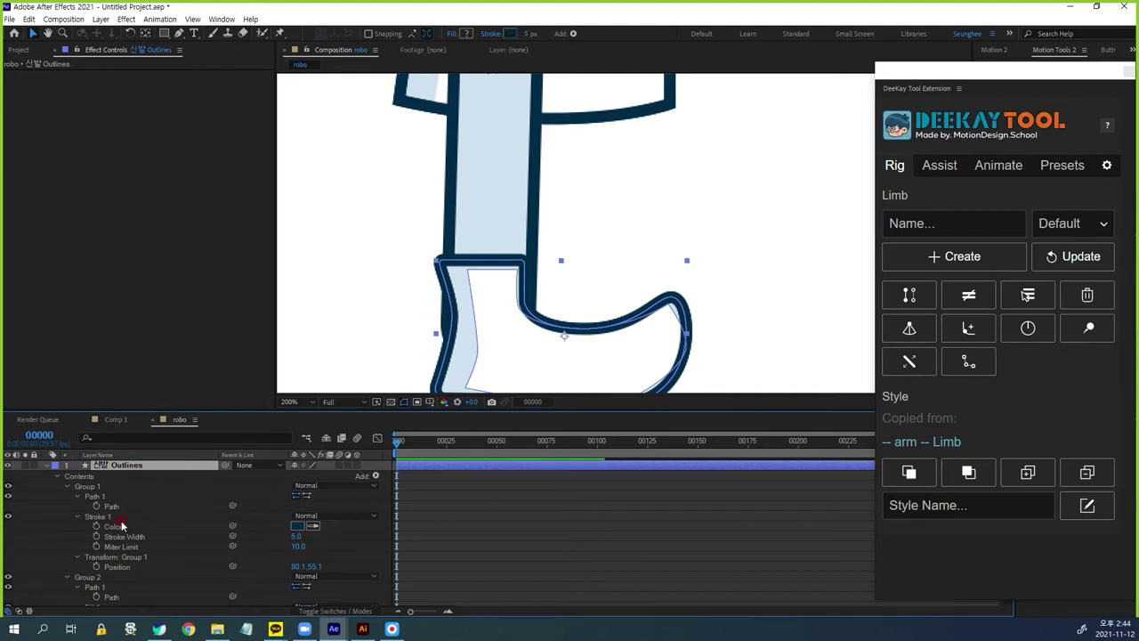
left_click(113, 506)
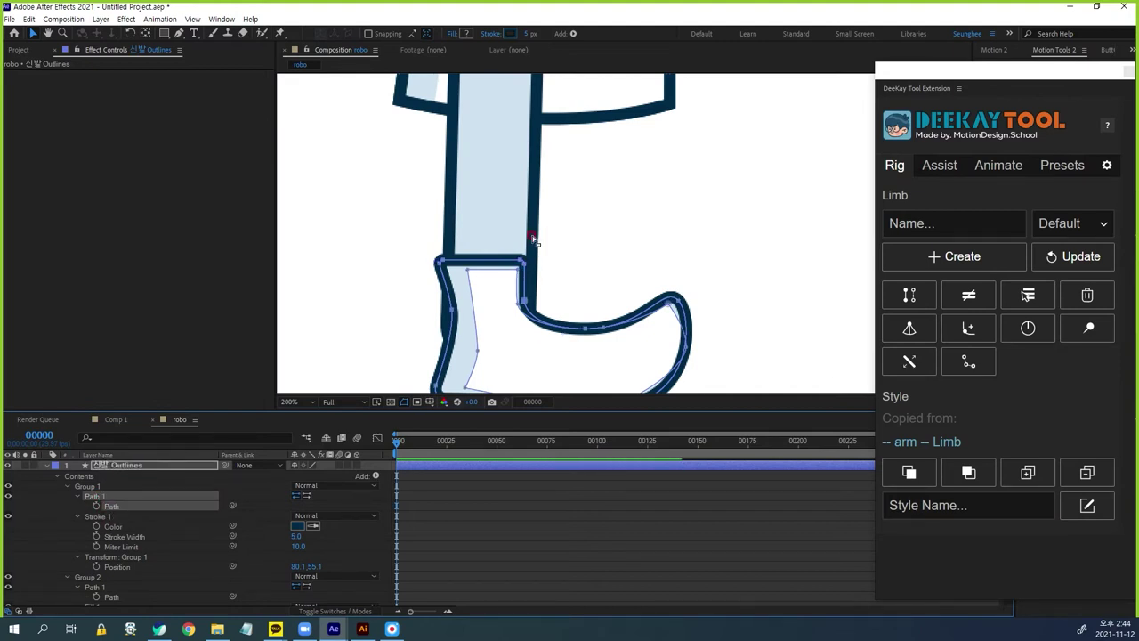
left_click_drag(508, 243, 552, 349)
key("Right")
key("Right")
key("Right")
key("Right")
key("Right")
key("Right")
key("Right")
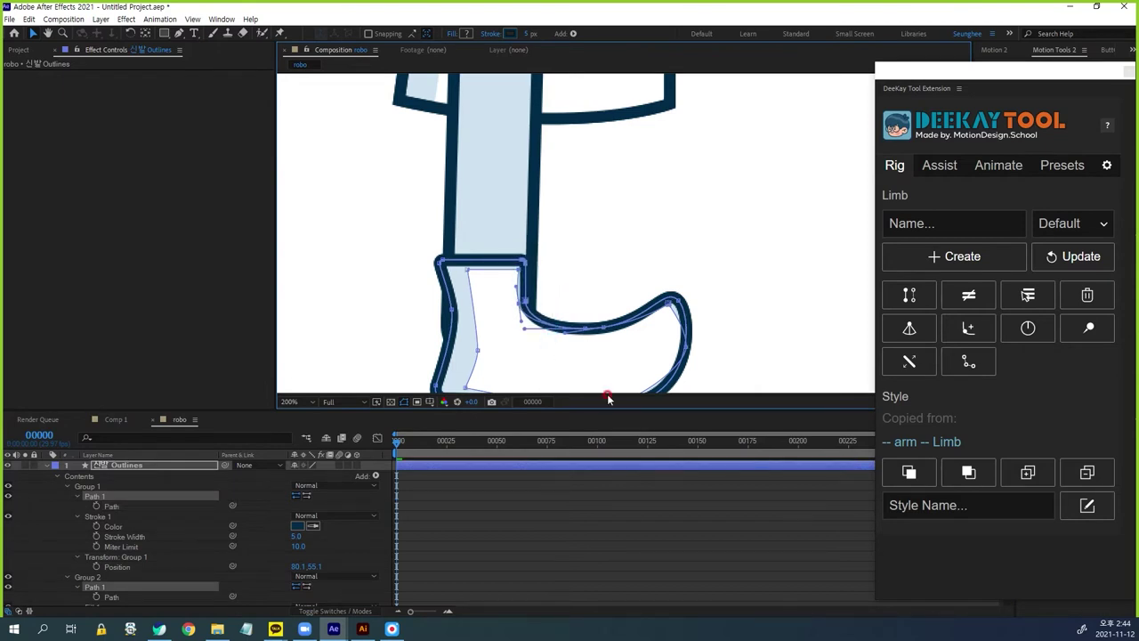
key("Right")
key("Right")
key("Right")
key("Right")
key("Right")
key("Right")
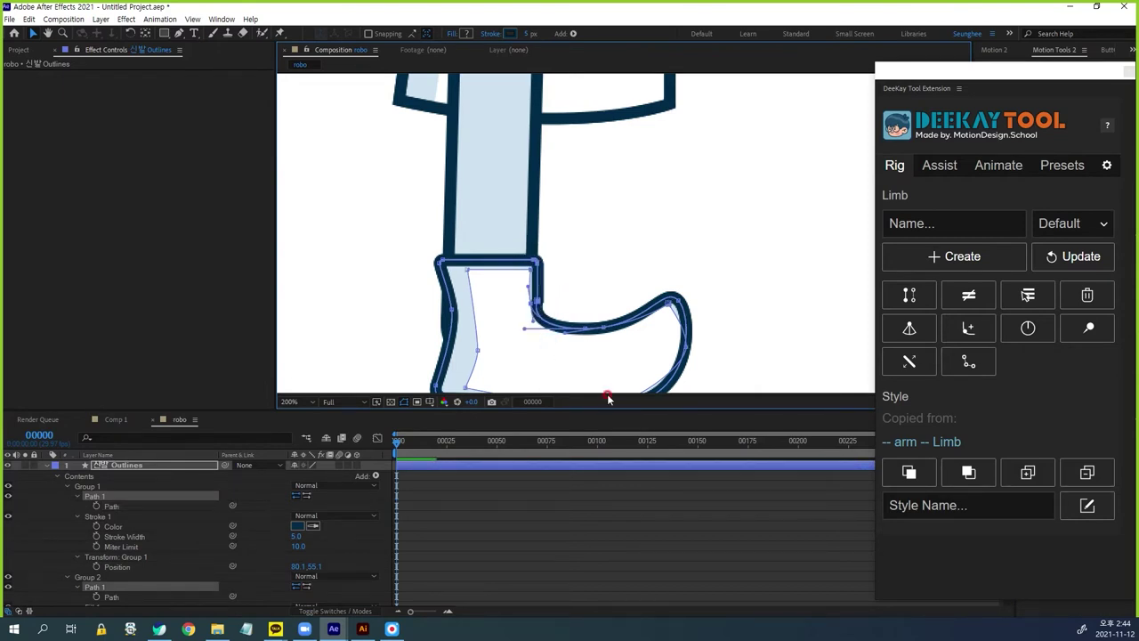
key("Right")
key("Right")
Nudge the middle heel-side points of both shoe paths outward to cover the leg outline behind the shoe, and deselect the paths
left_click_drag(412, 297, 501, 364)
key("Left")
key("Left")
key("Left")
key("Left")
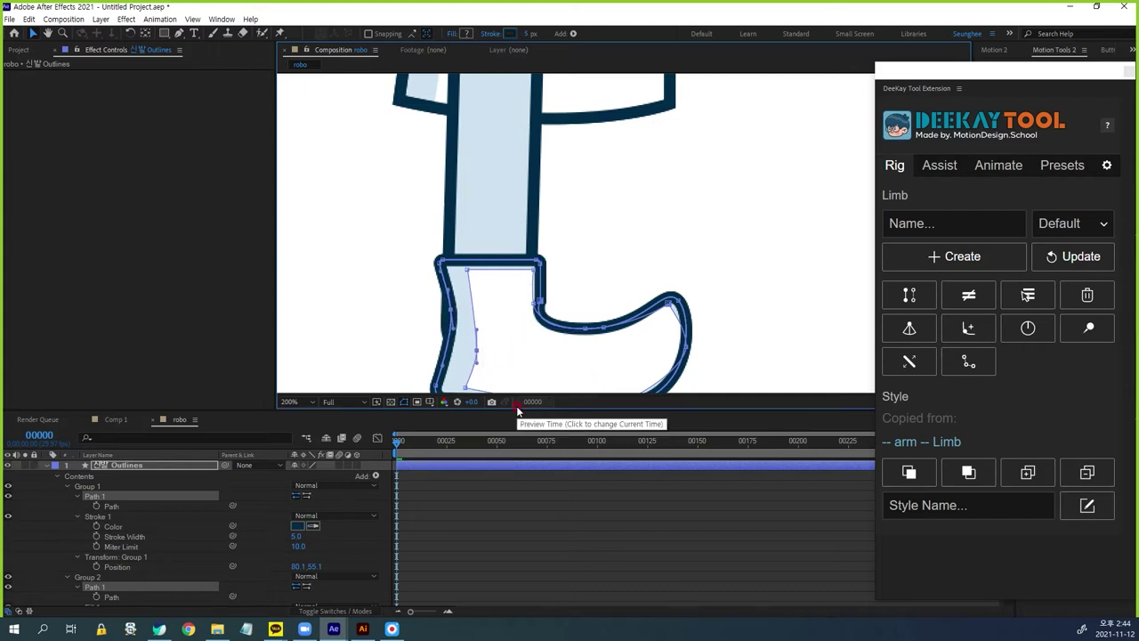
key("Left")
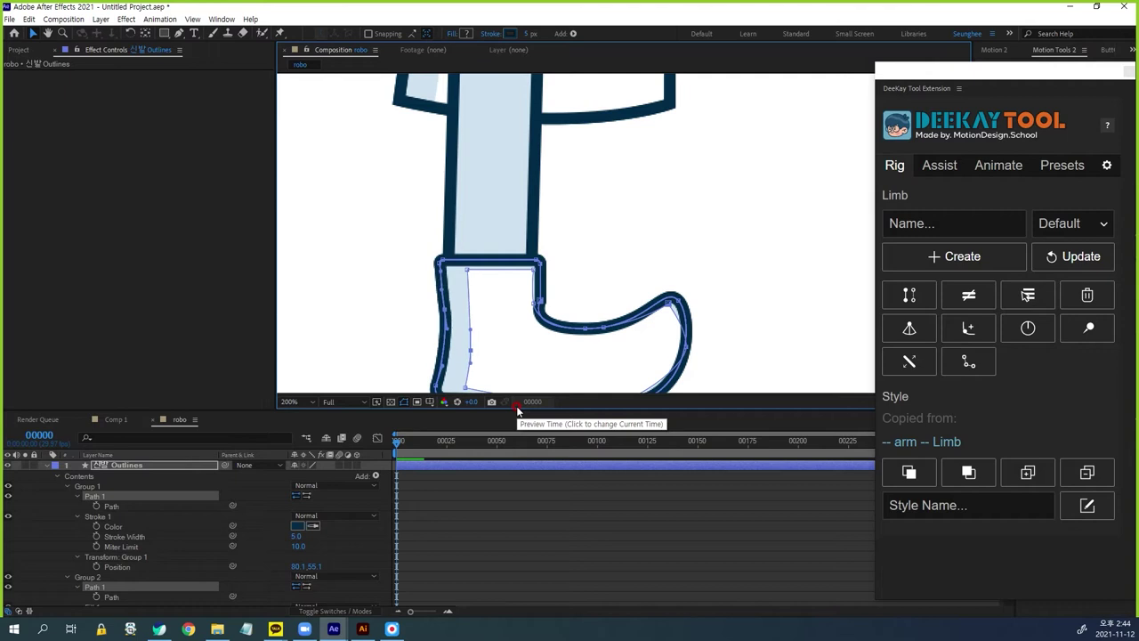
double_click(686, 295)
left_click(690, 189)
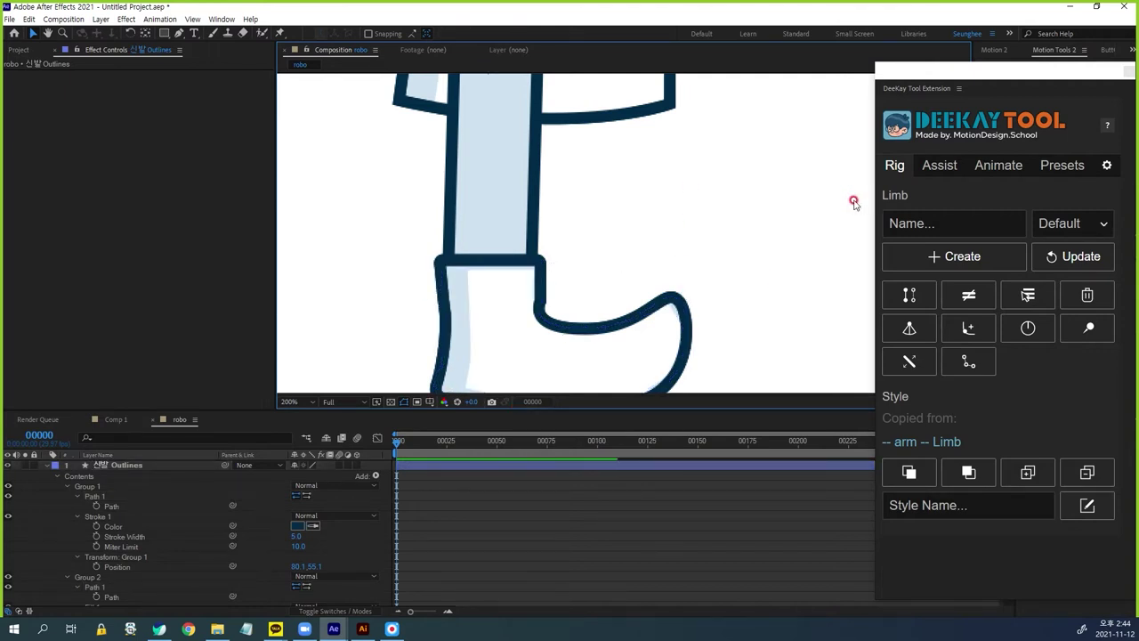
Collapse the shoe layer's properties and shift the reg Ankle controller slightly inside the shoe to straighten the leg
key("shift+slash")
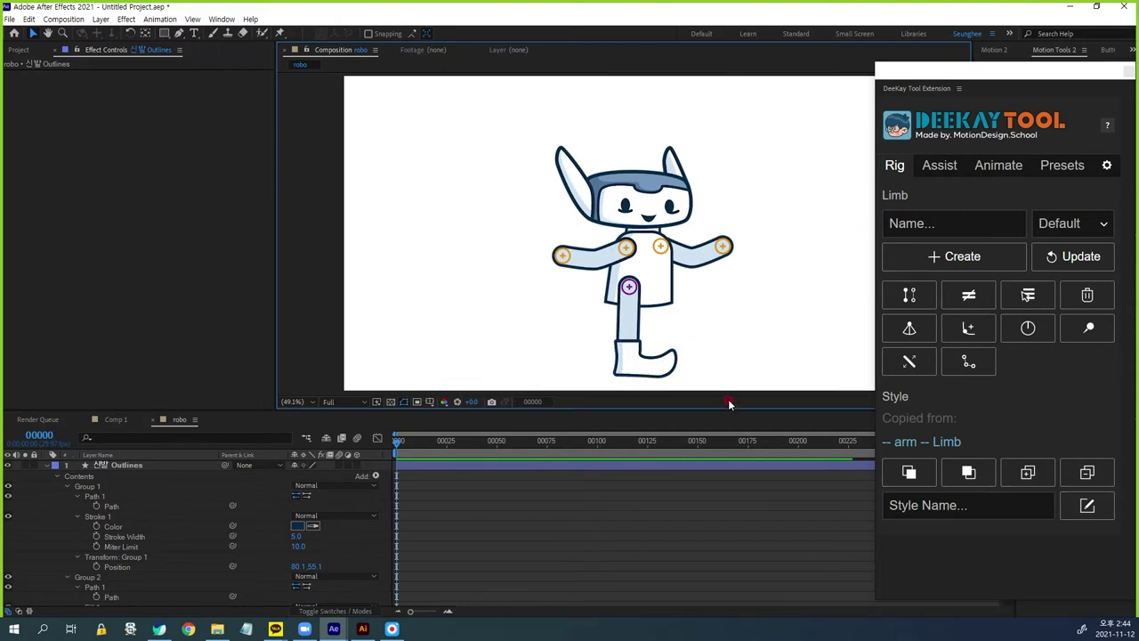
left_click(675, 376)
left_click(47, 465)
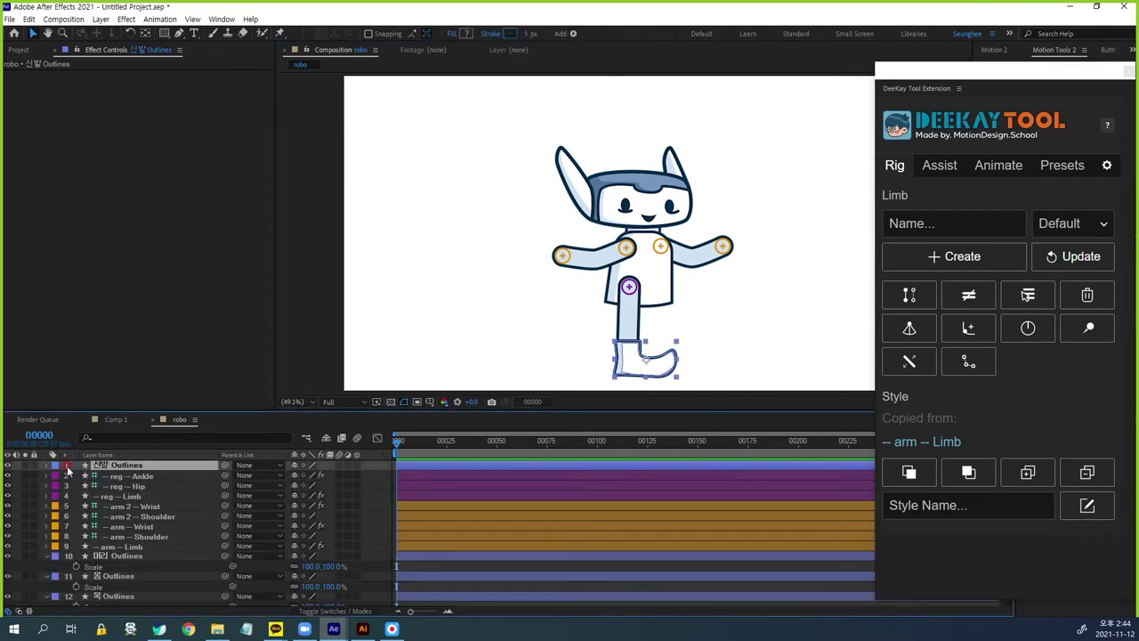
left_click(127, 497)
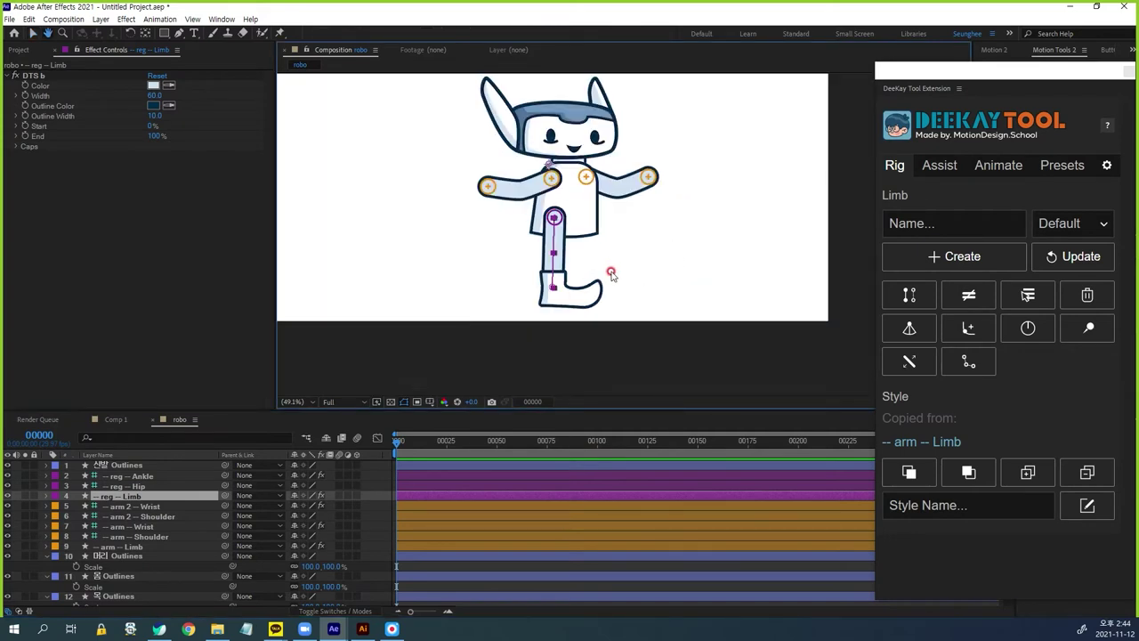
scroll(598, 278, "up", 1)
key("v")
left_click(150, 474)
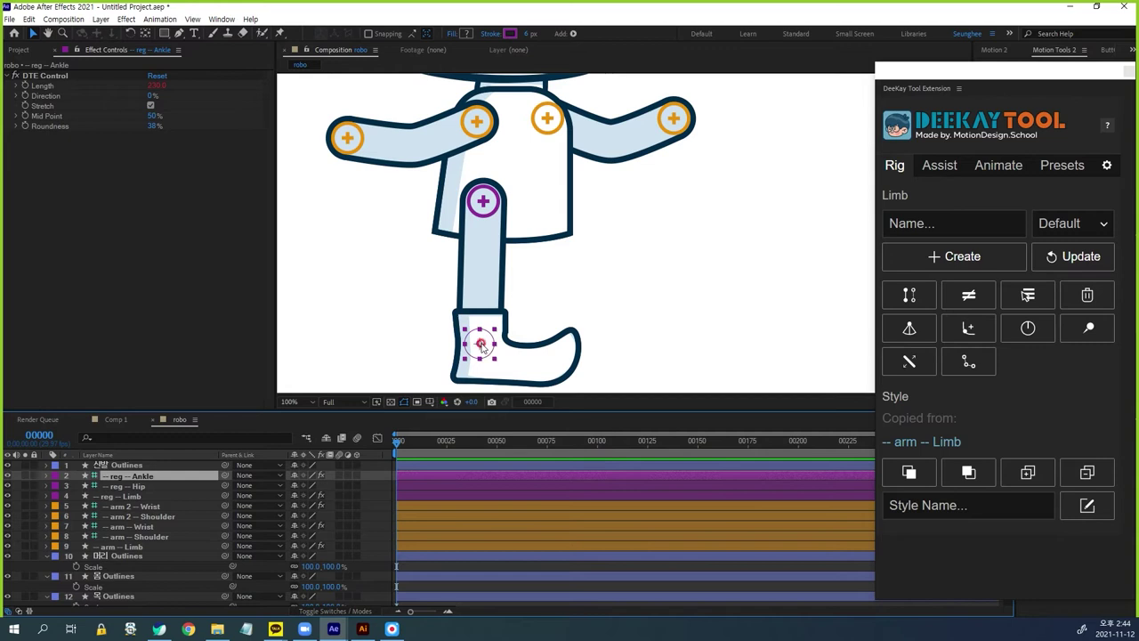
left_click_drag(482, 344, 483, 347)
Nudge the whole shoe layer sideways toward the toe and partly back to centre its opening on the leg
left_click(539, 360)
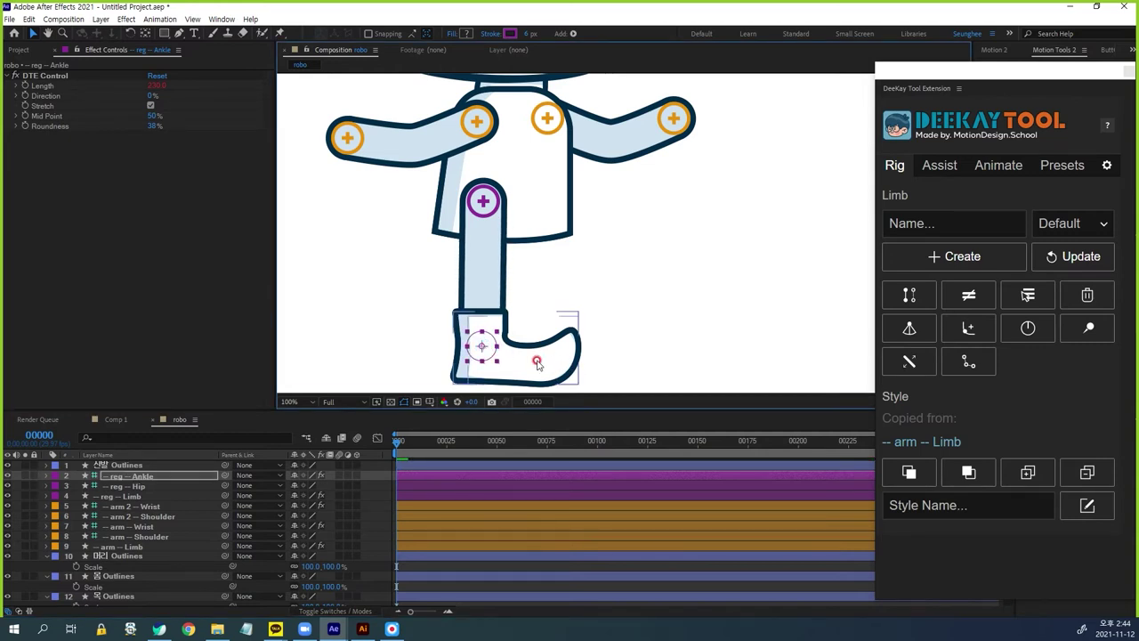
left_click(544, 364)
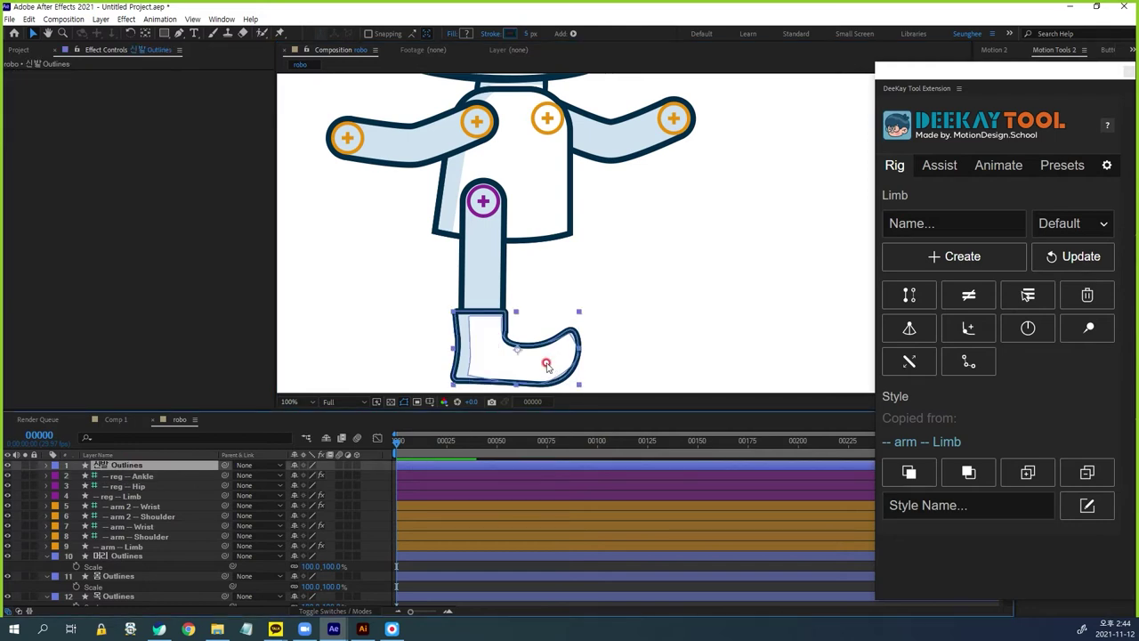
key("Right")
key("Right")
key("Right")
key("Right")
key("Right")
key("Right")
key("Right")
key("Right")
key("Right")
left_click(137, 496)
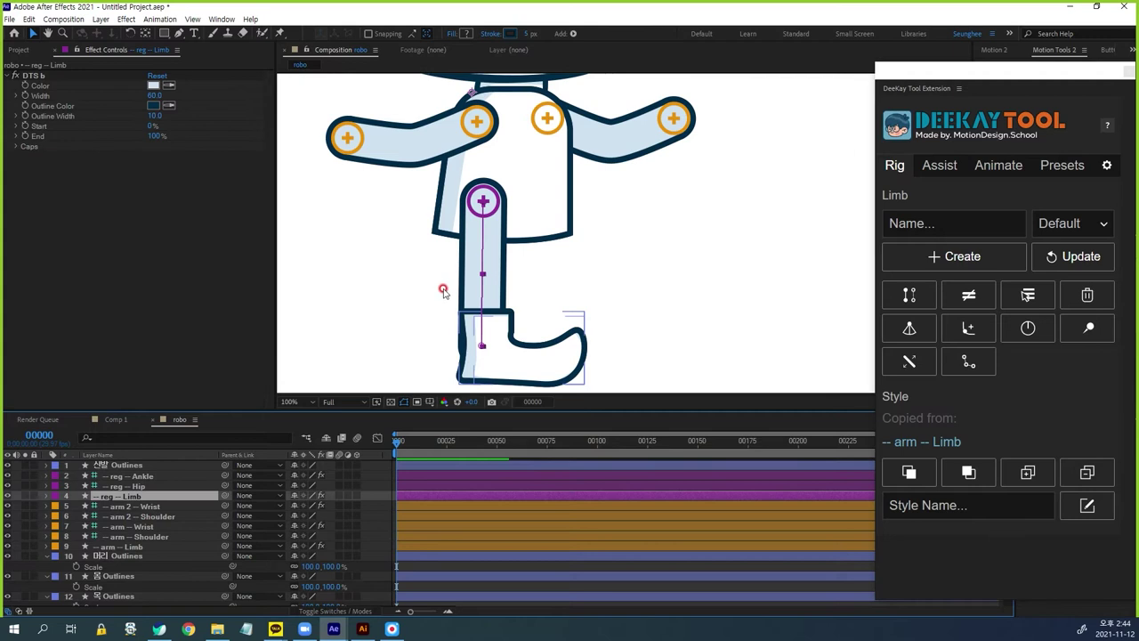
left_click(116, 466)
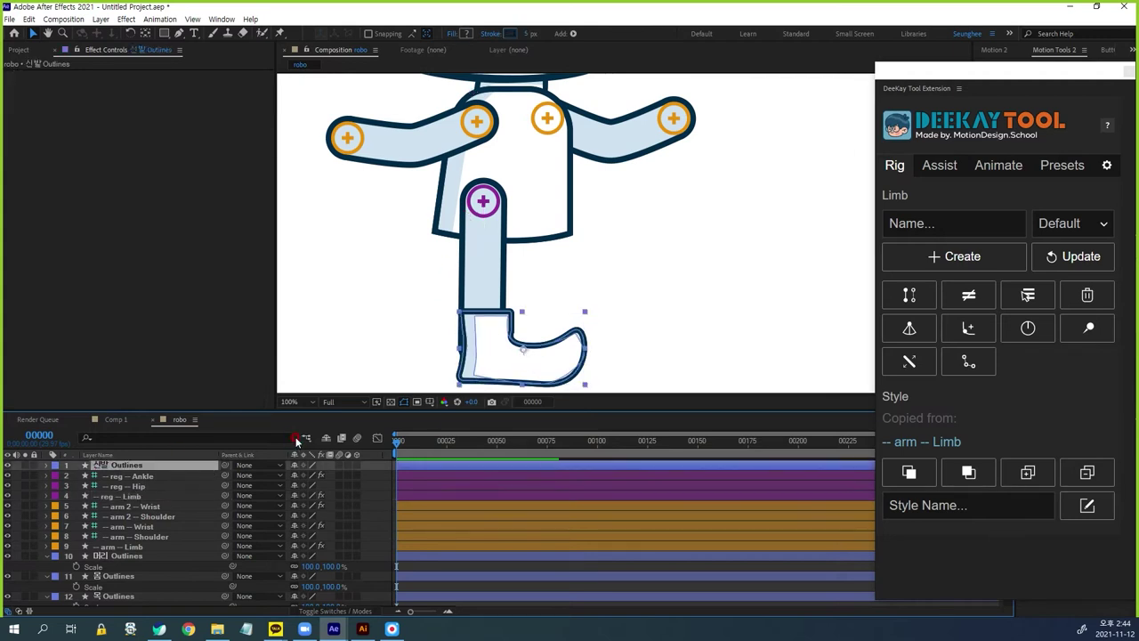
key("Left")
key("Left")
key("Left")
key("Left")
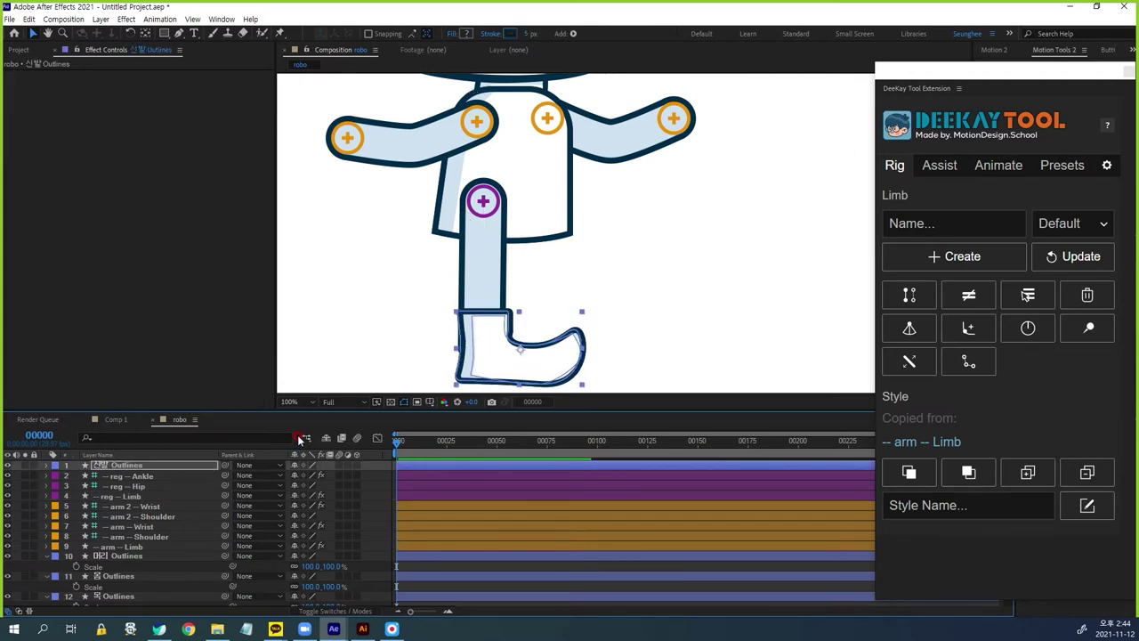
Add an AutoRotate layer to the reg Limb
left_click(134, 496)
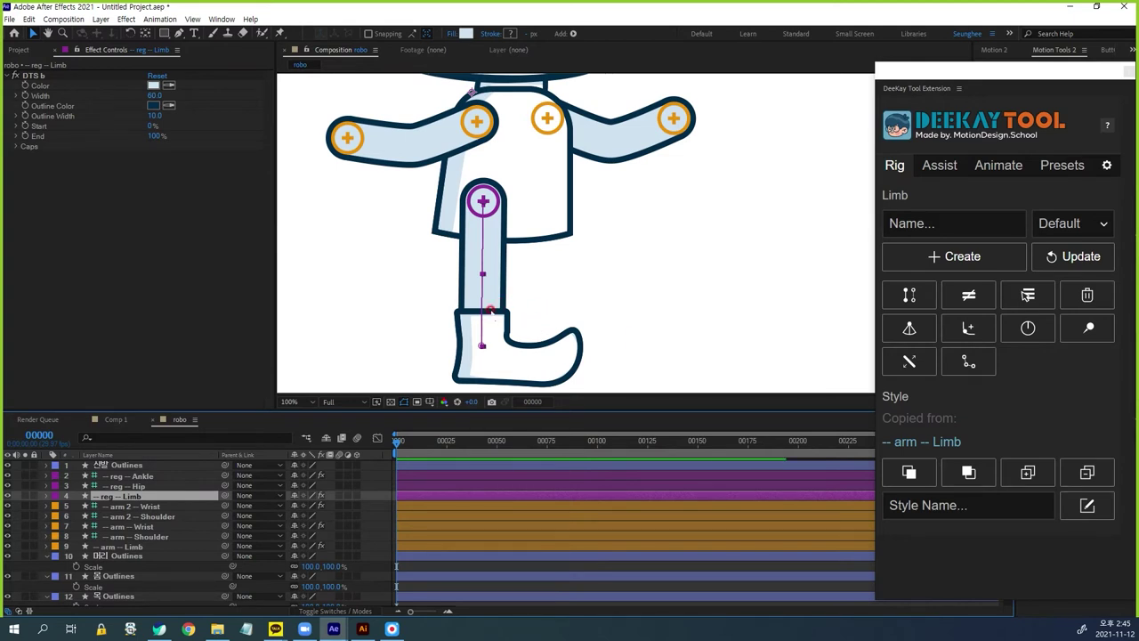
left_click(1027, 330)
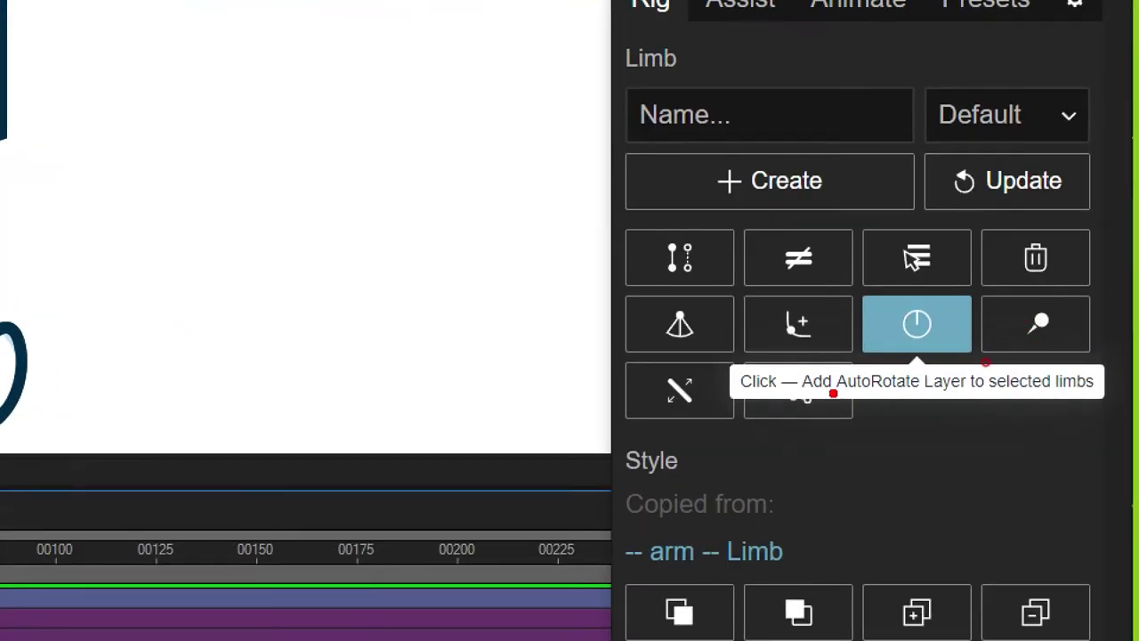
left_click_drag(827, 394, 954, 395)
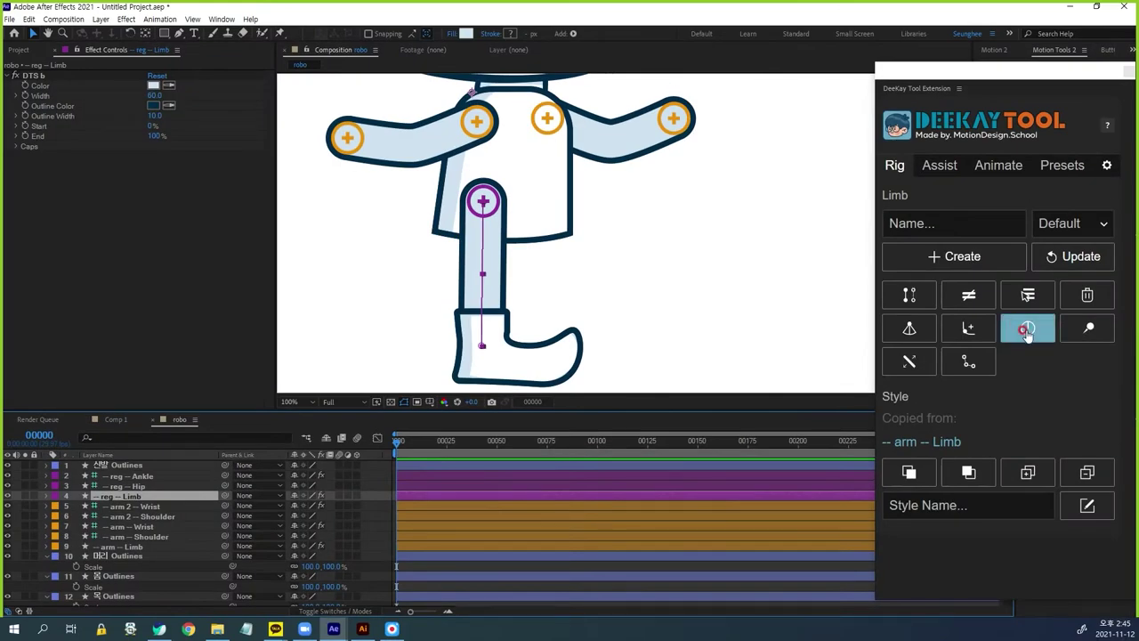
left_click(915, 324)
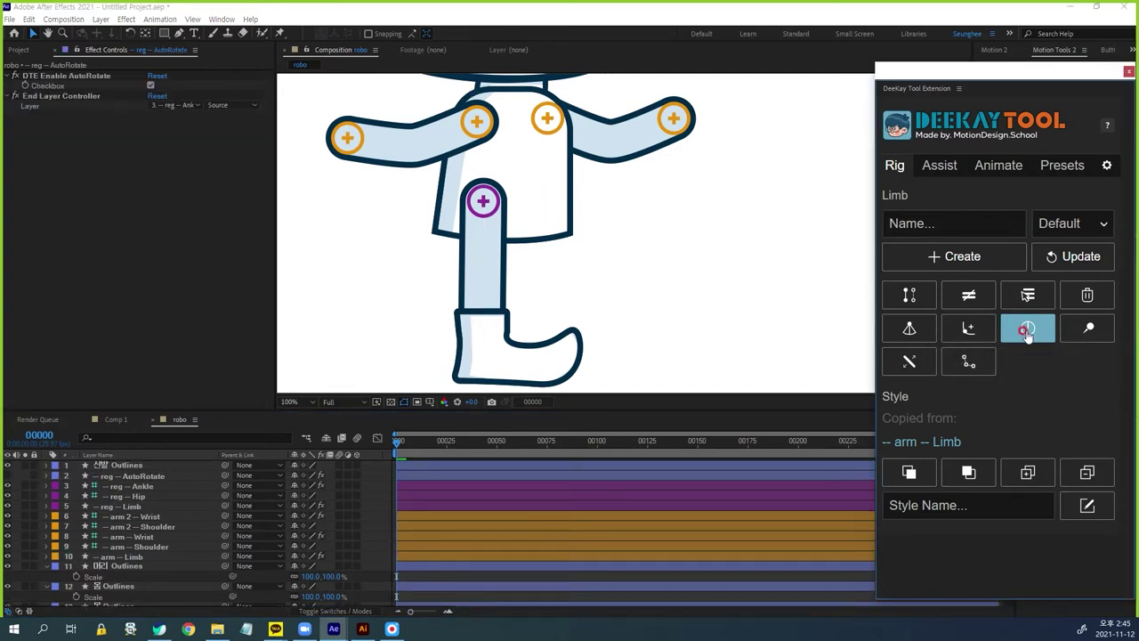
left_click(152, 478)
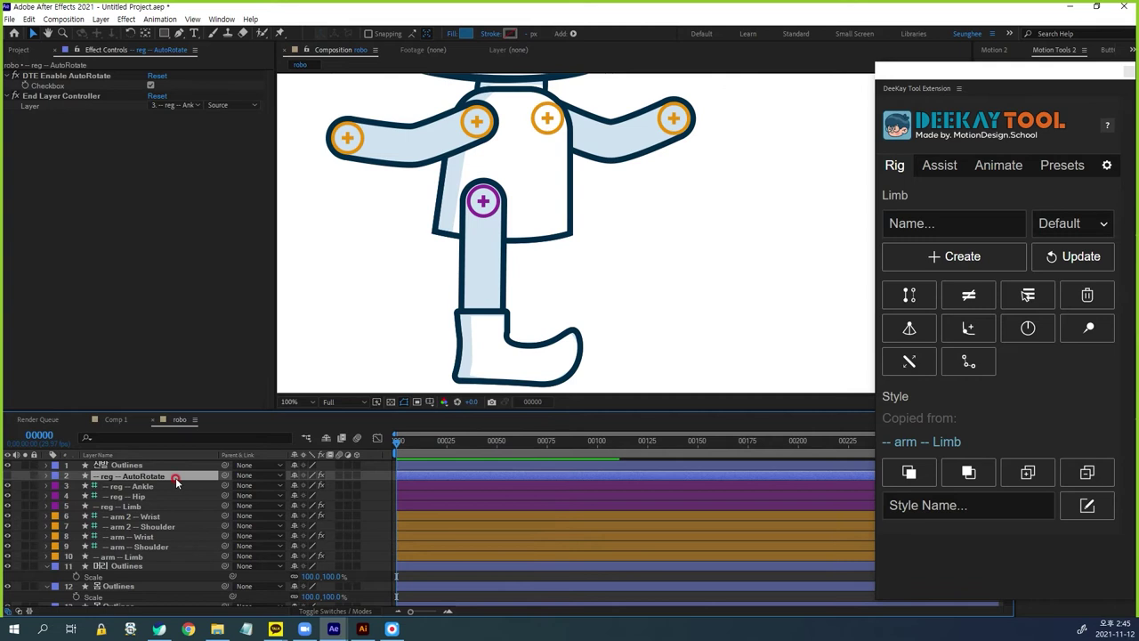
Move the shoe's anchor point to the ankle position and parent the shoe layer to the reg AutoRotate layer
left_click(121, 465)
left_click(145, 33)
left_click_drag(521, 352, 487, 344)
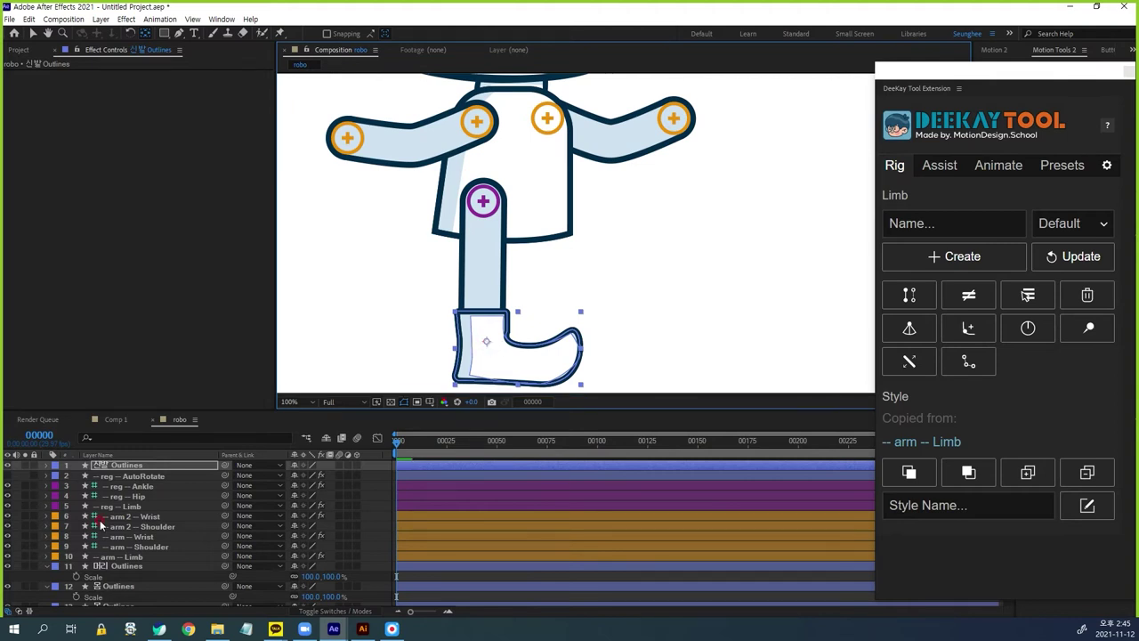
left_click(125, 465)
left_click_drag(223, 464, 148, 476)
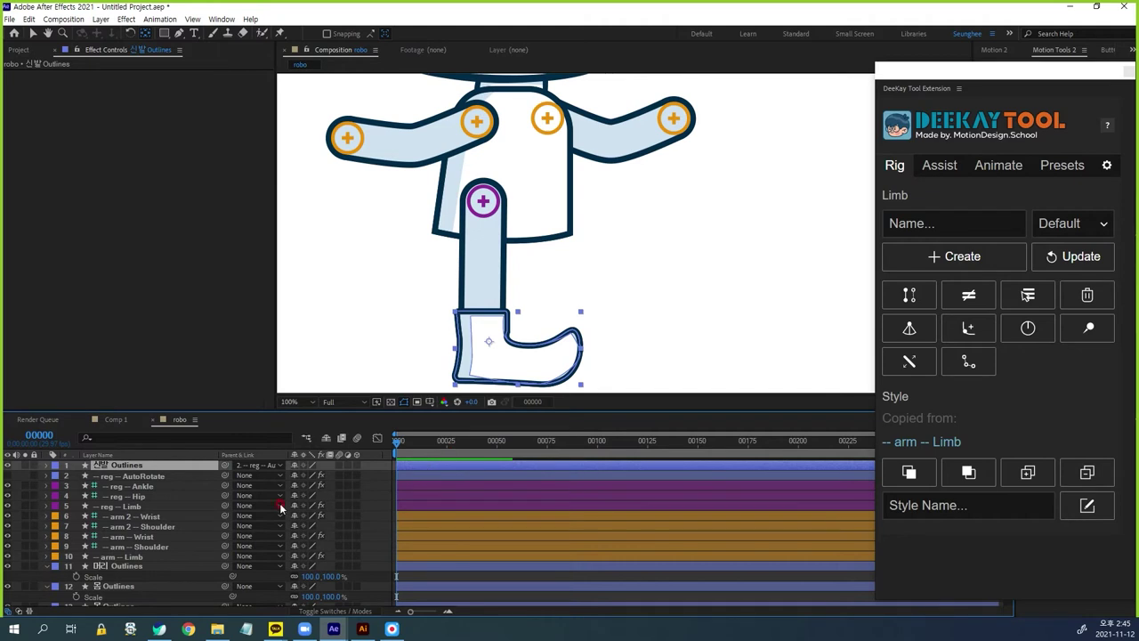
Test the shoe's rotation by moving the reg Ankle controller up and forward, and undo the move
left_click(142, 486)
left_click(33, 34)
left_click_drag(491, 352, 563, 292)
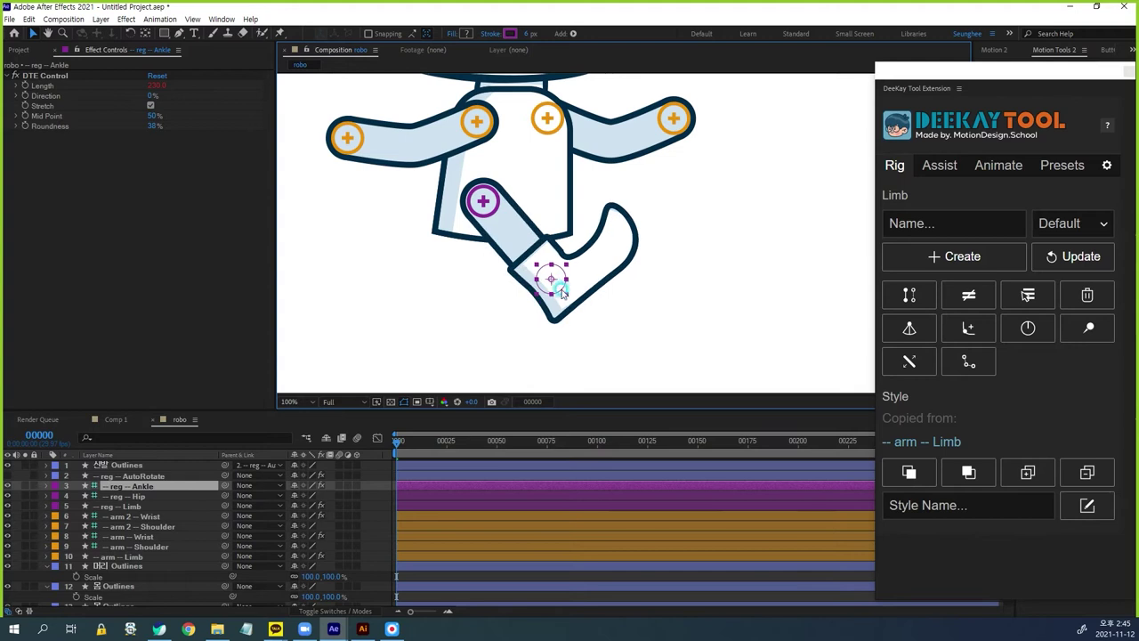
key("ctrl+z")
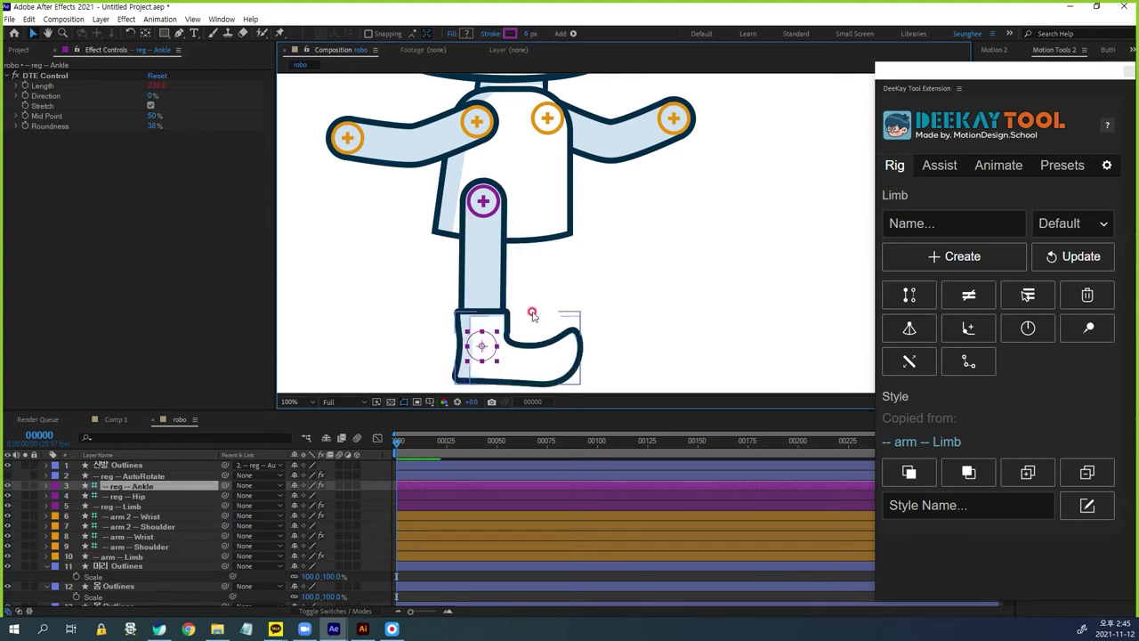
Set the reg Ankle's DTE Control Length to 270 and Direction to -22% to bend the knee slightly forward
left_click(156, 76)
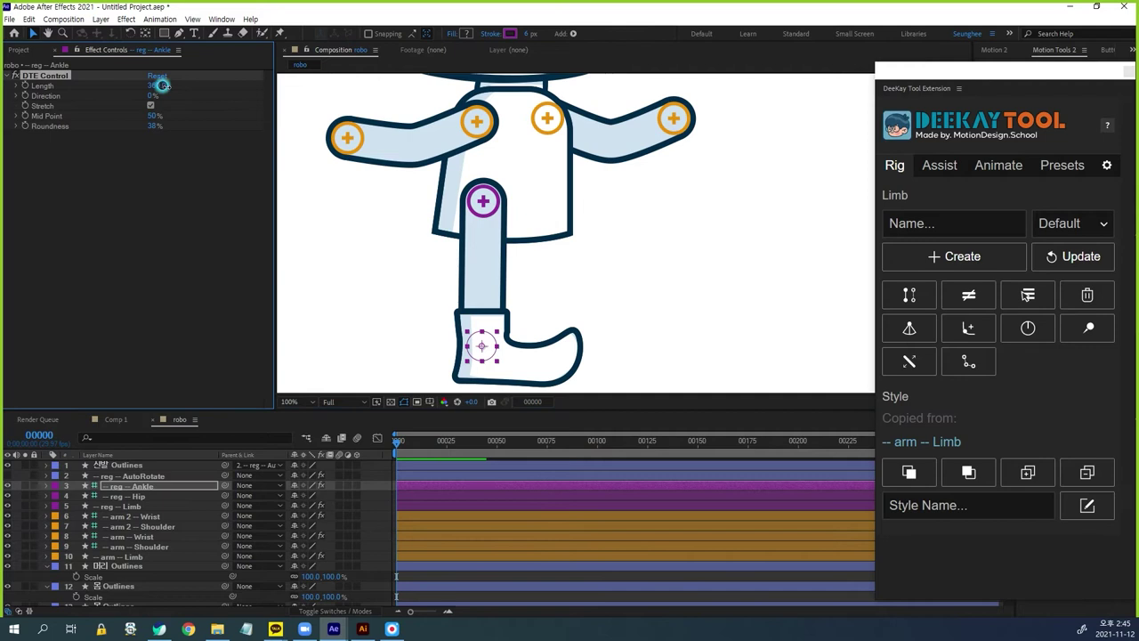
left_click(151, 85)
left_click(137, 56)
left_click_drag(152, 95, 127, 92)
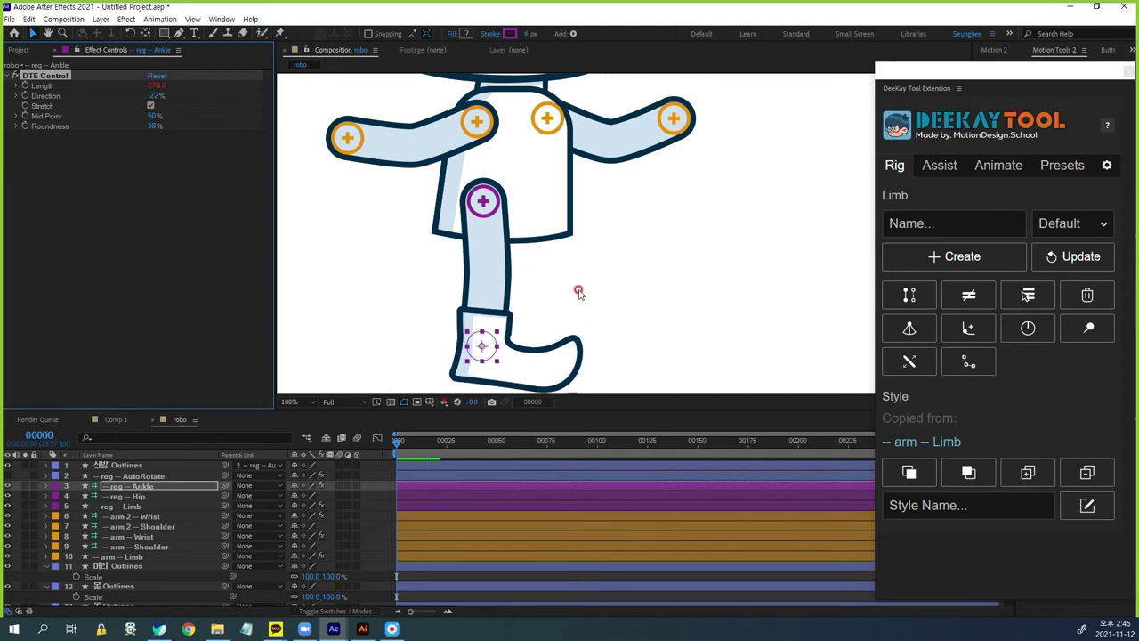
Straighten the leg by setting the reg Ankle's DTE Control Direction to 0%
scroll(630, 264, "down", 2)
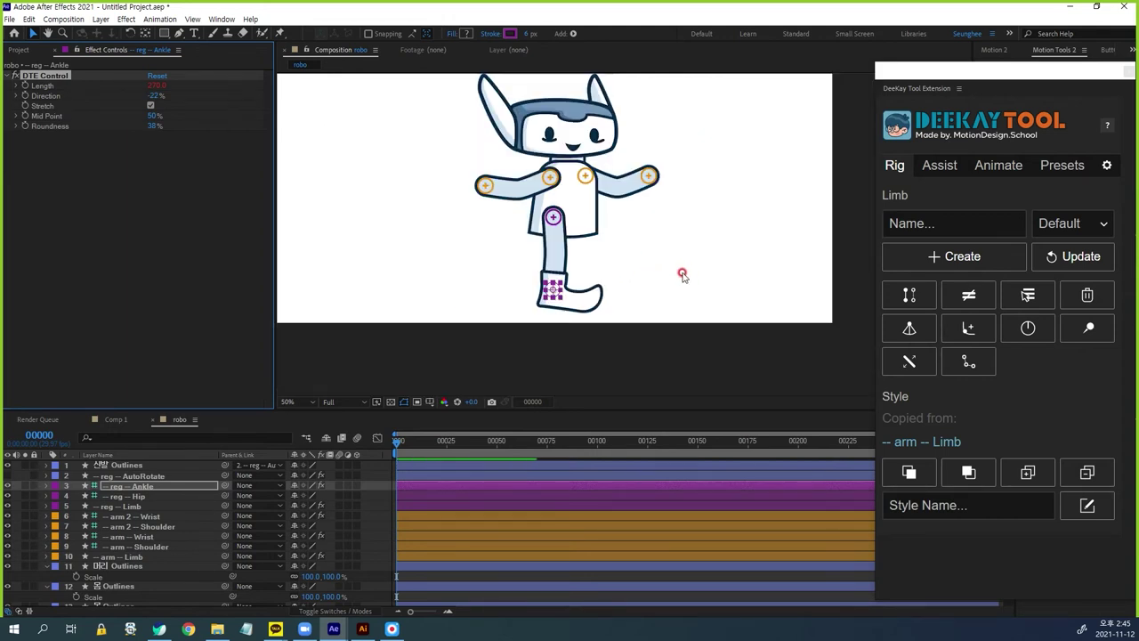
left_click(155, 95)
type("0")
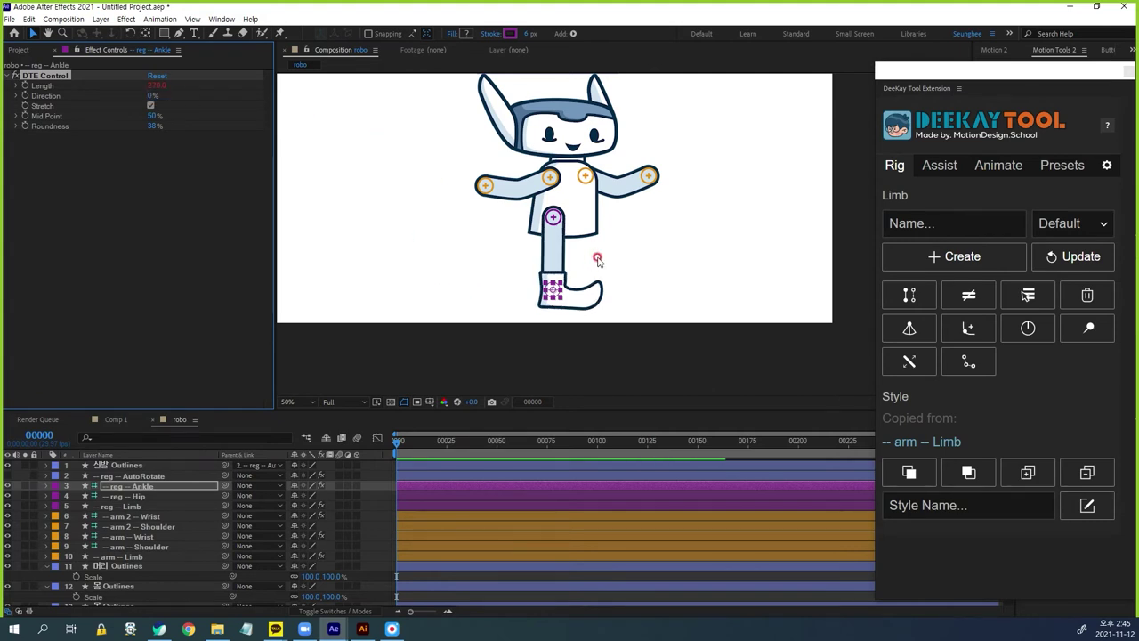
left_click(384, 472)
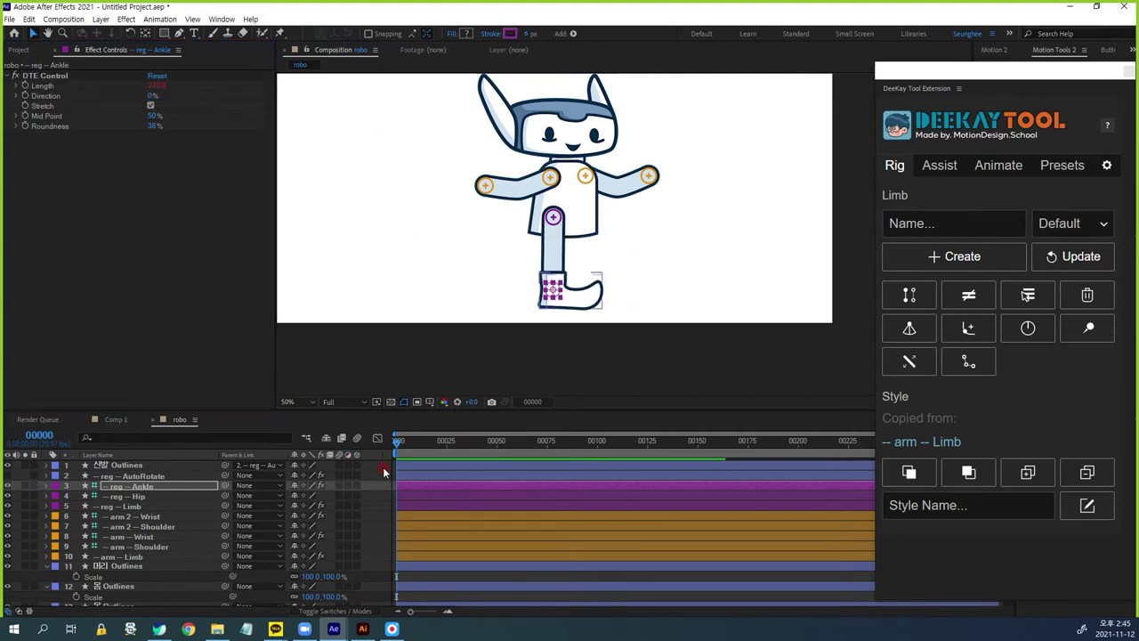
Duplicate the complete reg limb rig, including its controllers and AutoRotate layer, to make a second leg
left_click(123, 496)
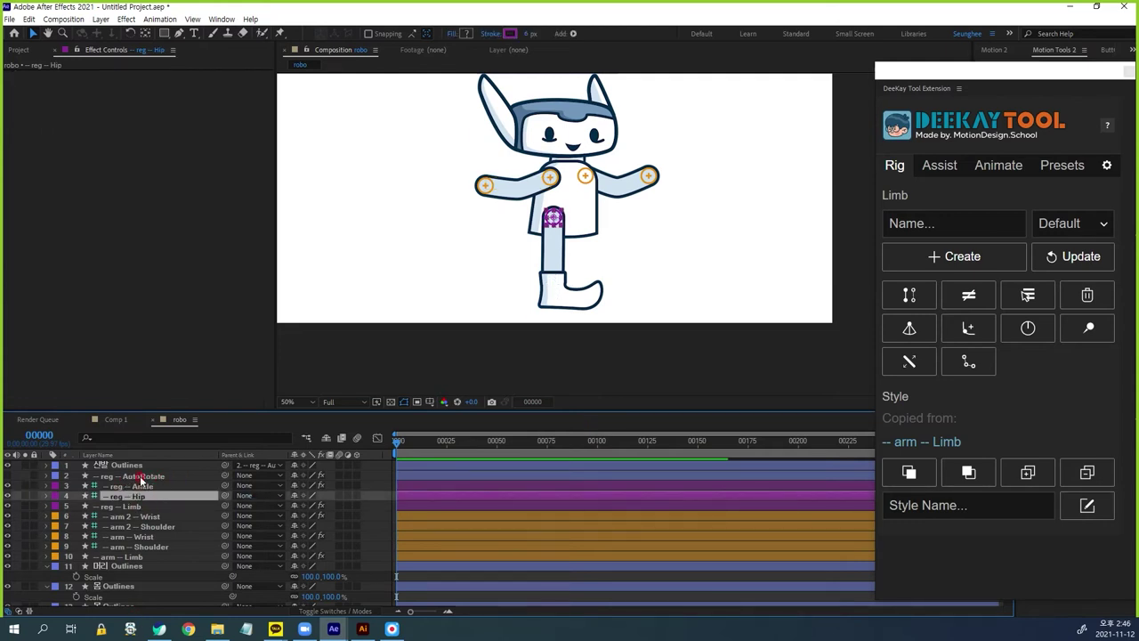
left_click(122, 507)
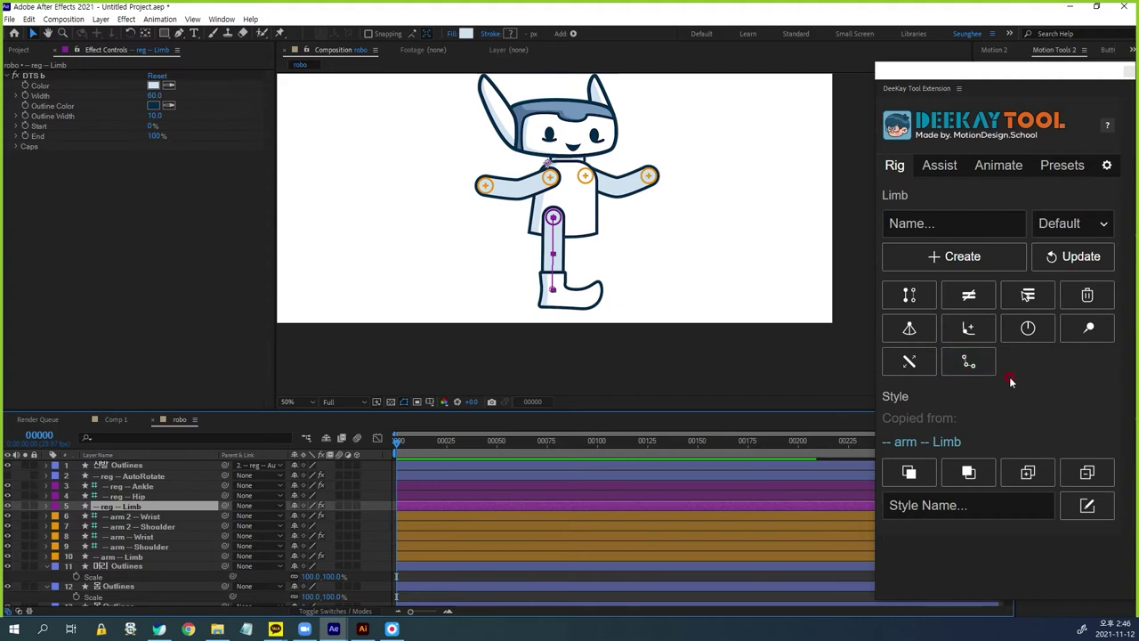
left_click(1029, 295)
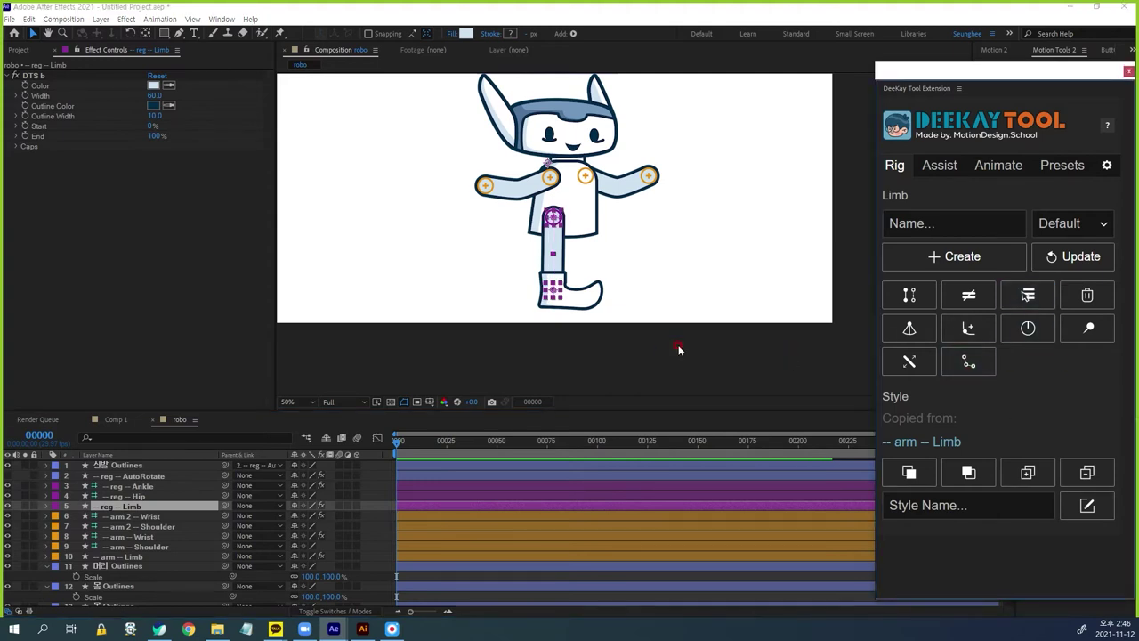
left_click(909, 328)
left_click(191, 490)
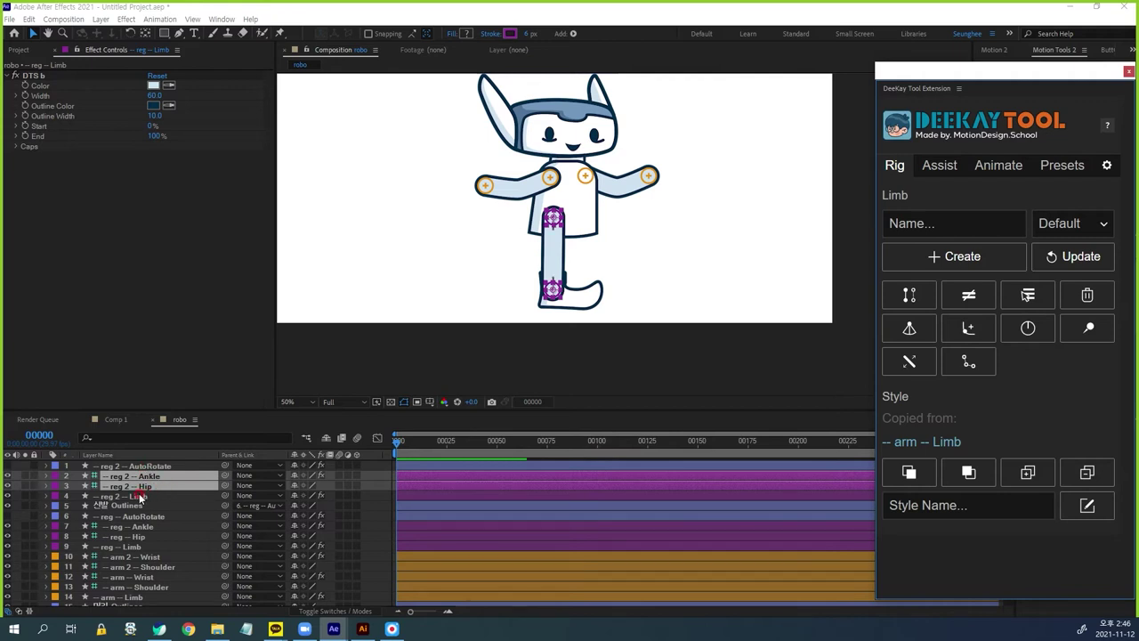
Select all reg 2 limb layers together and move the second leg horizontally to the robot's other hip
left_click(686, 474)
left_click(1029, 329)
left_click(1033, 296)
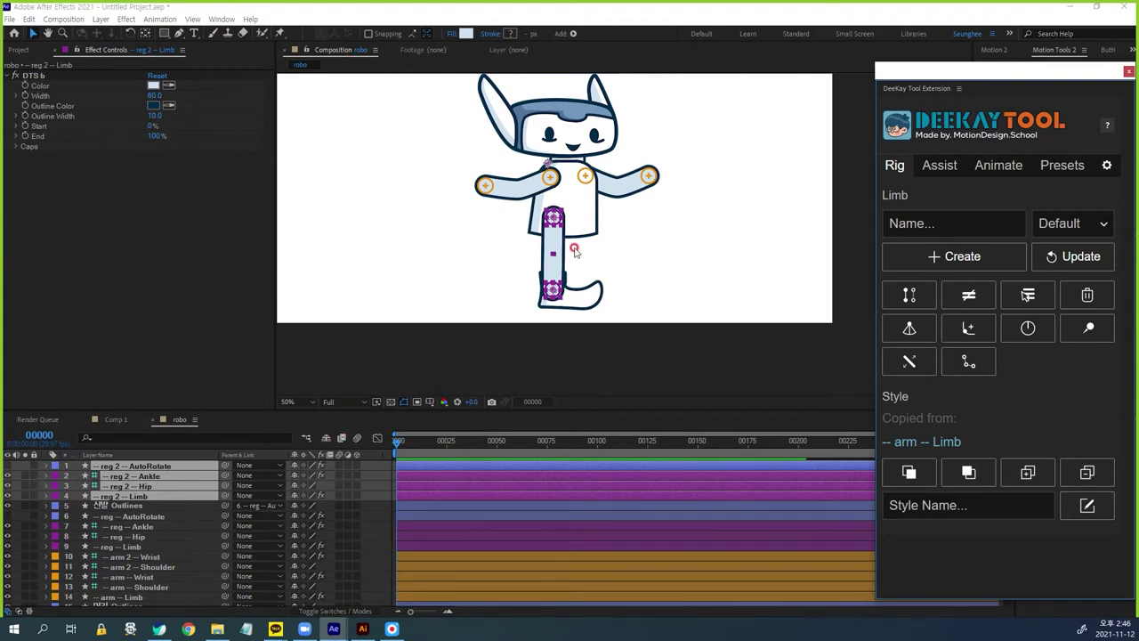
left_click_drag(558, 237, 578, 243)
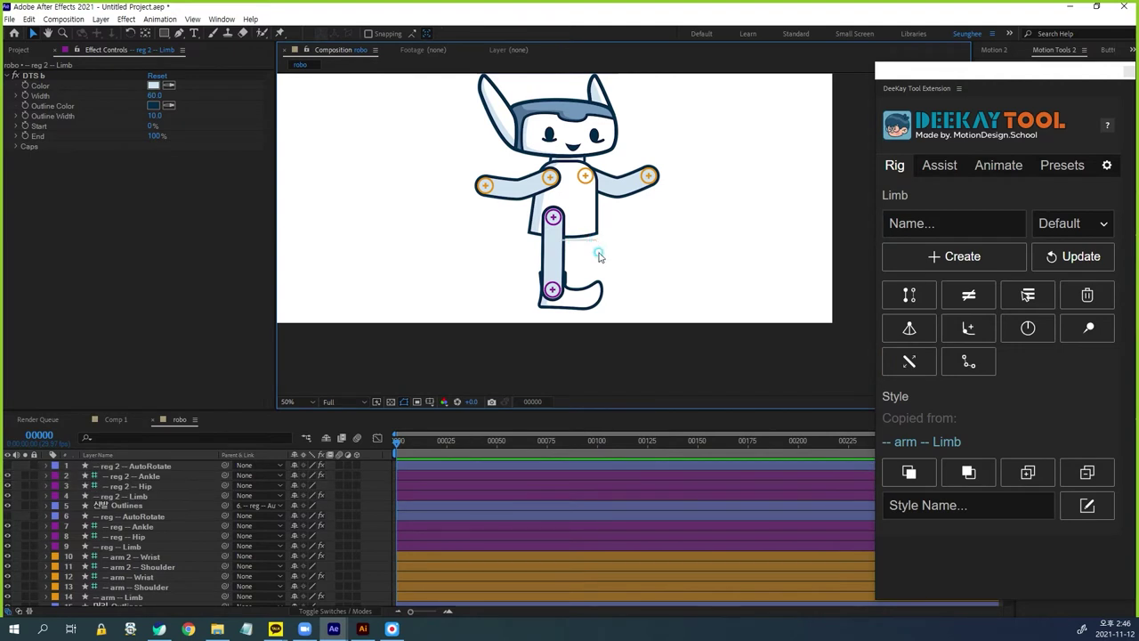
left_click(134, 476)
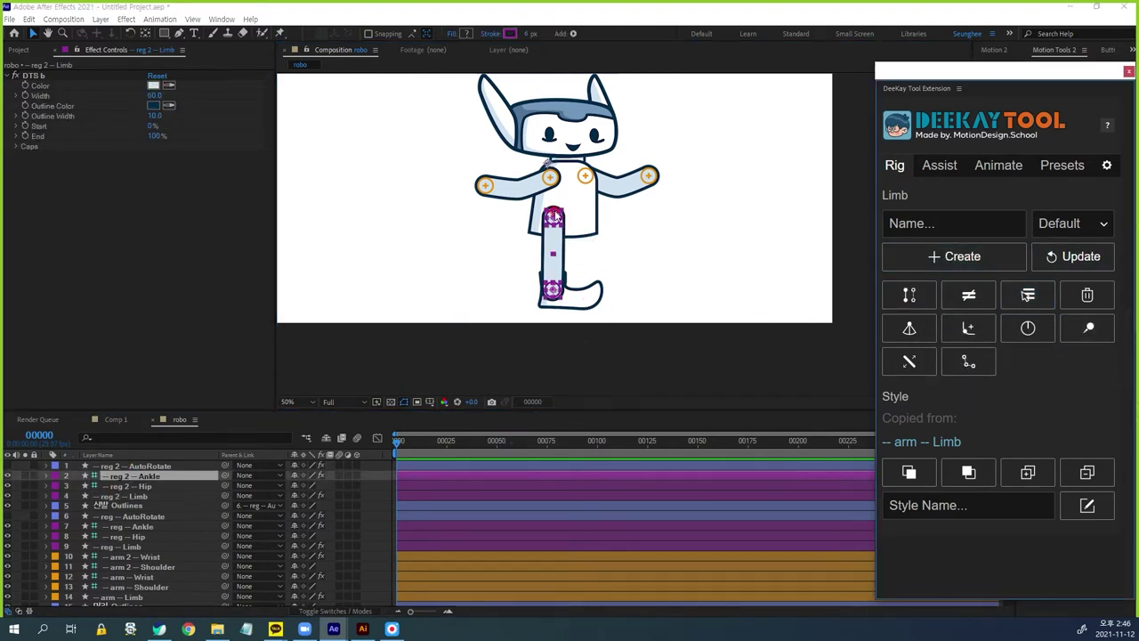
left_click(584, 218)
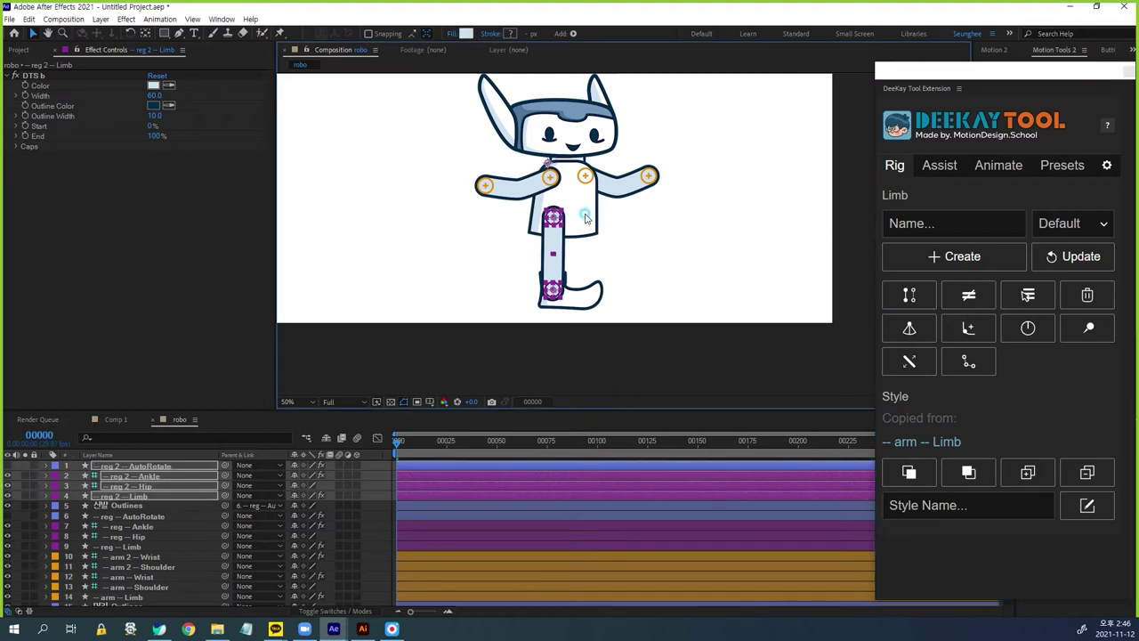
left_click(634, 291)
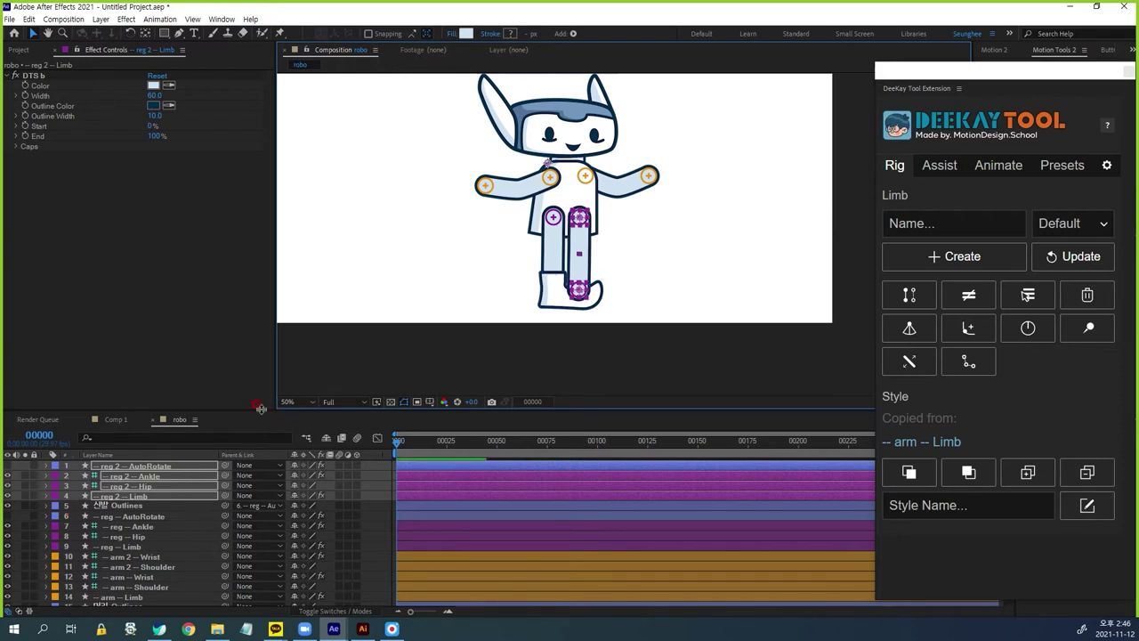
Duplicate the shoe Outlines layer and place the copy at the top of the layer stack, above reg 2 AutoRotate
left_click_drag(261, 409, 259, 374)
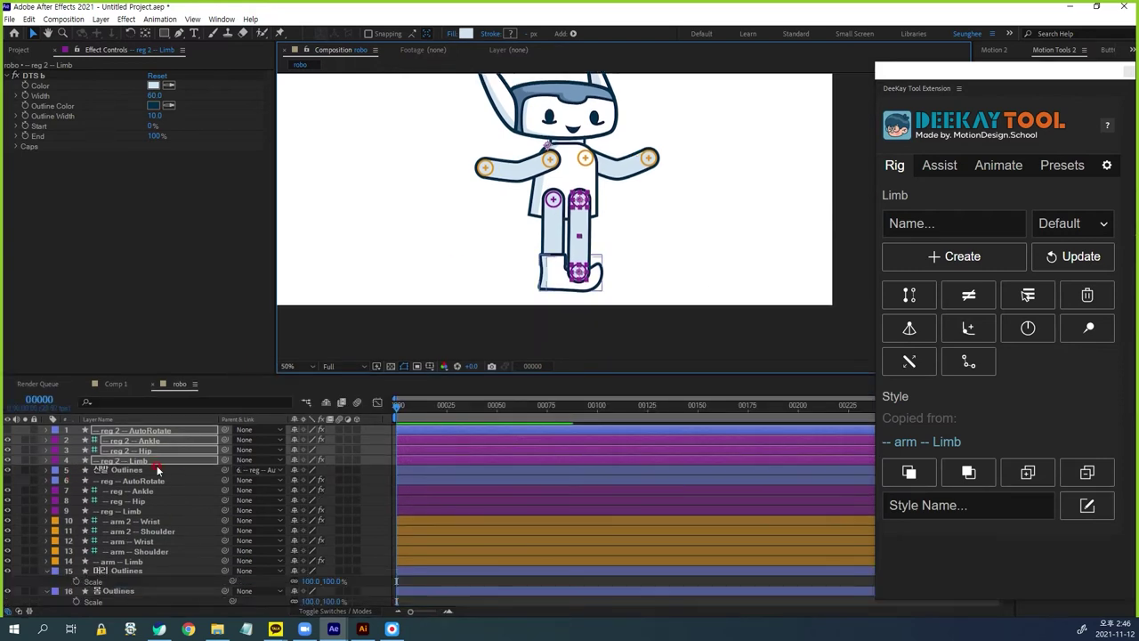
left_click(147, 468)
left_click(142, 461)
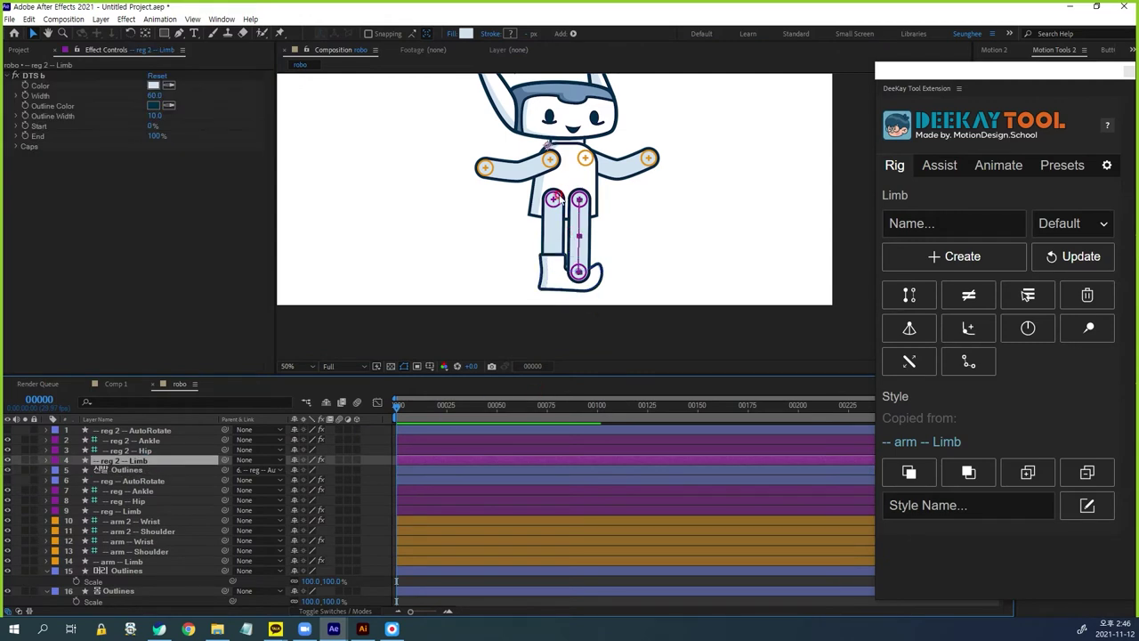
left_click(562, 259)
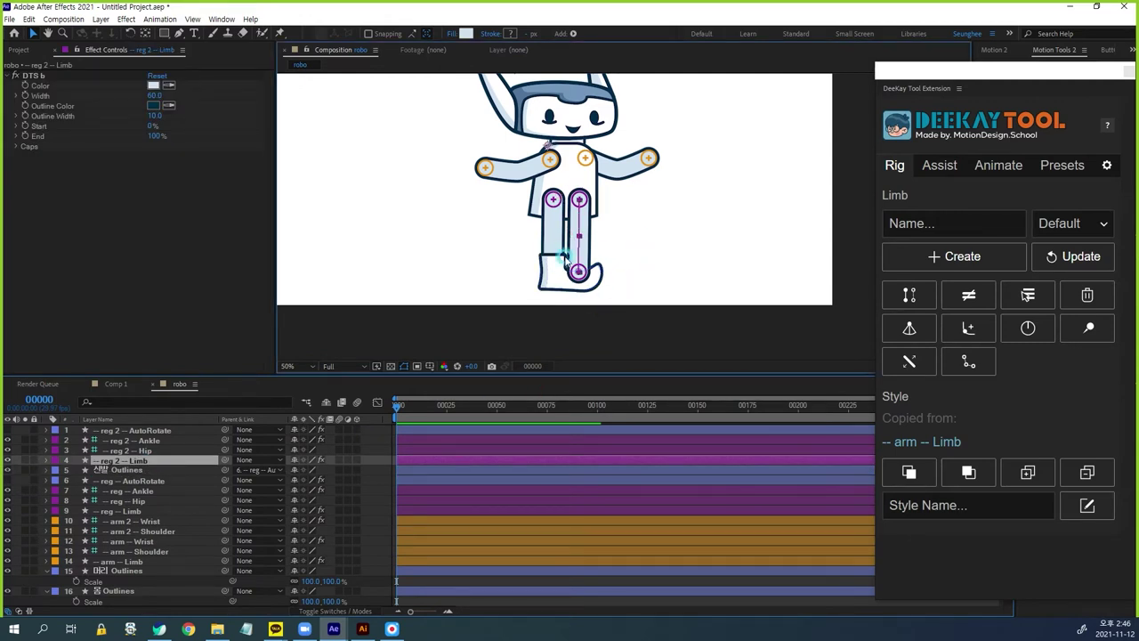
left_click(548, 296)
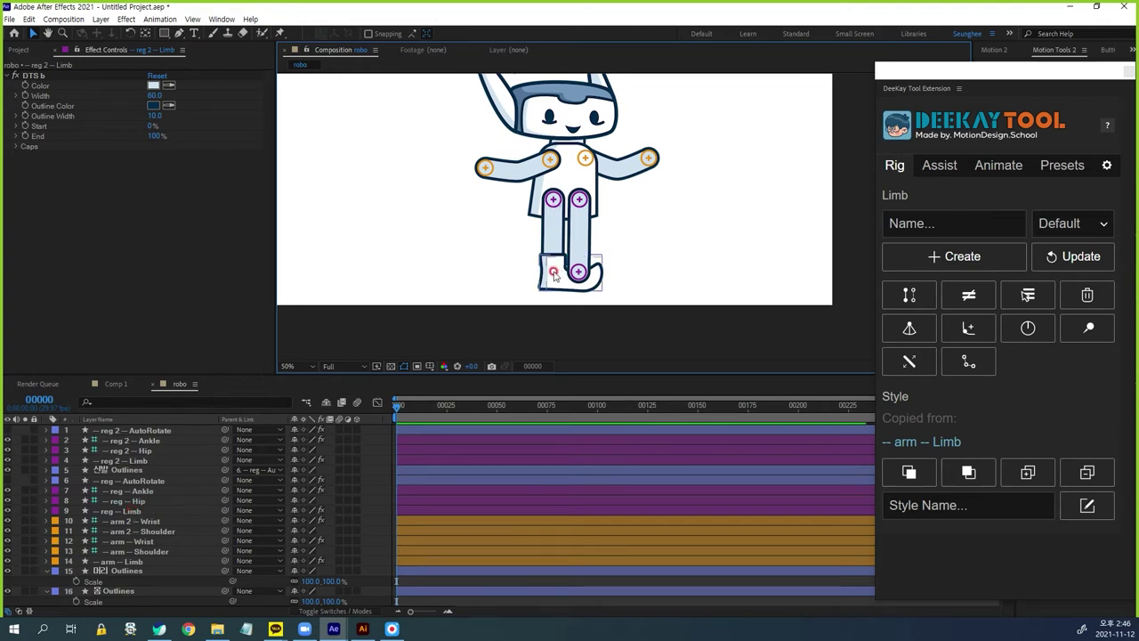
left_click(138, 468)
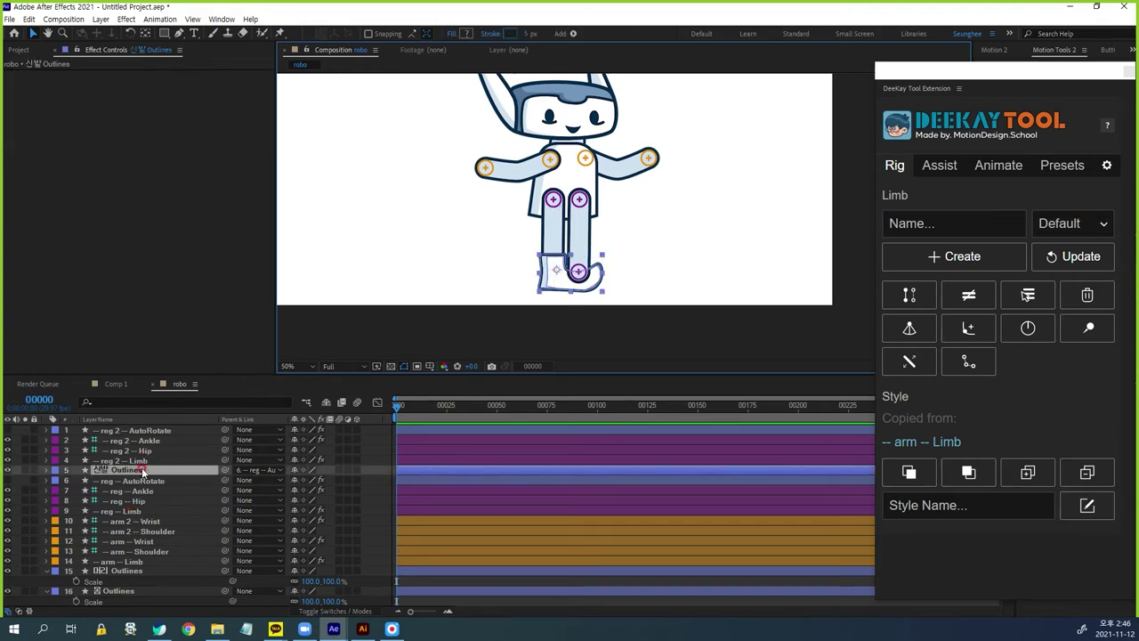
key("ctrl+d")
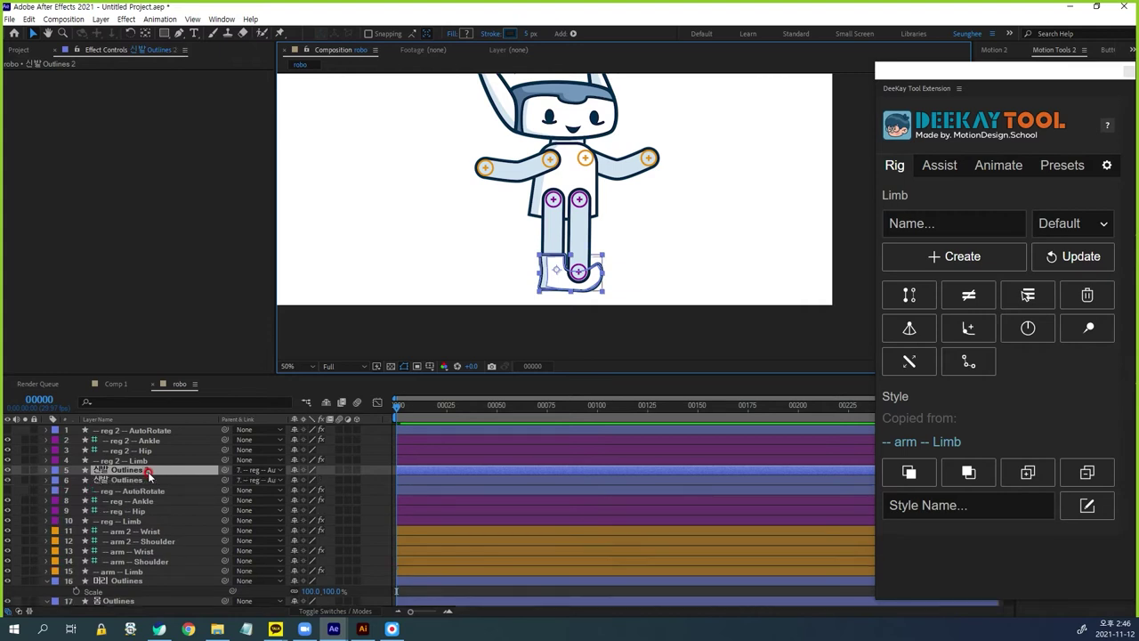
left_click_drag(153, 473, 151, 444)
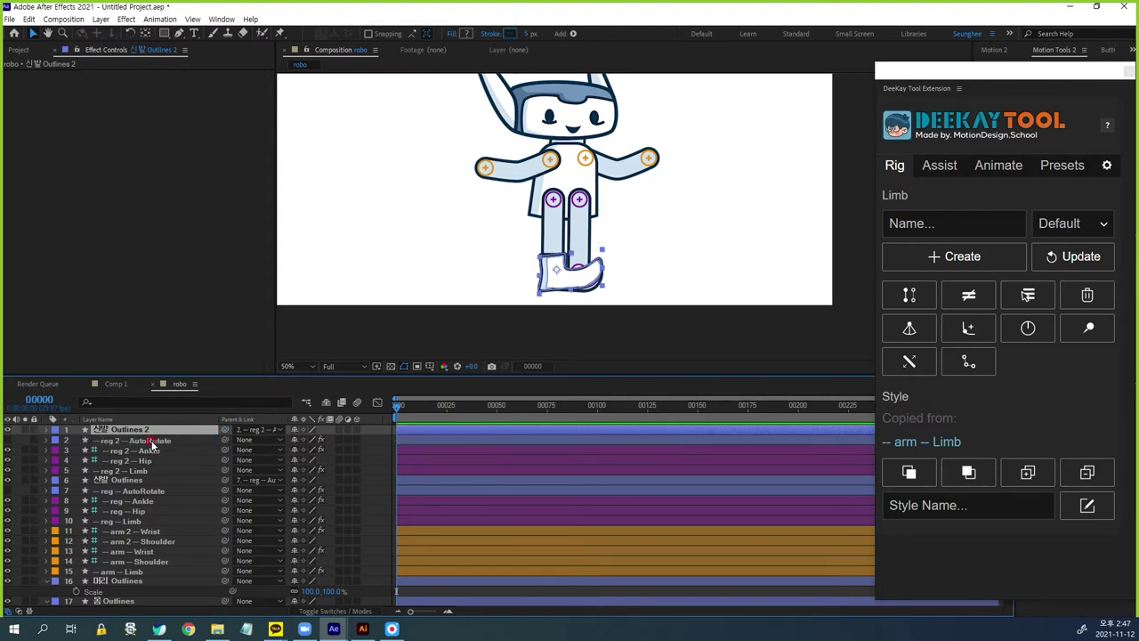
key("ctrl+z")
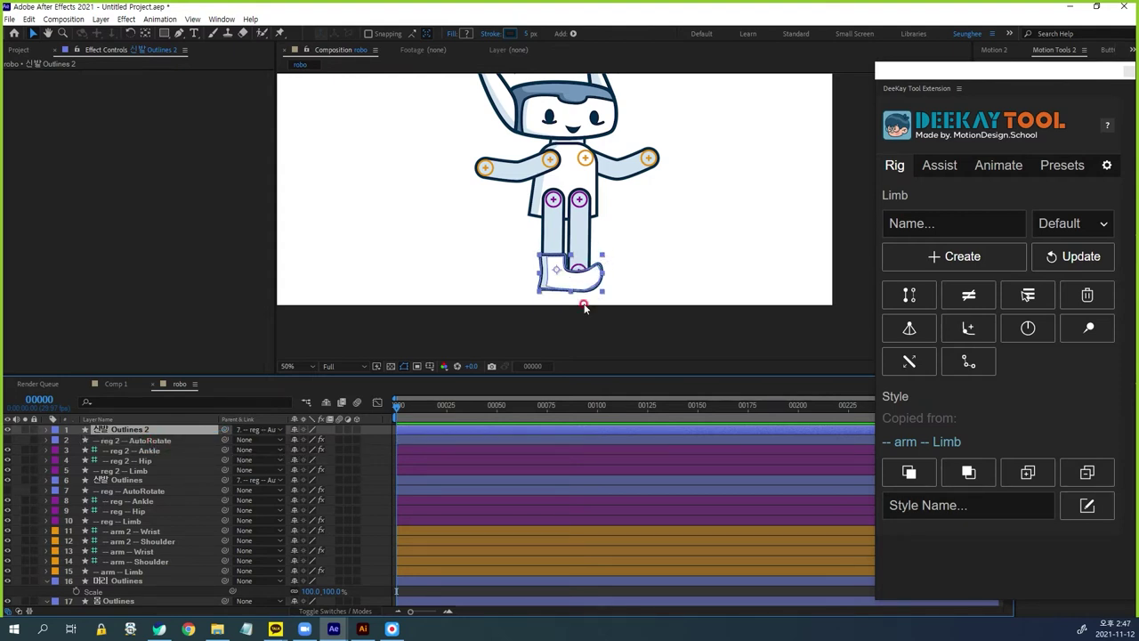
Solo the second leg with the copied shoe and move that shoe horizontally onto the reg 2 ankle
left_click(129, 471, "shift")
left_click(25, 470)
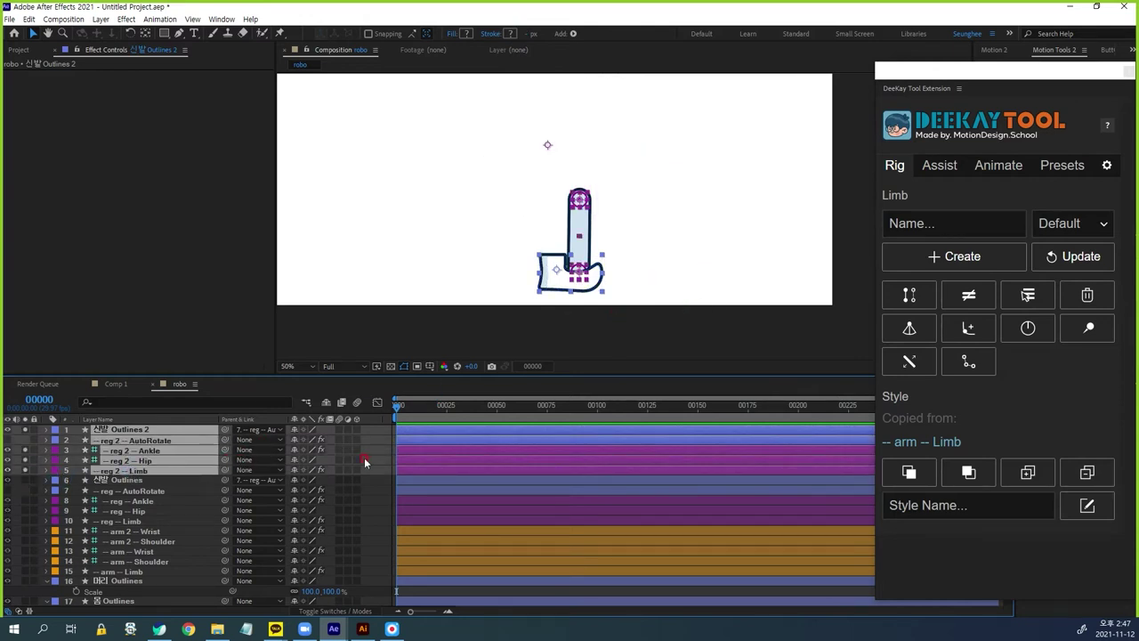
left_click(600, 324)
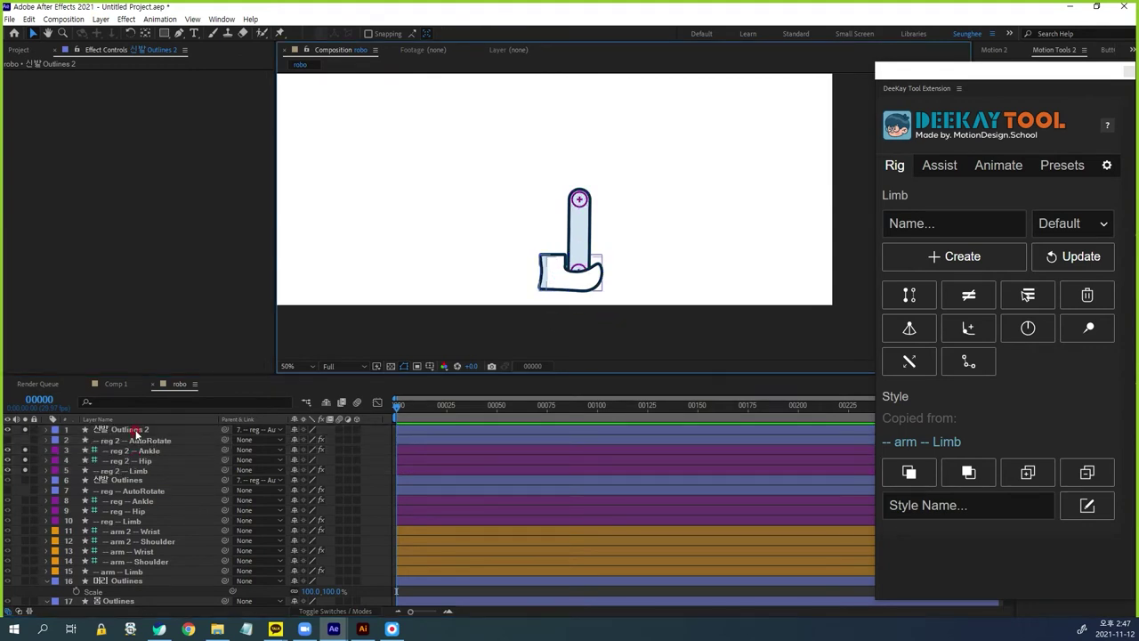
left_click(177, 428)
left_click_drag(567, 283, 599, 283)
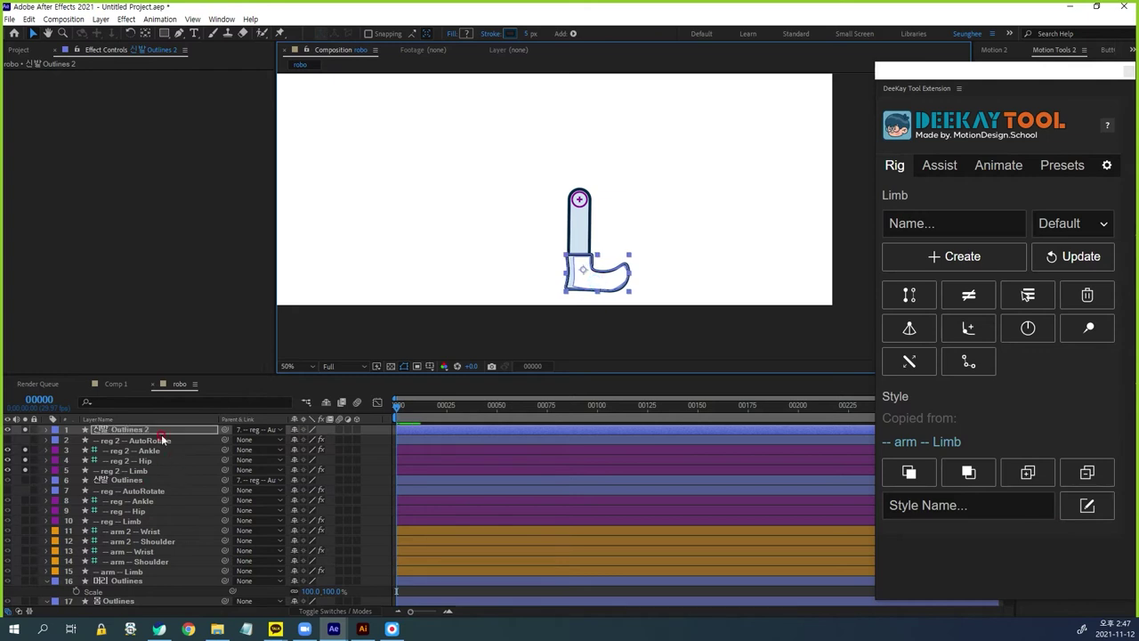
Parent the copied shoe to the reg 2 AutoRotate layer and test it with the reg 2 Ankle controller
left_click_drag(228, 431, 147, 441)
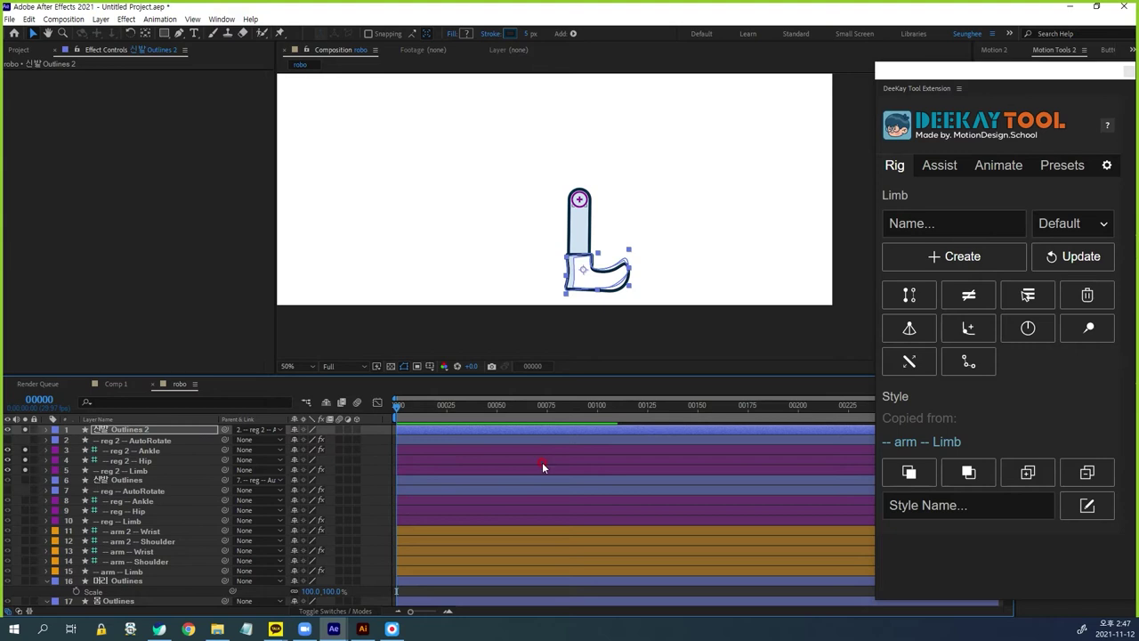
left_click(140, 451)
mouse_move(597, 260)
left_mouse_down()
mouse_move(641, 230)
mouse_move(579, 267)
left_mouse_up()
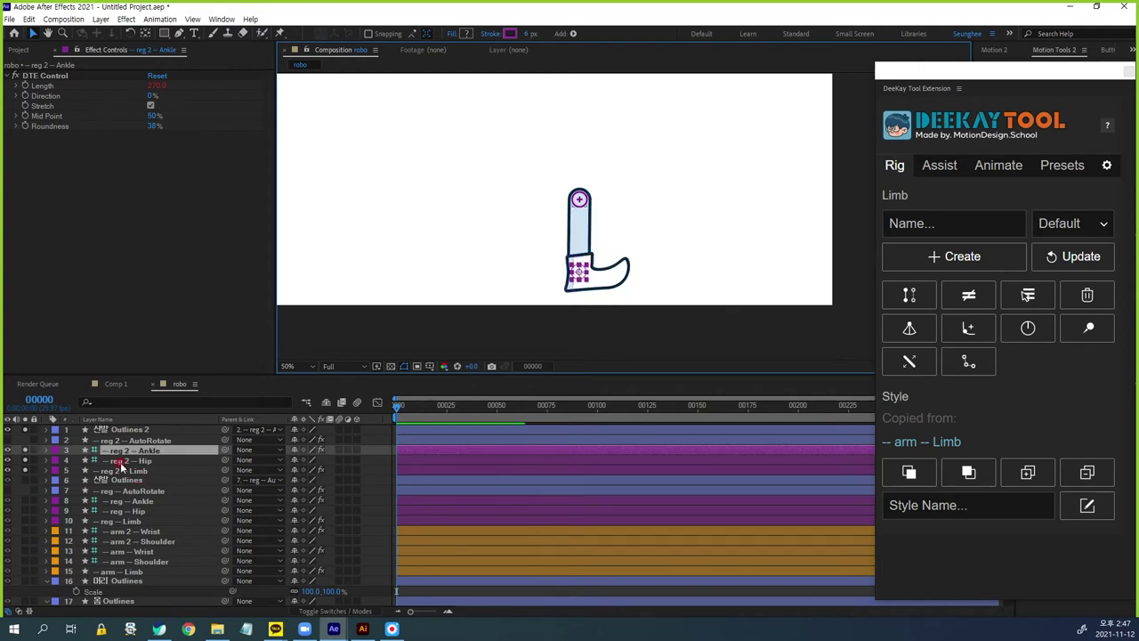
Turn off solo for the copied shoe and the reg 2 Ankle, Hip and Limb layers
left_click(25, 430)
left_click(25, 450)
left_click(25, 460)
left_click(25, 470)
Set the DTE Control Direction to -35% on both the reg 2 Ankle and reg Ankle controllers
left_click(131, 451)
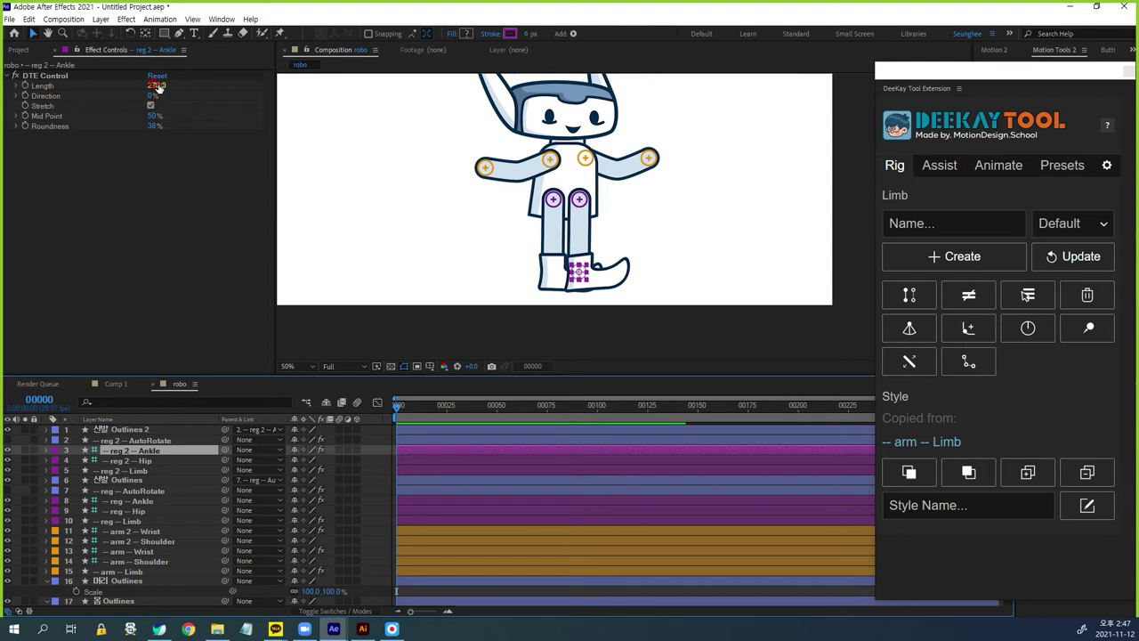
left_click_drag(144, 95, 120, 97)
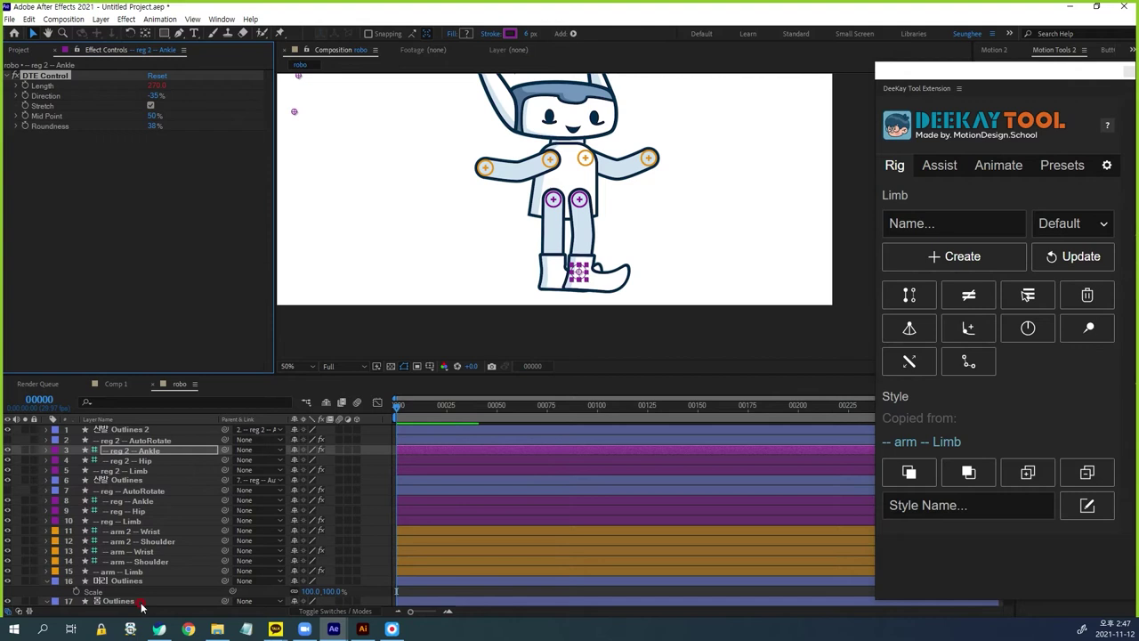
left_click(141, 502)
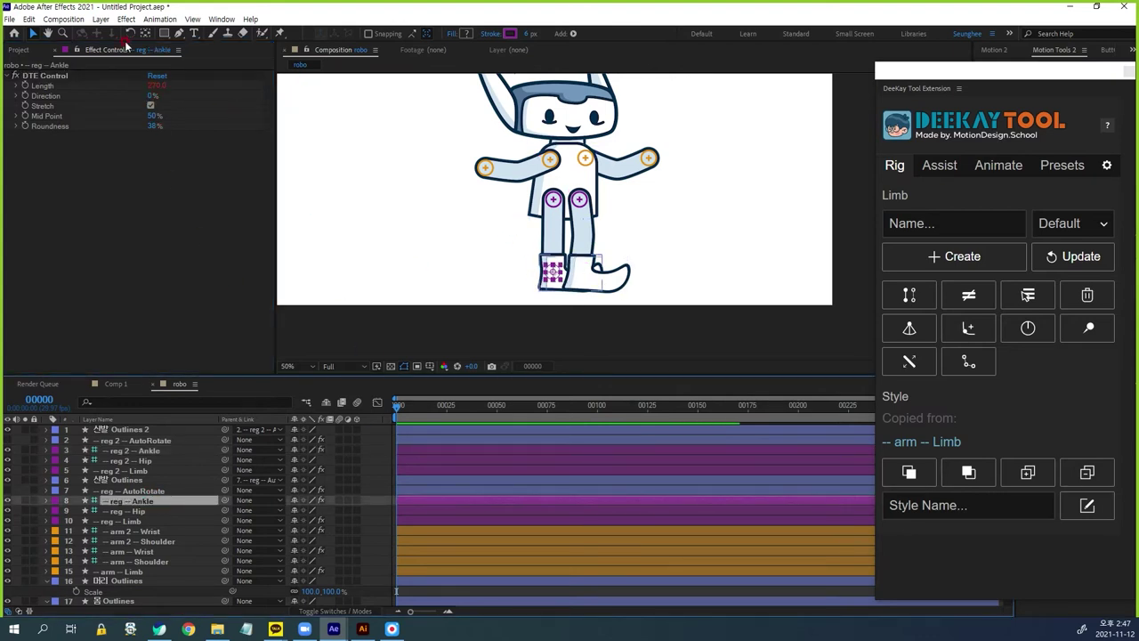
left_click(150, 103)
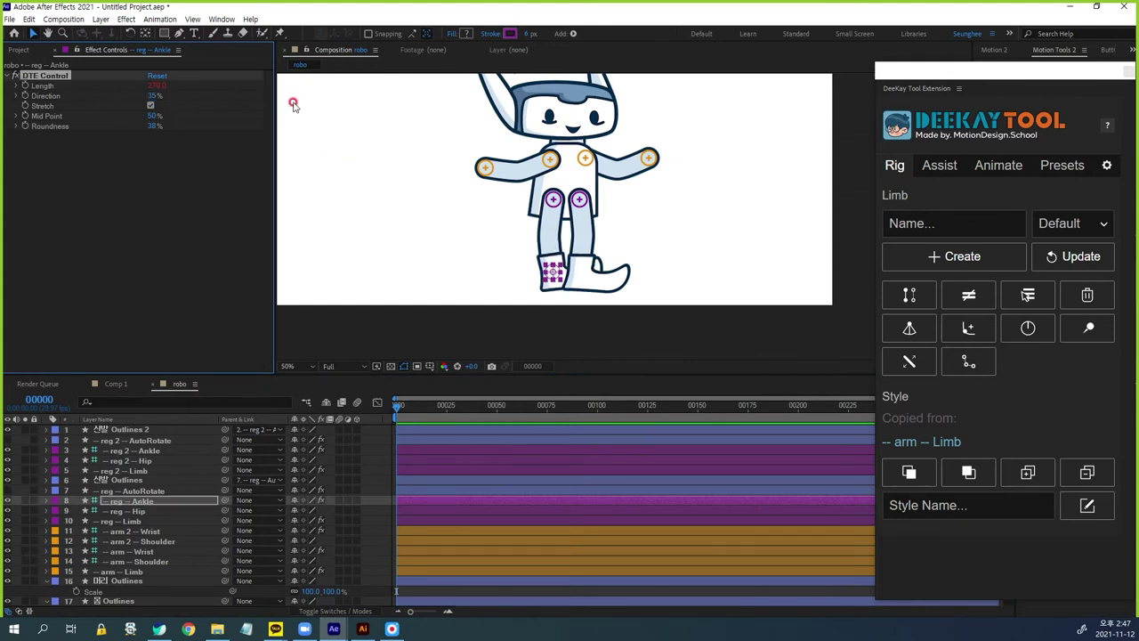
left_click(154, 97)
key("Return")
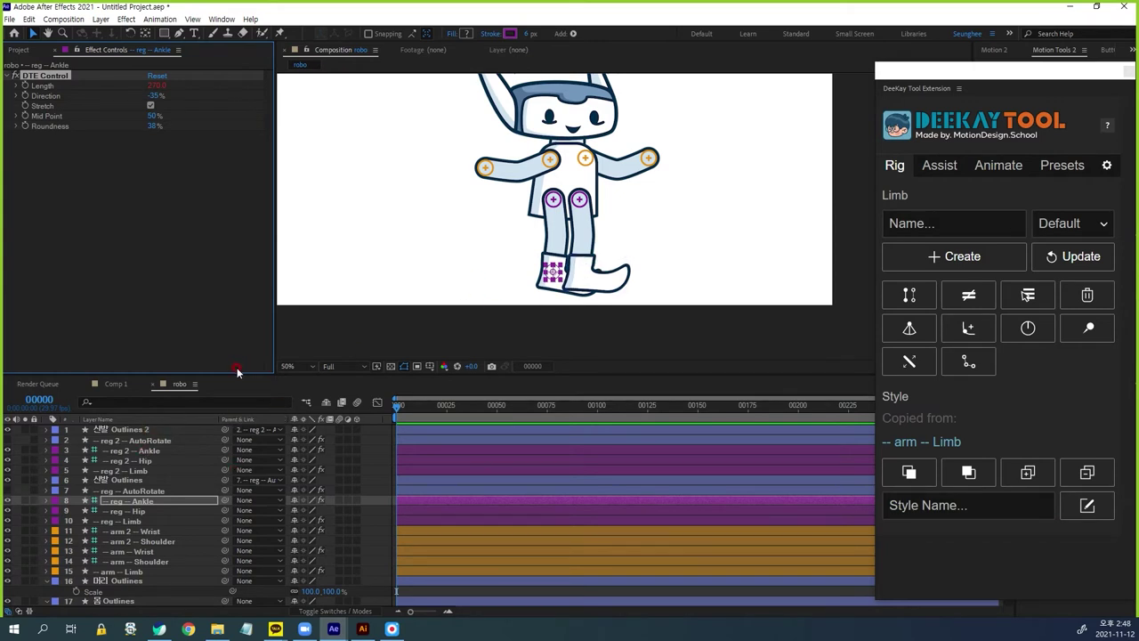
Send both leg Limb layers and both shoe Outlines layers to the back of the layer stack
left_click_drag(238, 373, 227, 327)
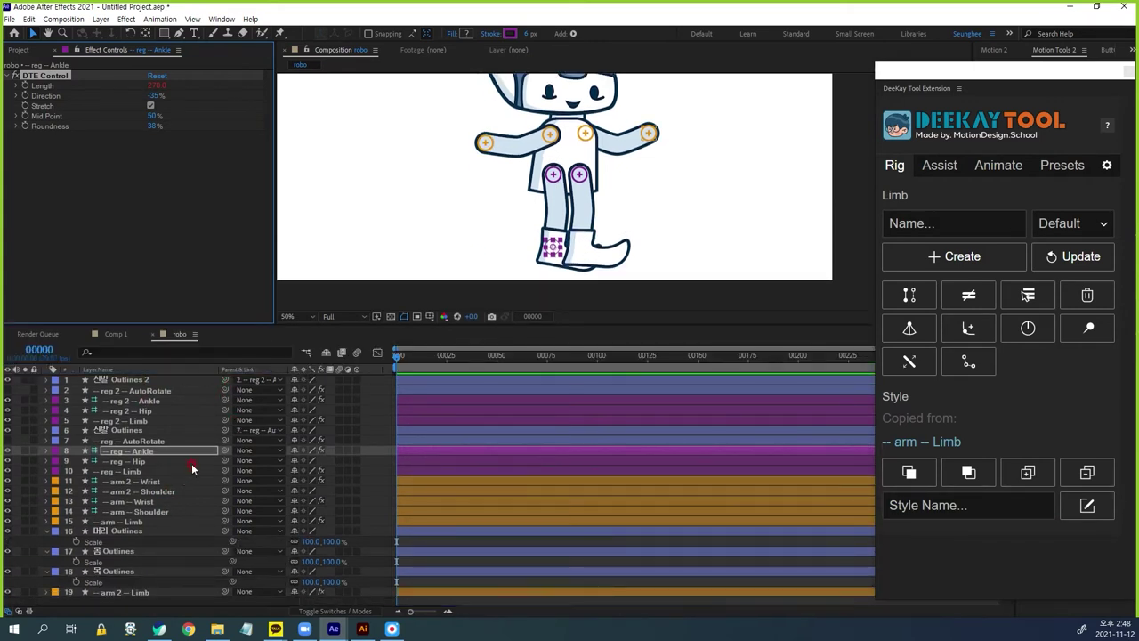
left_click(127, 472)
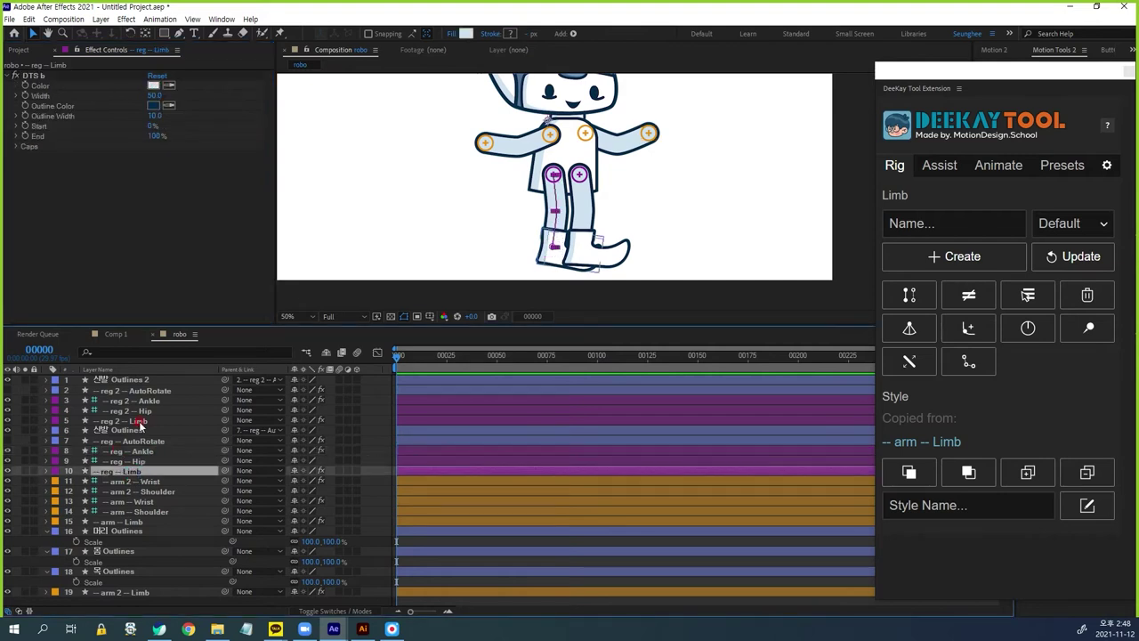
left_click(135, 421, "ctrl")
left_click(130, 430, "ctrl")
left_click(139, 380, "ctrl")
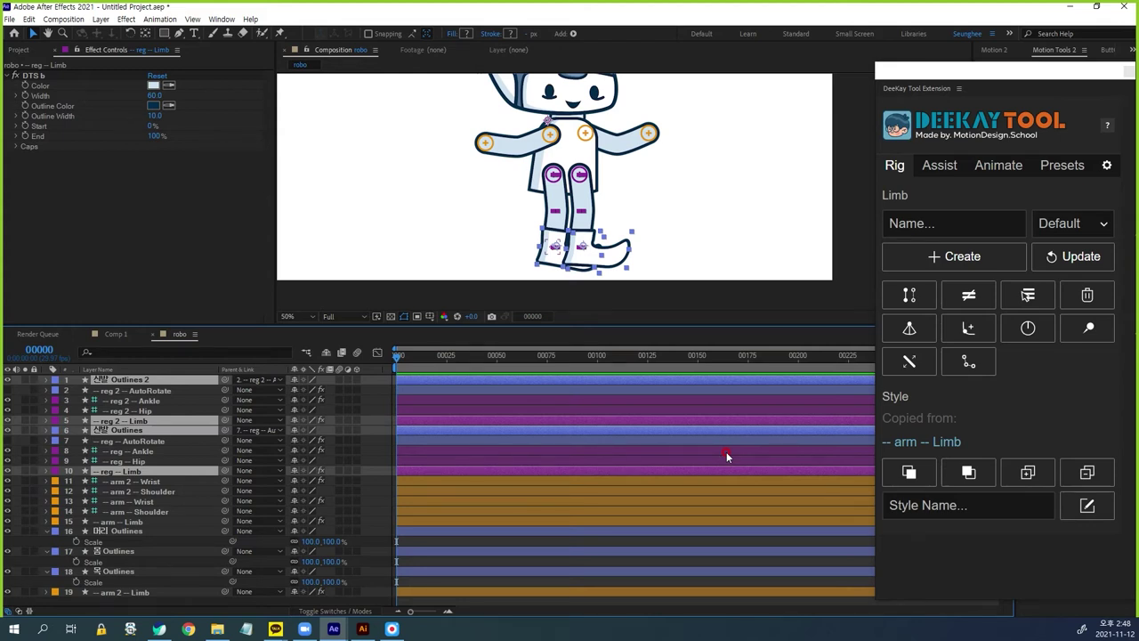
key("ctrl+shift+bracketleft")
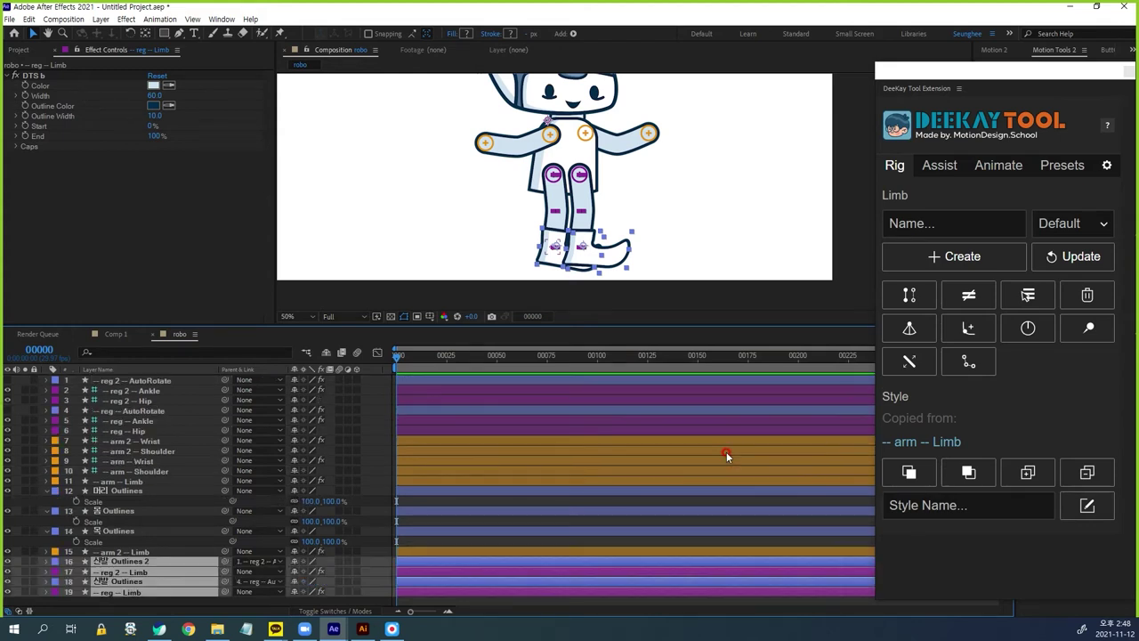
Send the copied shoe Outlines 2 and reg 2 Limb layers to the back, behind the other leg
left_click(131, 605)
left_click(130, 561)
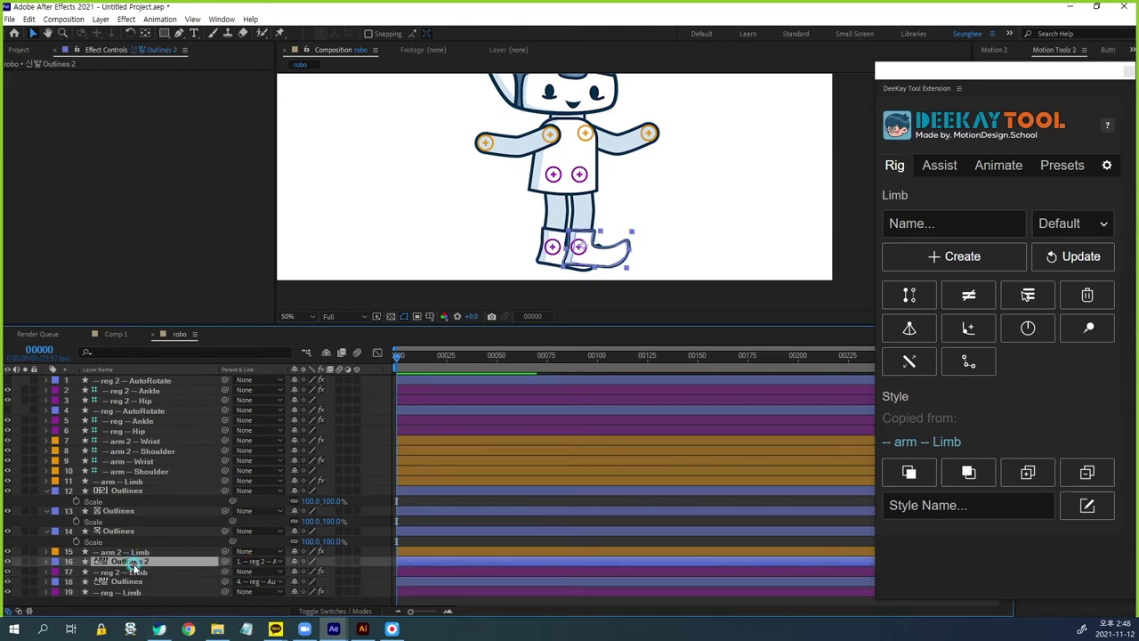
left_click(130, 572, "ctrl")
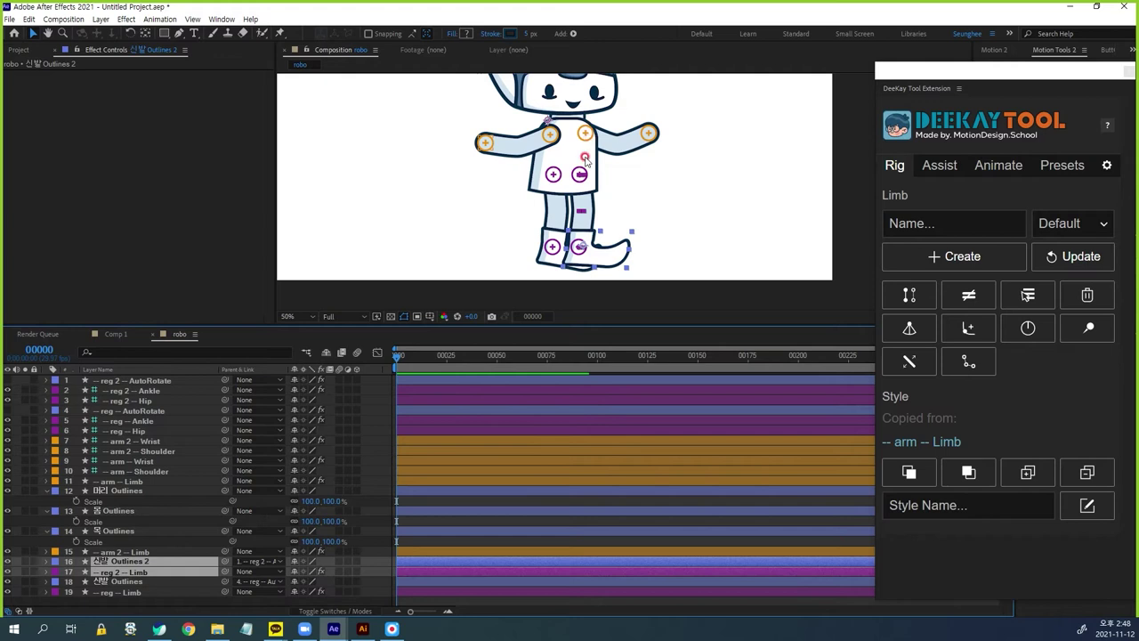
left_click(300, 522)
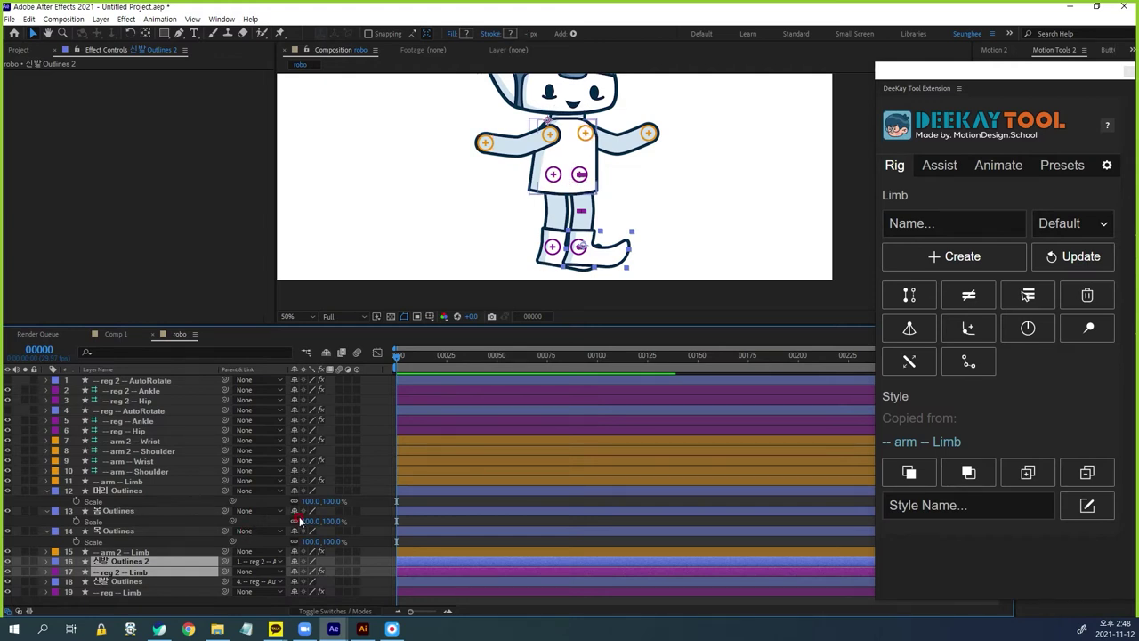
key("ctrl+shift+bracketleft")
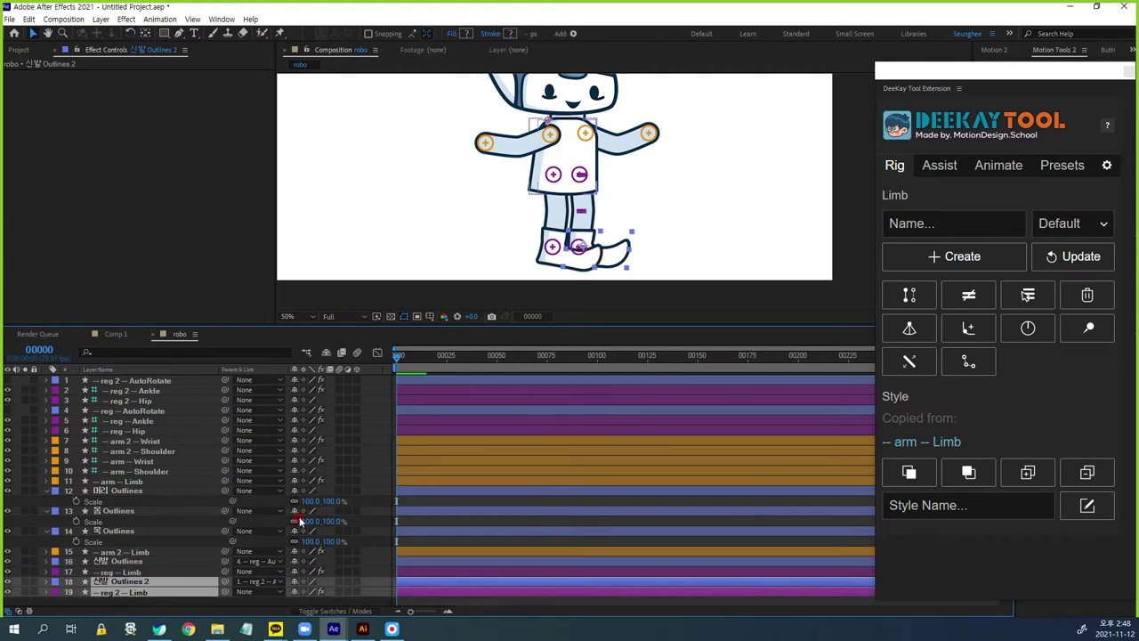
left_click(765, 308)
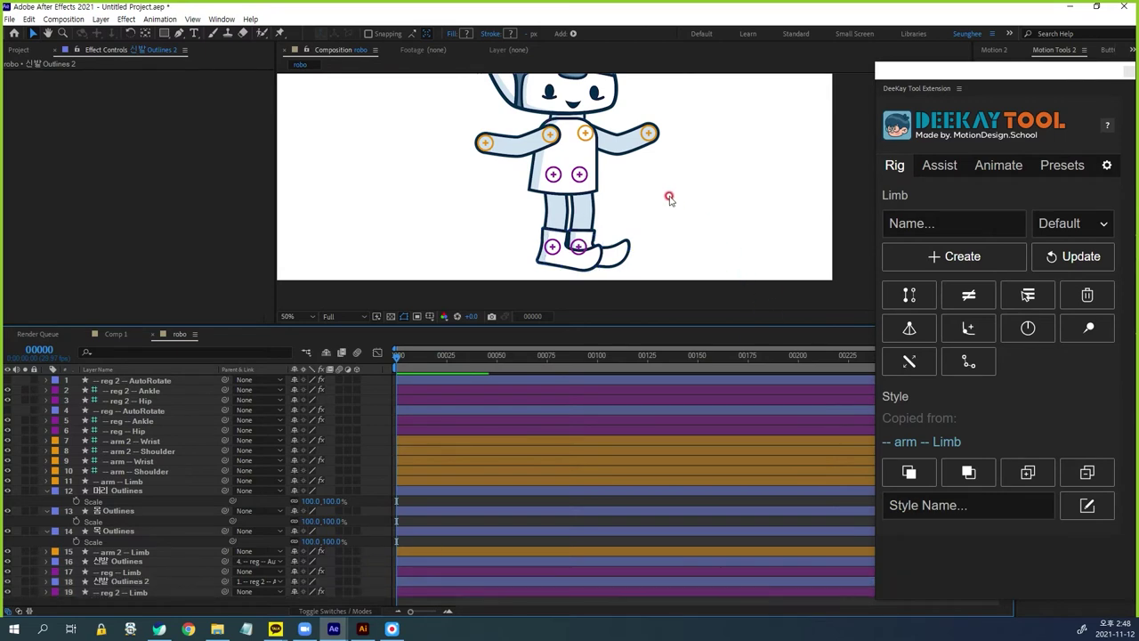
Move the anchor point of the body (몸) Outlines layer down to the pelvis, between the hip controllers
left_click_drag(662, 191, 641, 232)
left_click(550, 194)
left_click(146, 34)
left_click_drag(543, 196, 556, 218)
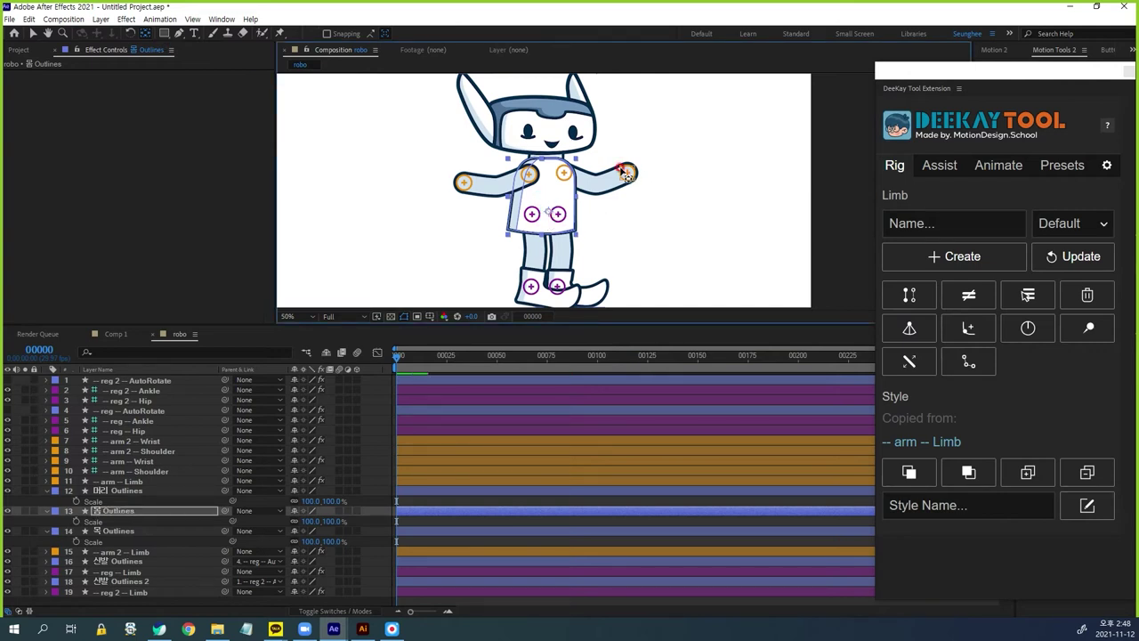
Move the anchor point of the neck (목) Outlines layer slightly down, toward the base of the neck
left_click(129, 531)
scroll(567, 161, "up", 2)
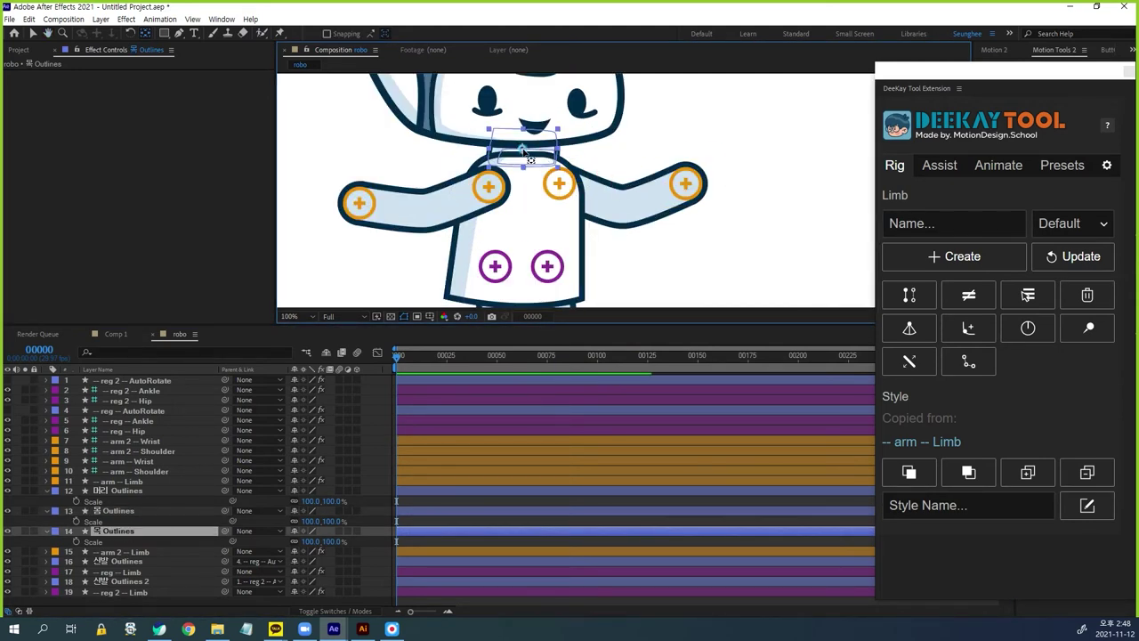
key("Return")
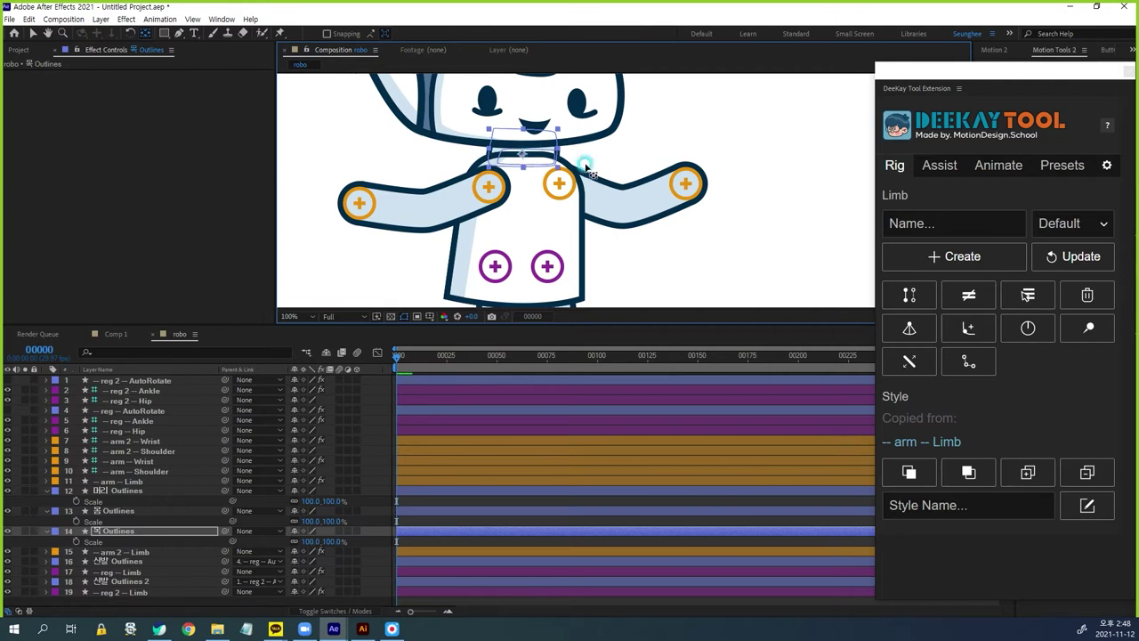
Move the anchor point of the head (머리) Outlines layer to the chin, where the head meets the neck
left_click_drag(624, 171, 638, 269)
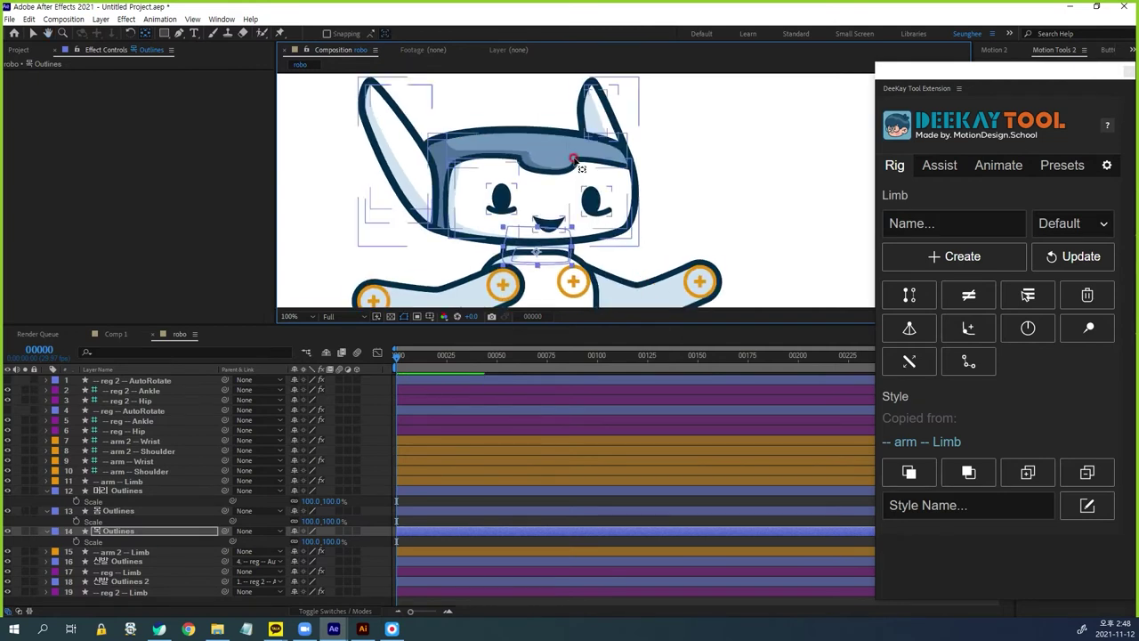
left_click(556, 155)
left_click_drag(499, 165, 534, 195)
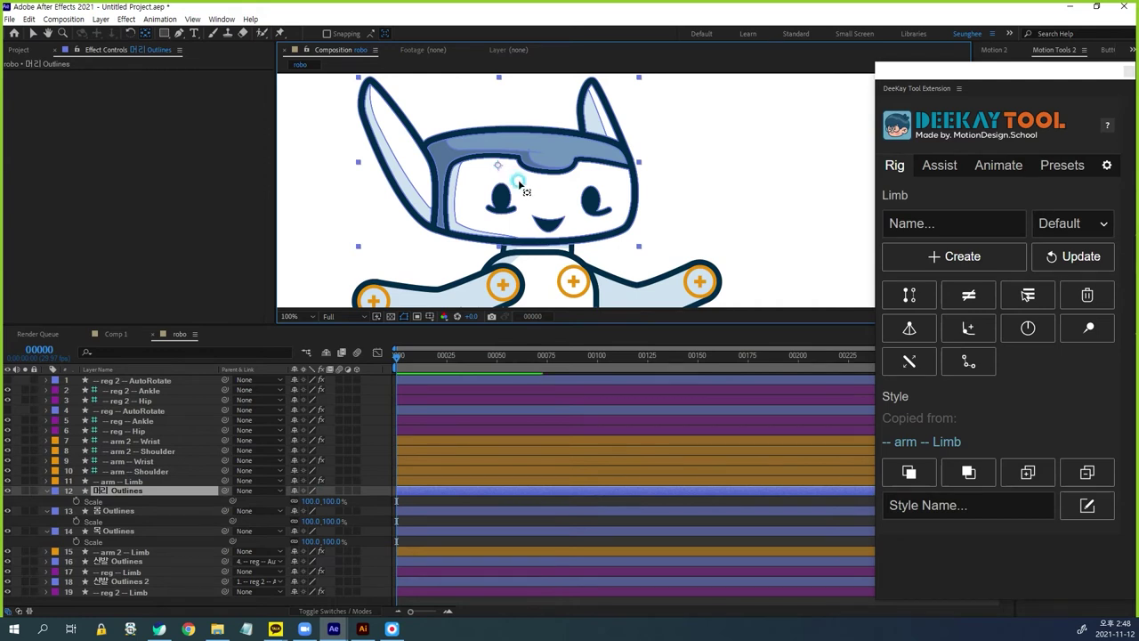
key("Return")
left_click_drag(546, 247, 543, 241)
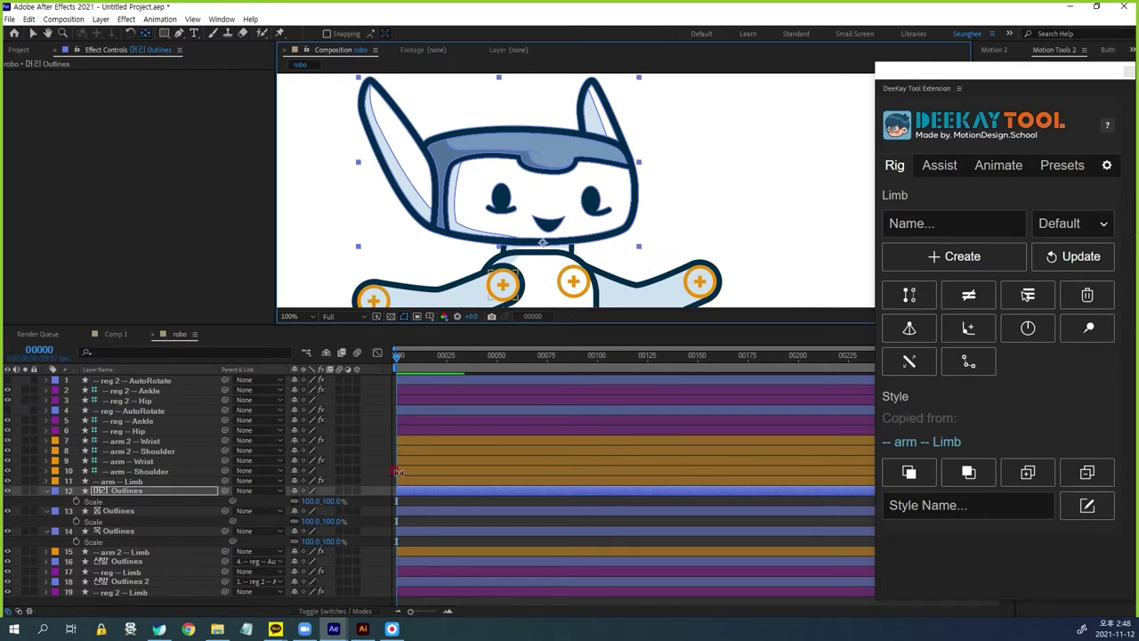
left_click(394, 504)
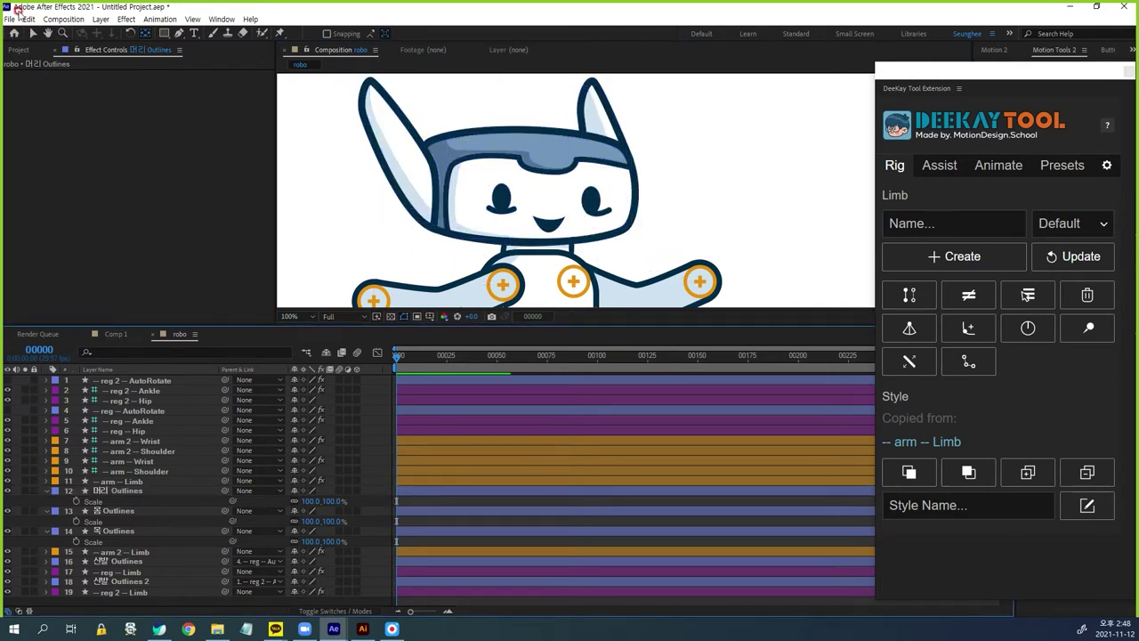
Save the project as dk.aep in the 02_Source folder
left_click(19, 49)
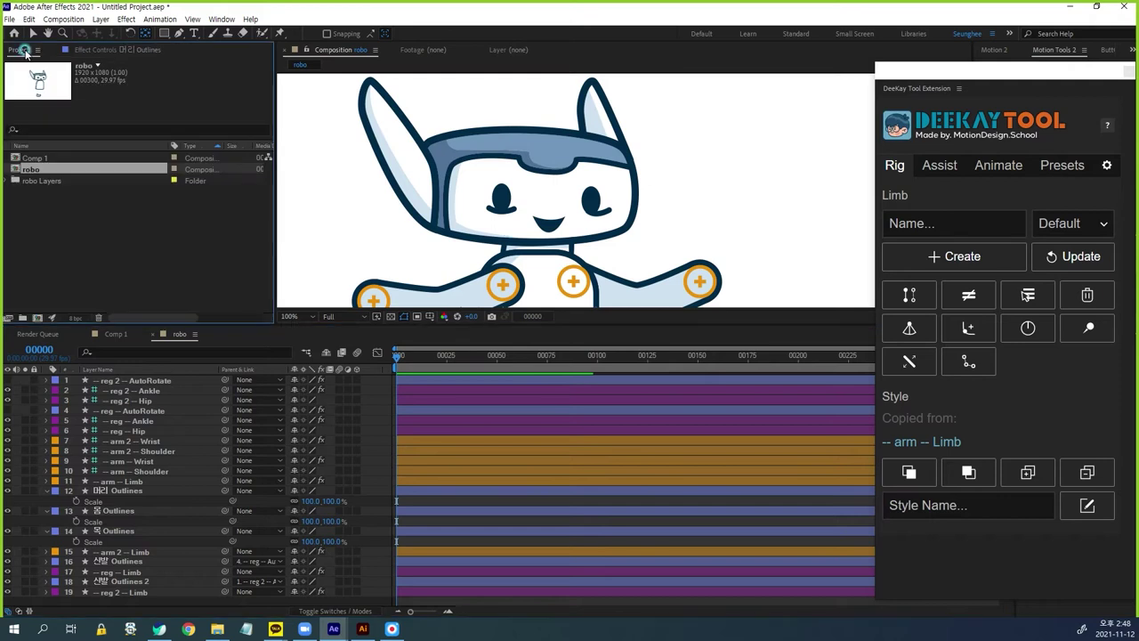
left_click(9, 19)
mouse_move(32, 128)
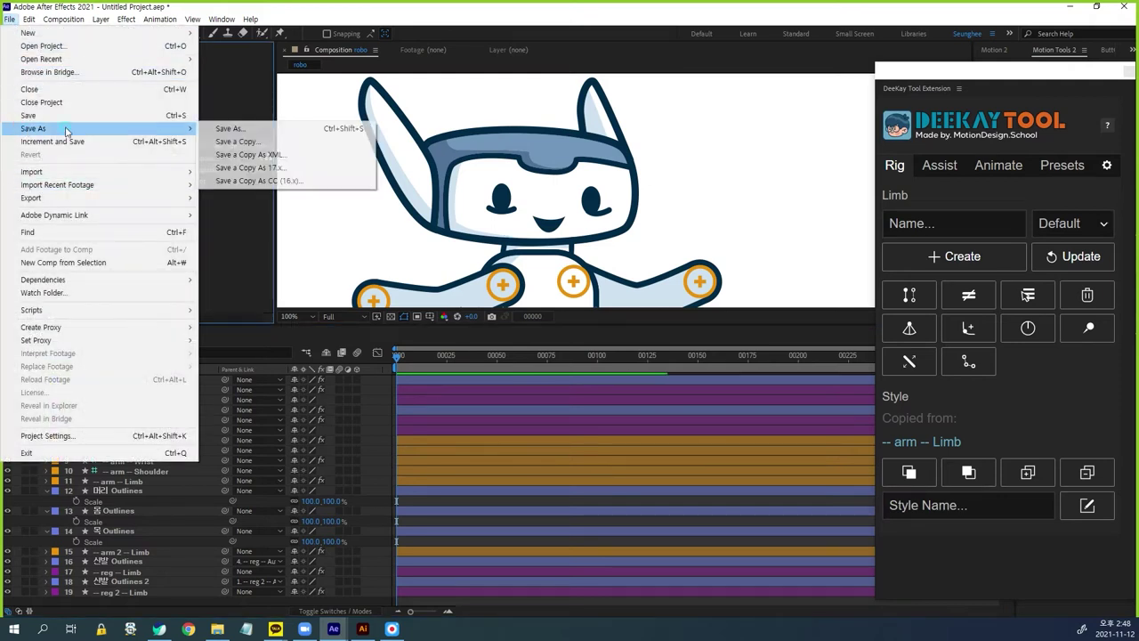
left_click(320, 127)
key("Escape")
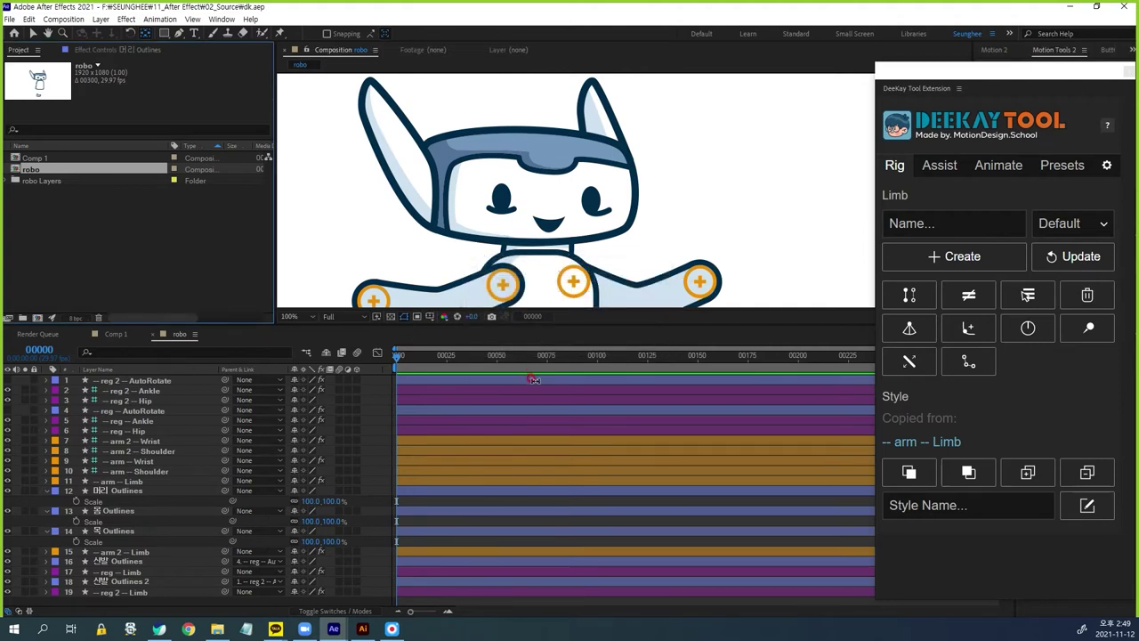
Duplicate the robo composition in the project and open the copy
scroll(659, 279, "down", 3)
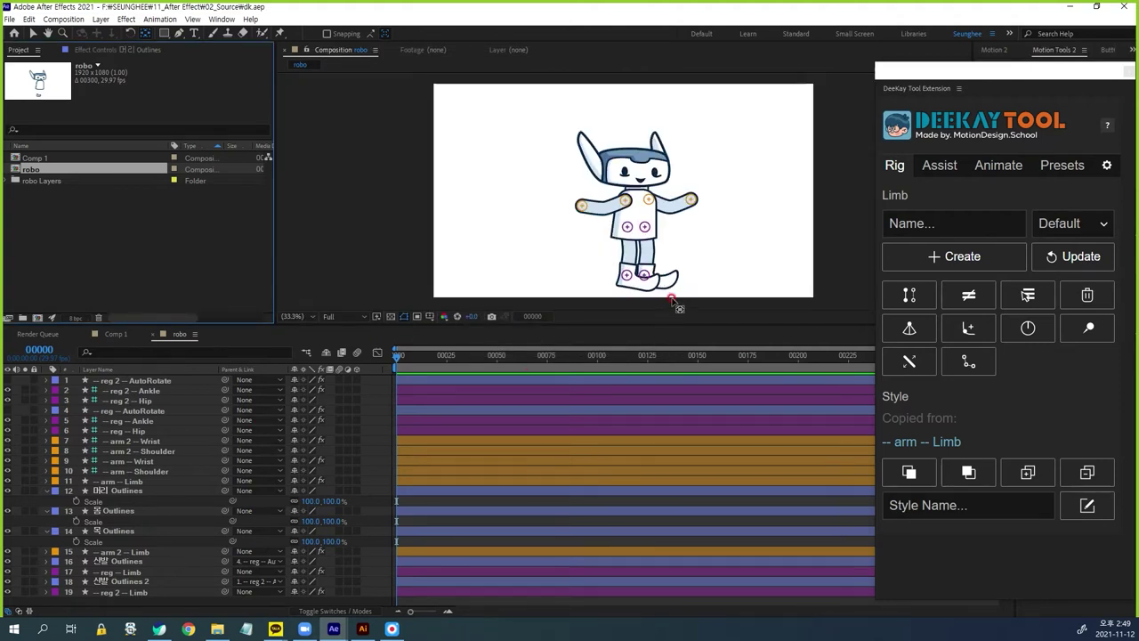
left_click(163, 254)
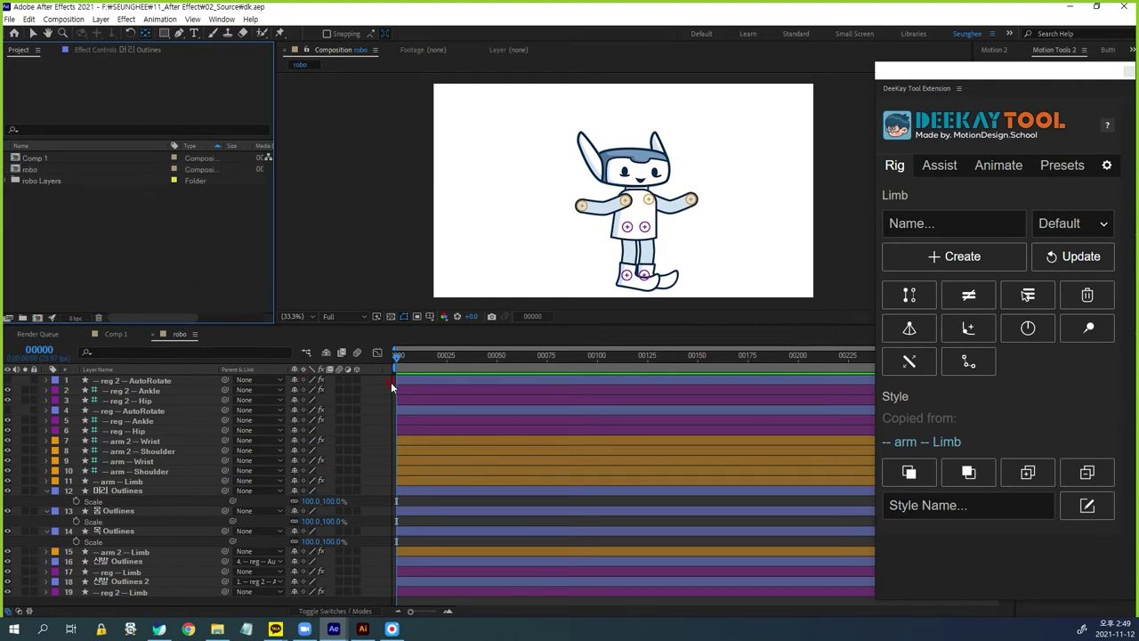
left_click(37, 159)
left_click(30, 169)
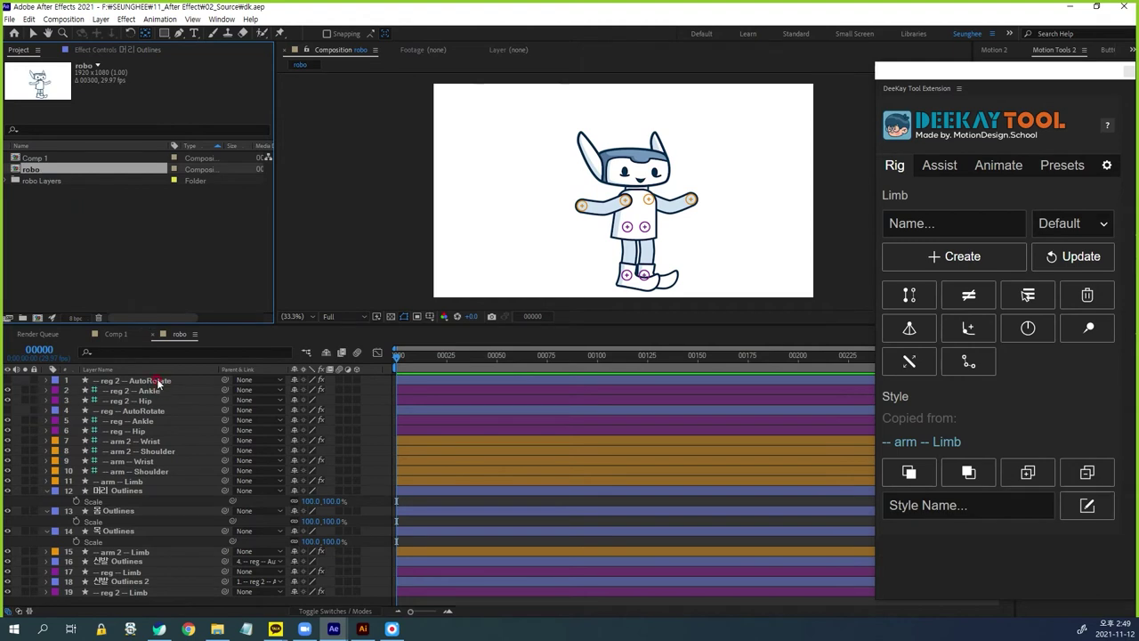
key("ctrl+d")
left_click(56, 187)
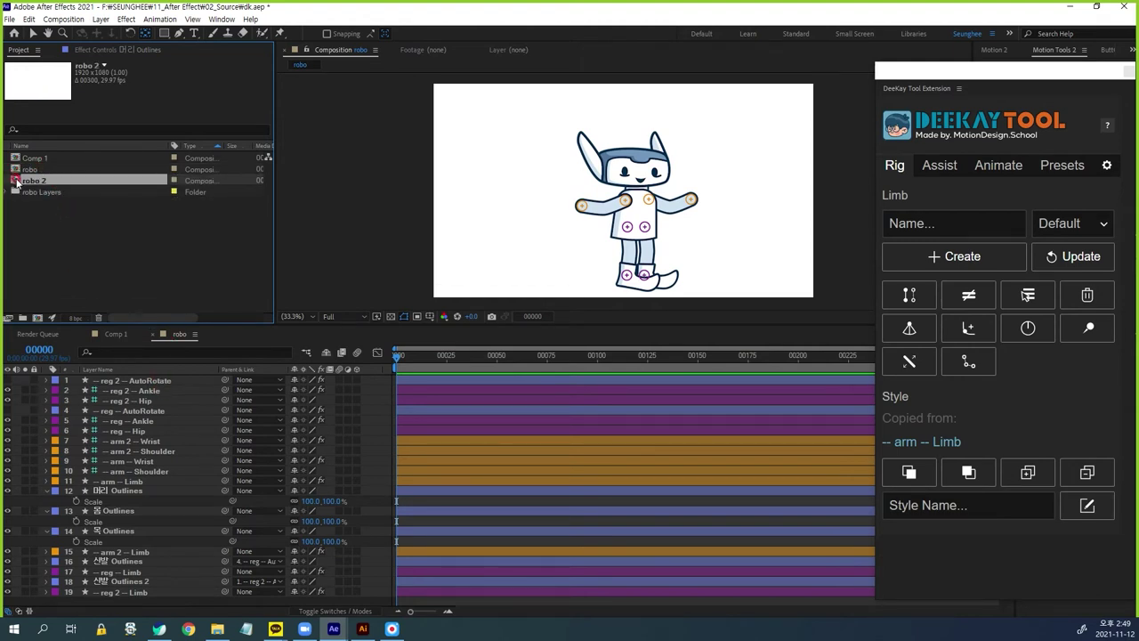
double_click(18, 181)
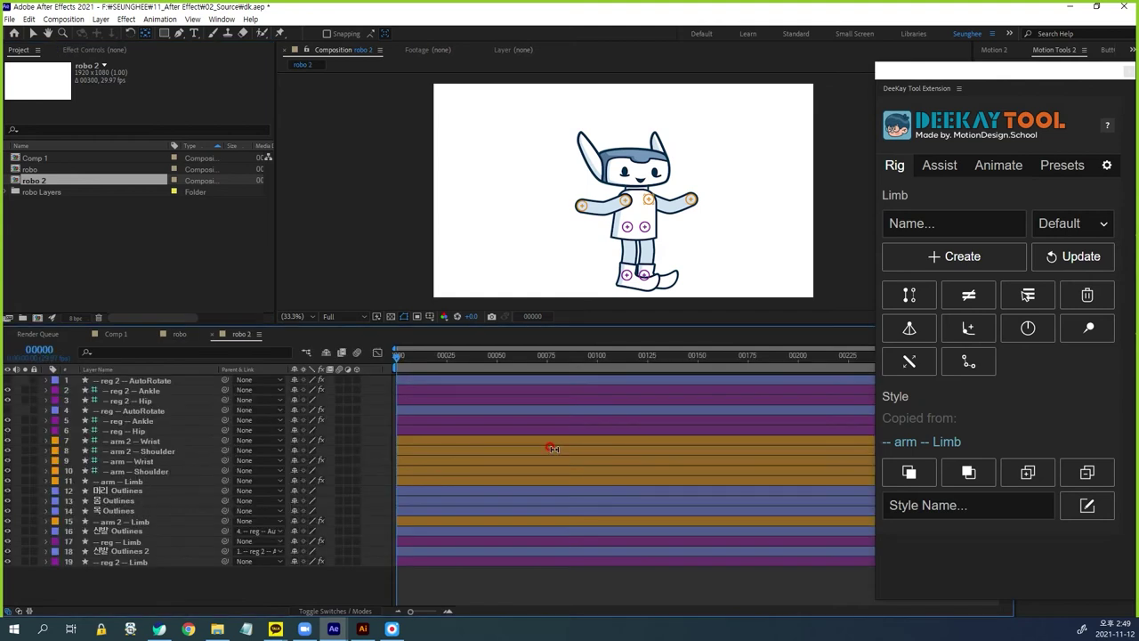
Bring up the DeeKay Tool animation rig setup for the duplicated composition
left_click(995, 169)
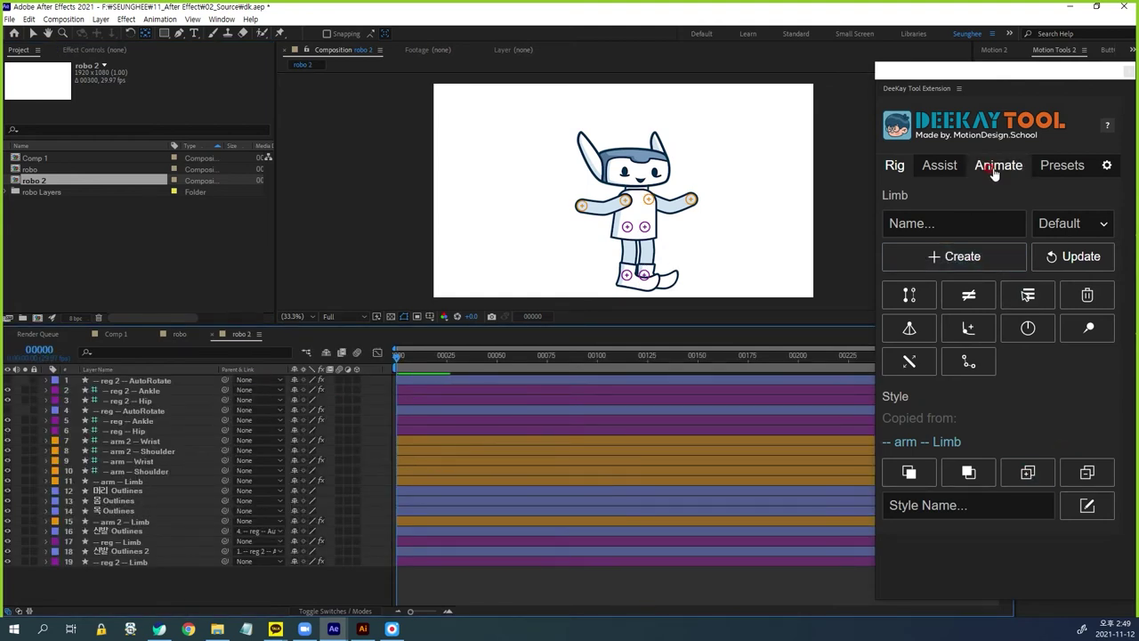
left_click(975, 267)
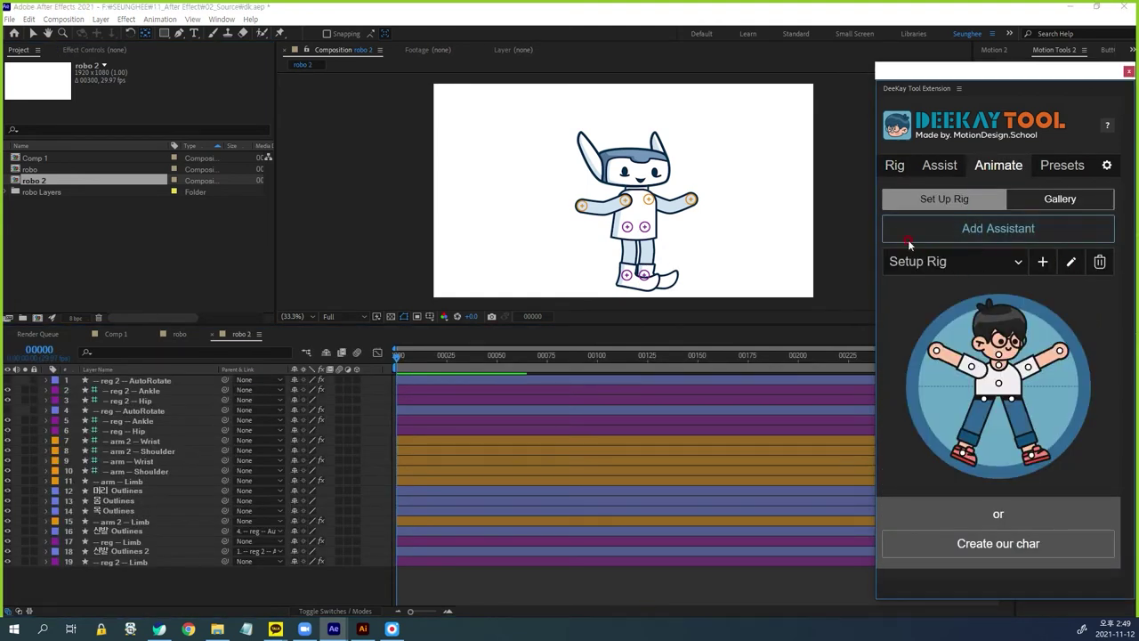
Add a new rig named "walk" in the DeeKay Tool character rig setup
left_click(974, 269)
left_click(1043, 261)
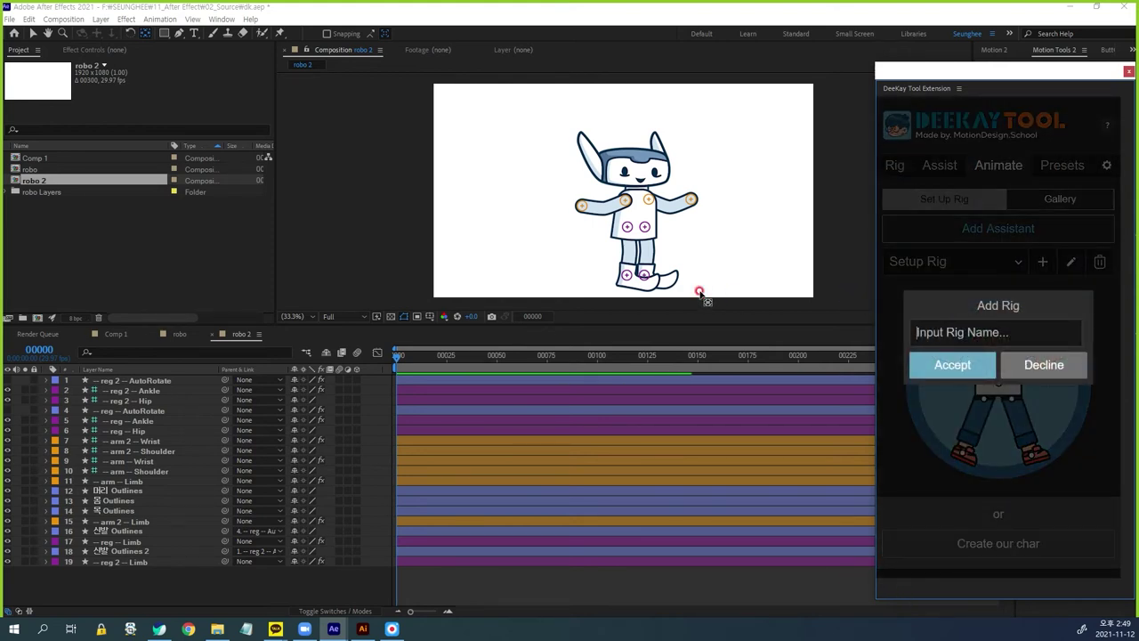
type("w")
left_click(993, 366)
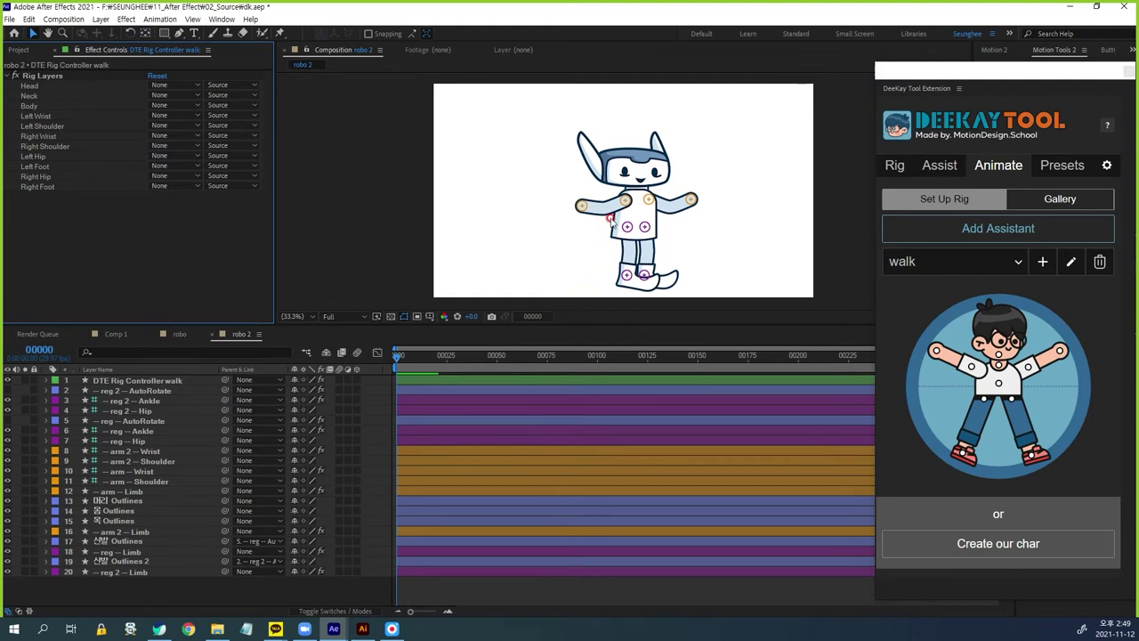
Assign the arm Shoulder and arm Wrist controllers to the right arm of the walk rig
left_click(150, 401)
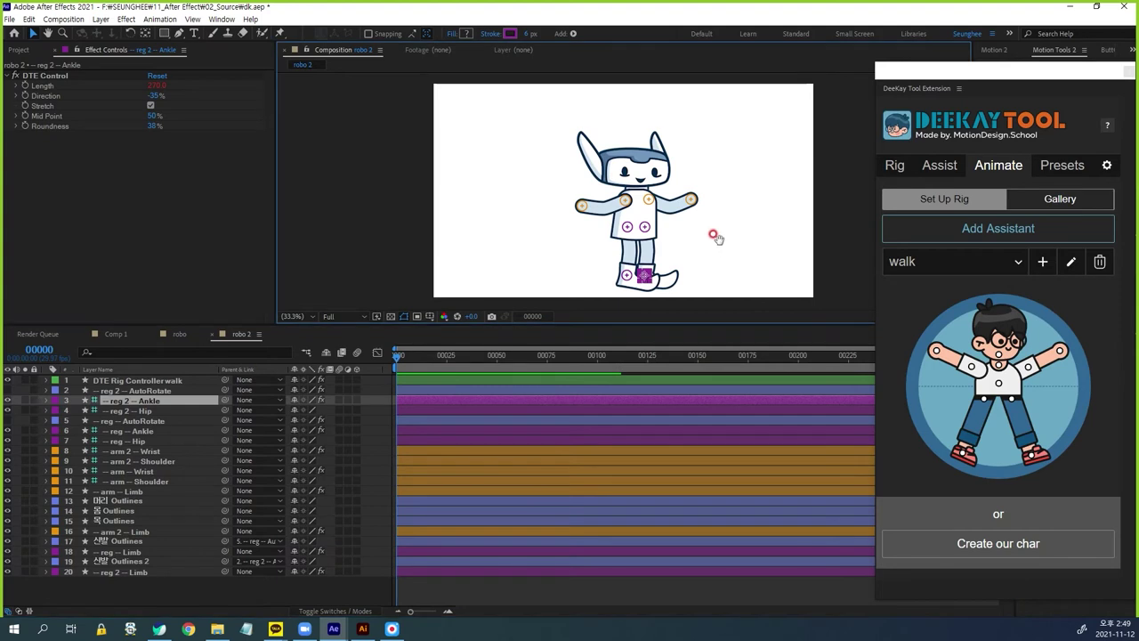
scroll(703, 227, "up", 5)
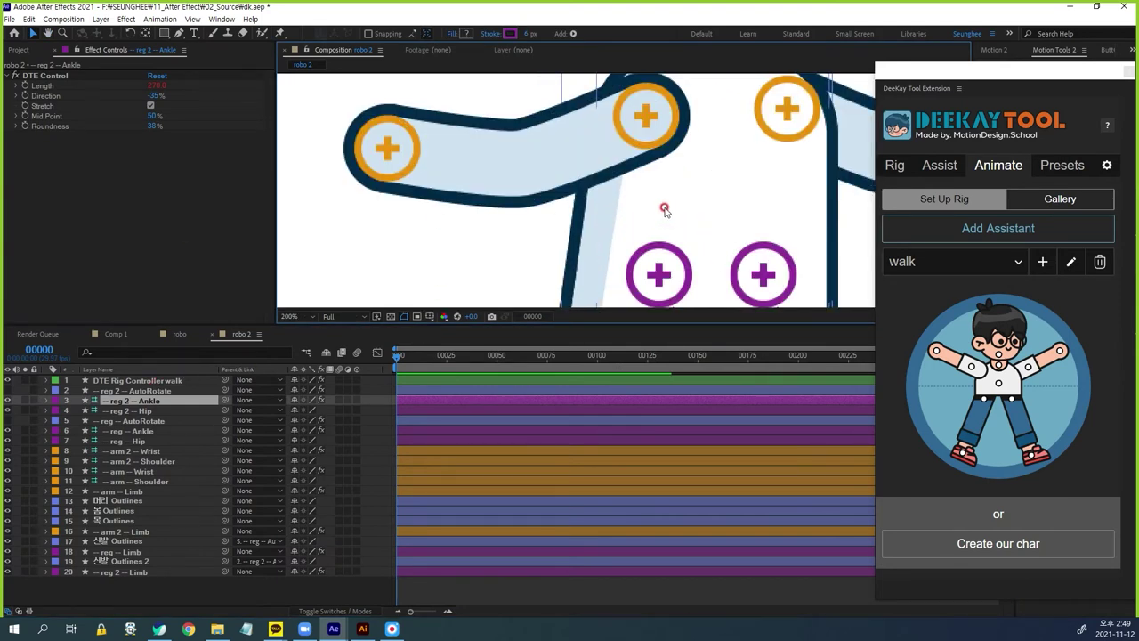
scroll(658, 201, "up", 1)
left_click(643, 159)
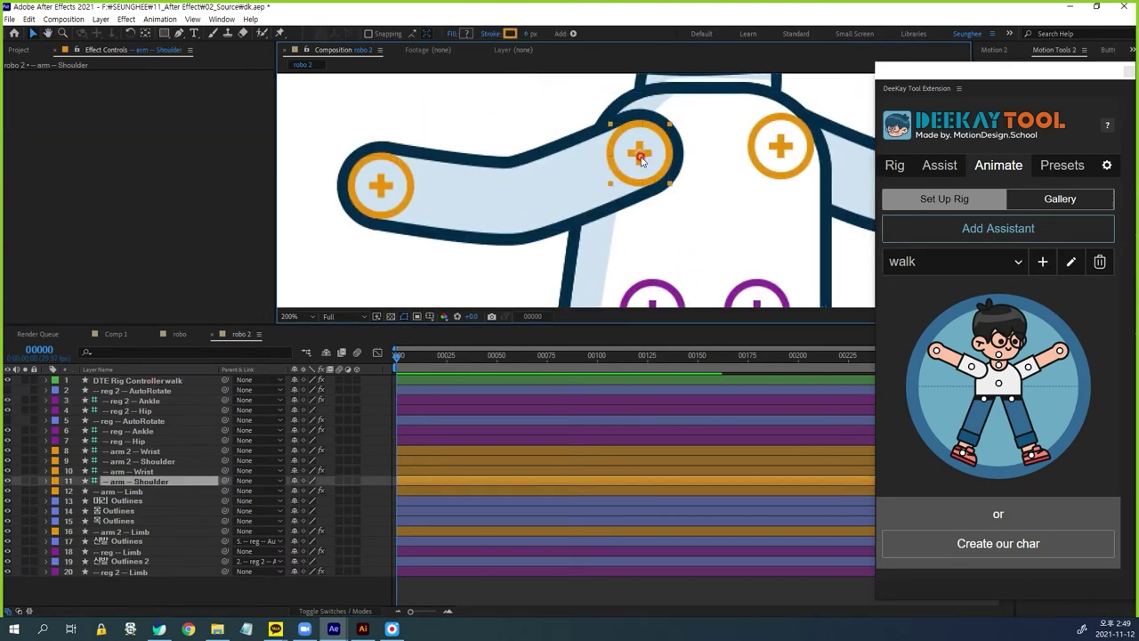
left_click(381, 184, "shift")
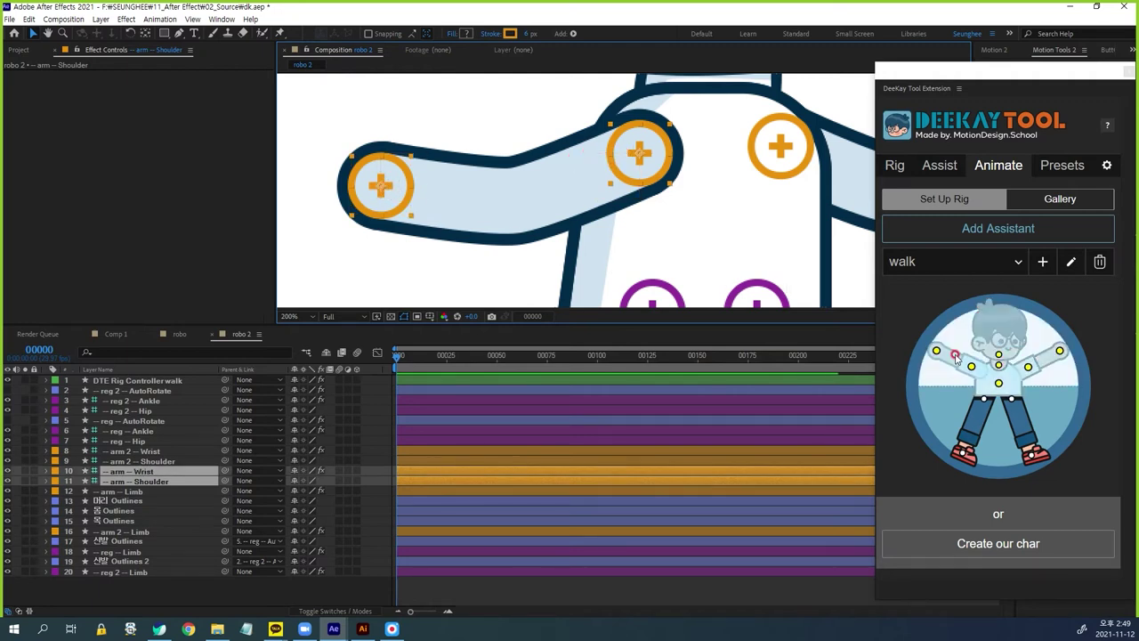
left_click(955, 357)
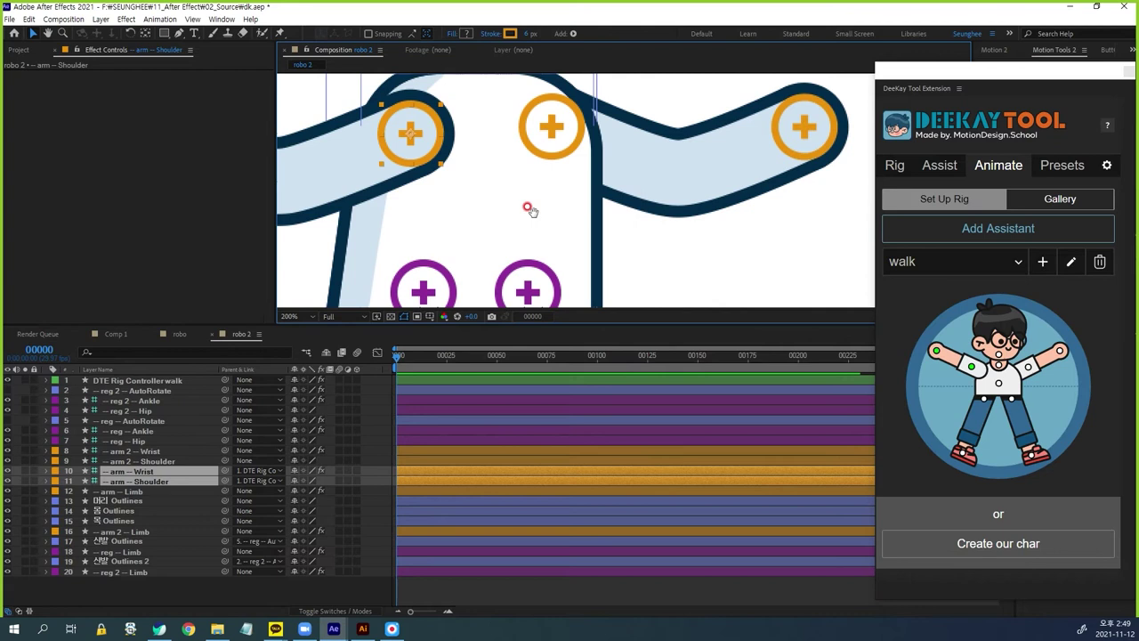
Assign the arm 2 Shoulder and arm 2 Wrist controllers to the rig's left arm
left_click(549, 129)
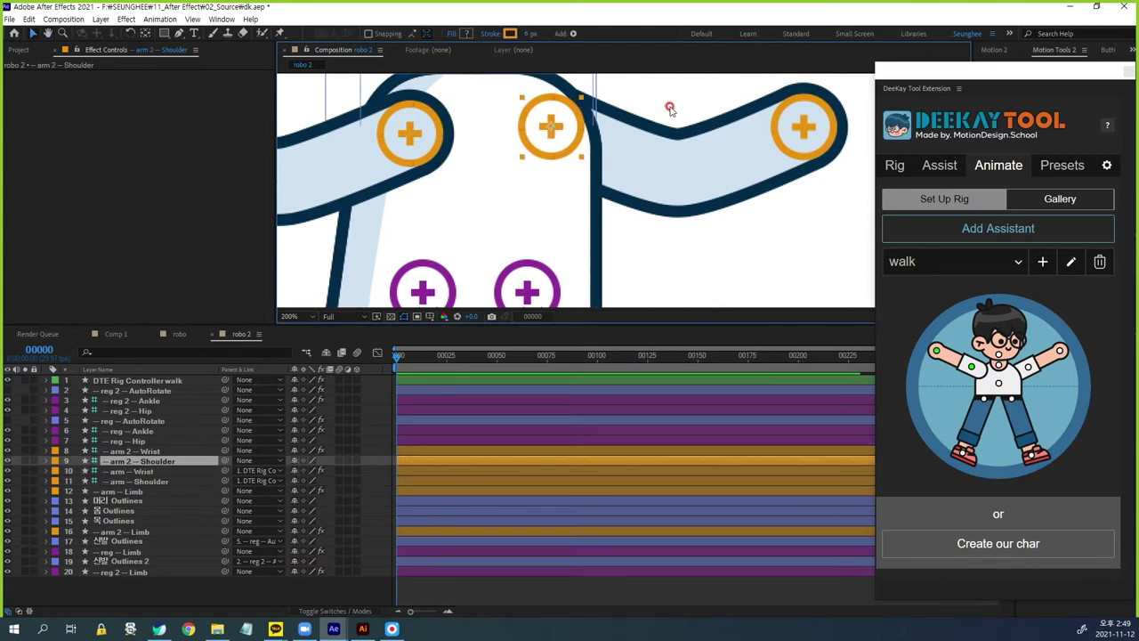
left_click(806, 124, "shift")
left_click(1048, 388)
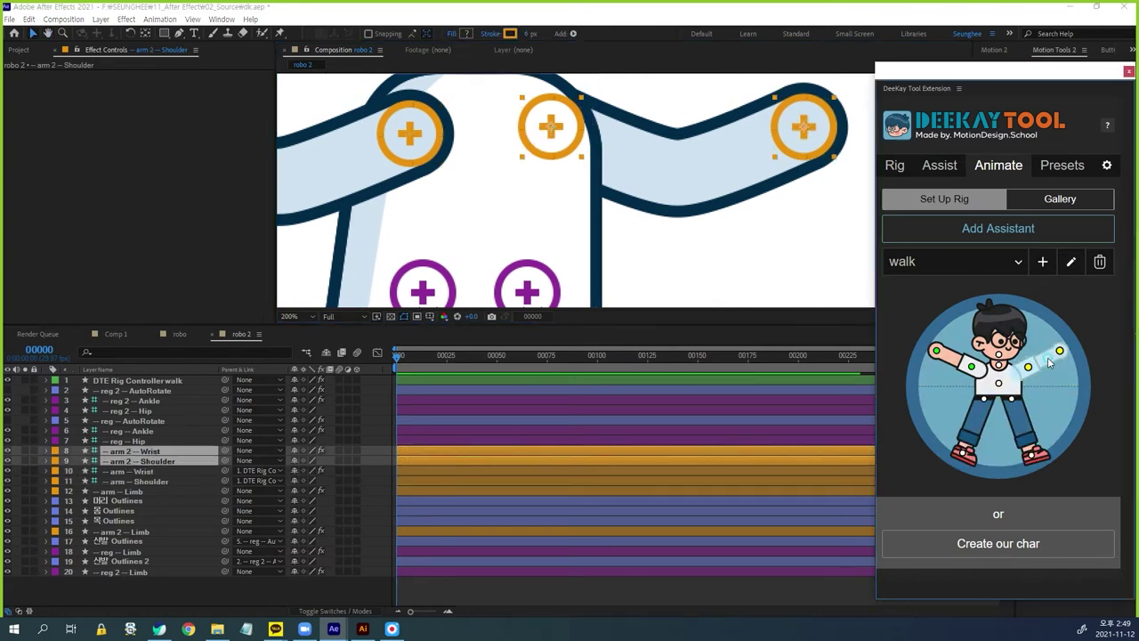
Assign the reg Hip and reg Ankle controllers to the rig's right leg
left_click_drag(673, 259, 715, 137)
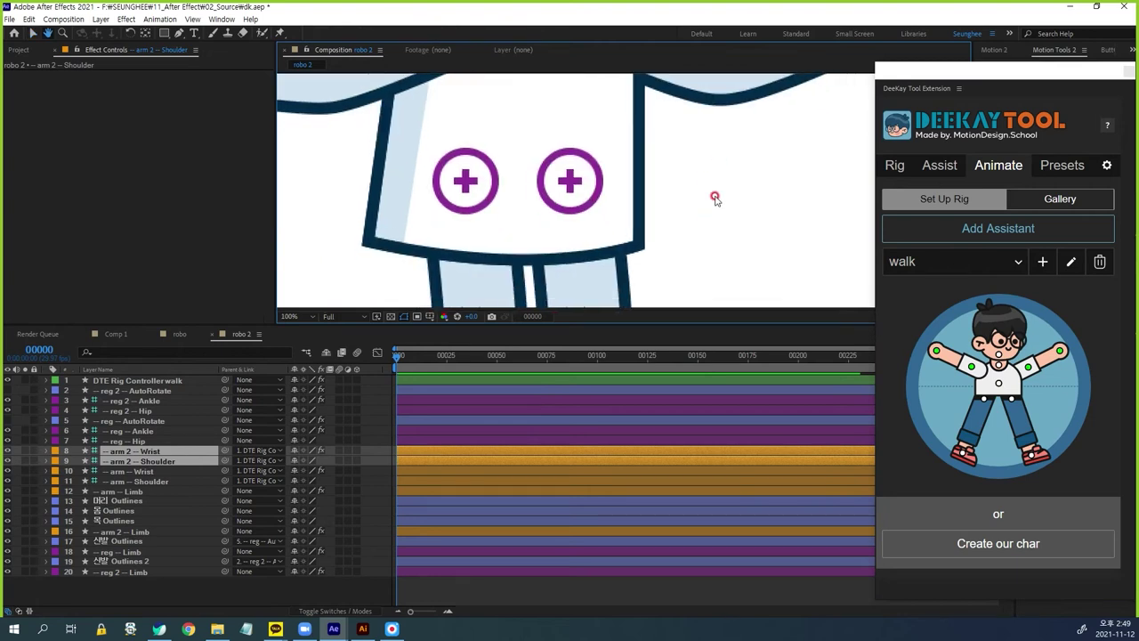
scroll(611, 189, "down", 1)
scroll(685, 213, "down", 2)
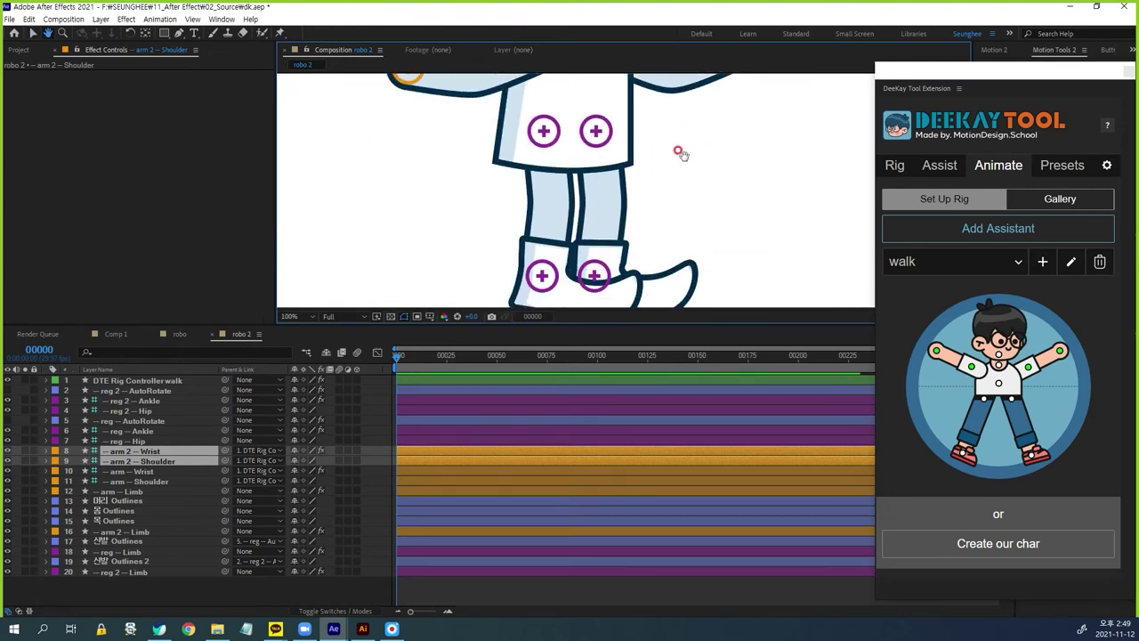
left_click(545, 132)
left_click(544, 277, "shift")
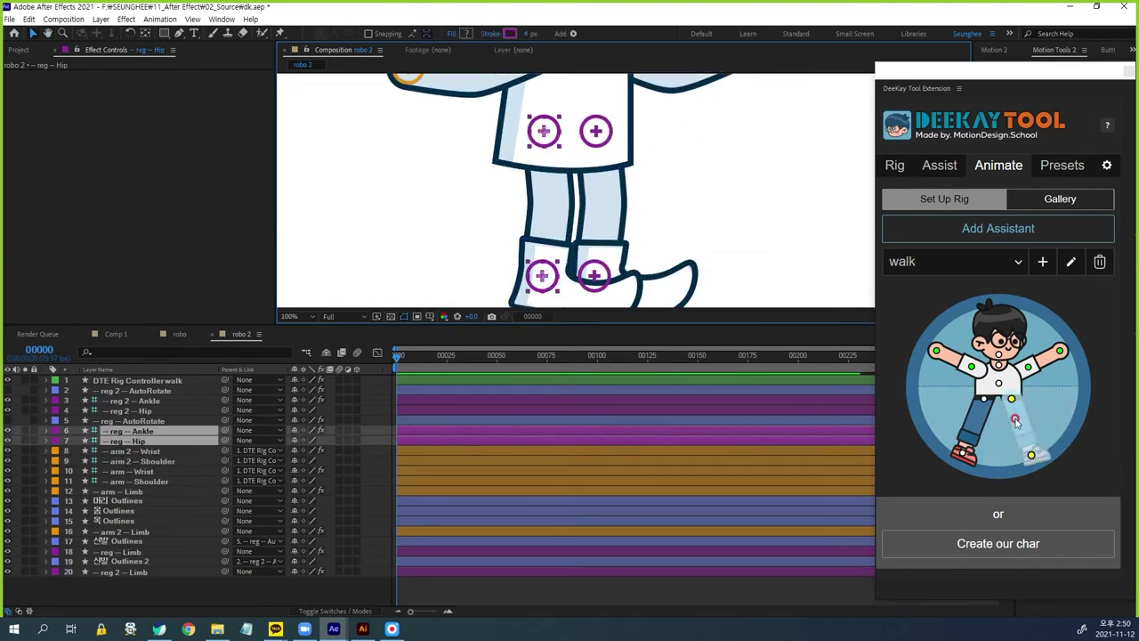
left_click(974, 429)
Assign the reg 2 Hip and reg 2 Ankle controllers to the rig's left leg
left_click(596, 131)
left_click(596, 275, "shift")
left_click(1029, 429)
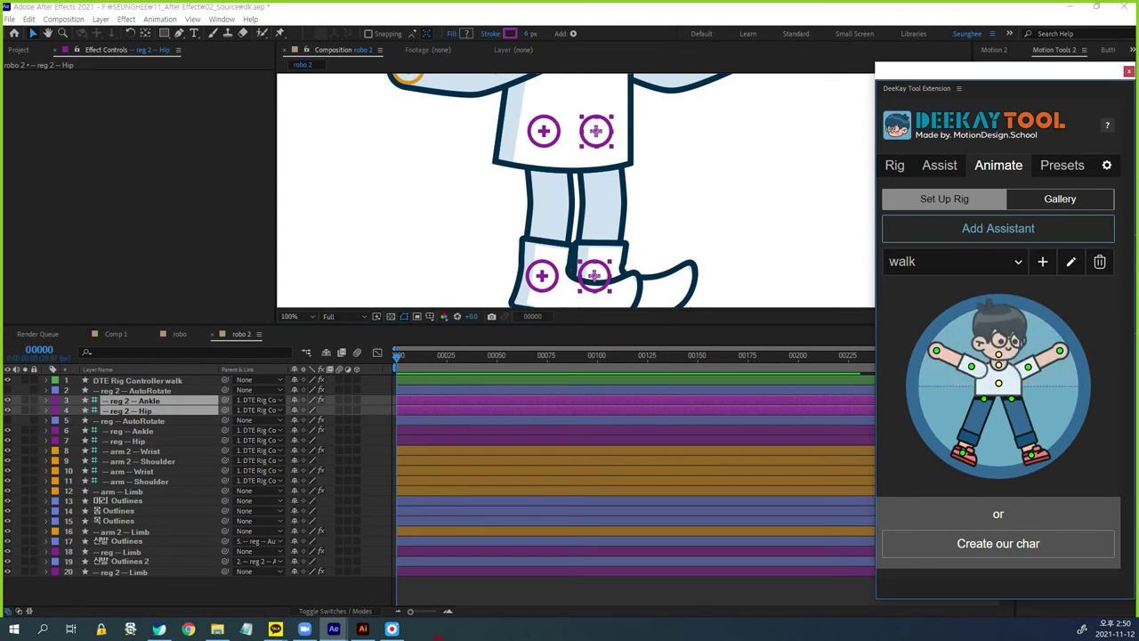
Assign the head, body and neck outline layers together to the rig's head and torso points, then deselect the layers
left_click(102, 511)
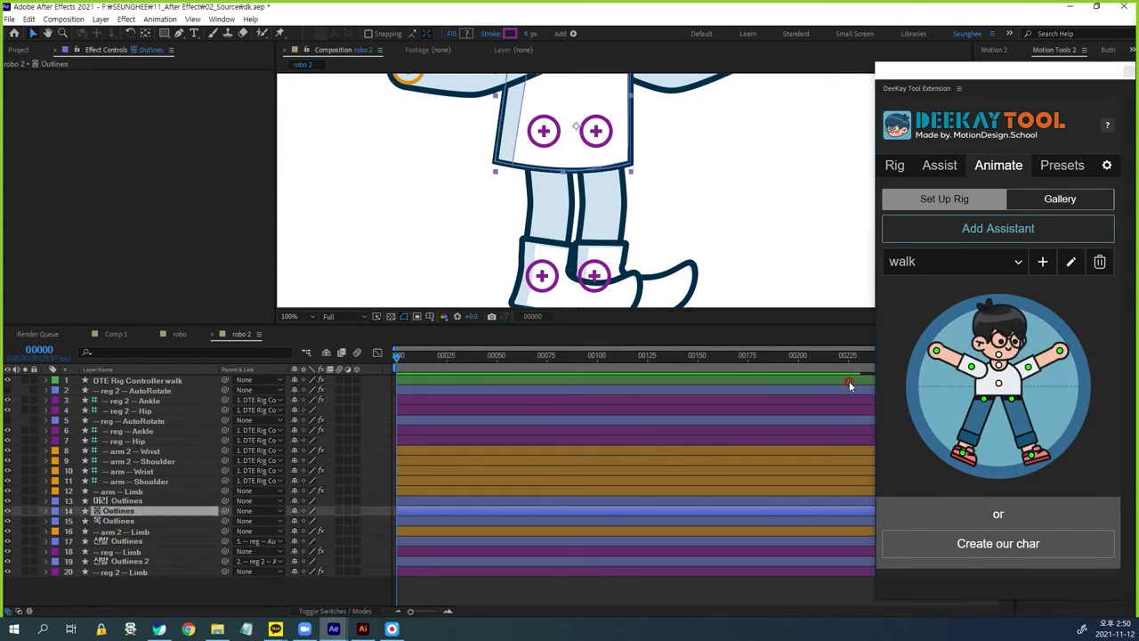
left_click(120, 522, "ctrl")
left_click(116, 501, "ctrl")
left_click(1007, 383)
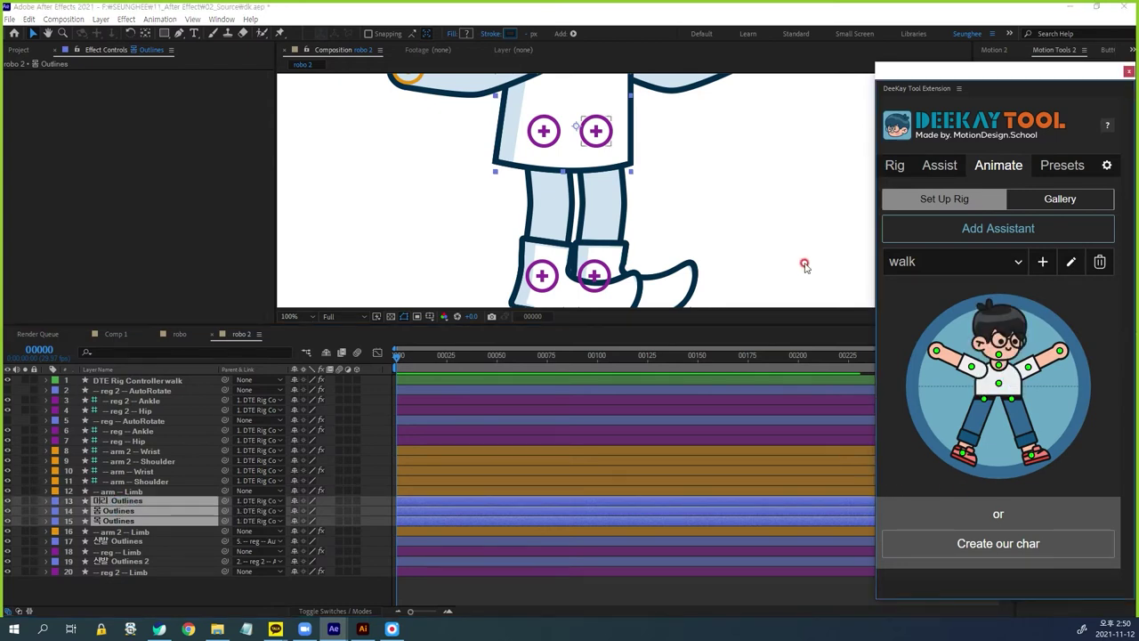
scroll(729, 218, "down", 3)
scroll(721, 205, "down", 1)
scroll(688, 225, "up", 2)
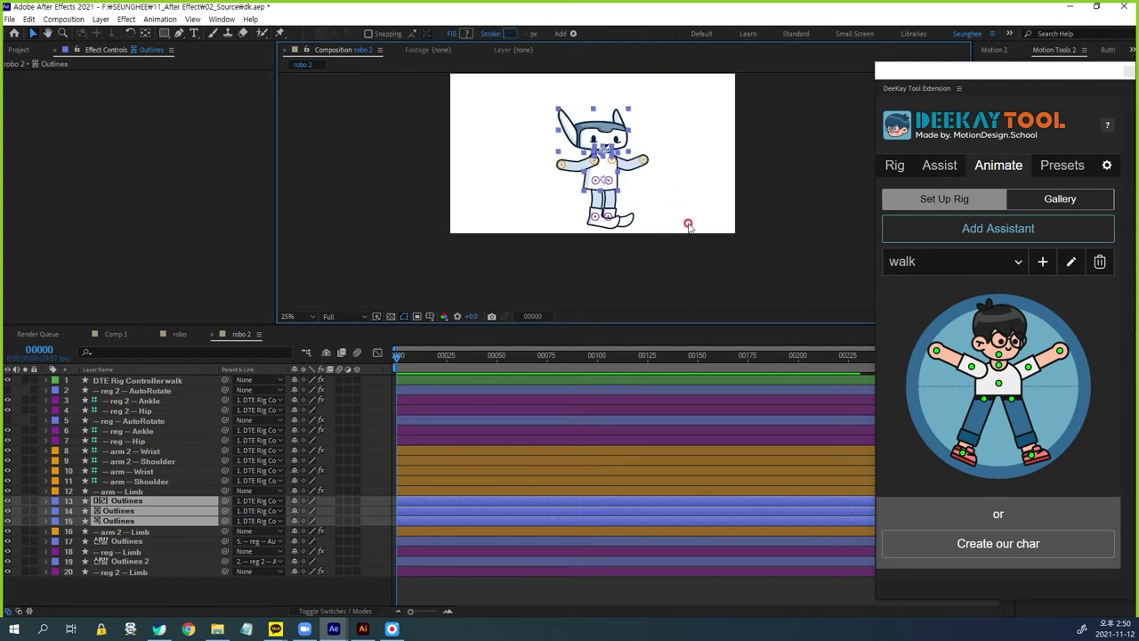
left_click(534, 612)
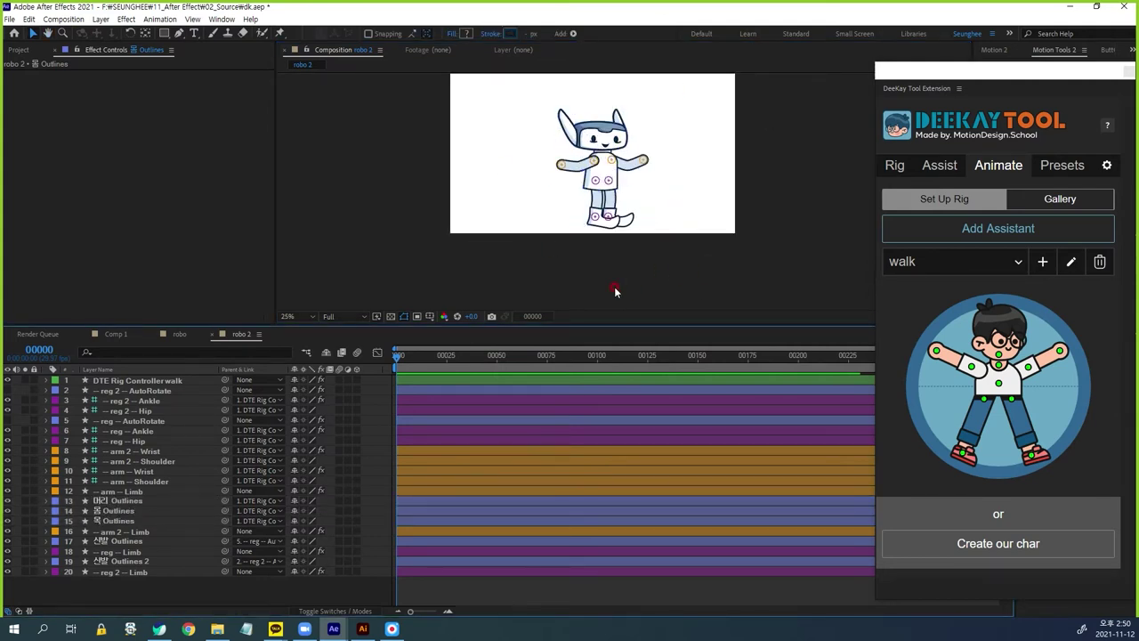
Save the project, duplicate the robo 2 composition and open the copy, robo 3
key("ctrl+s")
left_click(19, 50)
left_click(99, 257)
left_click(38, 182)
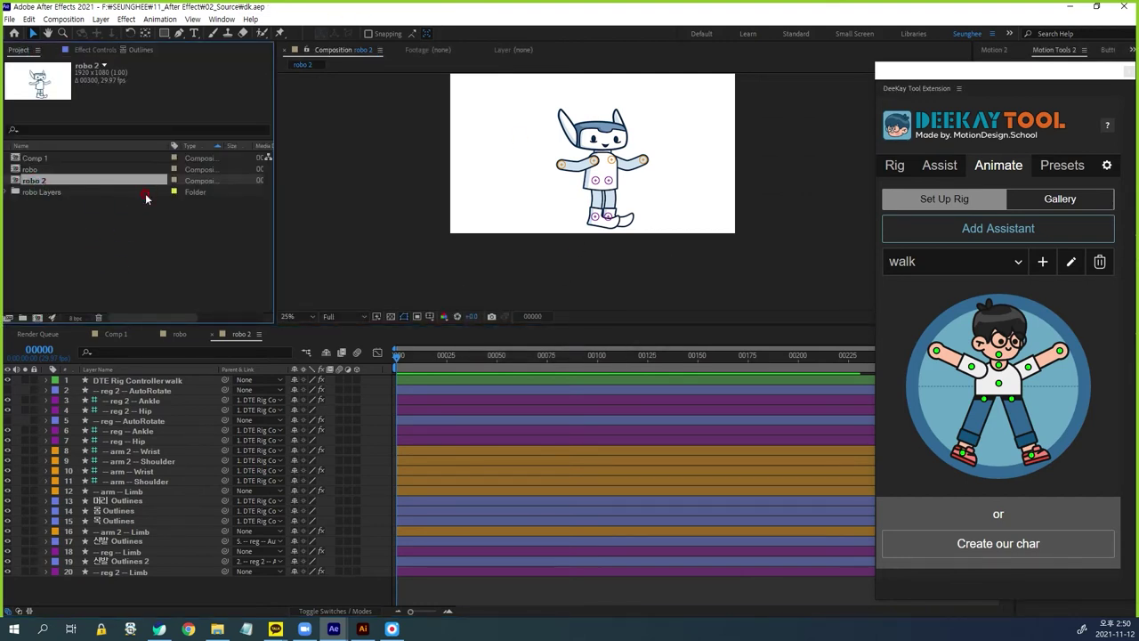
key("ctrl+d")
double_click(16, 194)
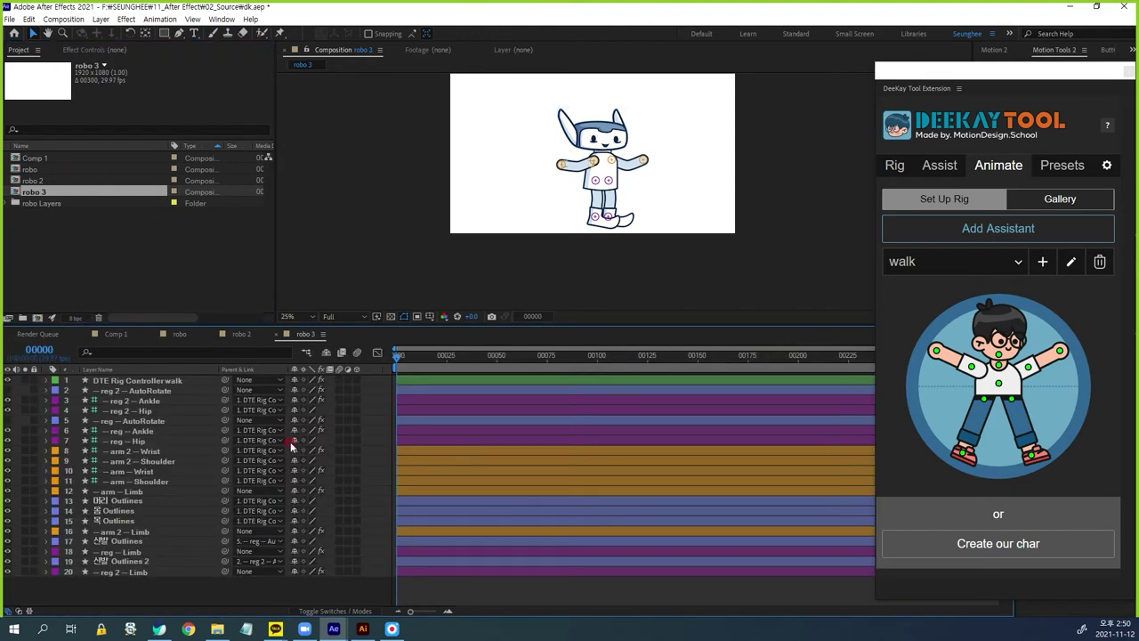
Apply the Basic Walk gallery preset to the DTE Rig Controller walk layer and play the animation from frame 0
left_click(151, 384)
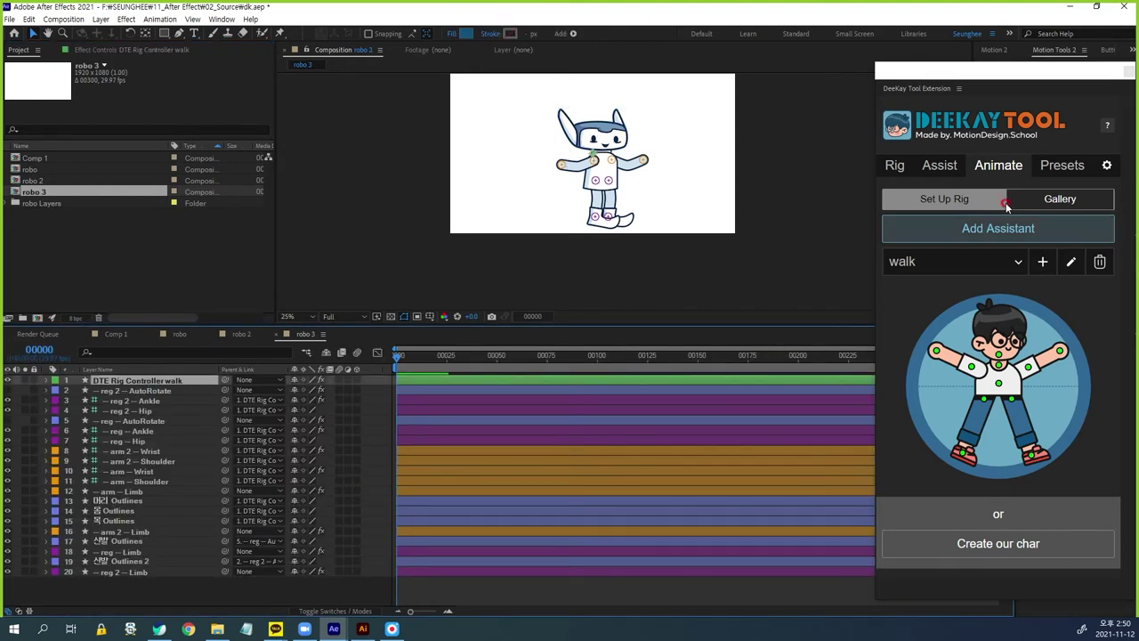
left_click(1061, 198)
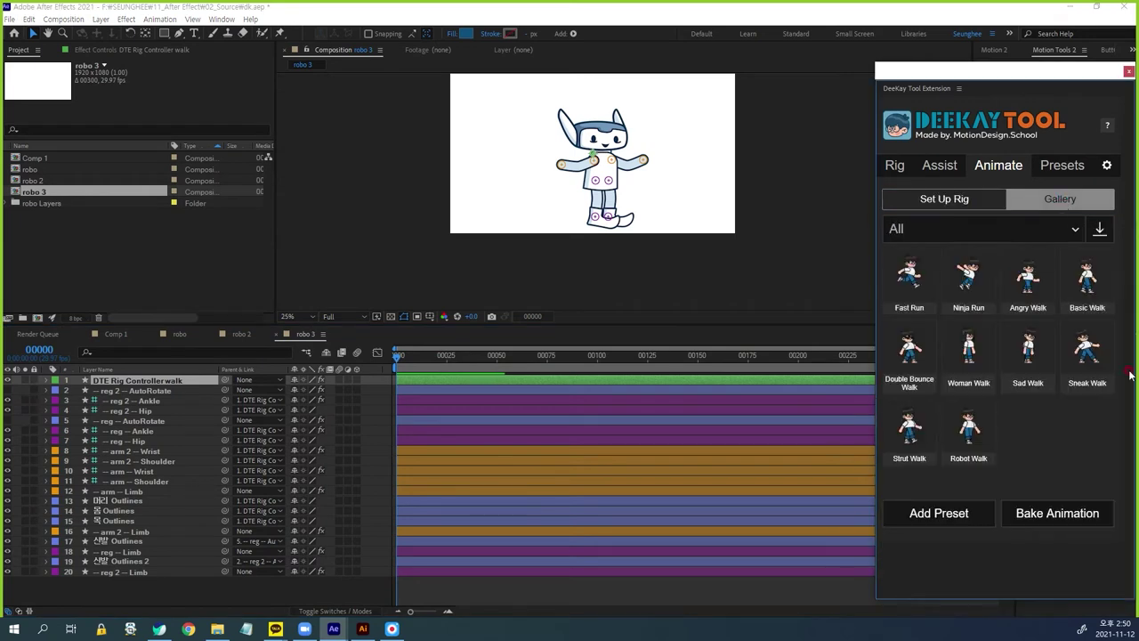
left_click(1087, 289)
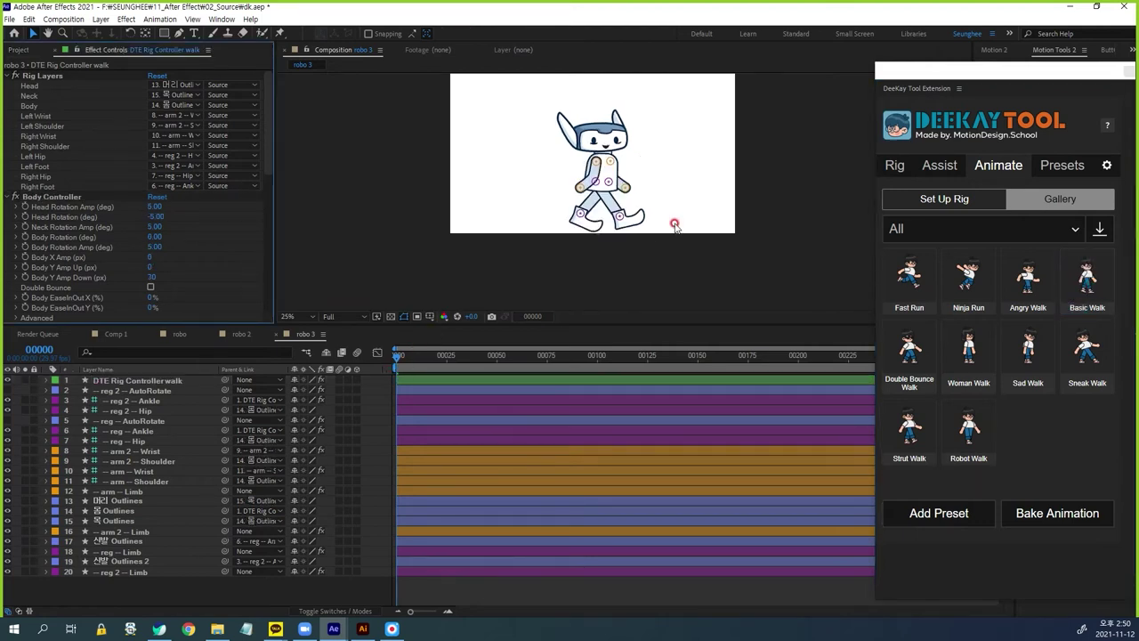
key("shift+slash")
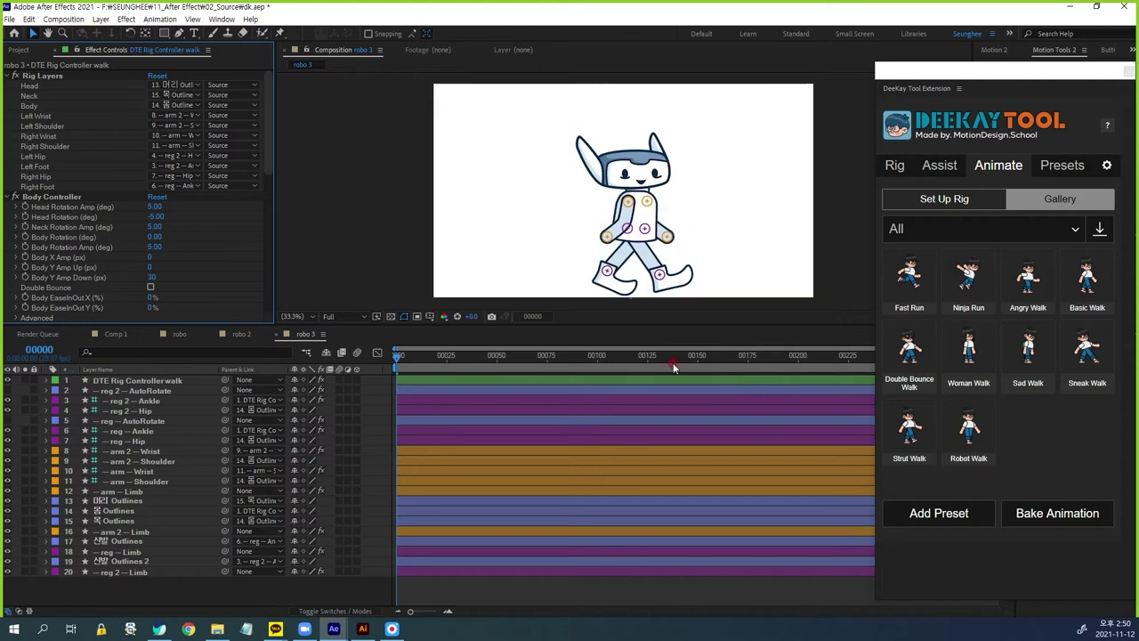
left_click(397, 359)
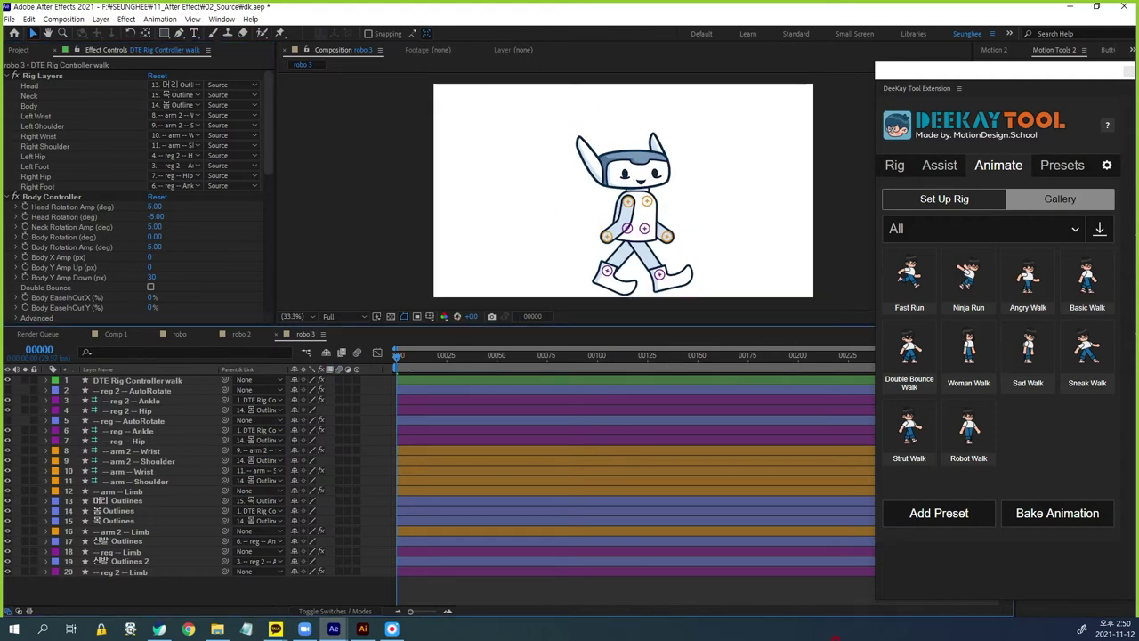
key("space")
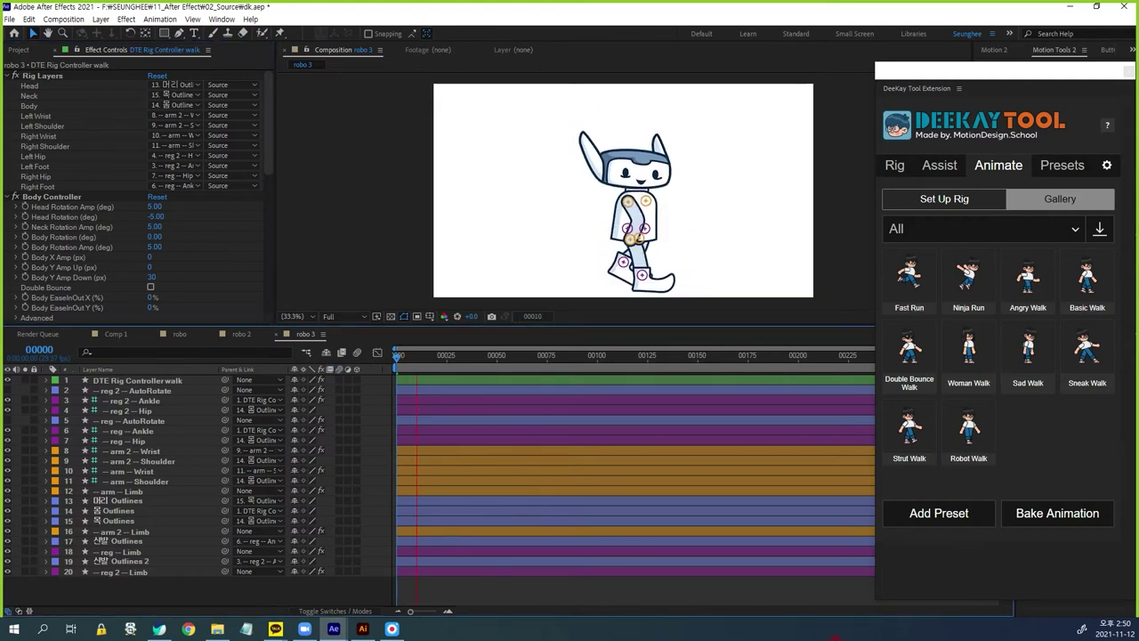
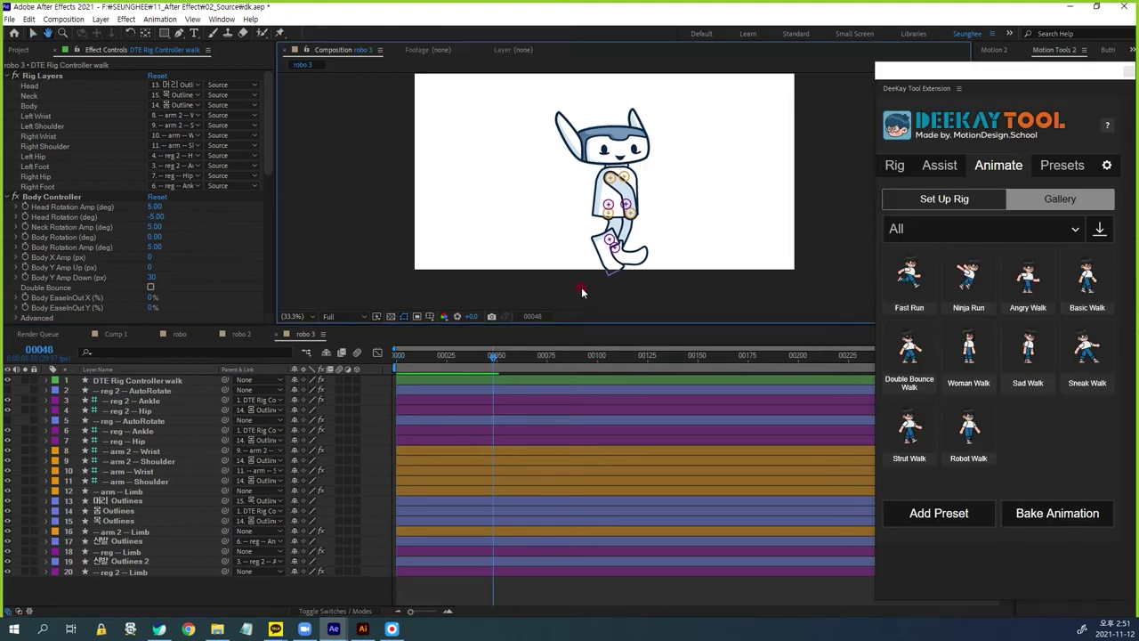
Set the bend Direction of the arm Wrist controller to 40%
scroll(652, 232, "up", 3)
scroll(682, 243, "down", 3)
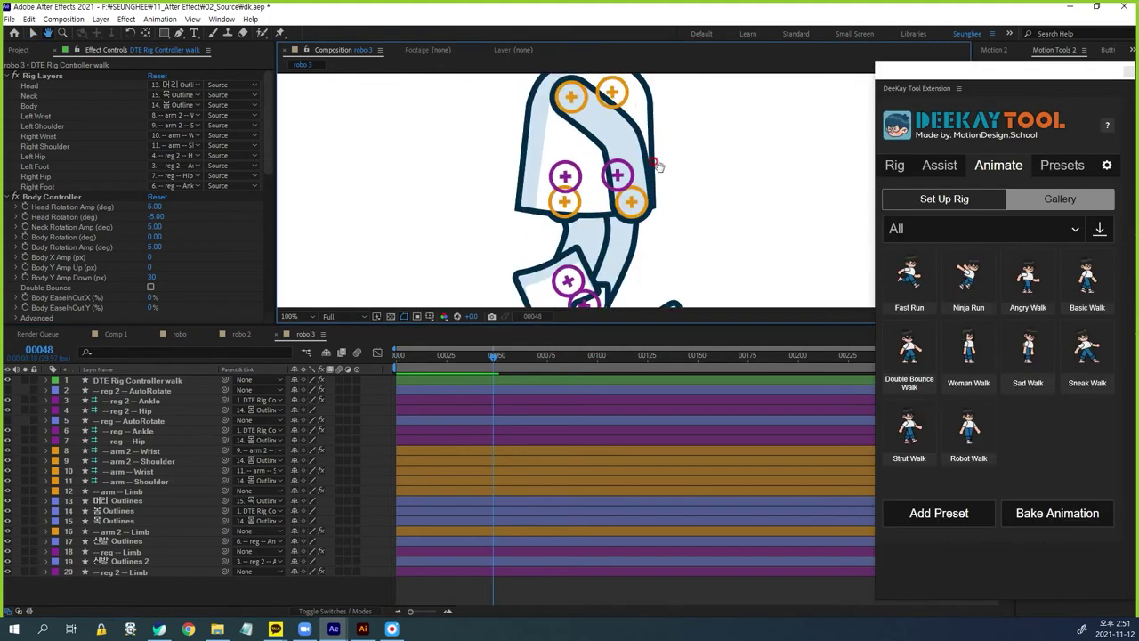
left_click(625, 187)
key("space")
left_click_drag(710, 208, 707, 293)
left_click(151, 106)
left_click_drag(154, 96, 124, 97)
left_click_drag(125, 97, 260, 147)
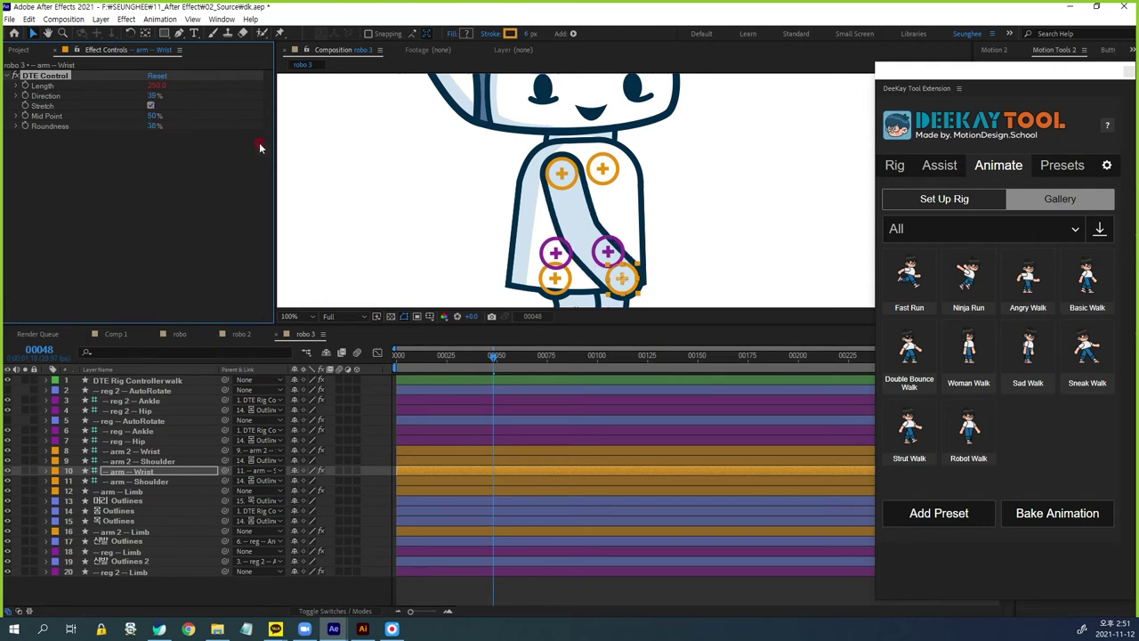
left_click(156, 97)
type("40")
key("Return")
Set the bend Direction of the arm 2 Wrist controller to 40%
left_click(153, 452)
left_click(155, 95)
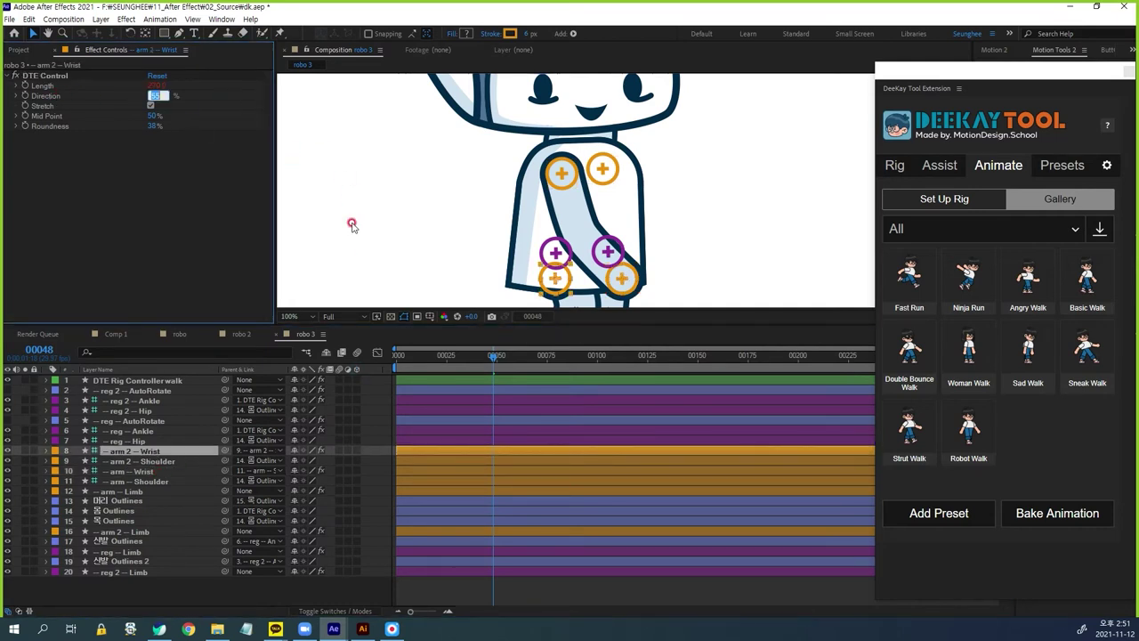
type("40")
key("Return")
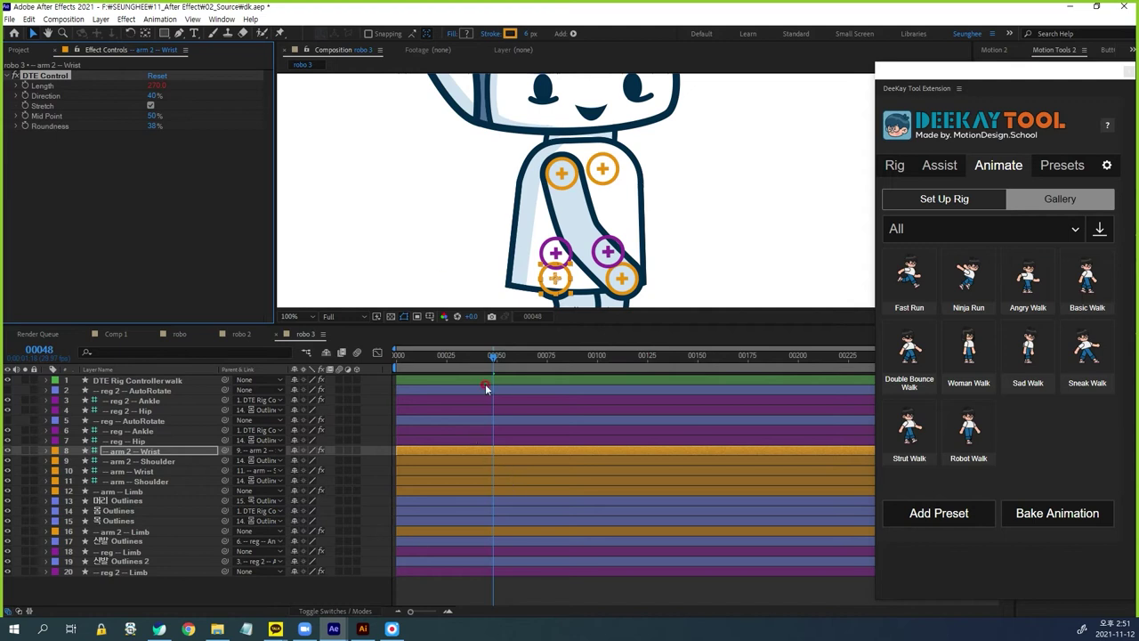
Play the walk animation to review the arm bends, and view the whole robot
key("space")
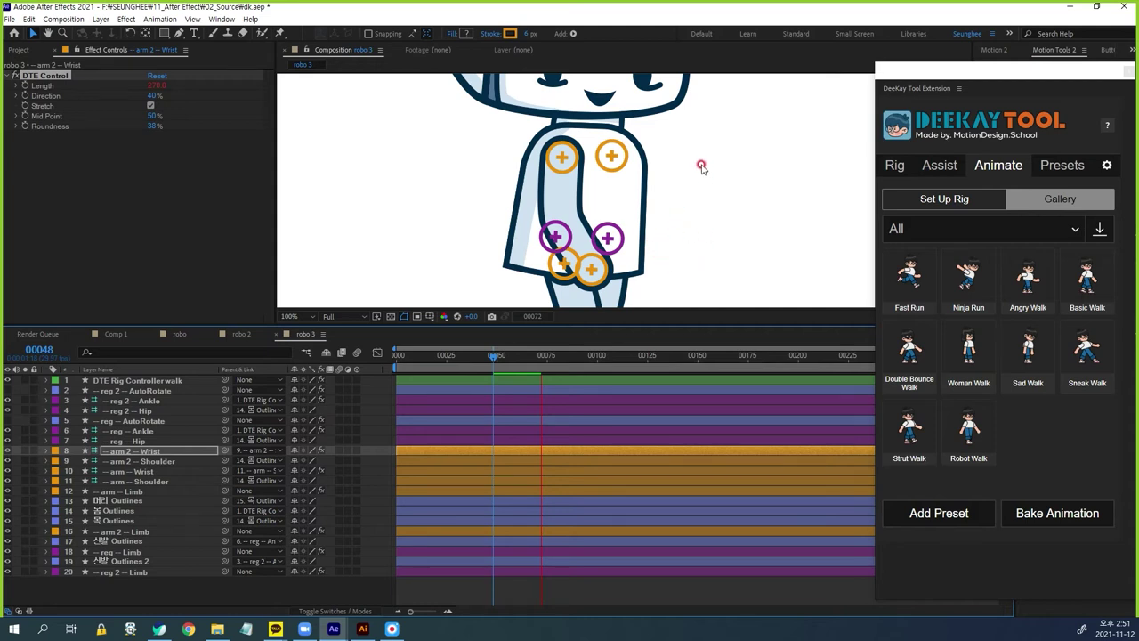
key("space")
key("shift+slash")
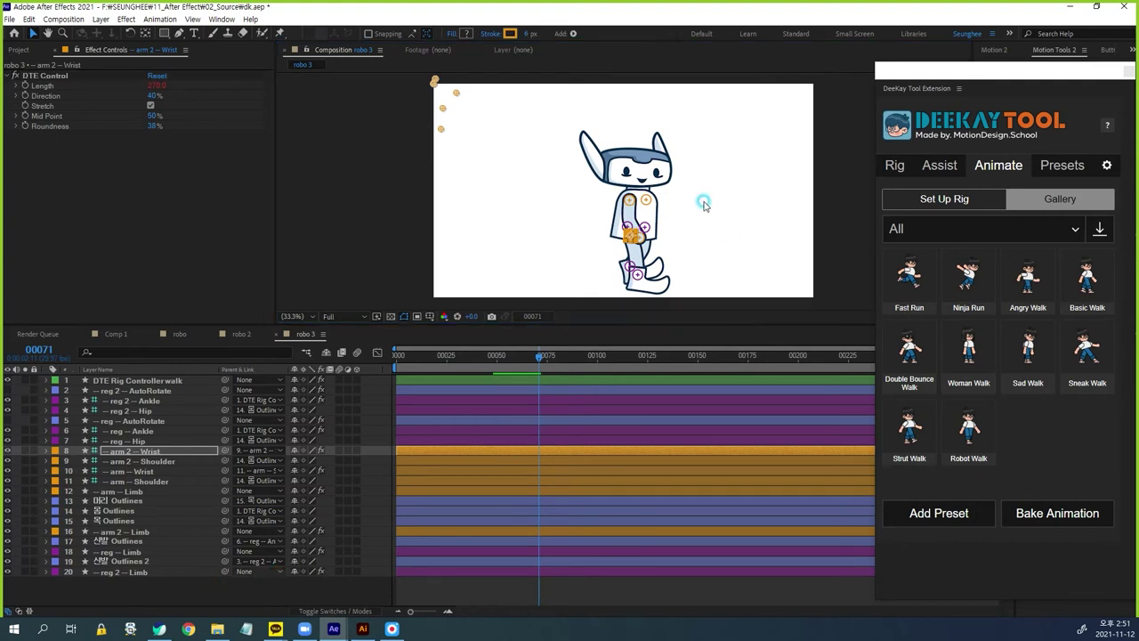
Set the Length of the reg Ankle controller to 340
scroll(655, 283, "up", 5)
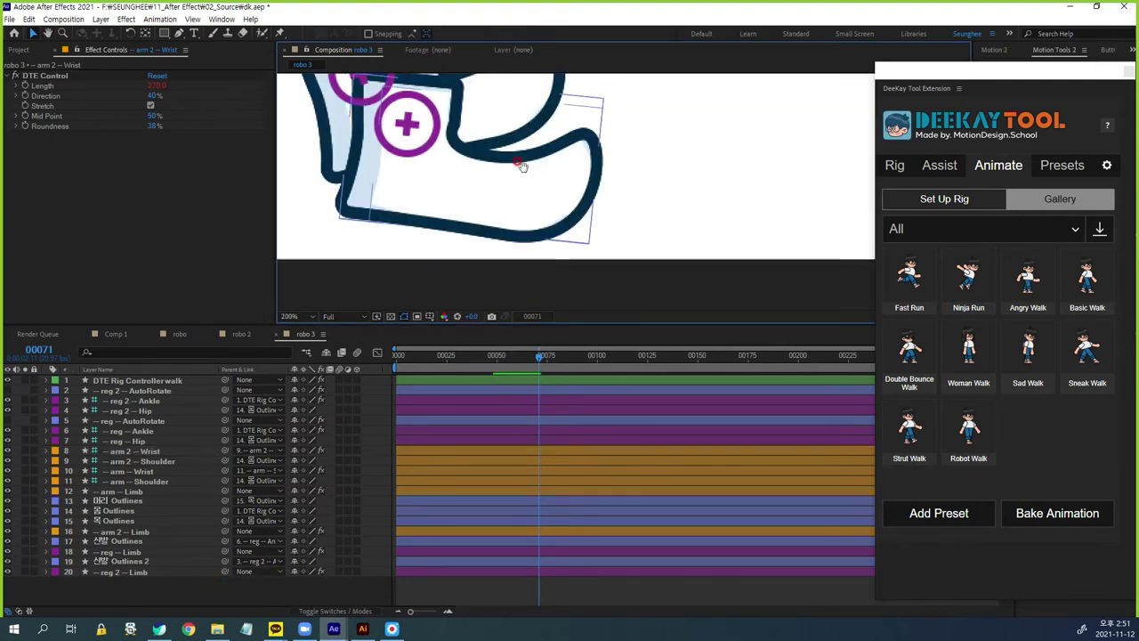
scroll(674, 231, "down", 3)
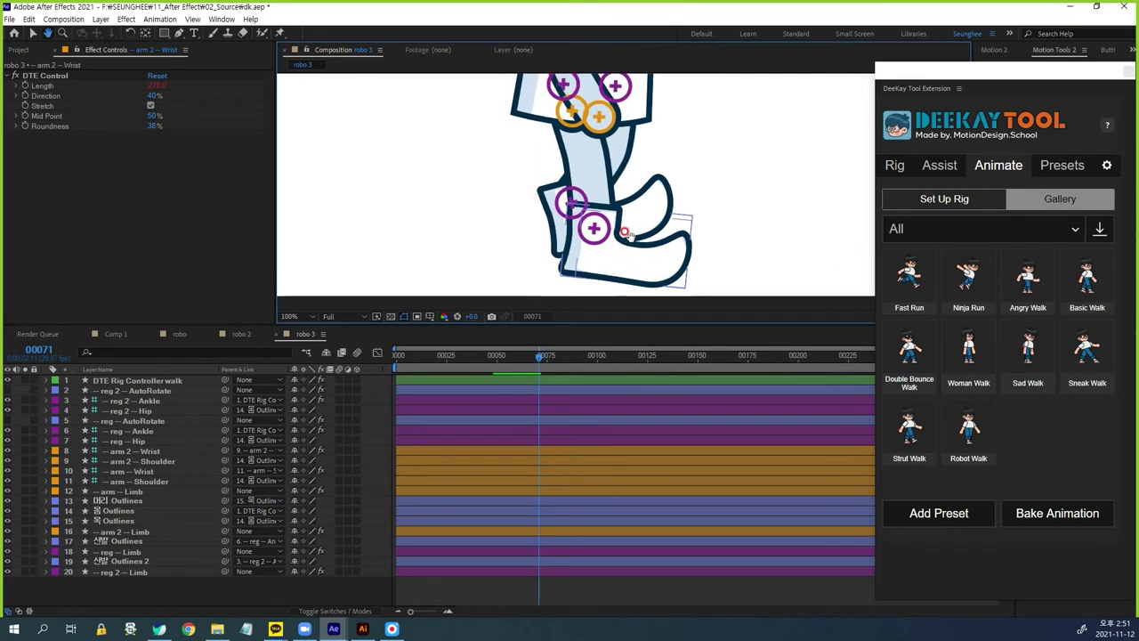
left_click_drag(628, 244, 597, 262)
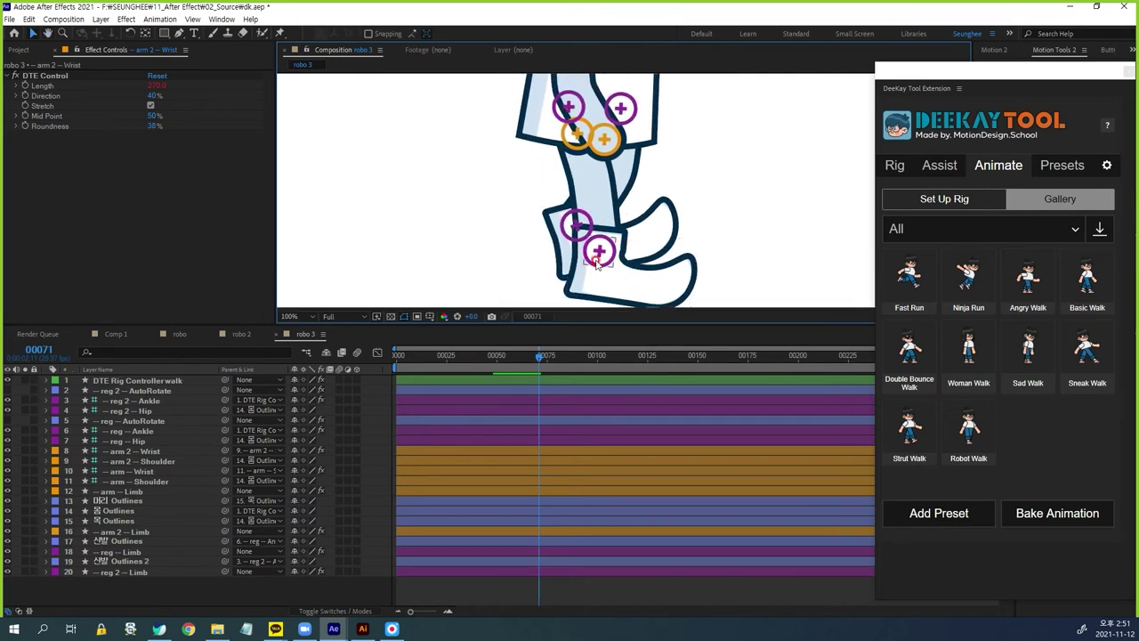
left_click(600, 253)
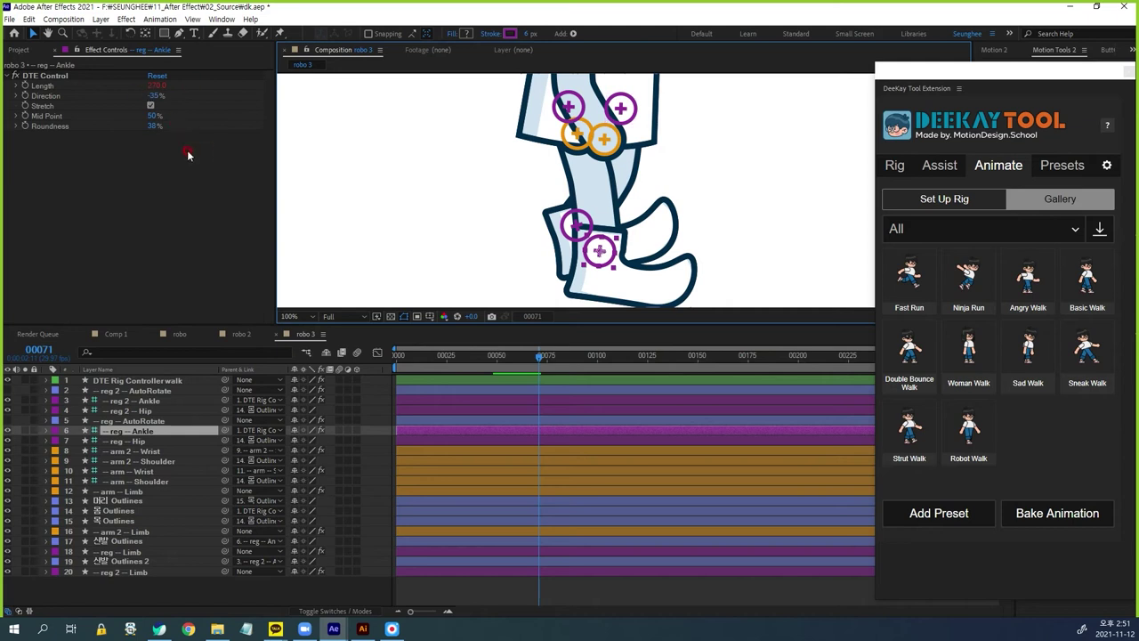
left_click_drag(153, 84, 164, 83)
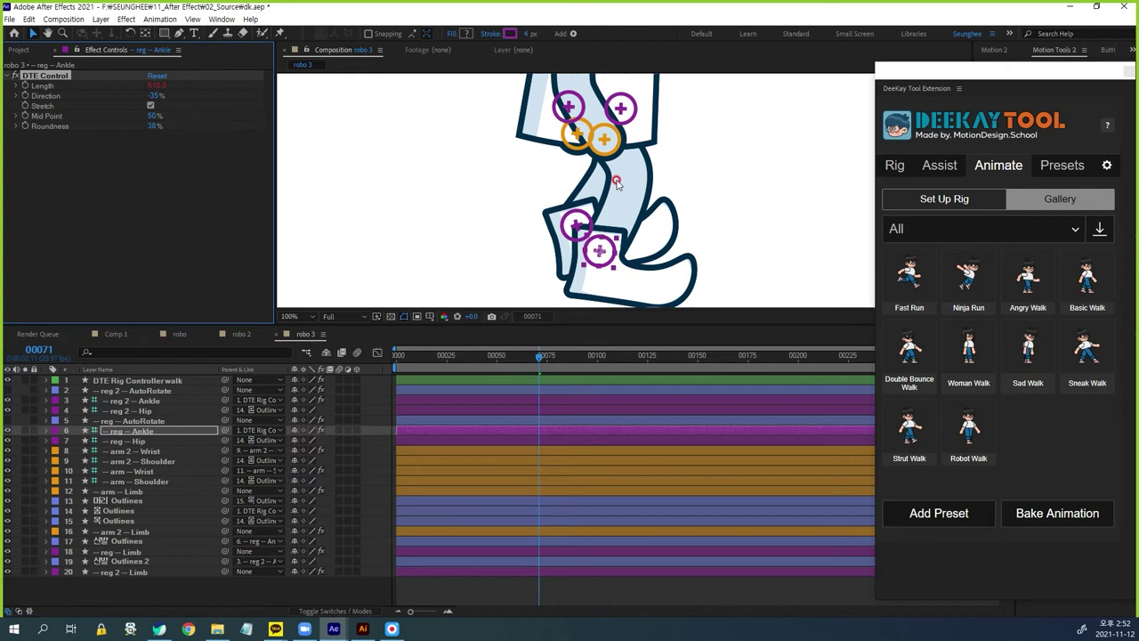
left_click(152, 89)
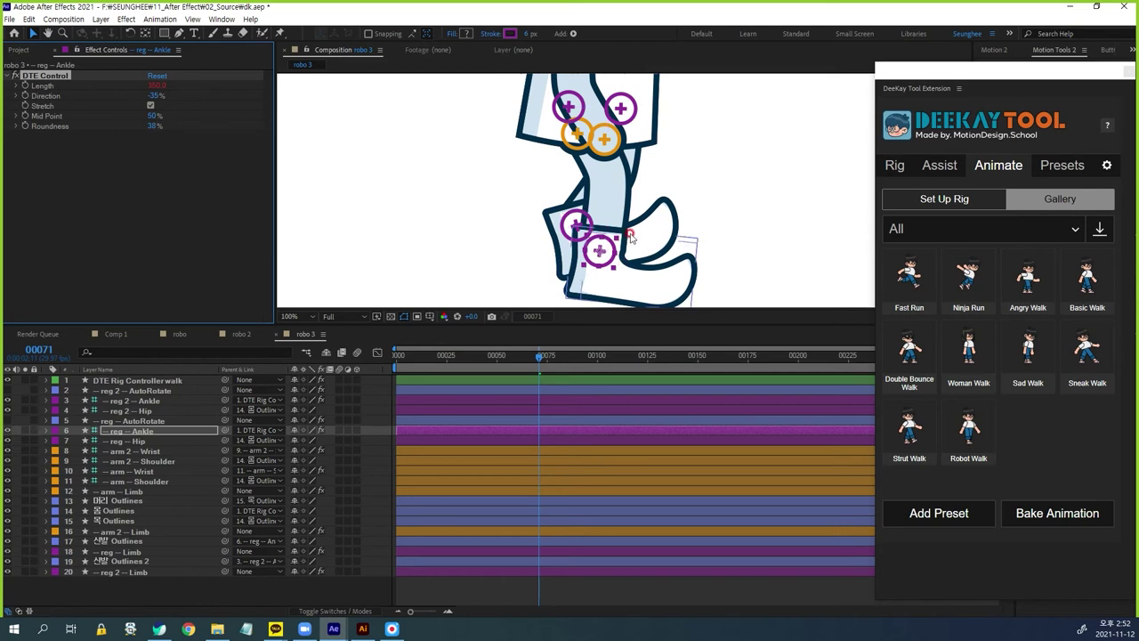
left_click(158, 81)
type("340")
key("Return")
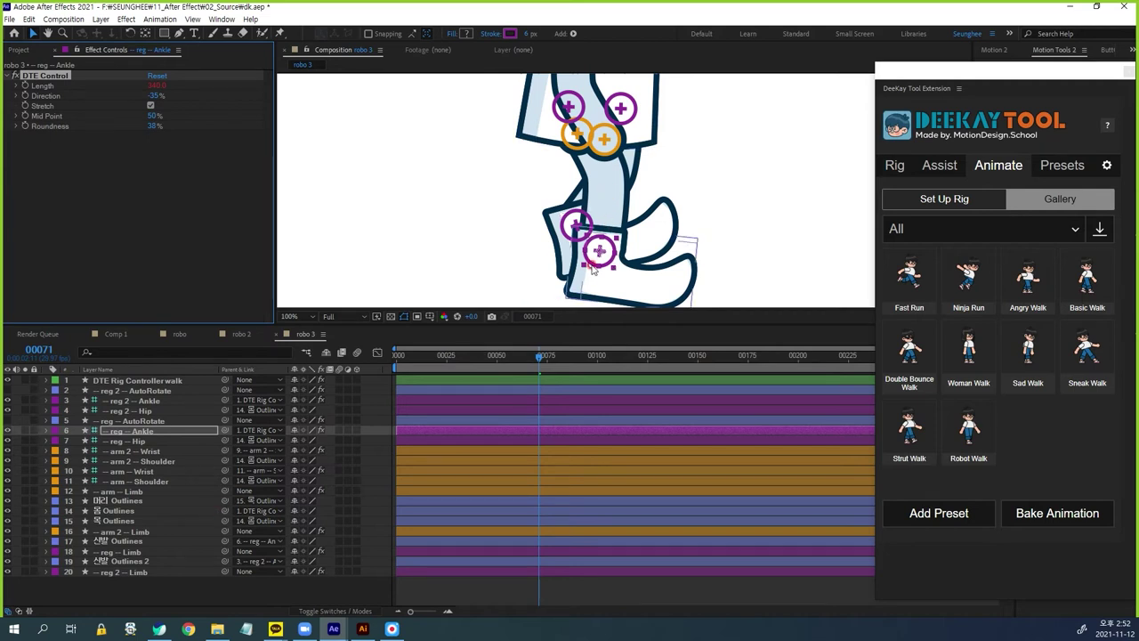
Set the Length of the reg 2 Ankle controller to 340
left_click(153, 432)
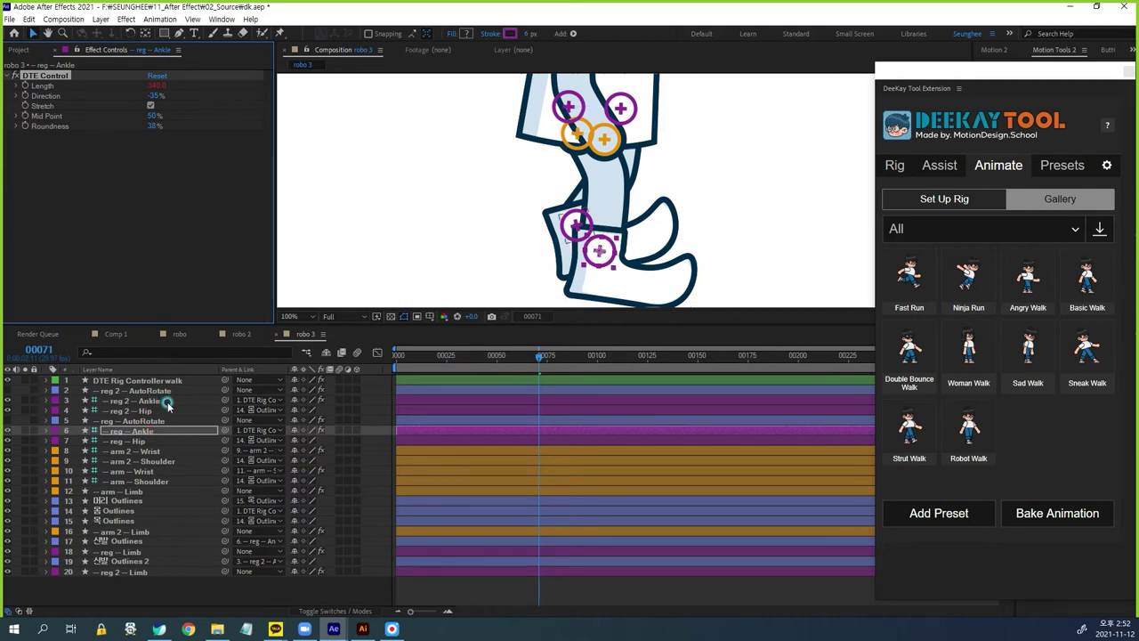
left_click(167, 403)
left_click(155, 86)
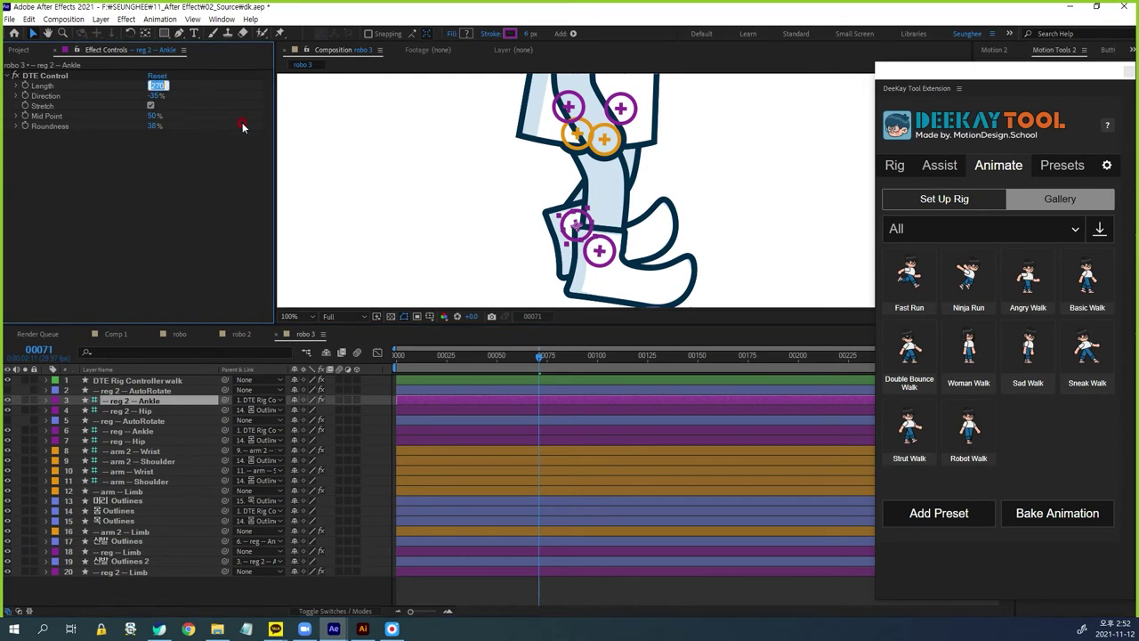
left_click(380, 347)
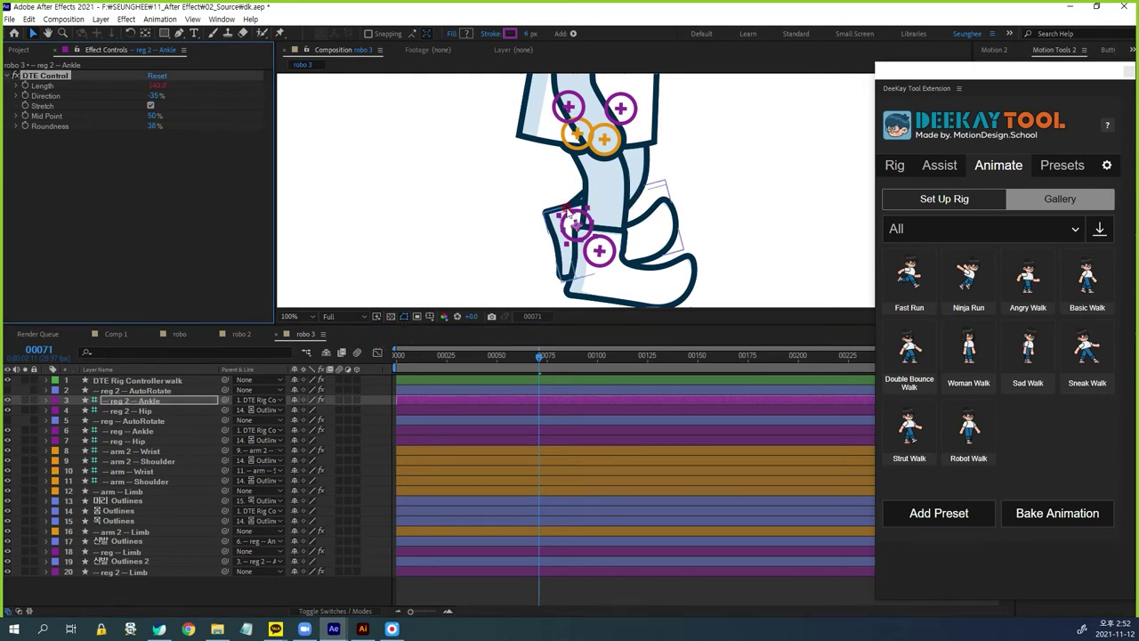
Play the walk from frame 0 to review the leg bends
left_click(397, 357)
left_click_drag(398, 356, 324, 348)
left_click(489, 216)
key("space")
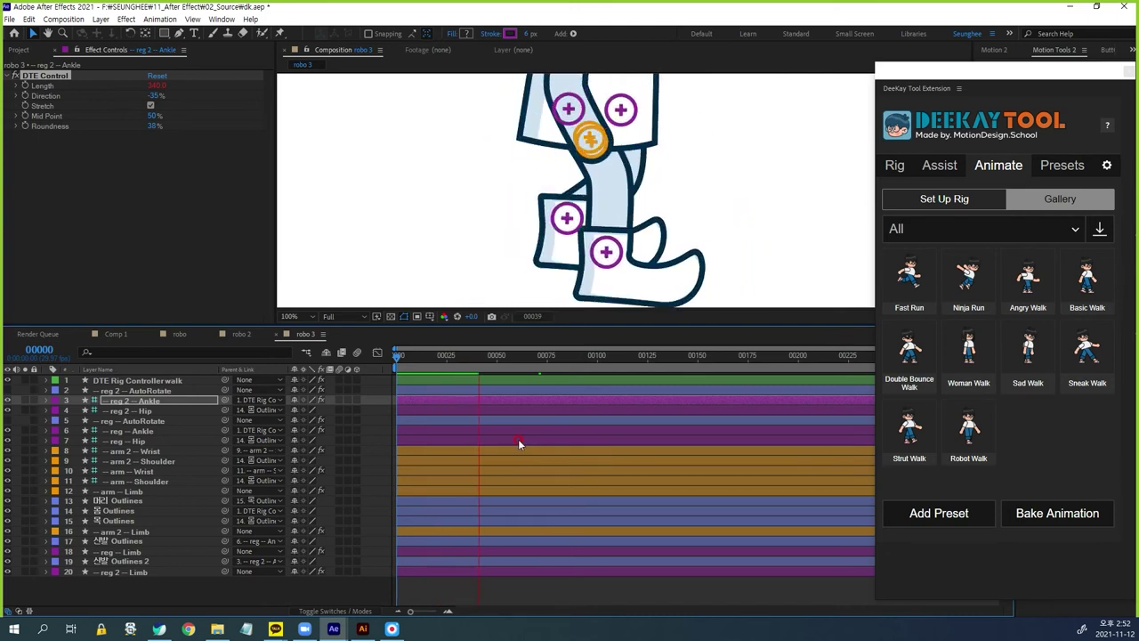
key("space")
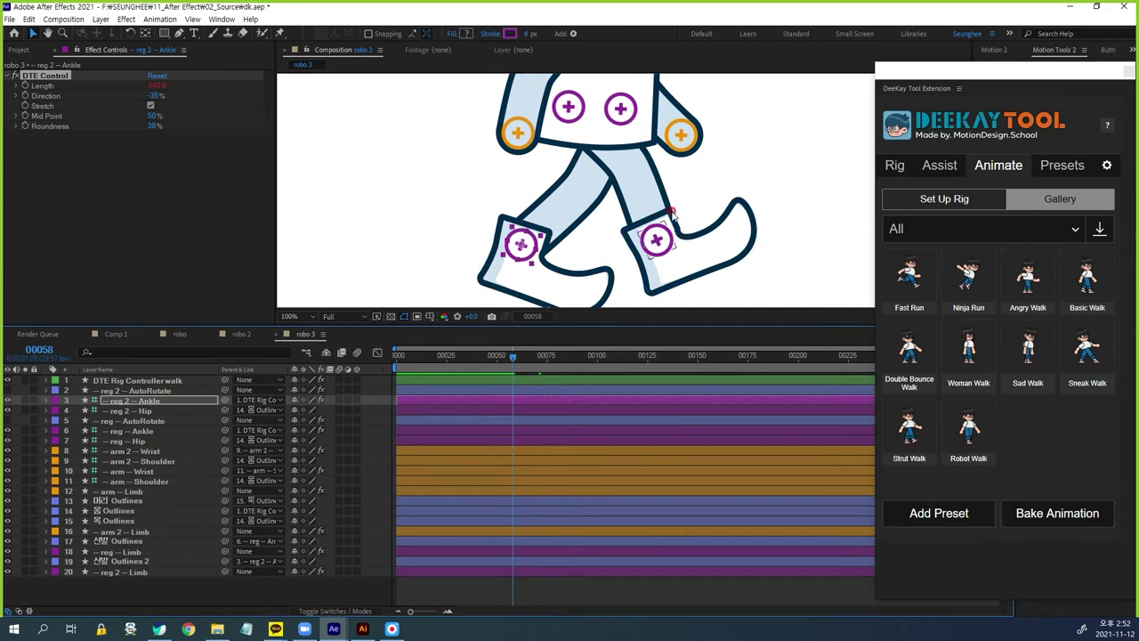
Try rotating the rear shoe layer, 신발 Outlines 2, to 31° at frame 0
left_click_drag(511, 362, 360, 361)
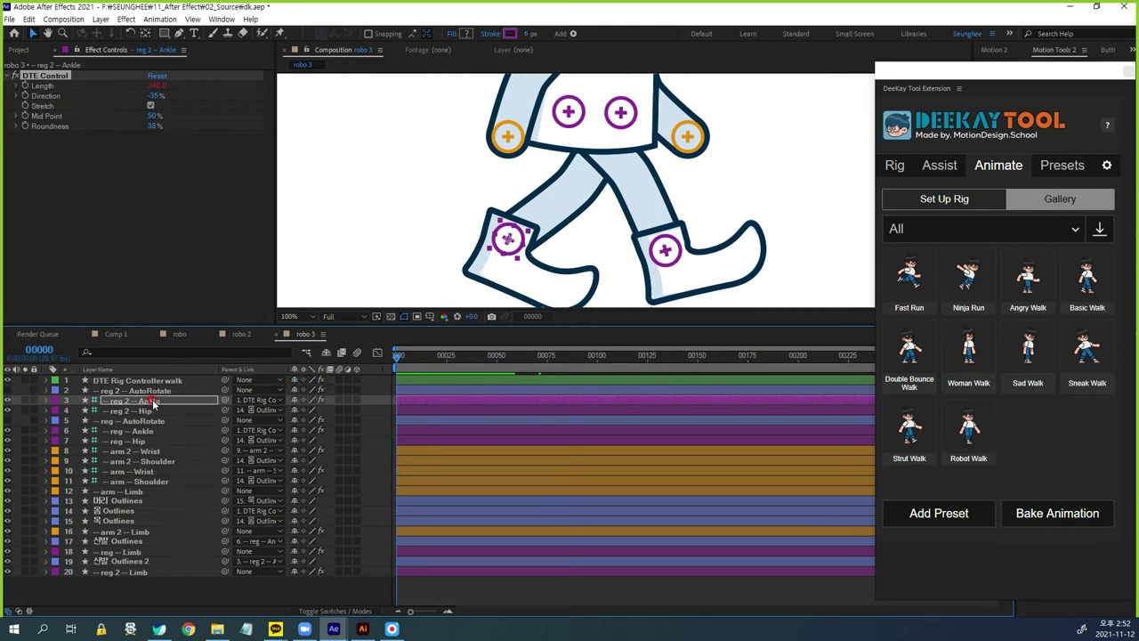
left_click(140, 562)
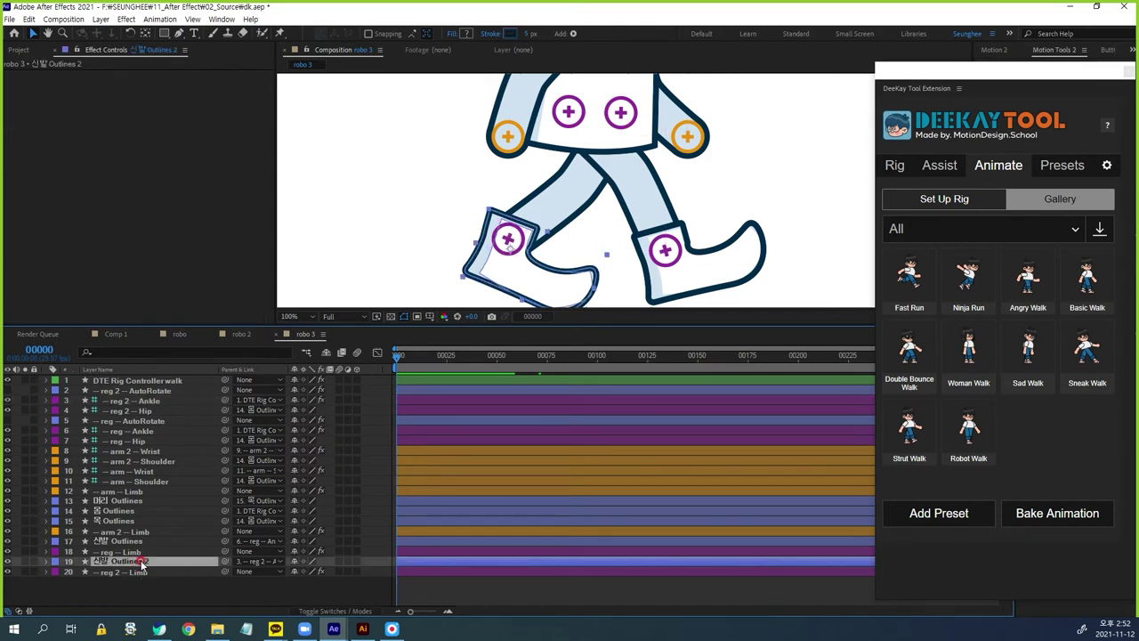
key("r")
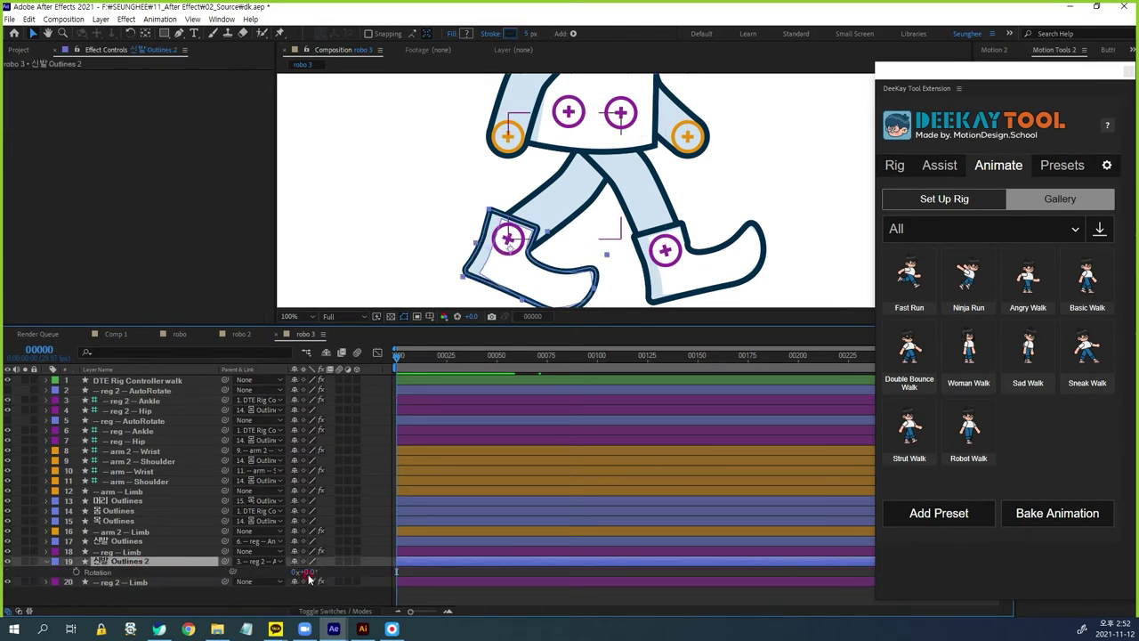
left_click(309, 573)
left_click_drag(308, 570, 328, 571)
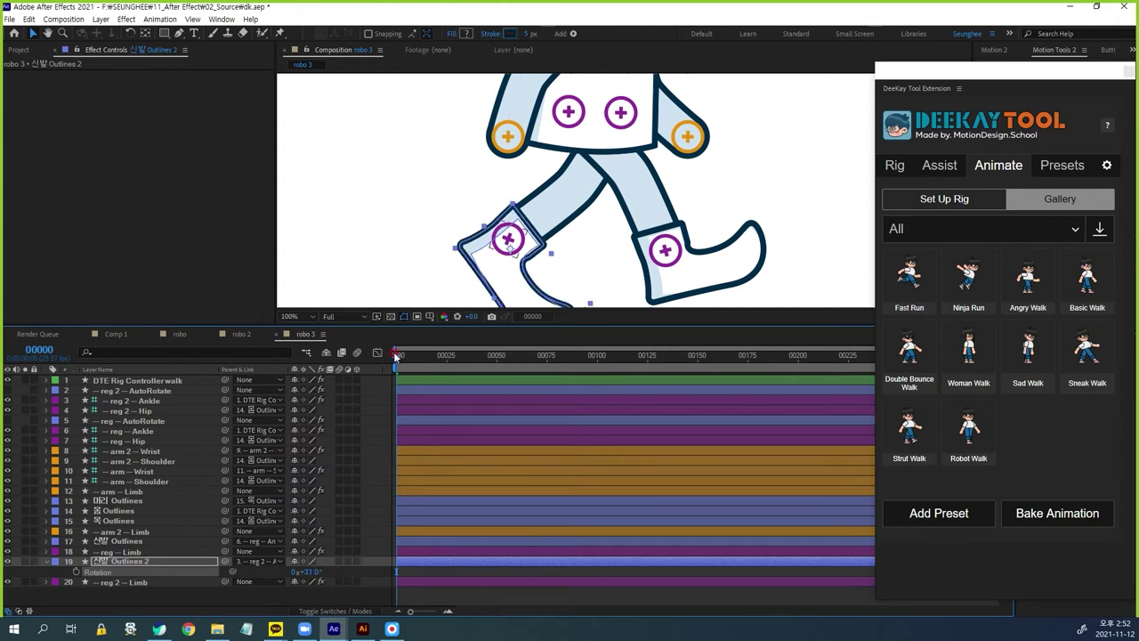
Play the walk to check the rotated rear shoe, and return to frame 0
left_click(545, 293)
key("space")
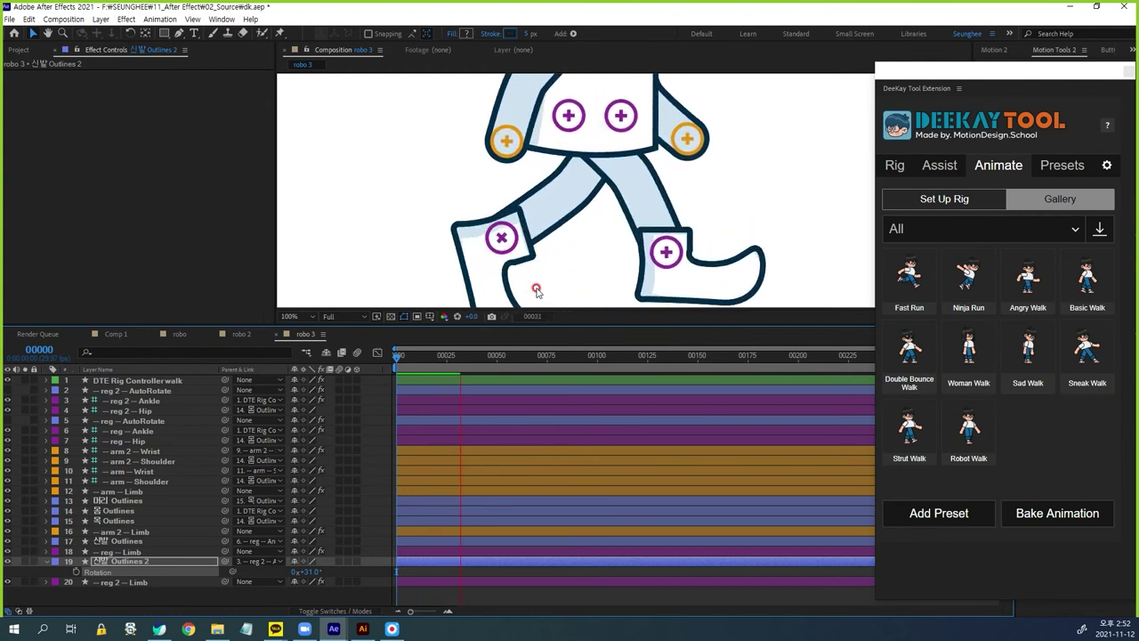
key("space")
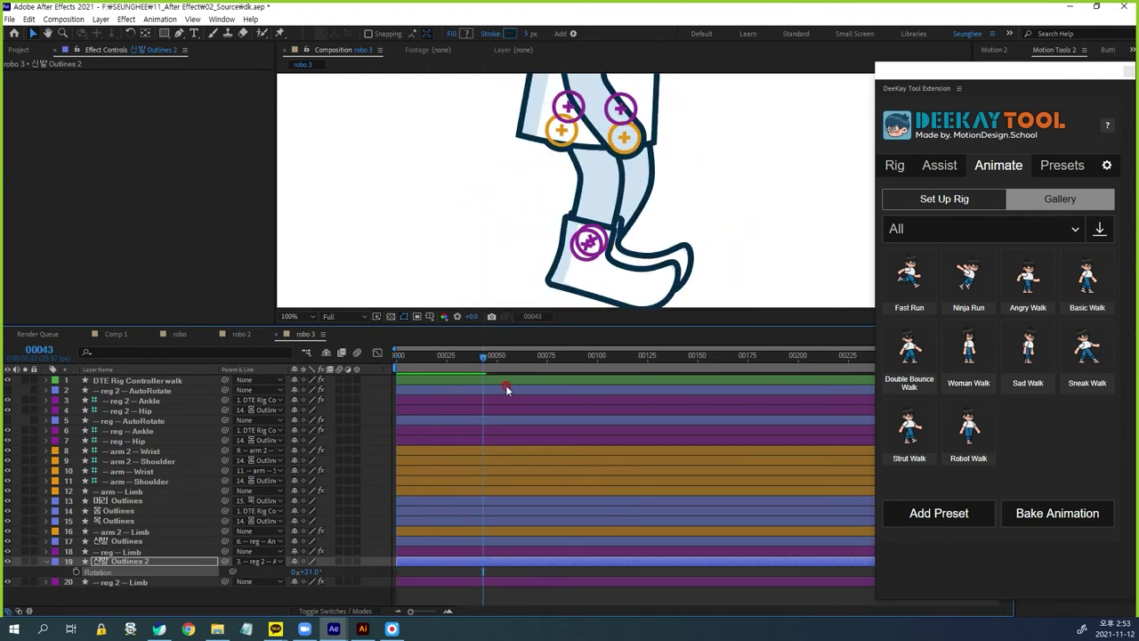
left_click_drag(480, 359, 394, 365)
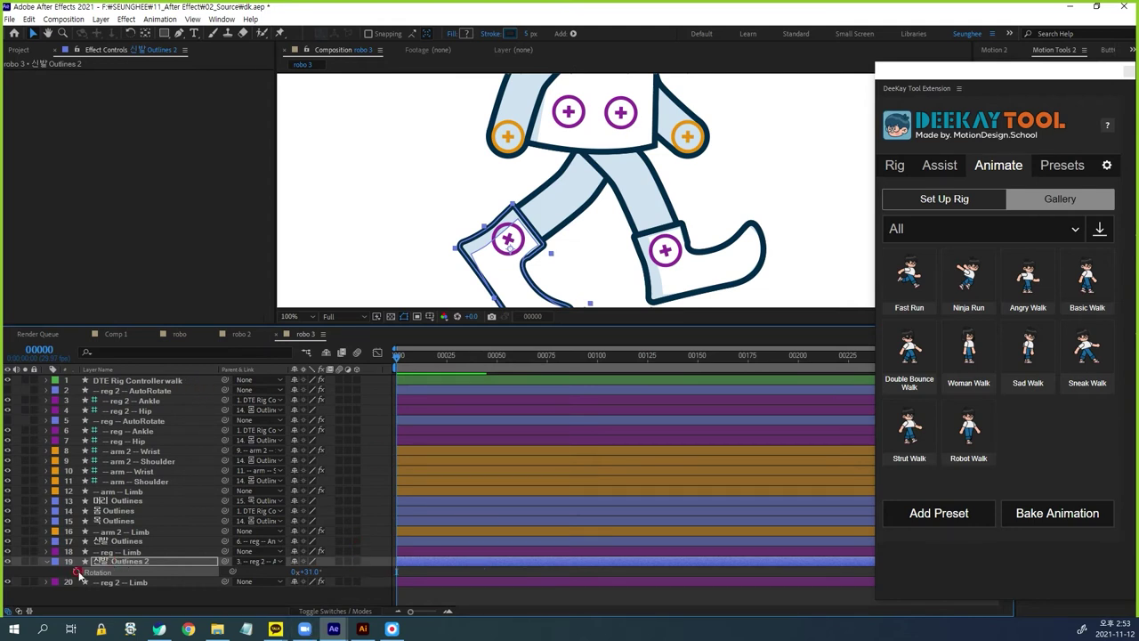
Reset the Rotation of the 신발 Outlines 2 layer to 0° and return to frame 0 after checking the pose
left_click(313, 575)
type("0")
key("Return")
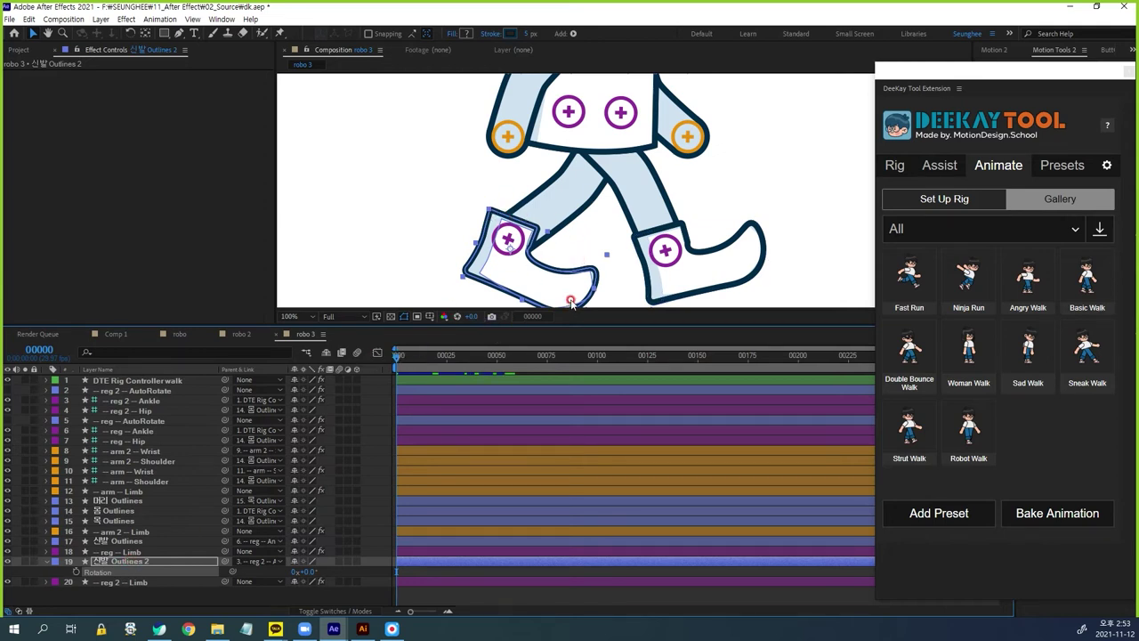
left_click(447, 366)
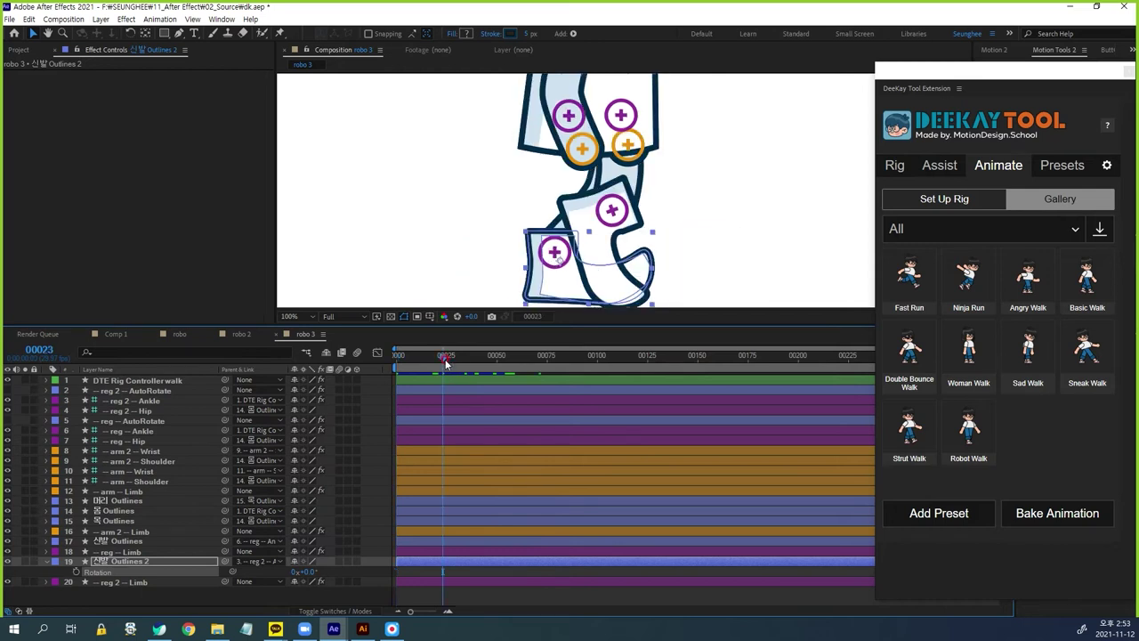
left_click_drag(449, 361, 354, 364)
left_click(174, 577)
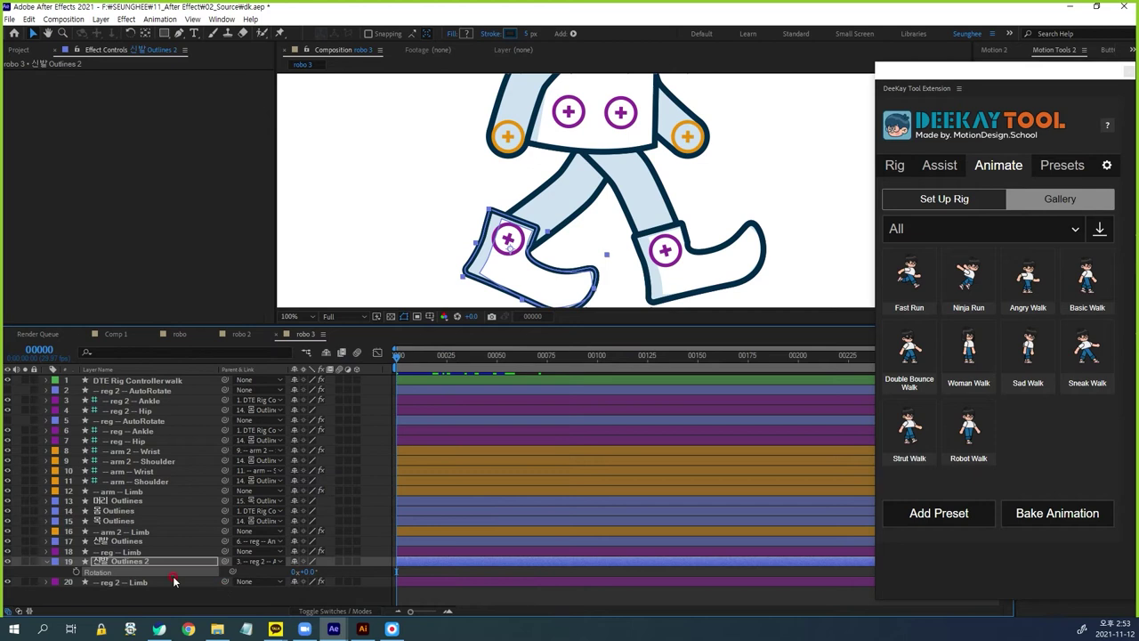
Reveal the shape paths of the 신발 Outlines 2 layer and delete the points along the shoe's upper cuff edge
left_click(126, 563)
key("u")
key("u")
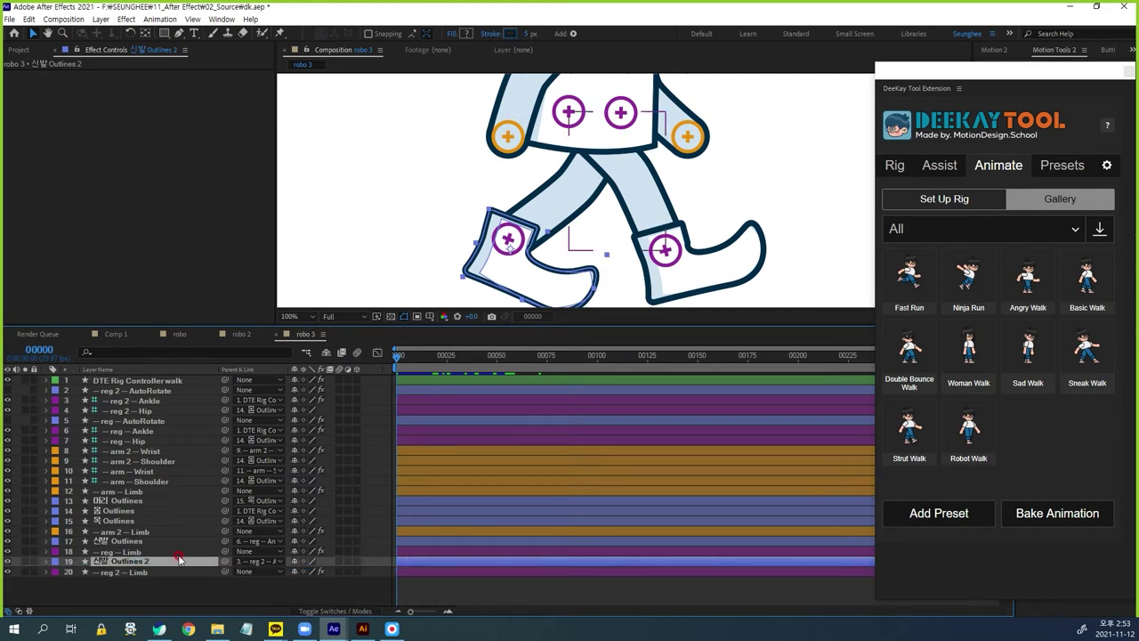
left_click(119, 602)
left_click(94, 591)
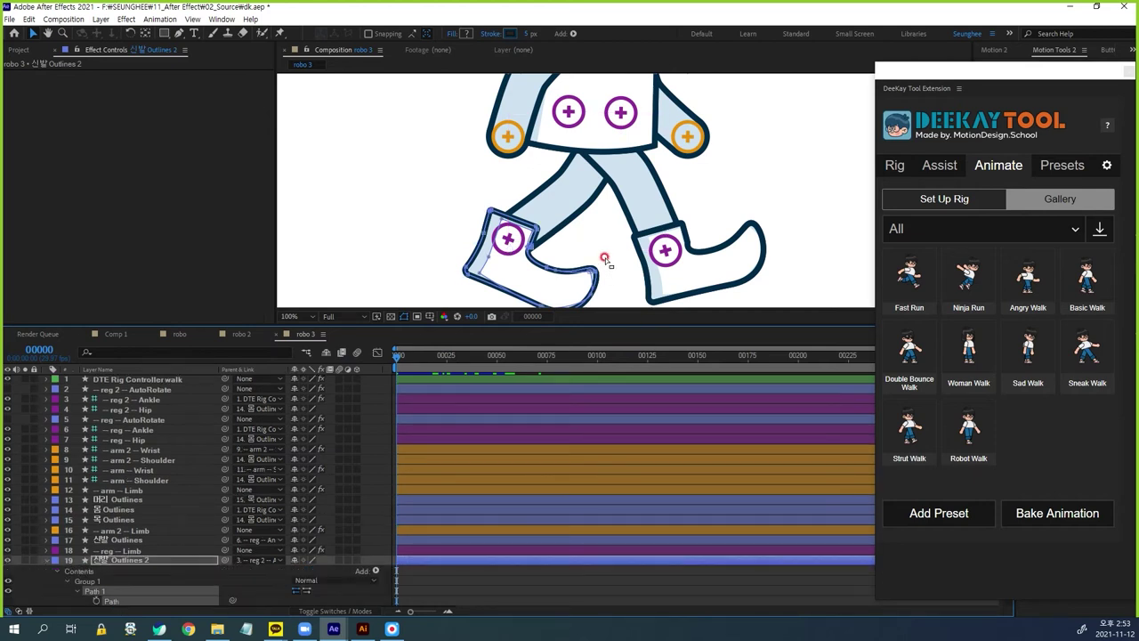
scroll(607, 258, "up", 2)
left_click_drag(600, 228, 622, 213)
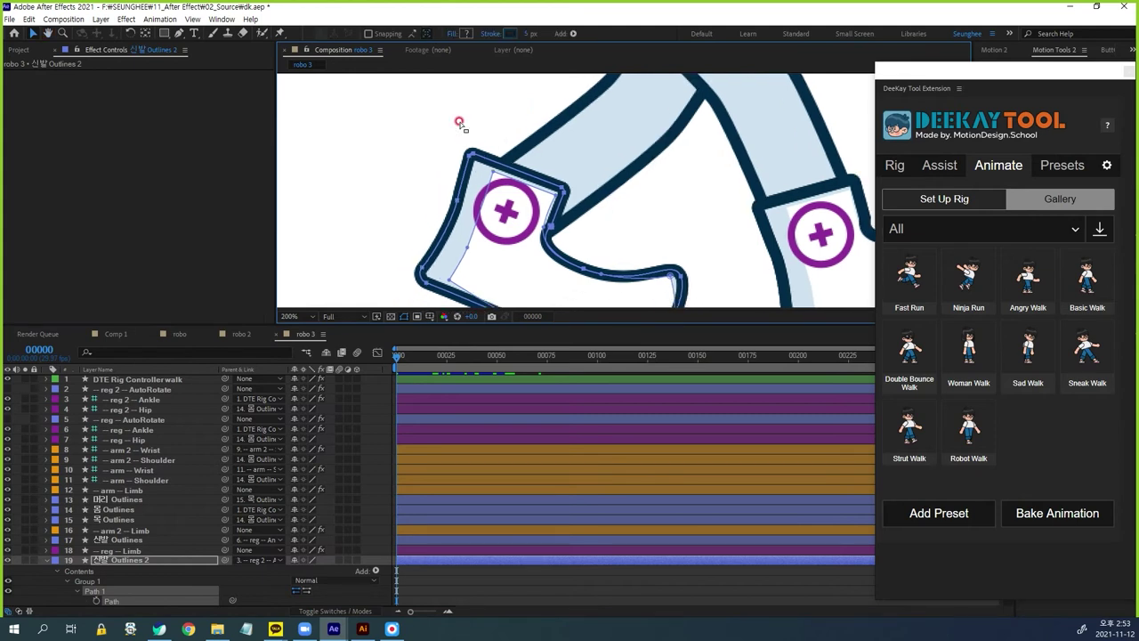
left_click_drag(449, 135, 582, 204)
key("Delete")
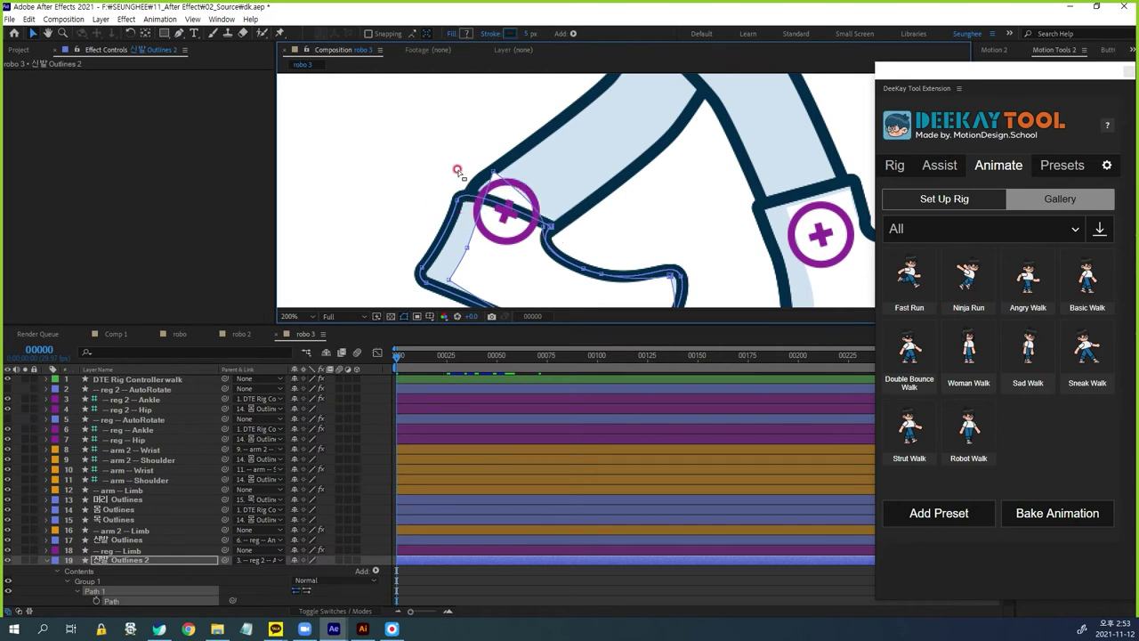
Adjust the curve handle at the rear shoe's back cuff corner and delete the upper point of its inner fill path
left_click_drag(450, 187, 488, 231)
left_click_drag(461, 175, 461, 170)
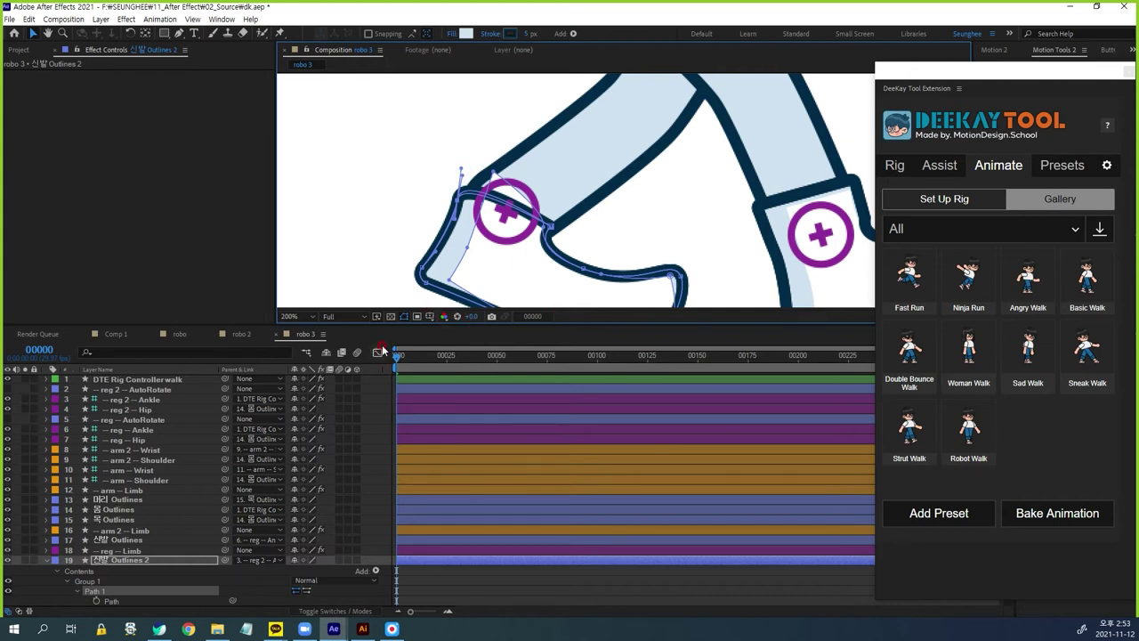
left_click(492, 169)
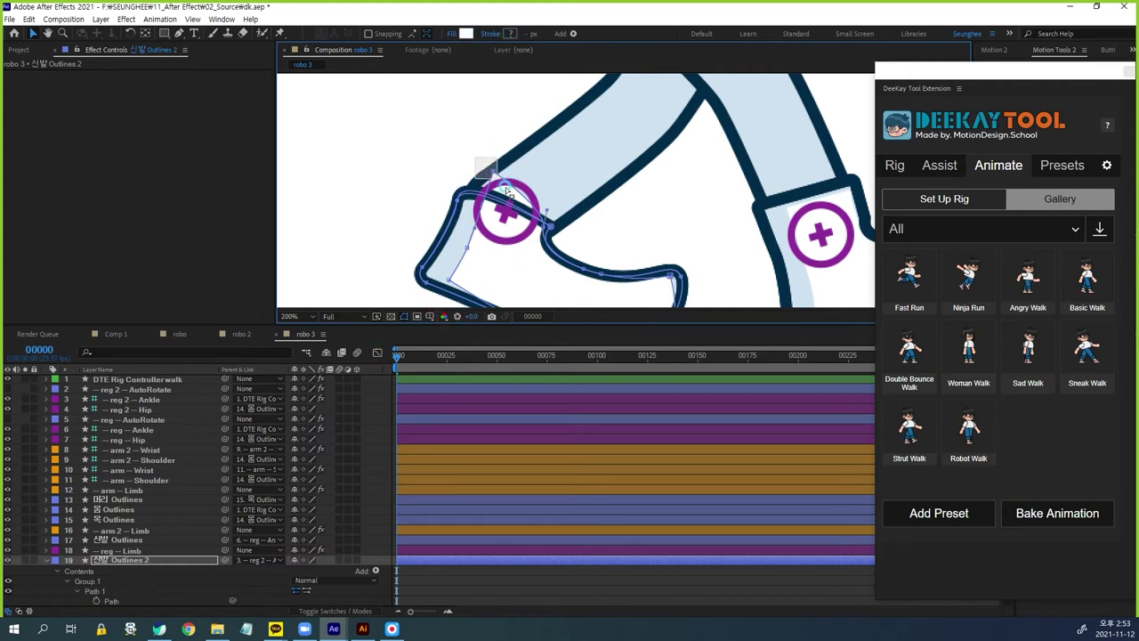
key("Delete")
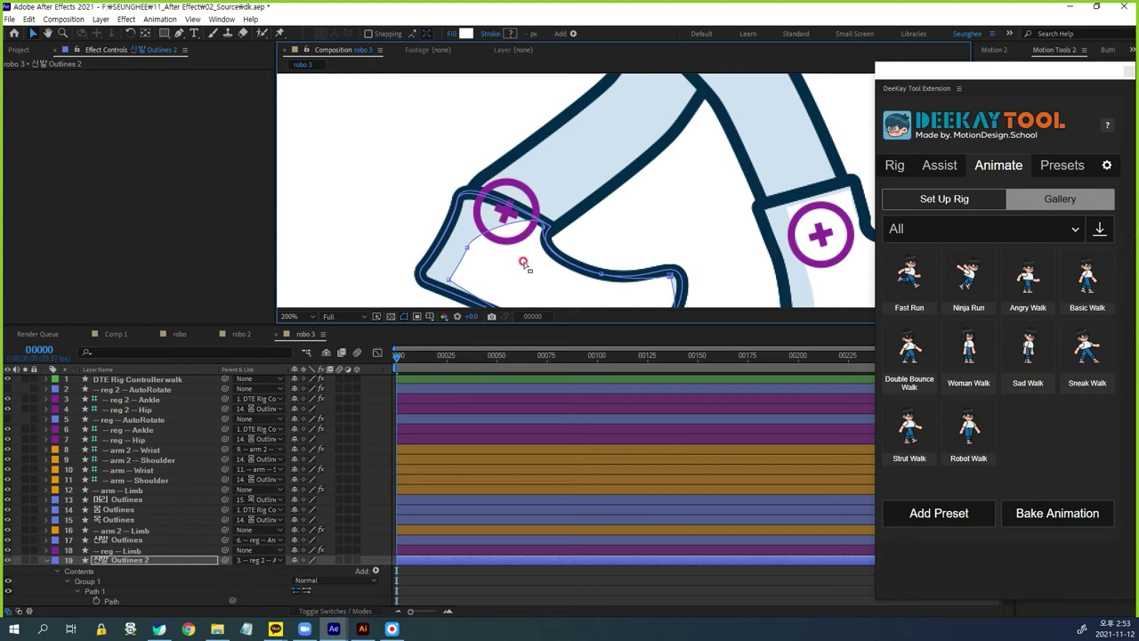
left_click(421, 579)
Reveal the shape paths of the 신발 Outlines layer and delete the points along the front shoe's upper cuff edge
left_click_drag(666, 190, 470, 152)
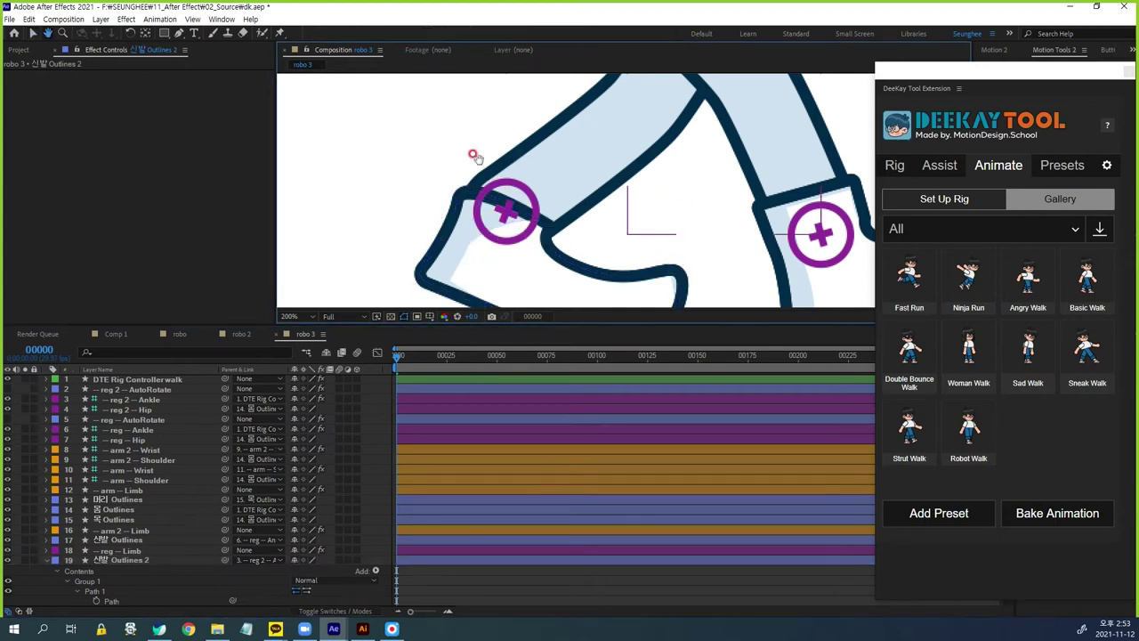
left_click(125, 539)
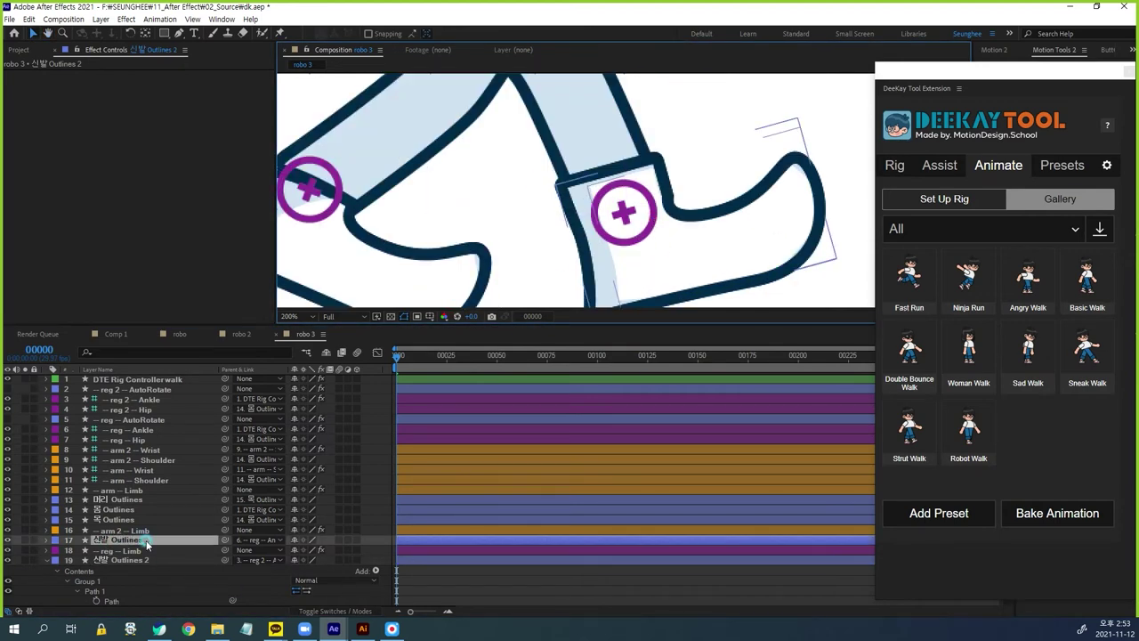
left_click_drag(696, 197, 607, 210)
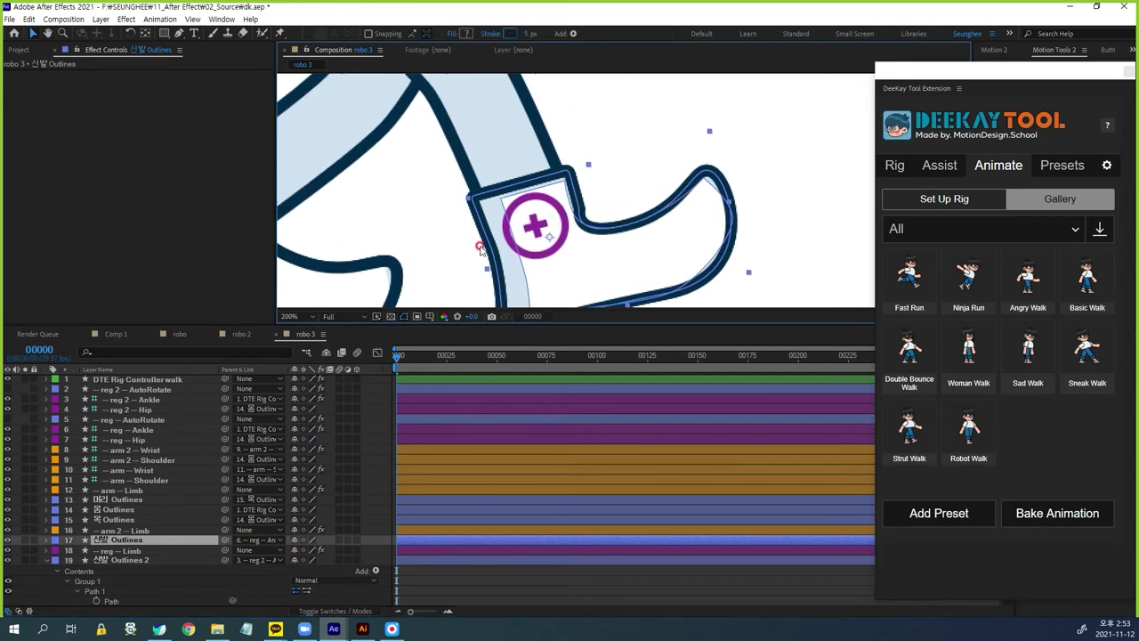
key("u")
key("u")
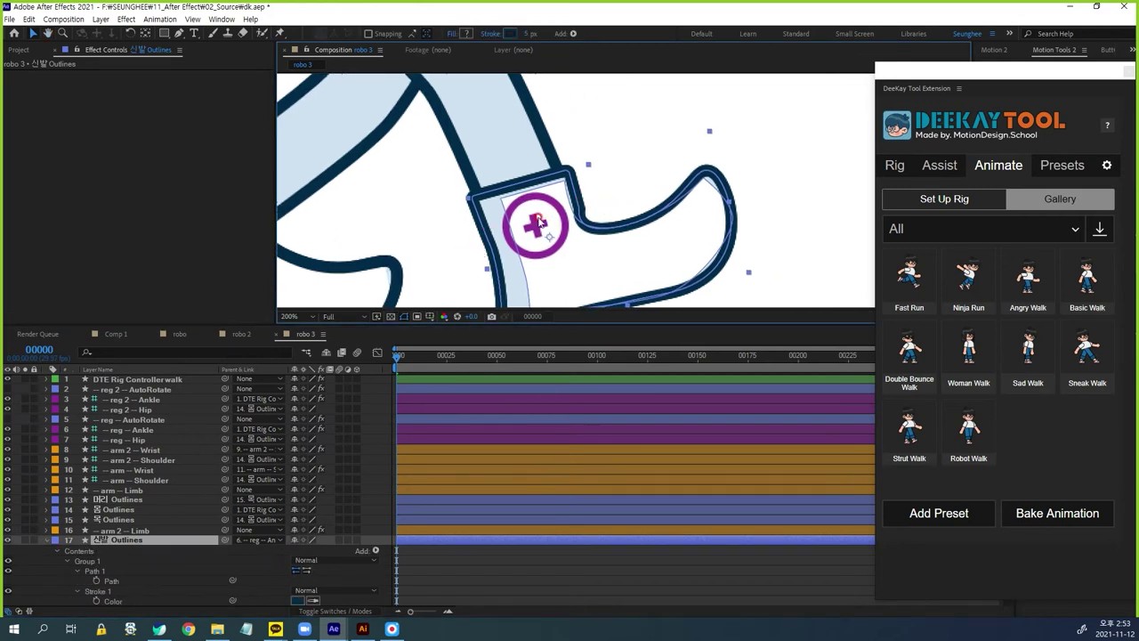
left_click(111, 579)
left_click_drag(444, 179, 518, 219)
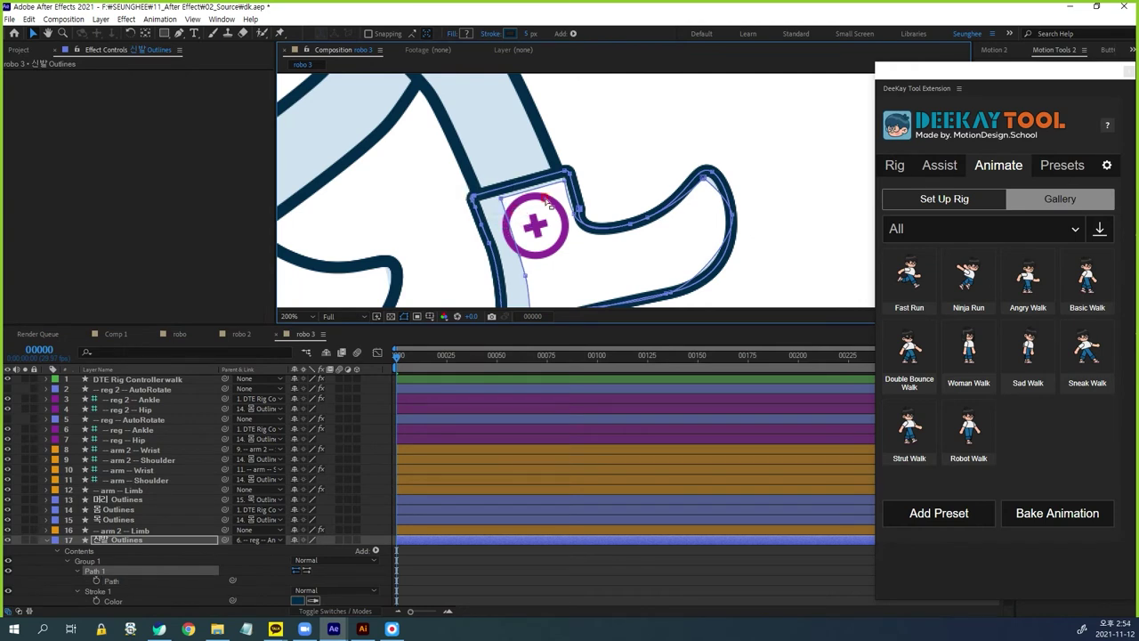
key("Delete")
left_click_drag(547, 157, 595, 186)
key("Delete")
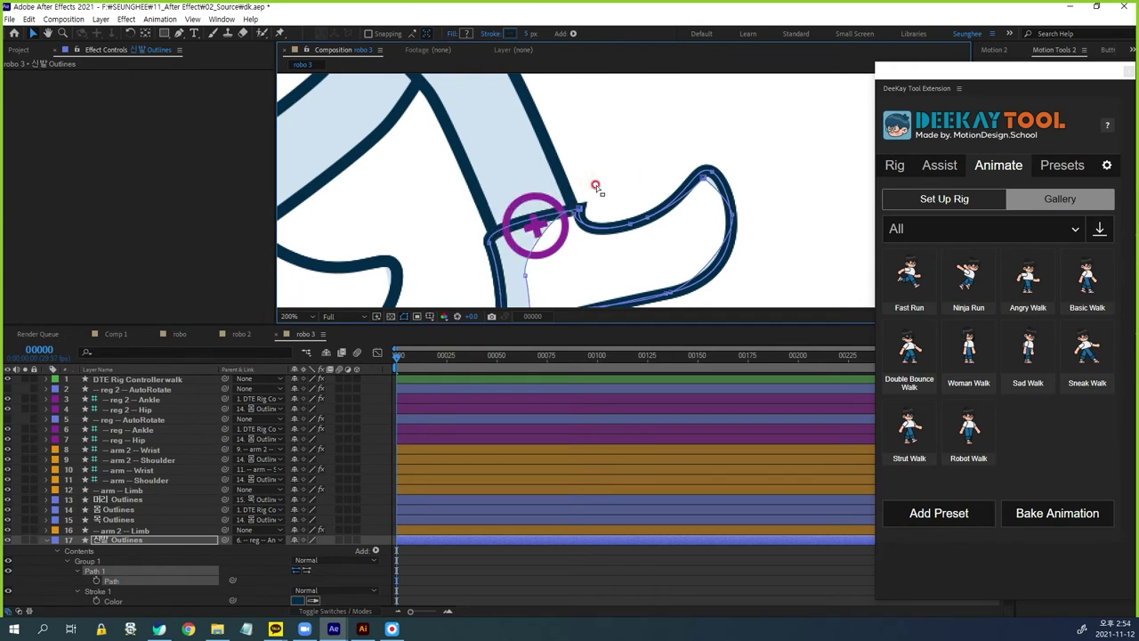
Adjust the curve handles at the front shoe's toe-side cuff corner and rework the corner point with the Pen tool
left_click(564, 210)
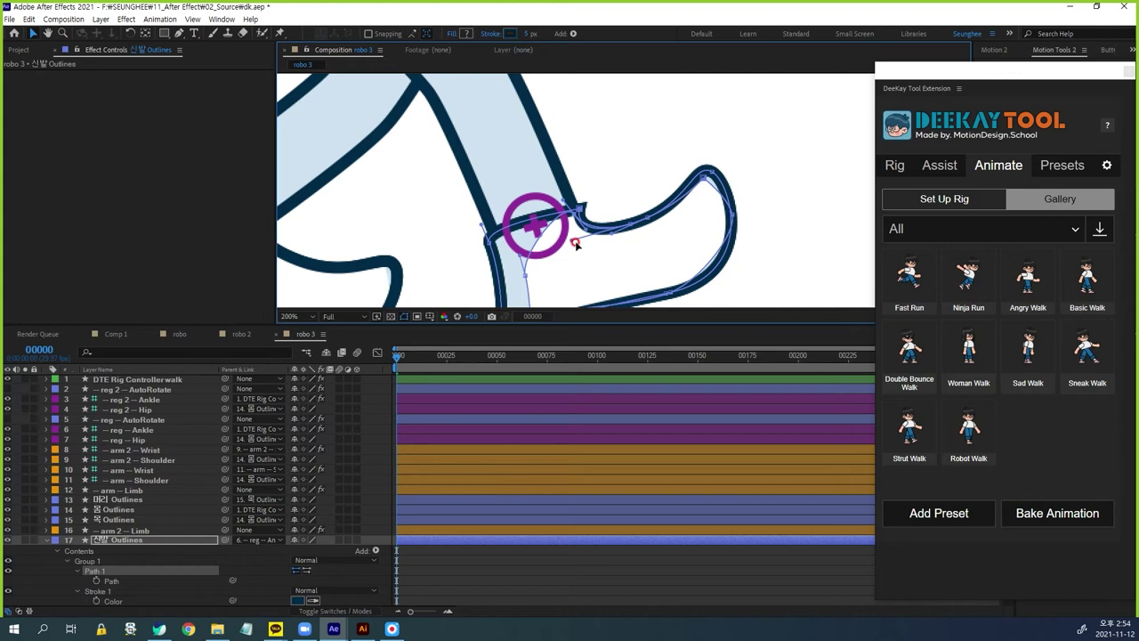
left_click_drag(572, 241, 594, 237)
left_click(581, 209)
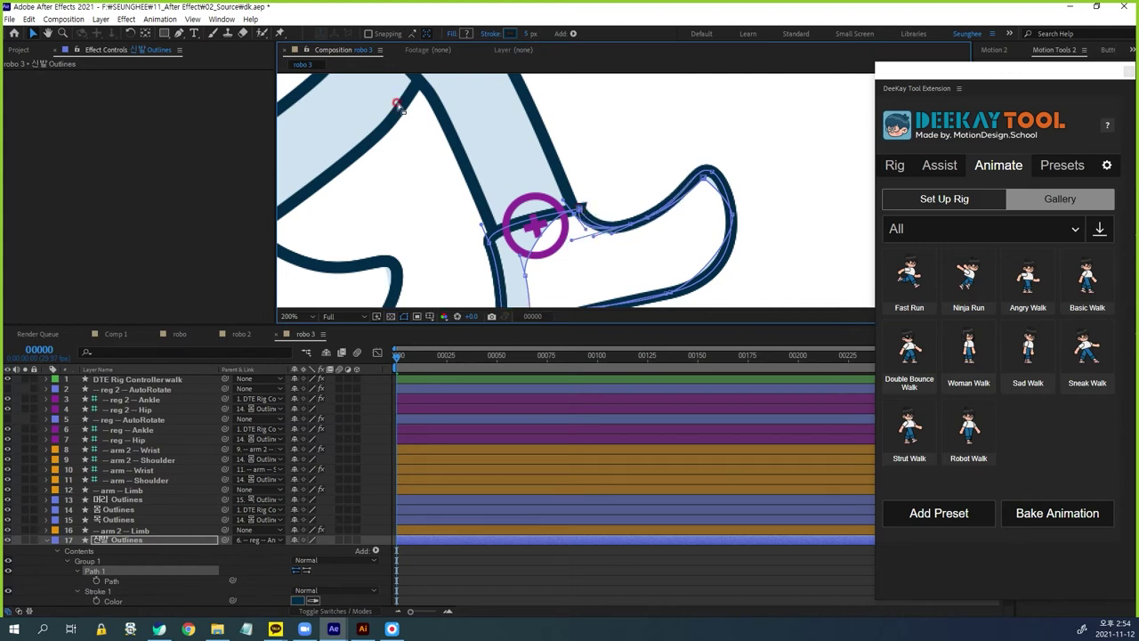
left_click(179, 34)
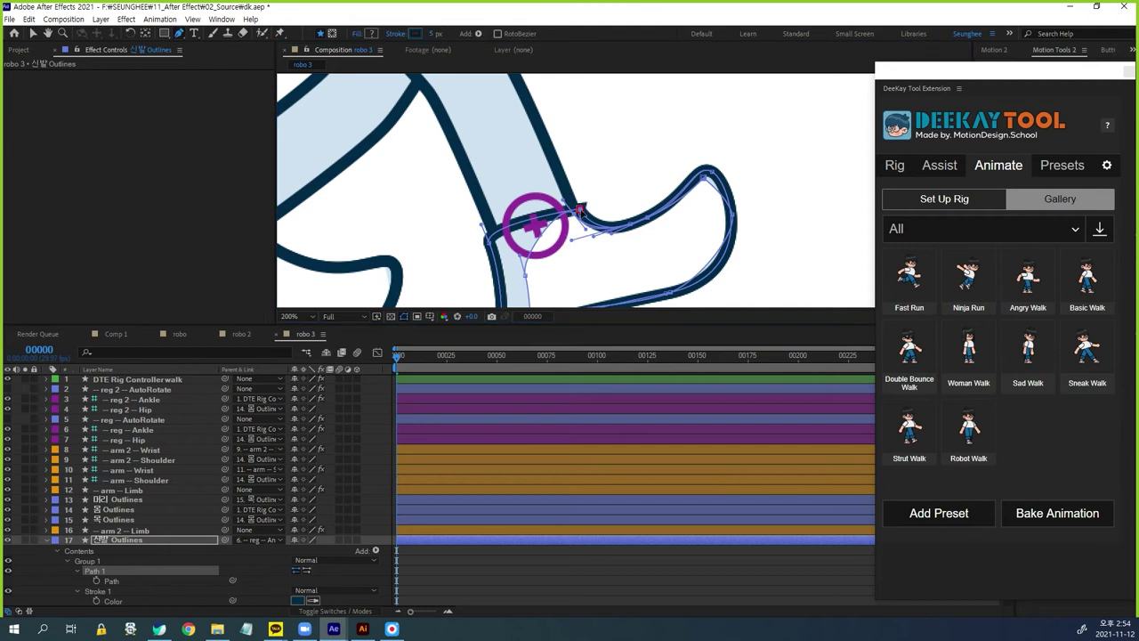
mouse_move(579, 208)
left_mouse_down()
mouse_move(577, 198)
mouse_move(590, 207)
left_mouse_up()
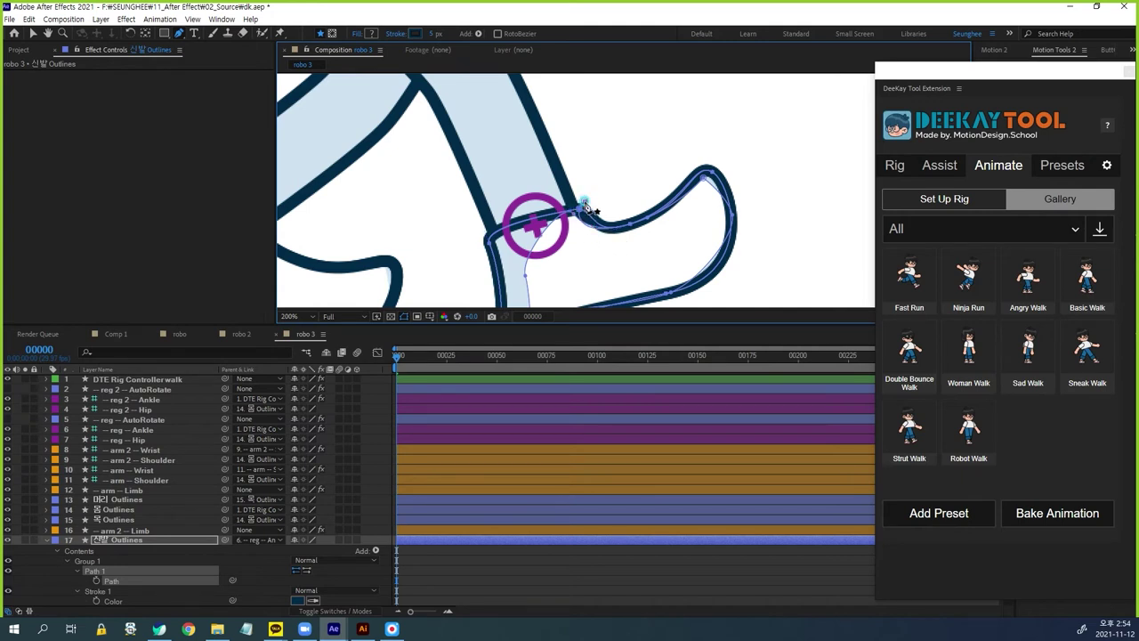
left_click(585, 207)
left_click(598, 242, "ctrl")
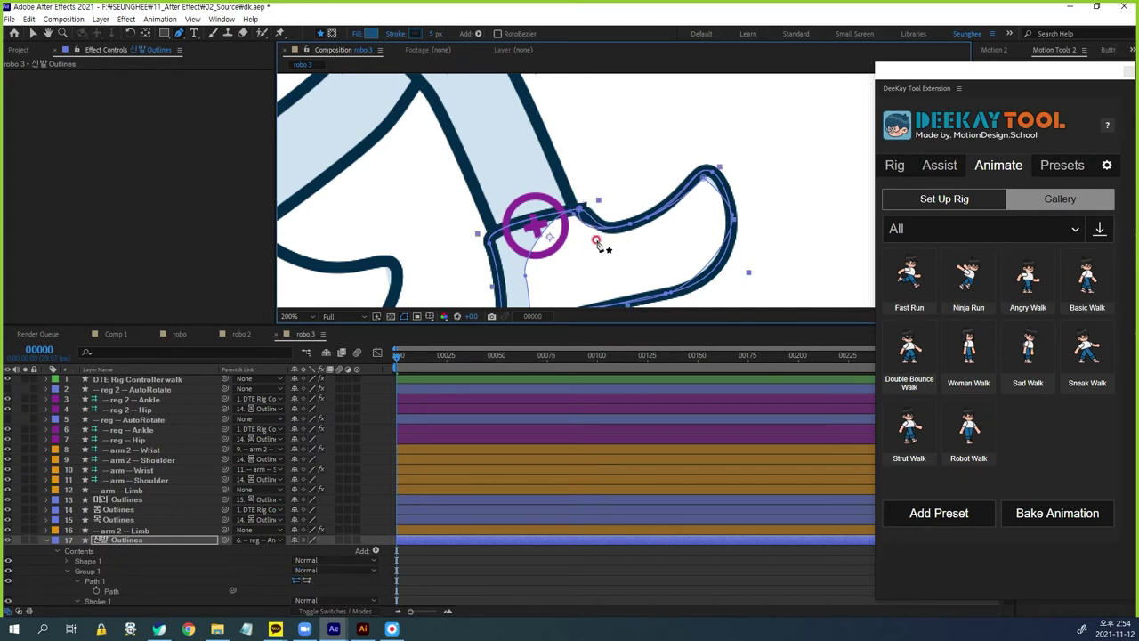
Apply the ButtCapper round line style to the 신발 Outlines layer
left_click(131, 541)
left_click_drag(970, 74, 692, 116)
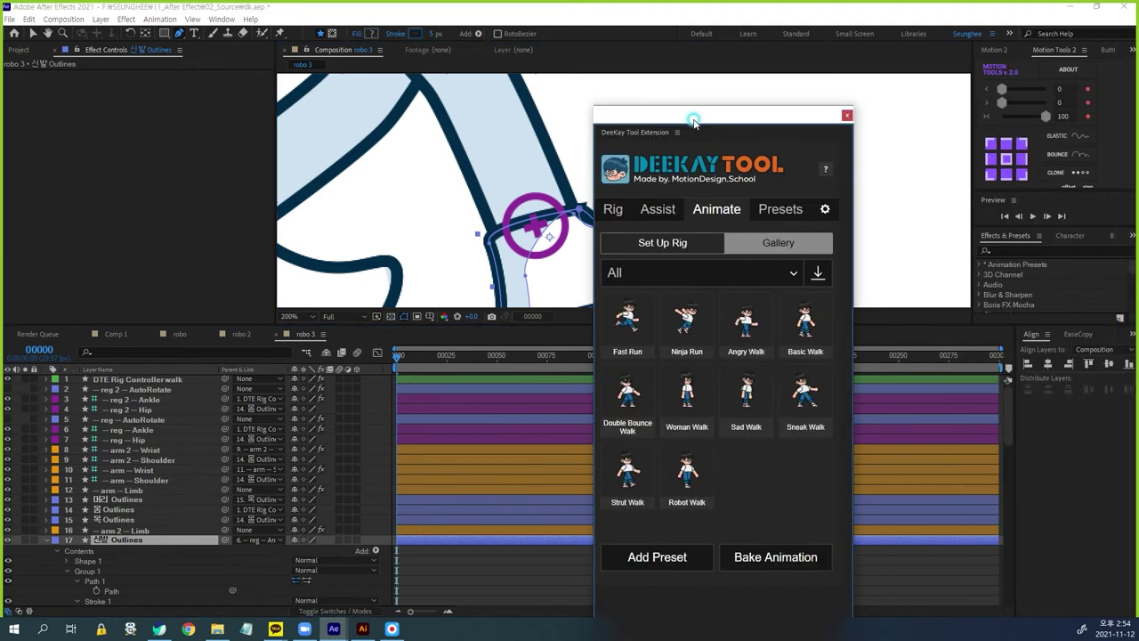
left_click(1110, 52)
left_click(1034, 84)
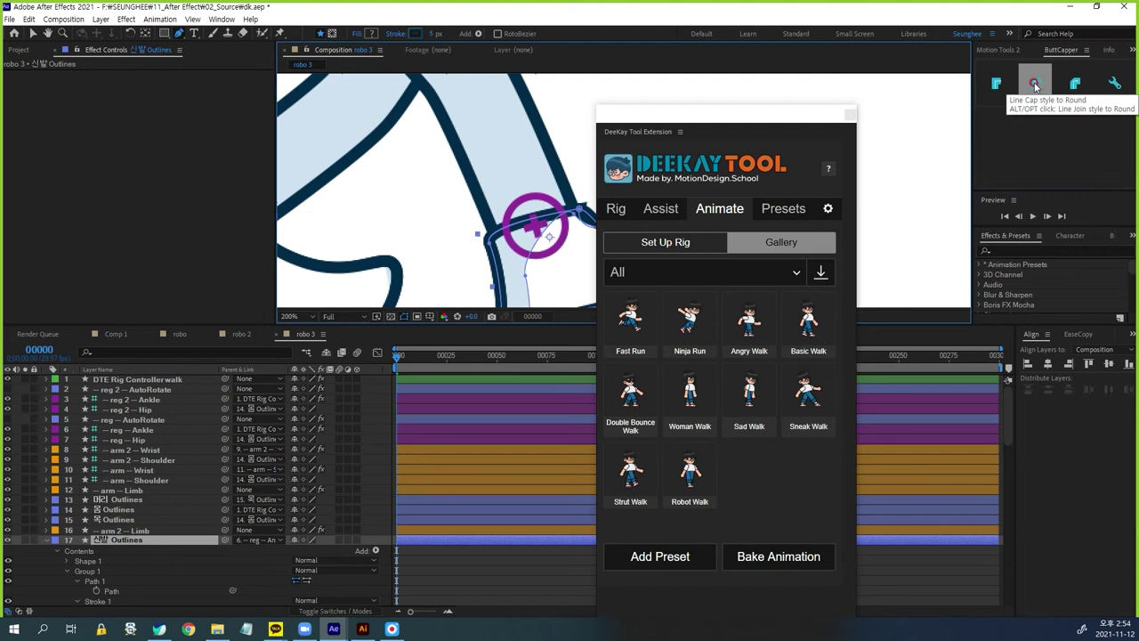
left_click_drag(709, 114, 890, 110)
Examine the cuff corner's path up close and delete the stray Shape 1 from the 신발 Outlines layer
left_click(108, 589)
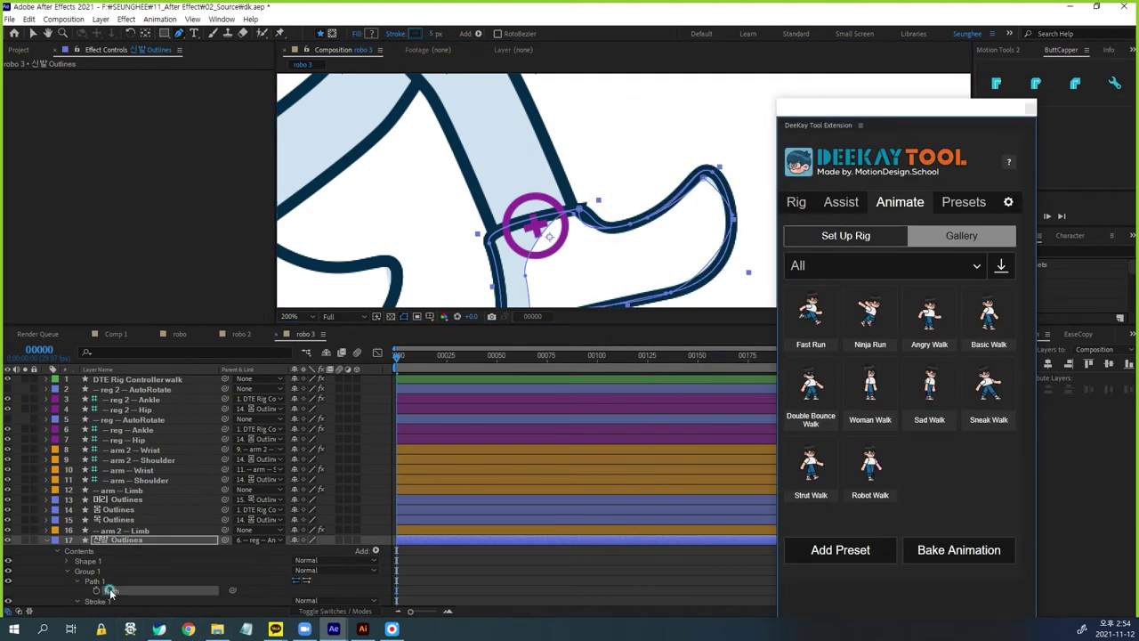
left_click_drag(642, 209, 580, 179)
scroll(521, 184, "up", 2)
left_click_drag(430, 208, 775, 274)
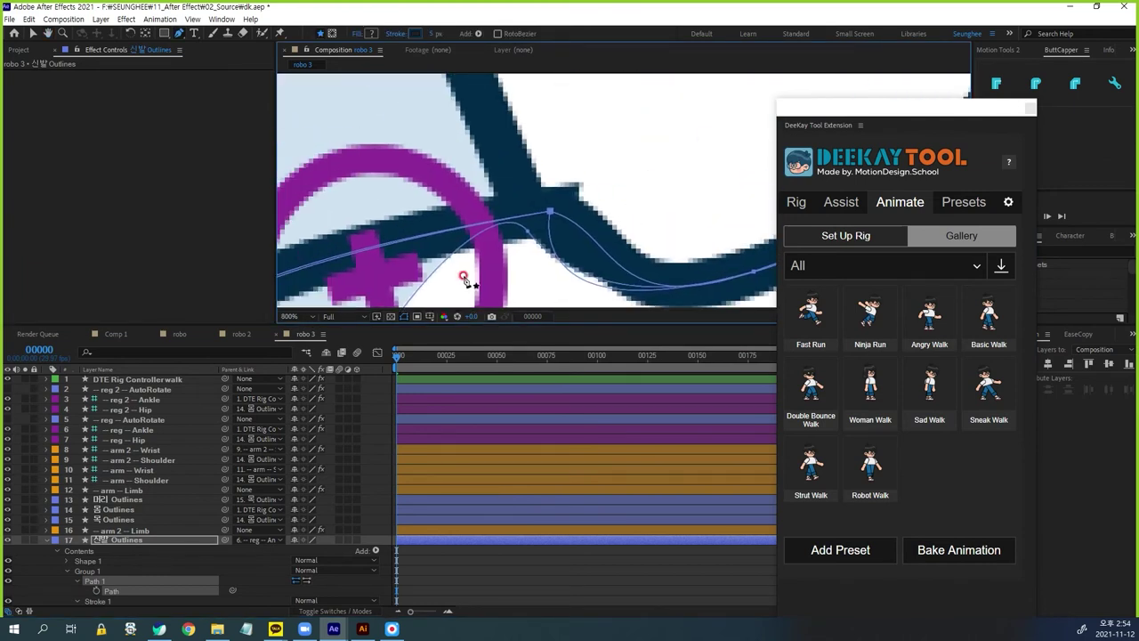
left_click(88, 562)
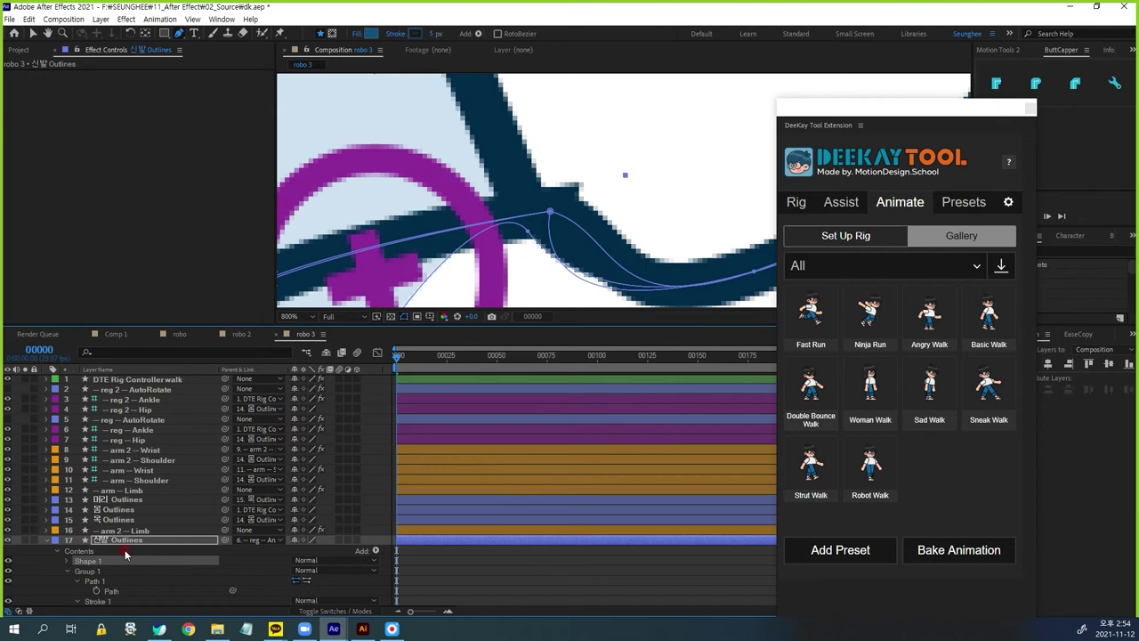
key("Delete")
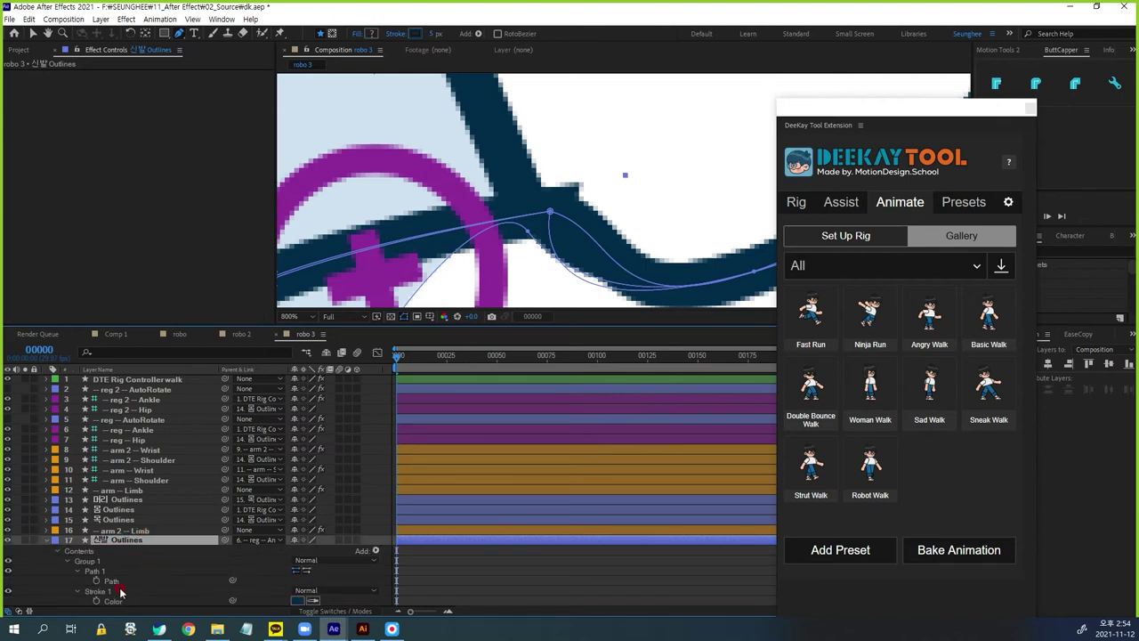
Select the stroke path of the 신발 Outlines layer and pull its cuff corner point up, away from the overlapping point
left_click(111, 580)
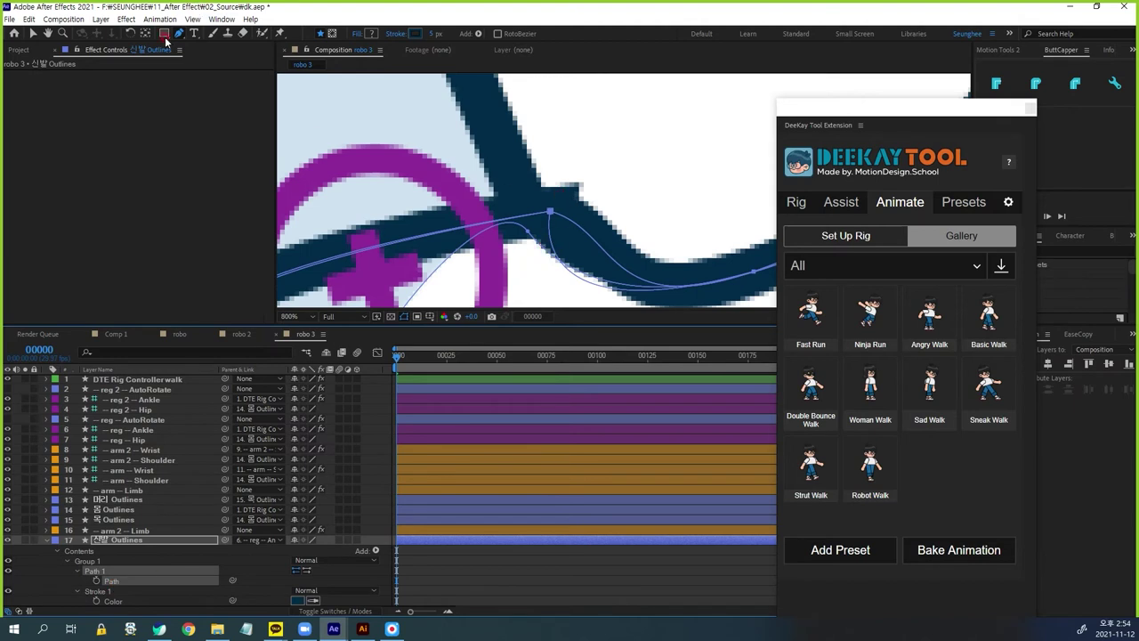
left_click(33, 33)
left_click_drag(547, 201, 503, 226)
left_click_drag(616, 228, 597, 241)
left_click(519, 223)
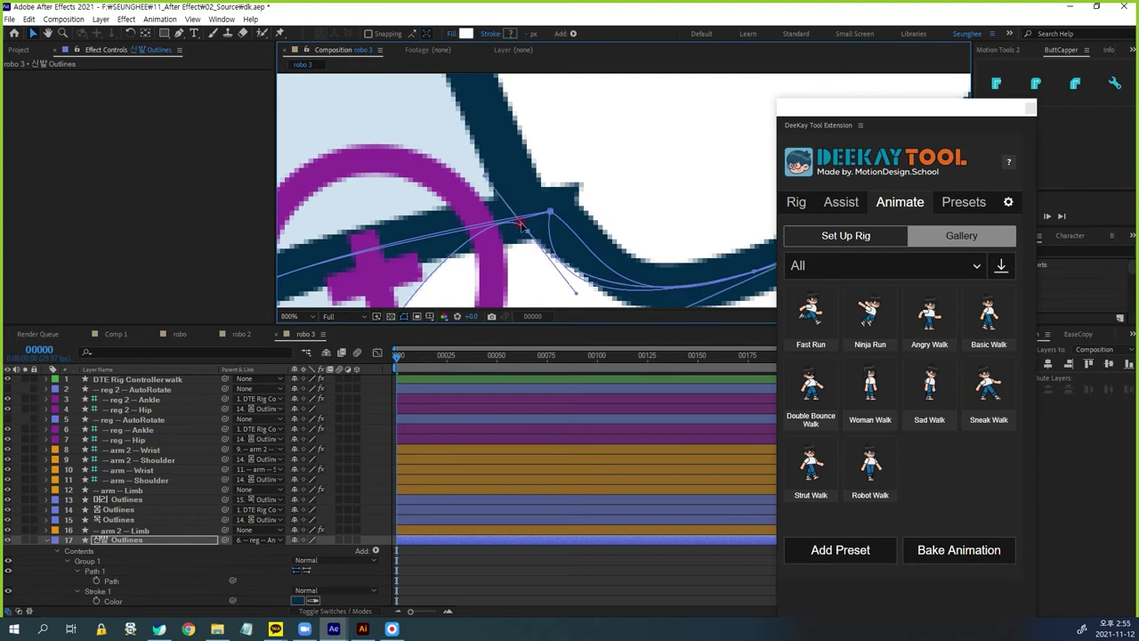
left_click_drag(551, 211, 599, 141)
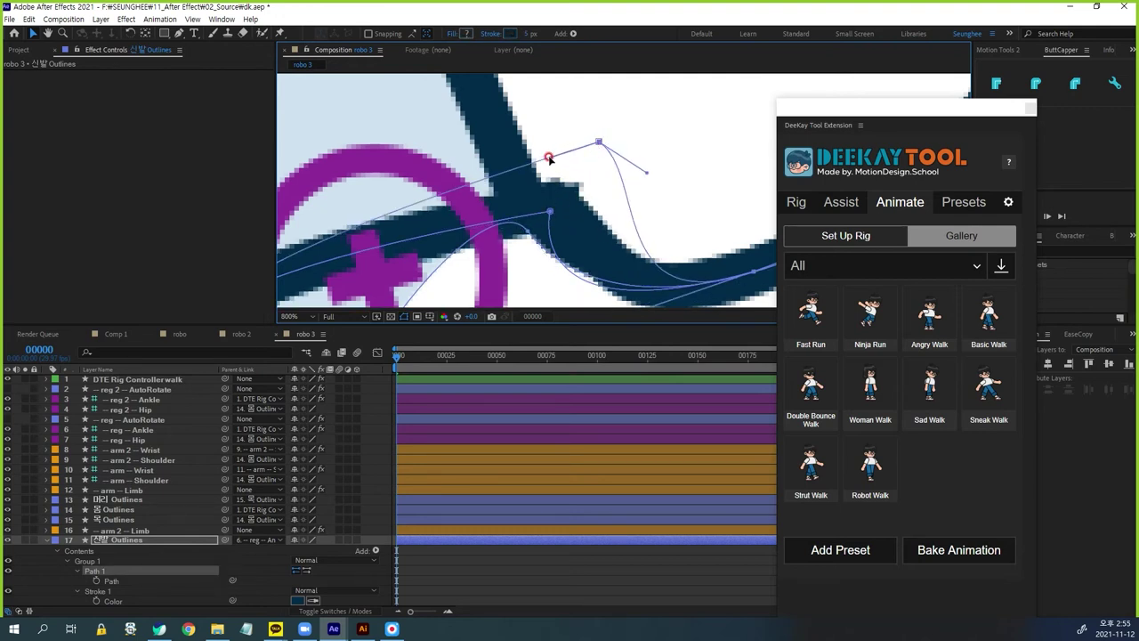
Reshape the exposed cuff corner point with the Convert Vertex tool and move the pulled-out corner point back onto it
left_click(561, 223)
left_click_drag(538, 203, 572, 224)
left_click_drag(189, 39, 223, 79)
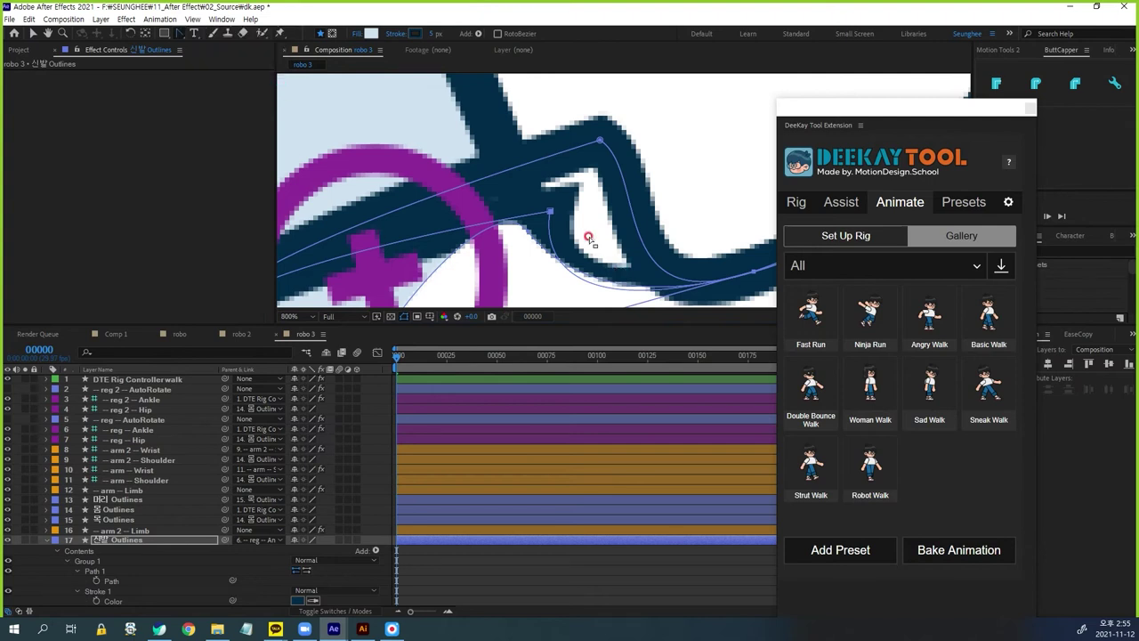
left_click_drag(551, 212, 579, 226)
key("v")
mouse_move(600, 144)
left_mouse_down()
mouse_move(523, 223)
mouse_move(546, 208)
left_mouse_up()
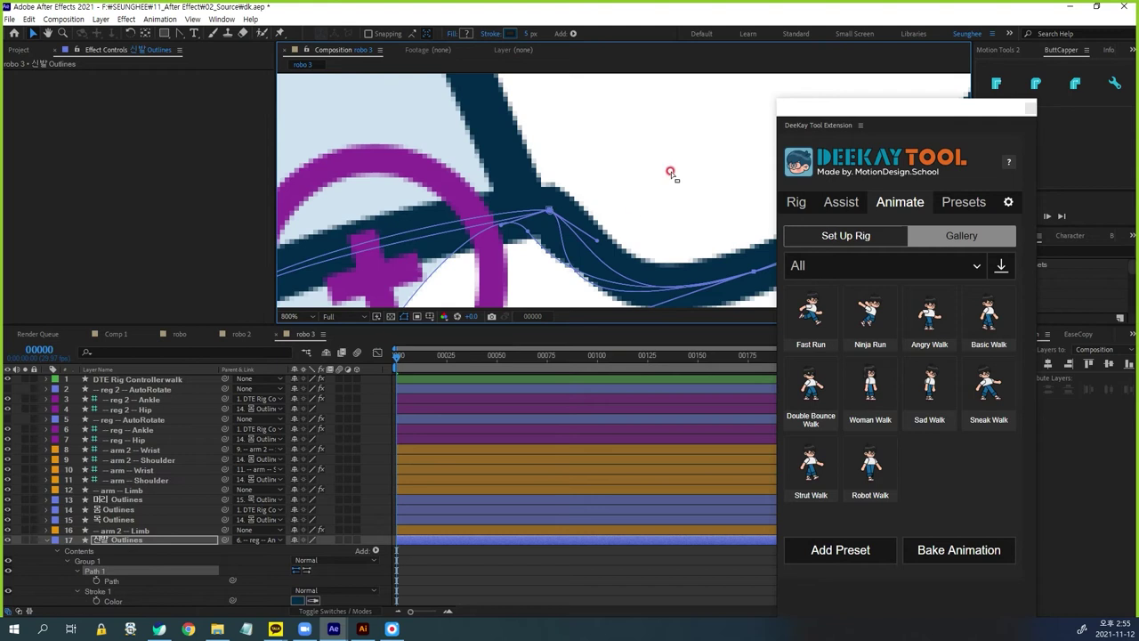
Fit the whole character in view, play the walk to check the reshaped shoes, and go to frame 33
key("shift+slash")
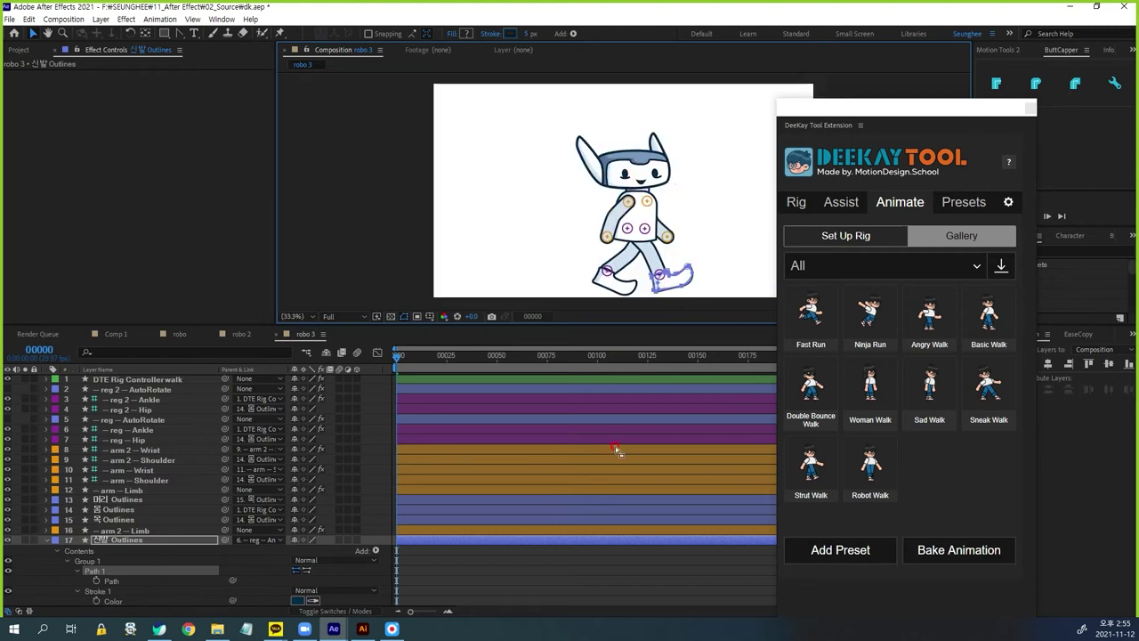
left_click(395, 585)
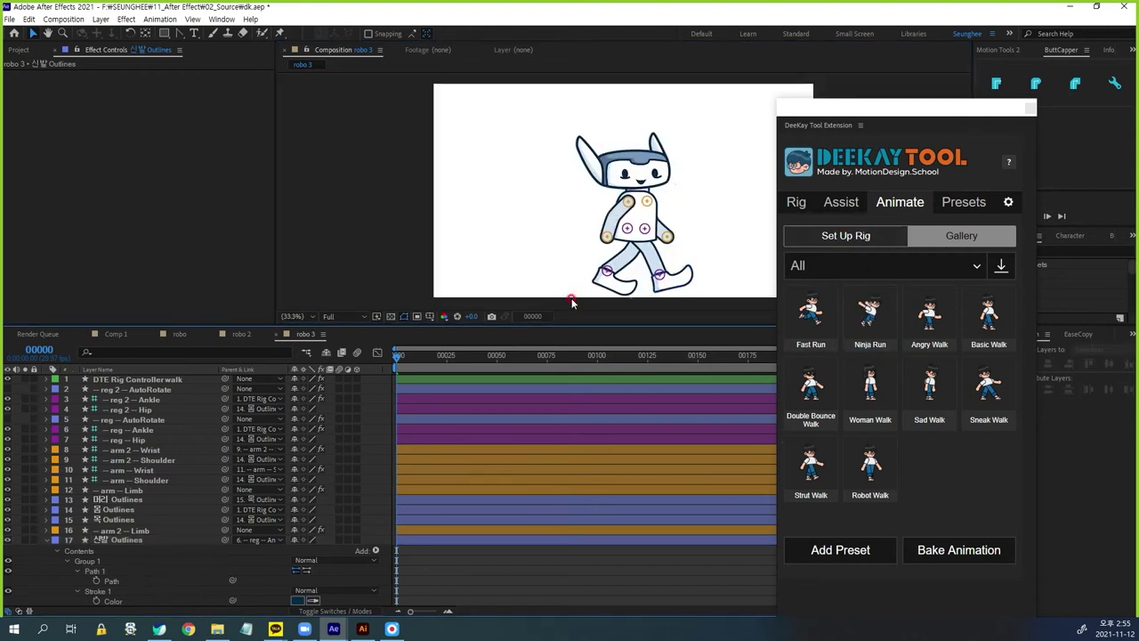
left_click_drag(916, 116, 2, 169)
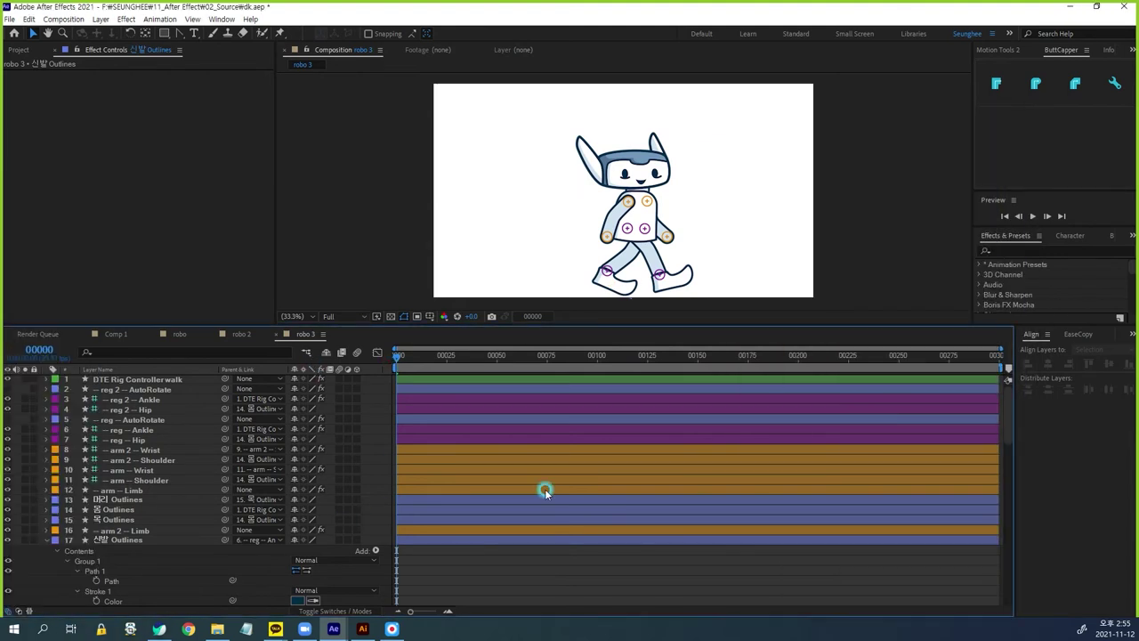
key("space")
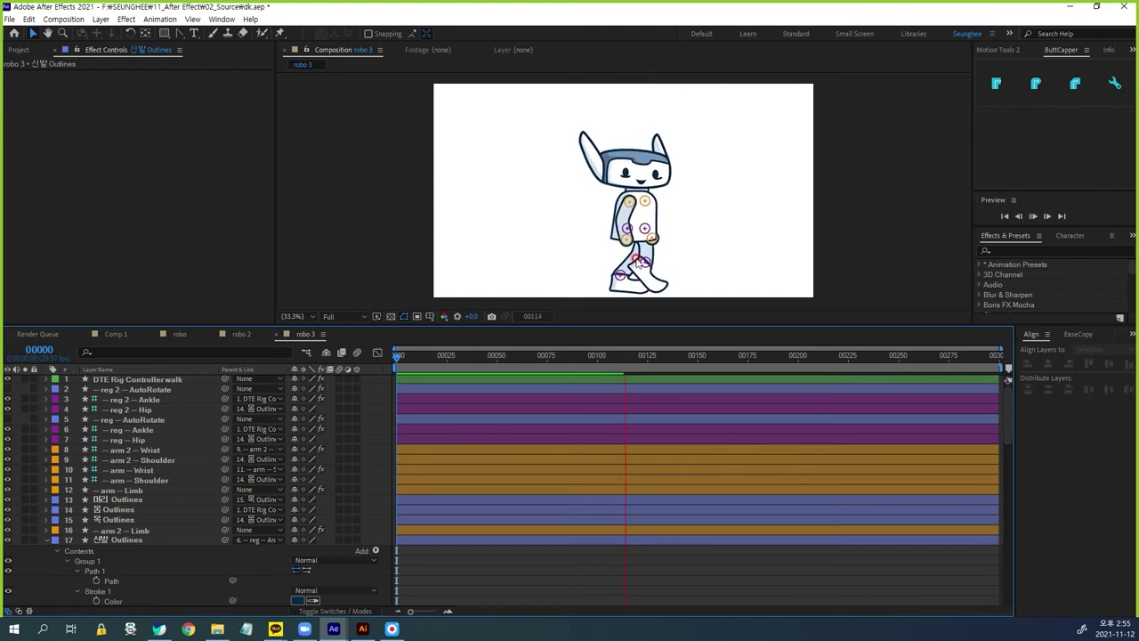
left_click(462, 361)
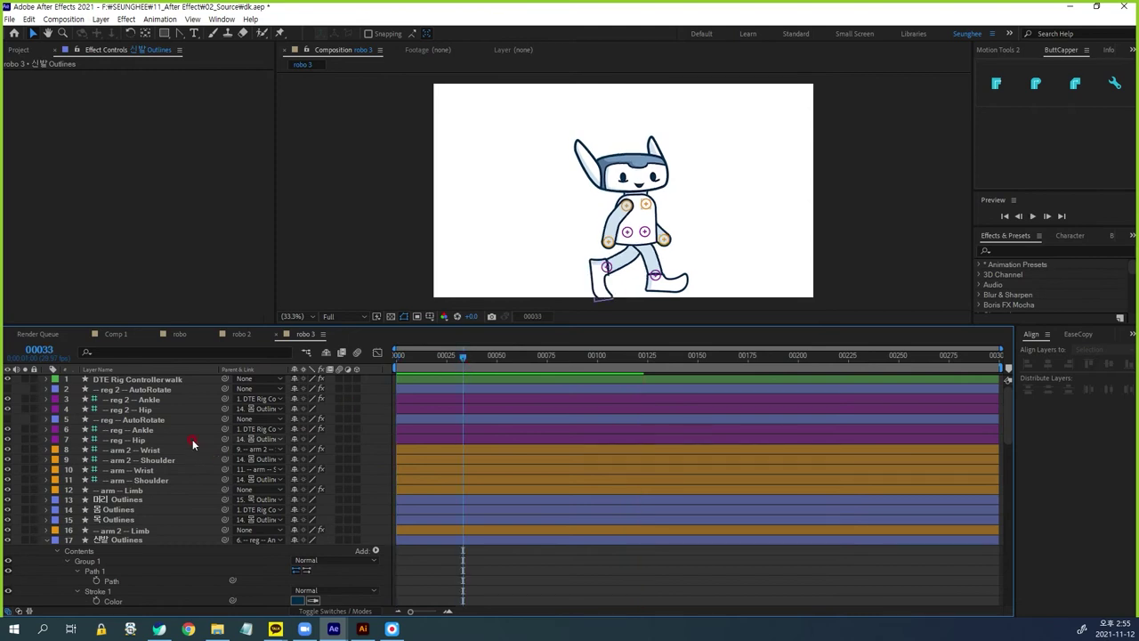
Select the DTE Rig Controller walk layer and examine its Body Controller settings
left_click(169, 380)
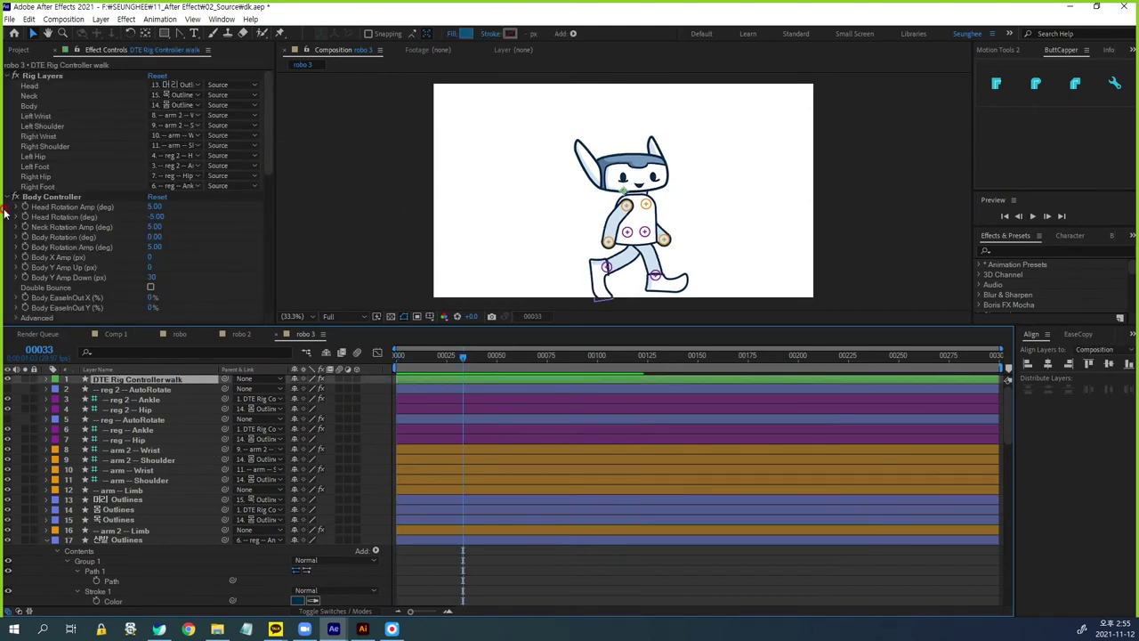
scroll(85, 207, "down", 3)
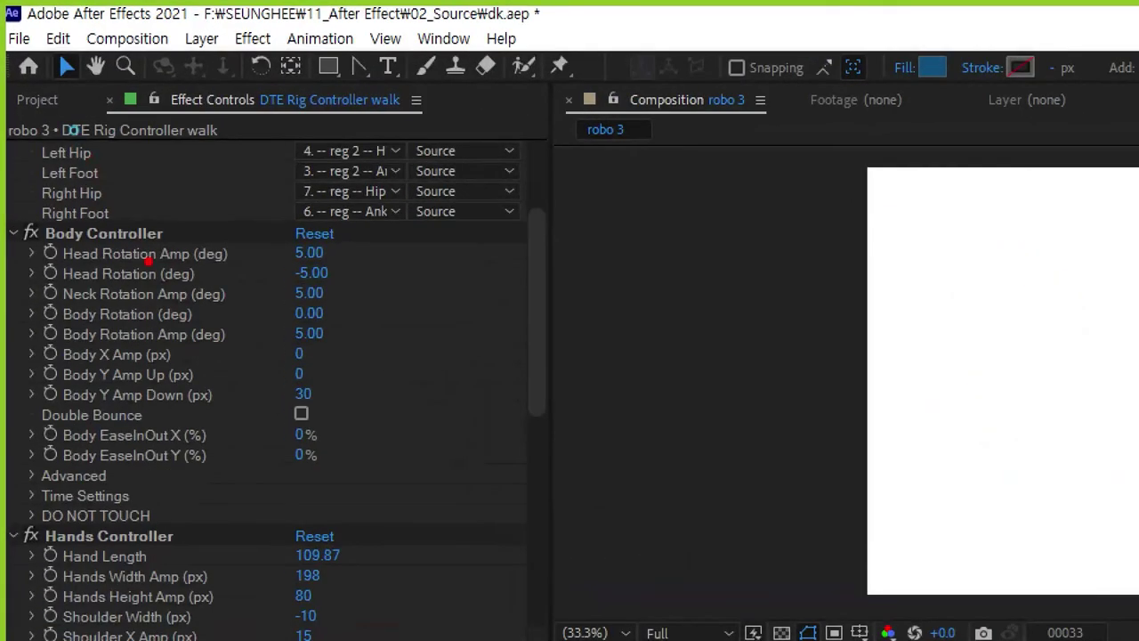
mouse_move(66, 116)
left_mouse_down()
mouse_move(10, 138)
mouse_move(58, 137)
left_mouse_up()
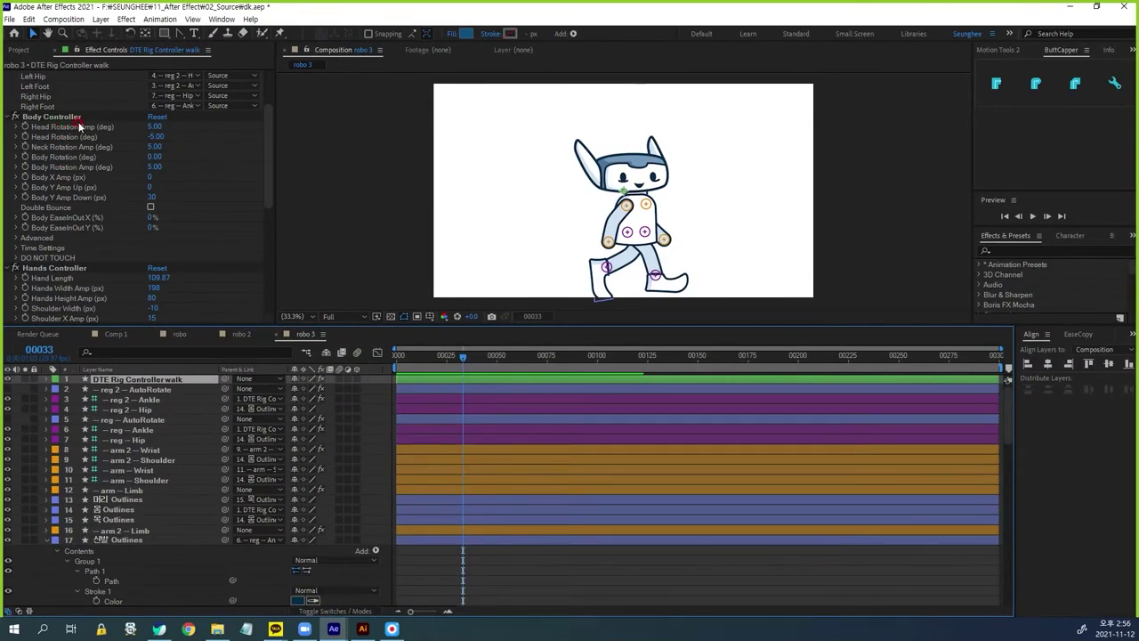
key("space")
key("space")
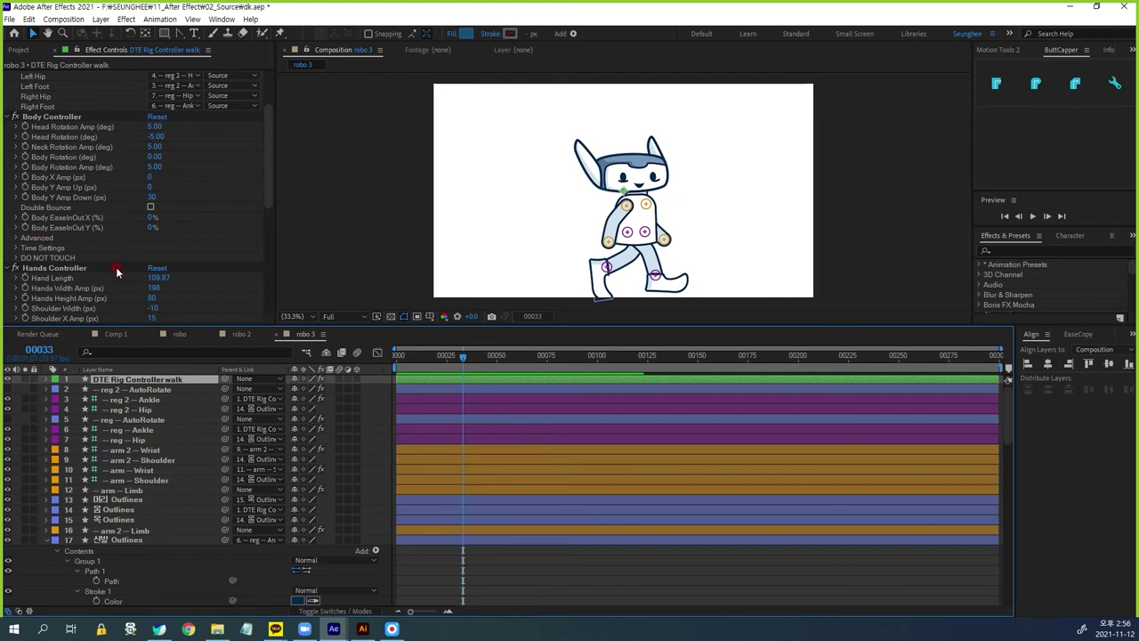
Examine the Hands Controller and Legs Controller settings of the walk rig
scroll(116, 273, "down", 3)
left_click(53, 190)
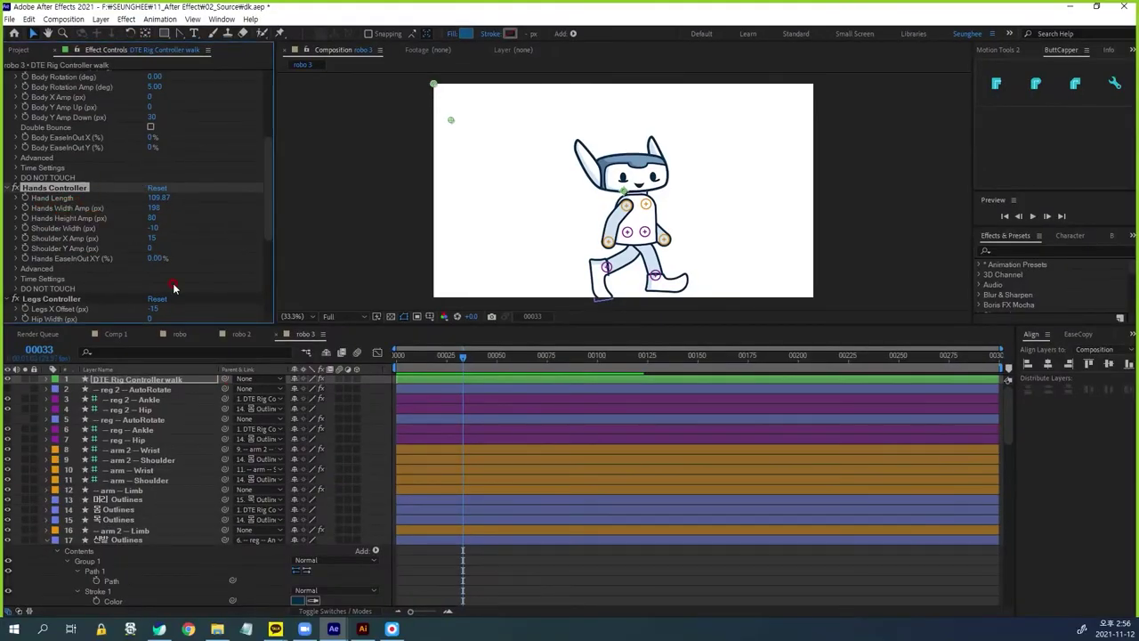
scroll(226, 221, "down", 3)
left_click(72, 219)
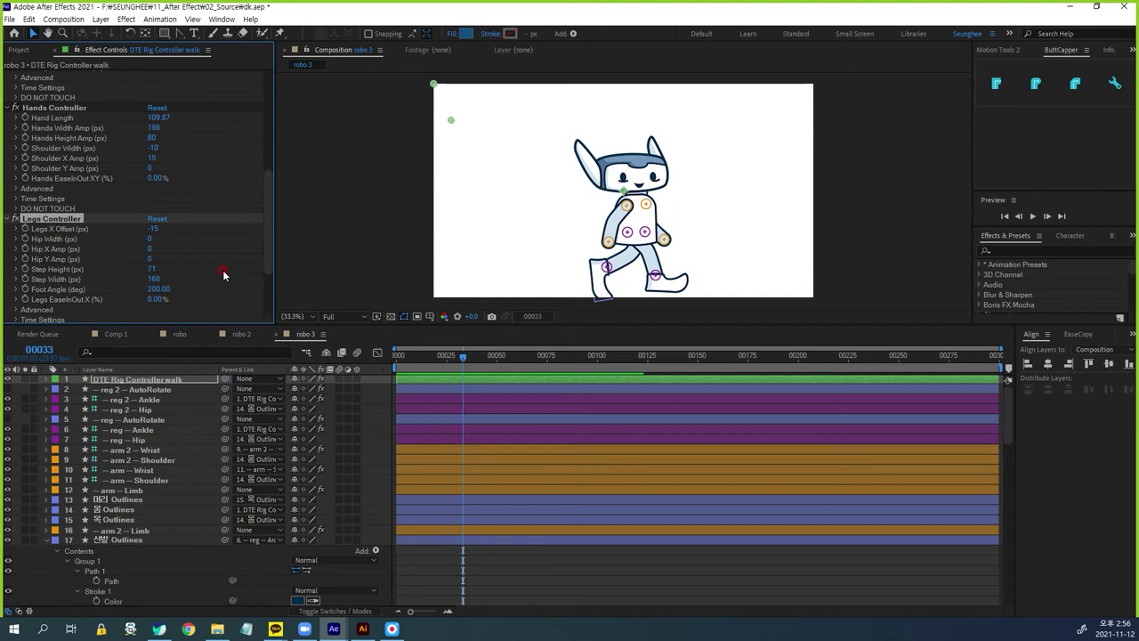
scroll(198, 259, "down", 1)
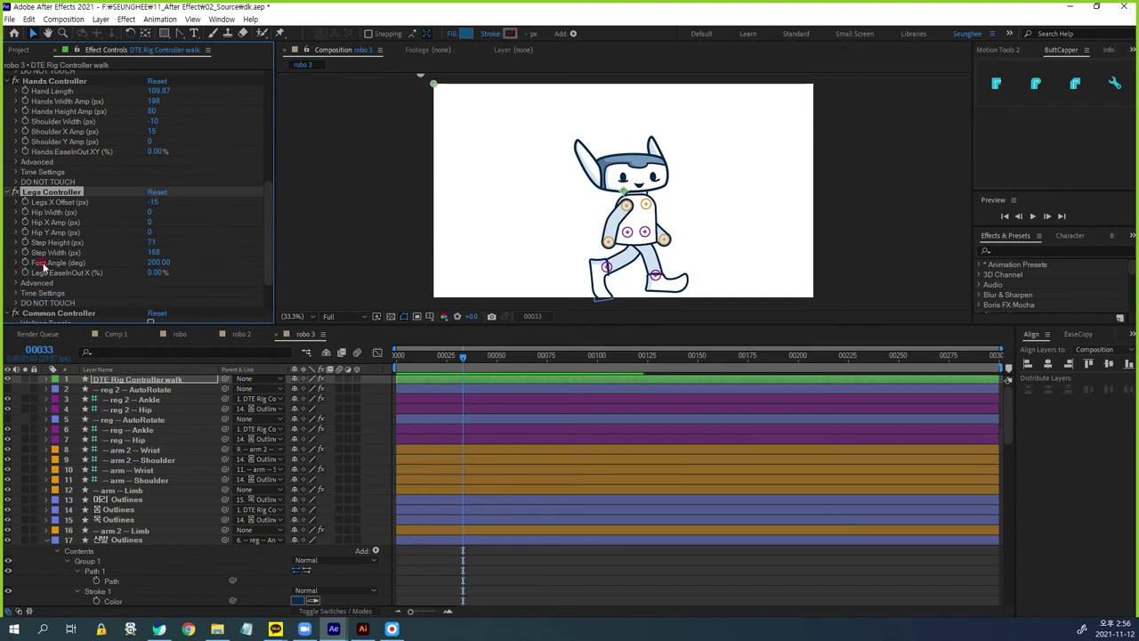
Try lowering the Foot Angle in the walk rig's Legs Controller to 120 degrees while watching the raised foot up close
left_click_drag(682, 247, 673, 203)
scroll(644, 235, "up", 2)
scroll(631, 248, "up", 4)
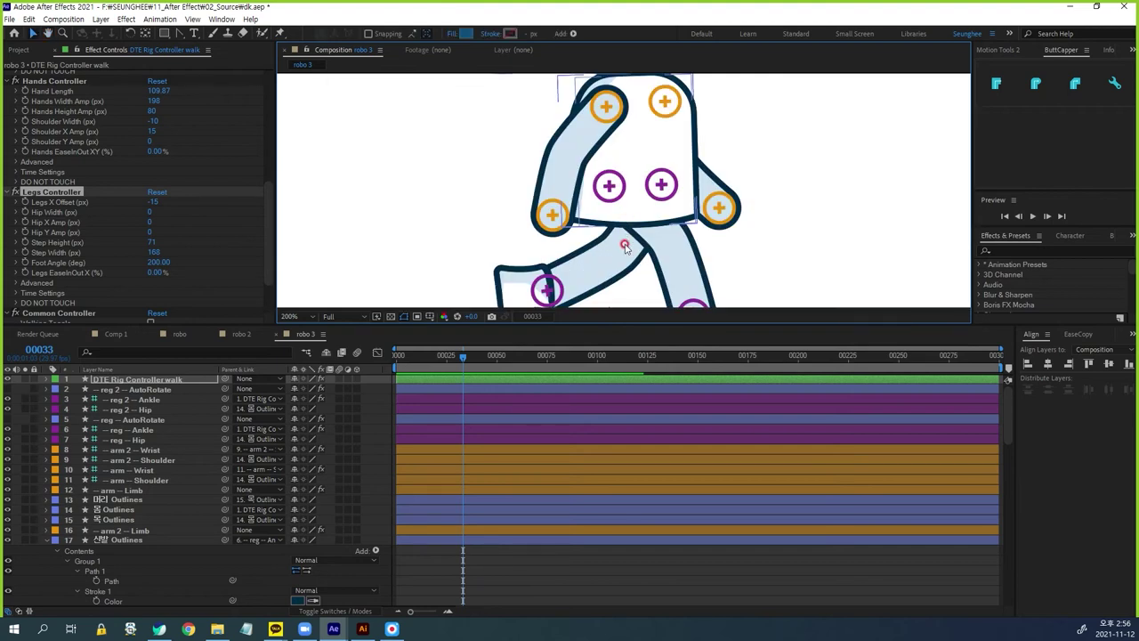
scroll(623, 252, "up", 2)
scroll(623, 252, "down", 5)
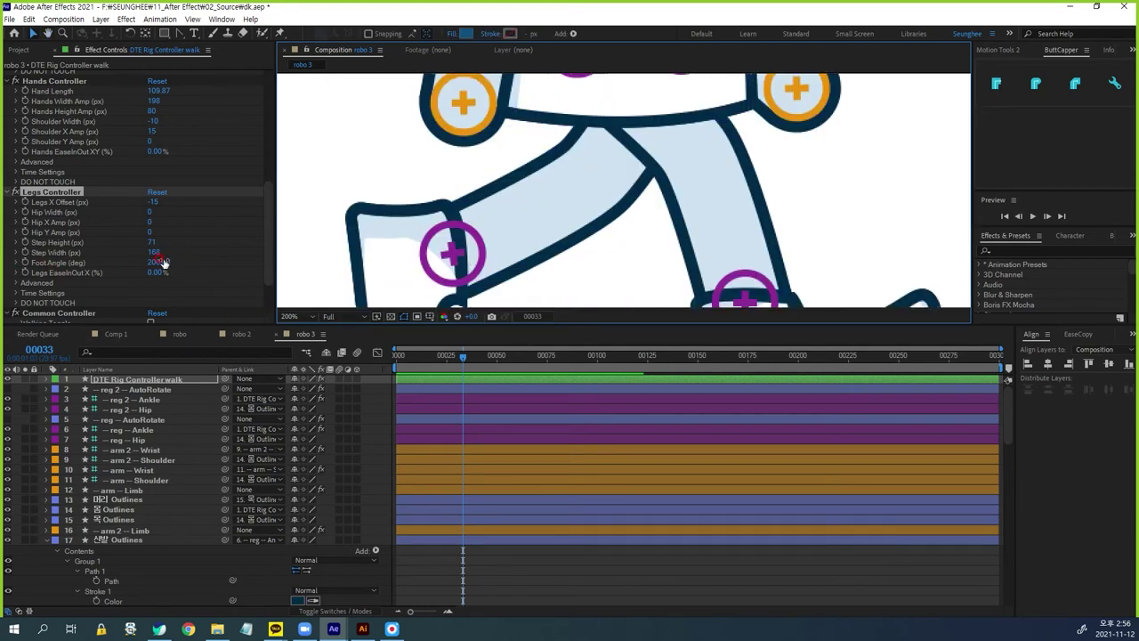
left_click_drag(156, 261, 140, 261)
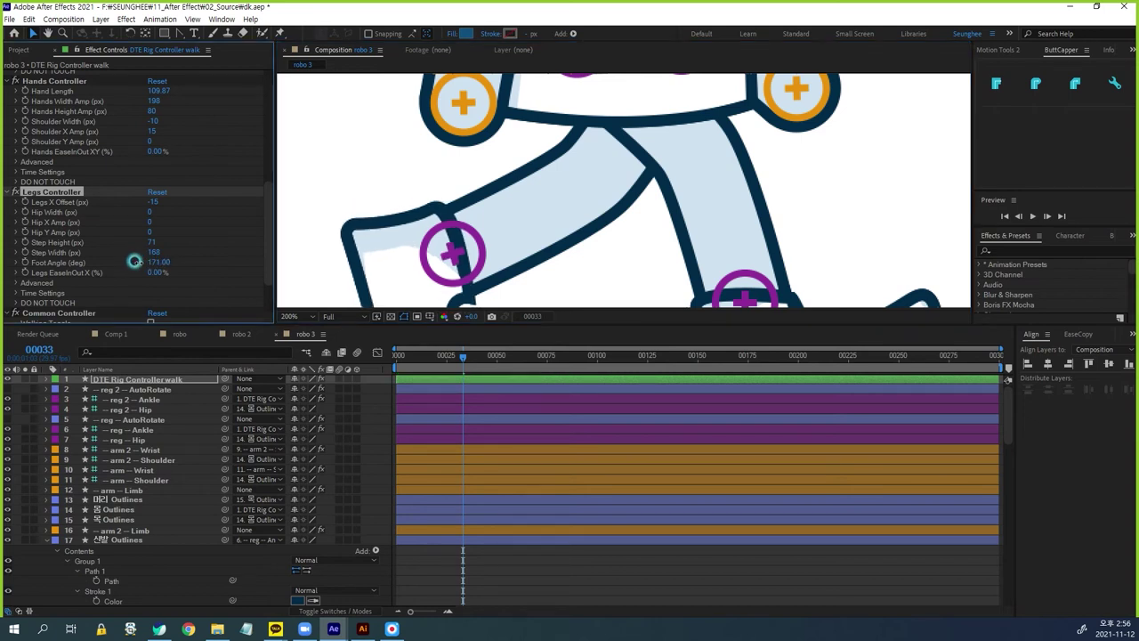
left_click_drag(157, 265, 151, 264)
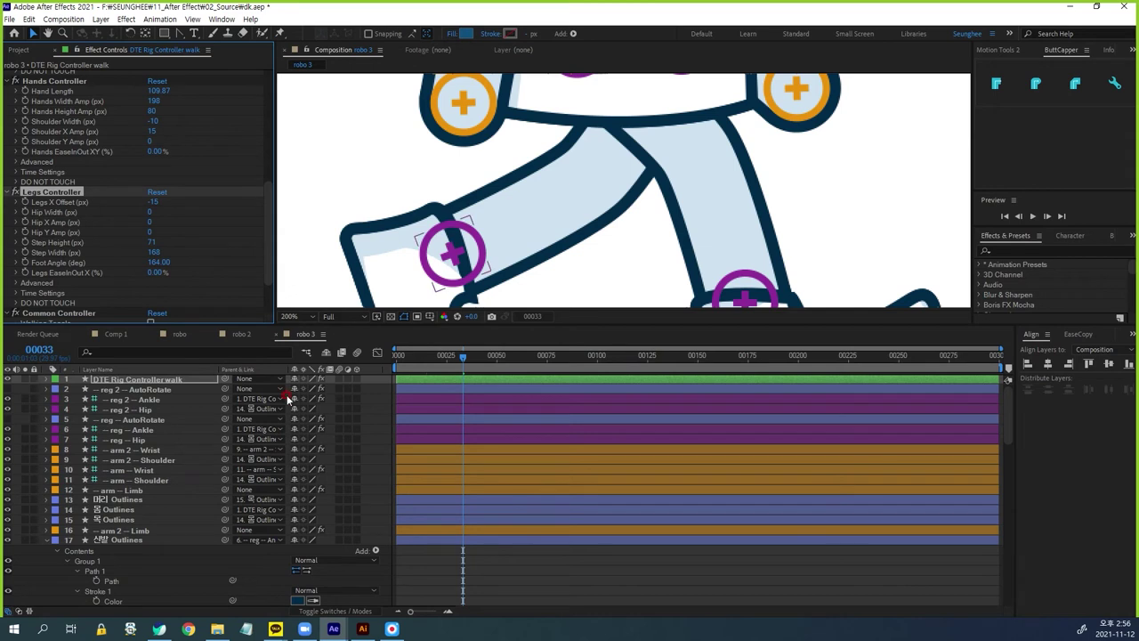
left_click(158, 262)
key("Return")
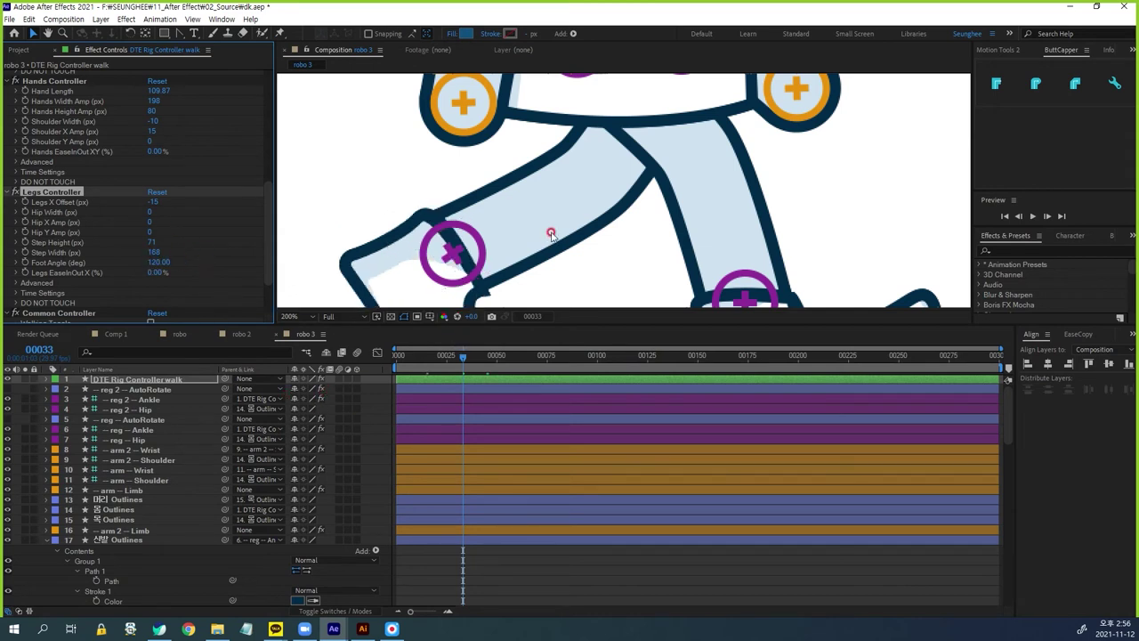
Set the Foot Angle to 150 degrees, play the walk from the start with the whole character in view, and go to frame 60
left_click(157, 263)
type("150")
key("Return")
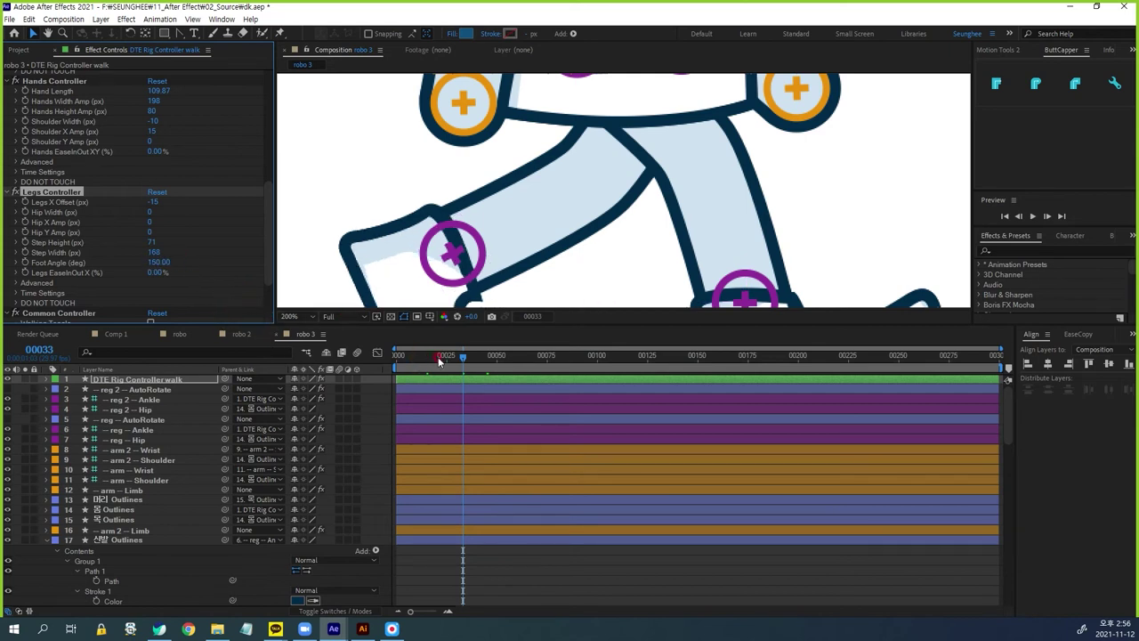
key("Home")
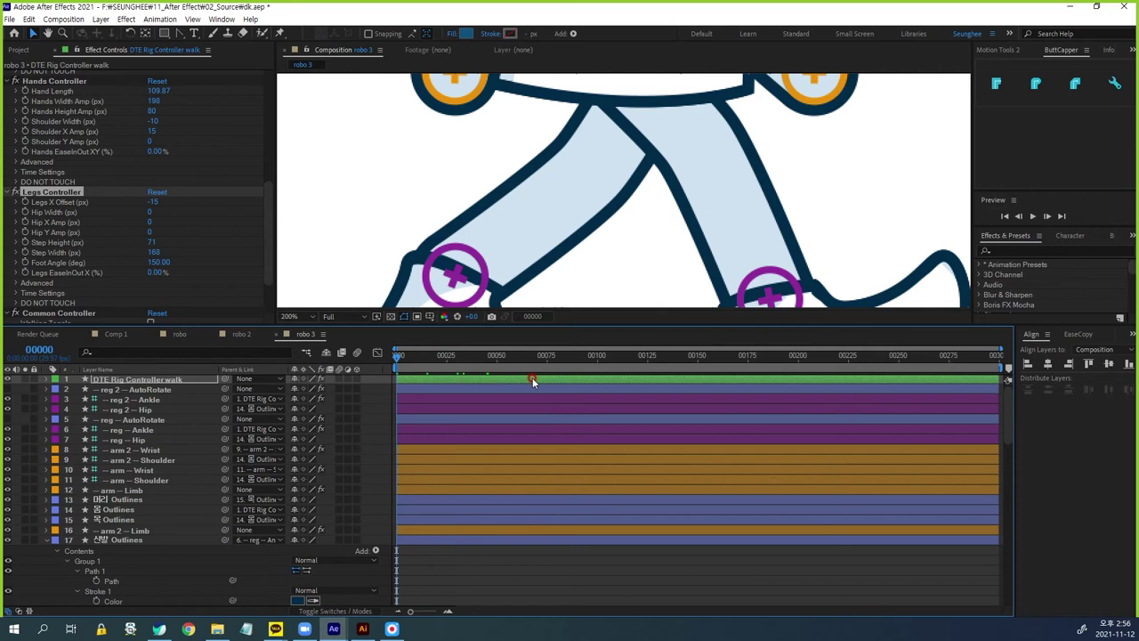
key("shift+slash")
key("space")
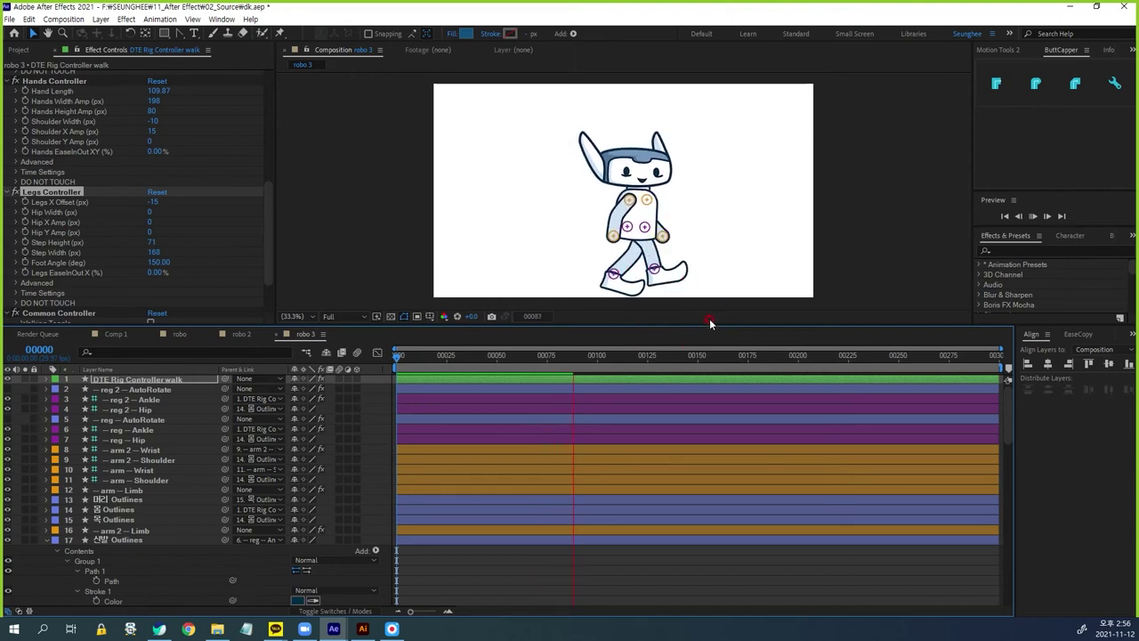
key("space")
left_click_drag(574, 361, 518, 375)
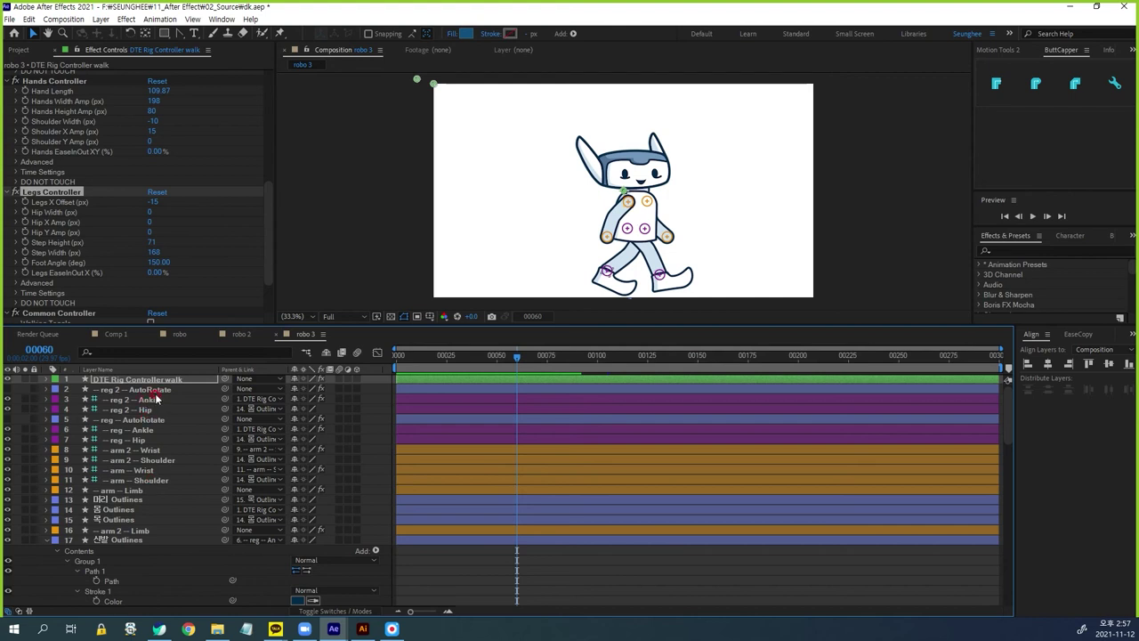
Collapse the expanded properties of both shoe outline layers and inspect the effect settings of the arm and reg Limb layers
left_click(48, 541)
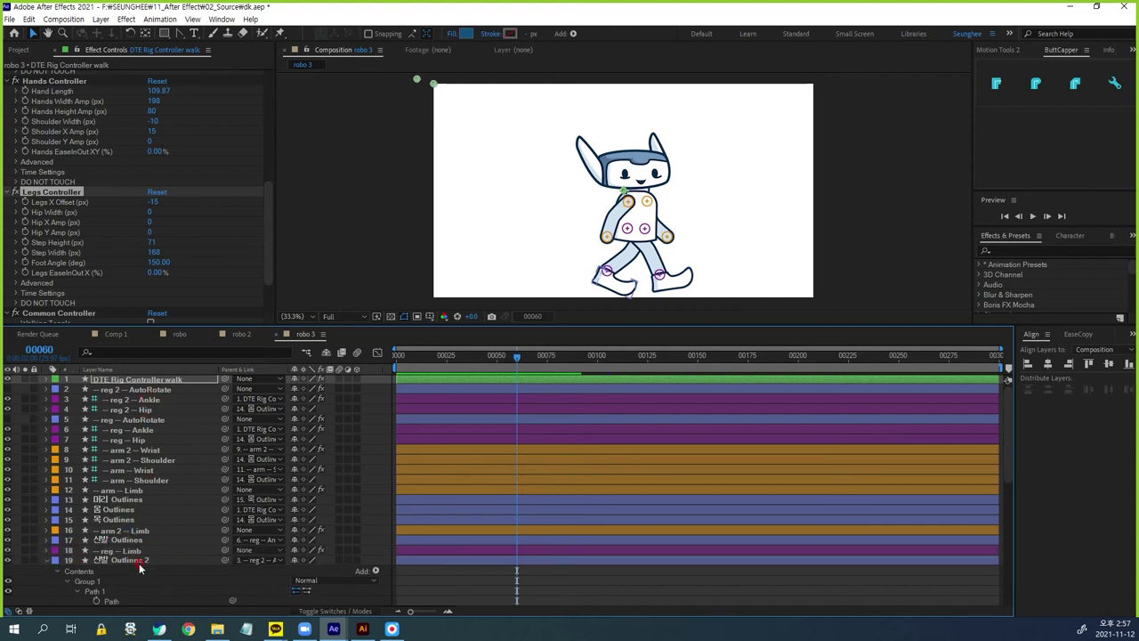
left_click(140, 491)
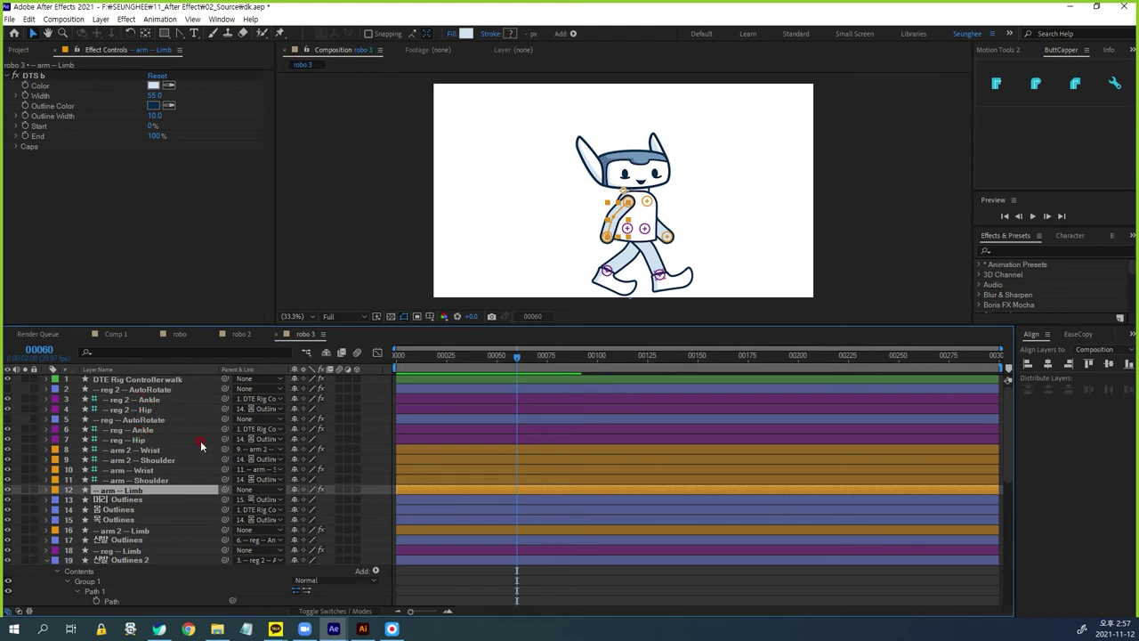
scroll(153, 545, "down", 4)
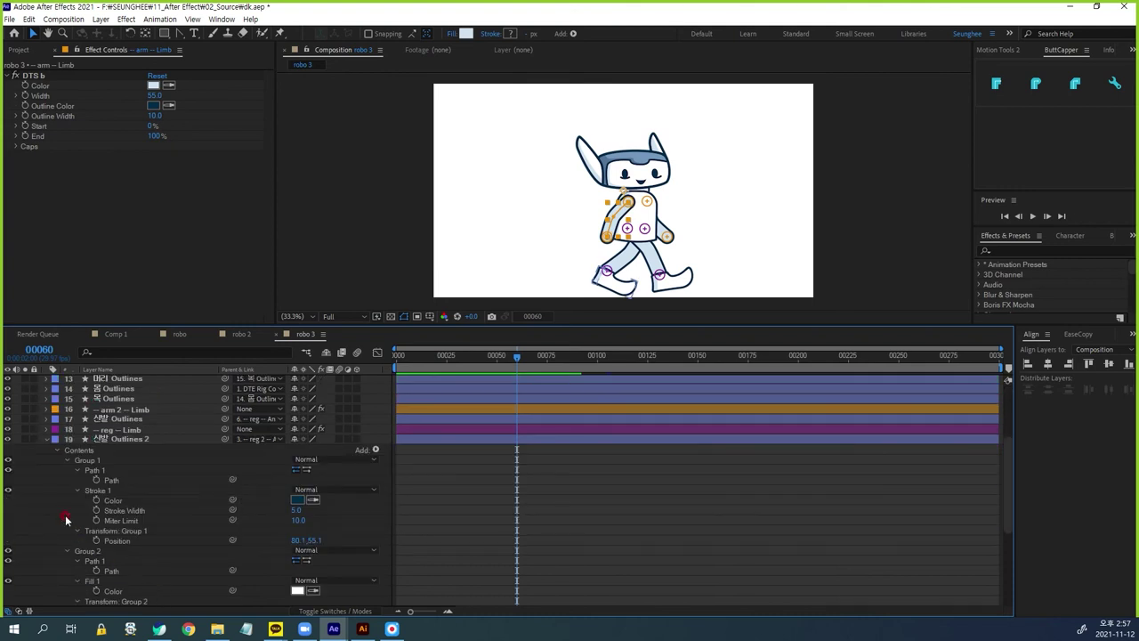
left_click(45, 440)
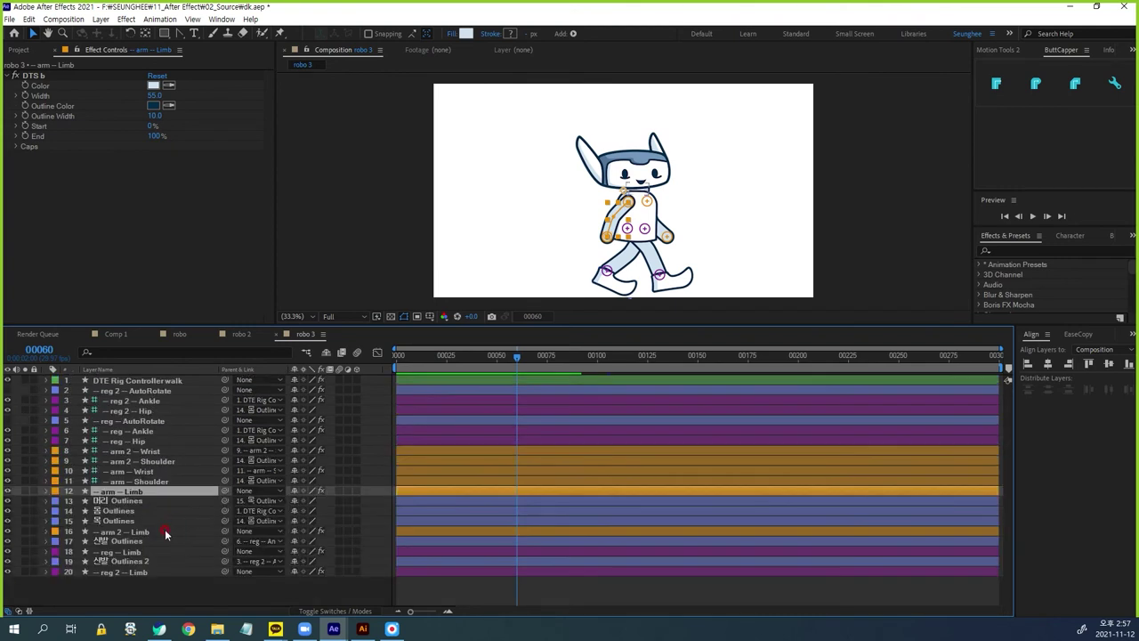
left_click(126, 553)
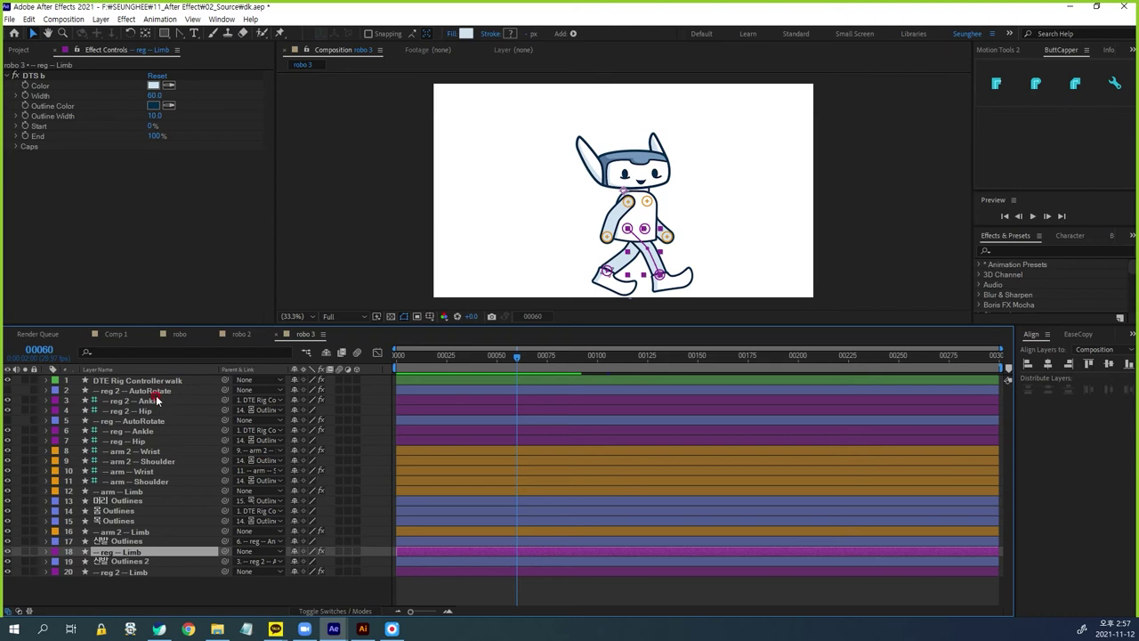
Set the DTE Control Length of the reg 2 Ankle and reg Ankle layers to 320 and play the walk to check the legs
left_click(157, 401)
left_click(157, 85)
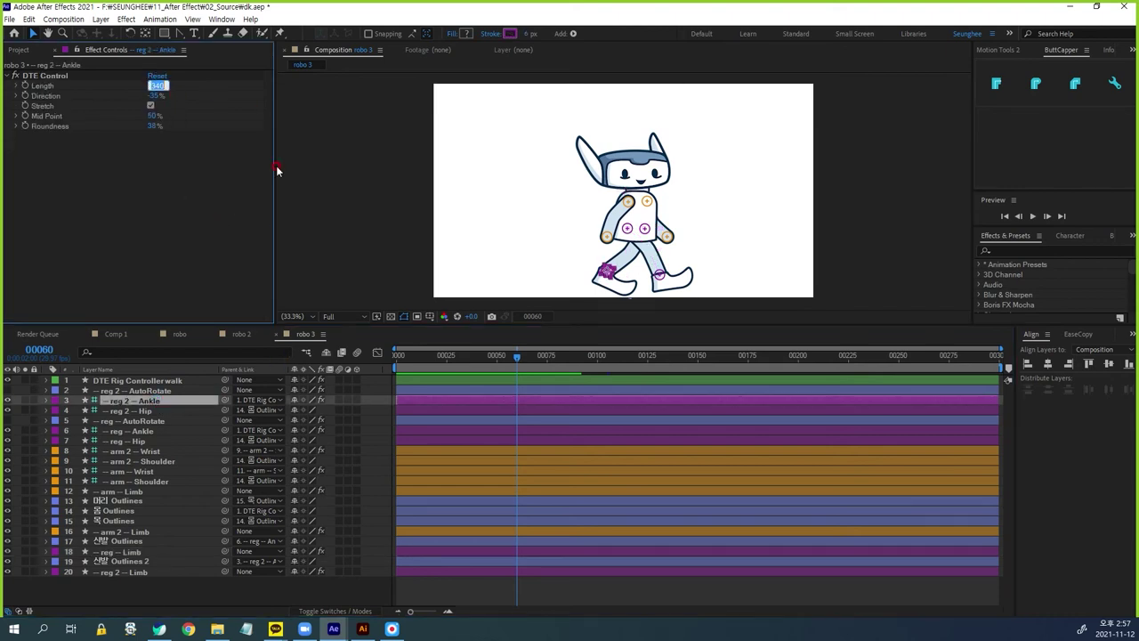
type("120")
key("Return")
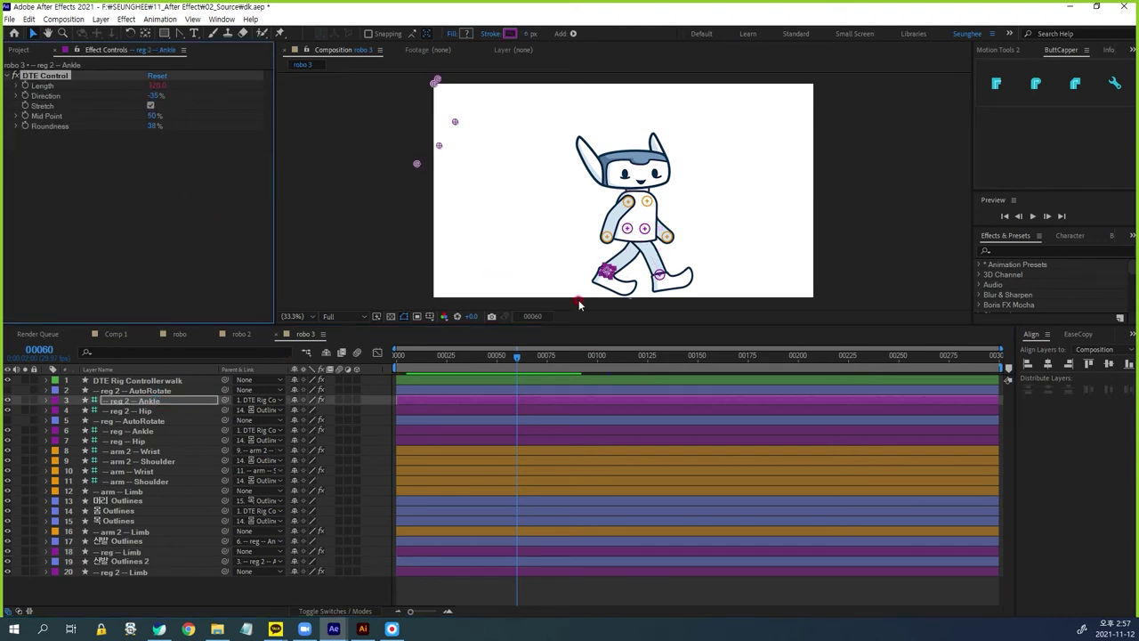
left_click(148, 432)
left_click(157, 85)
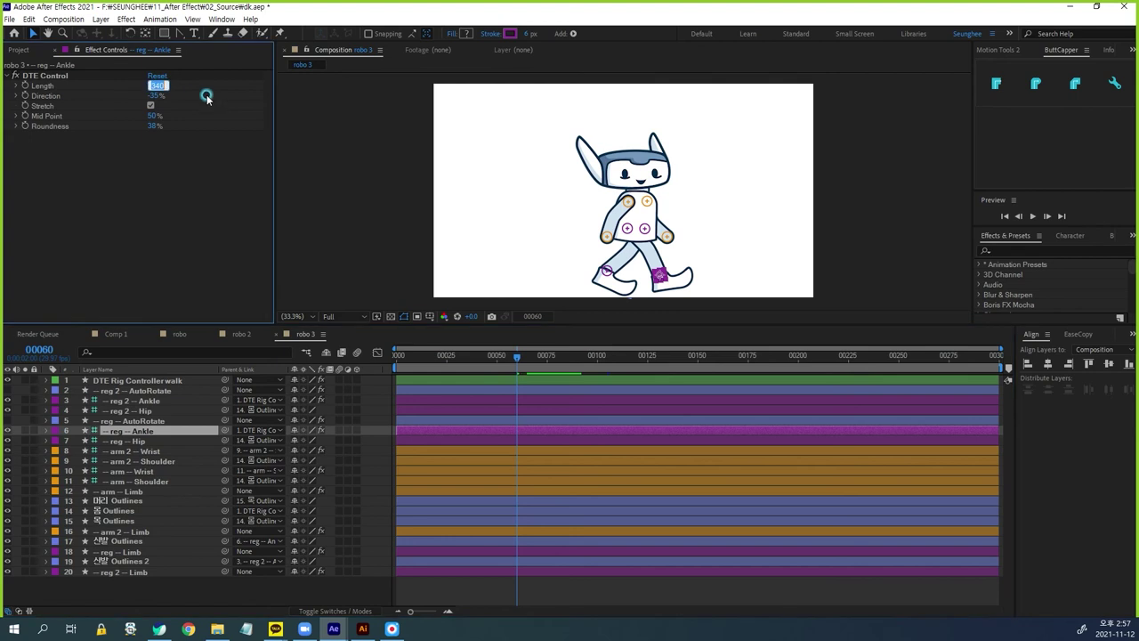
type("120")
key("Return")
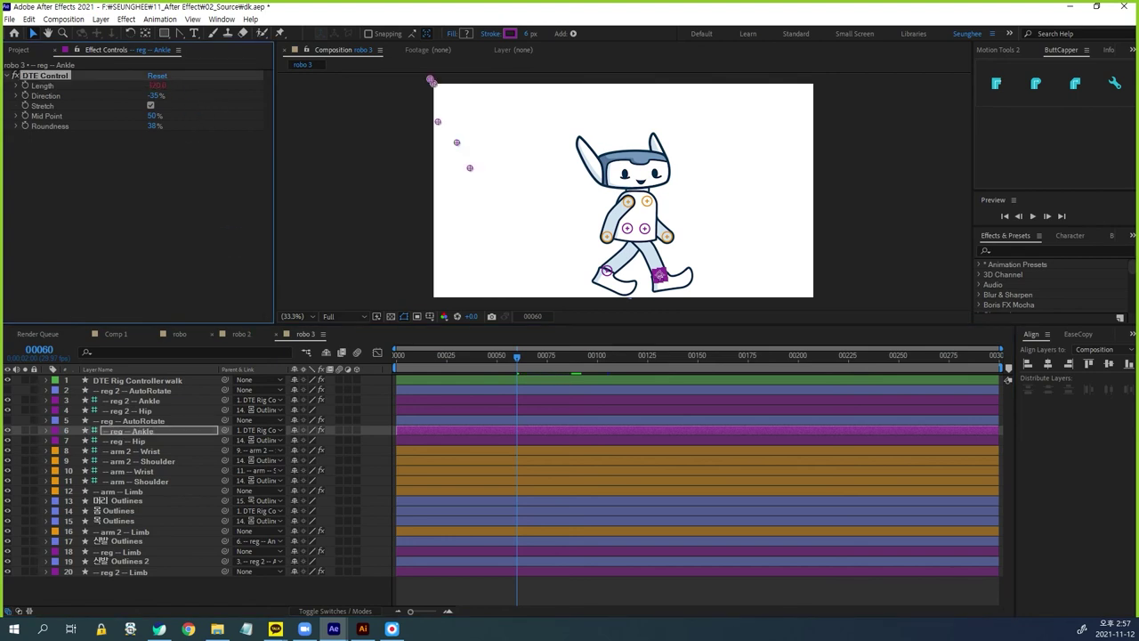
key("space")
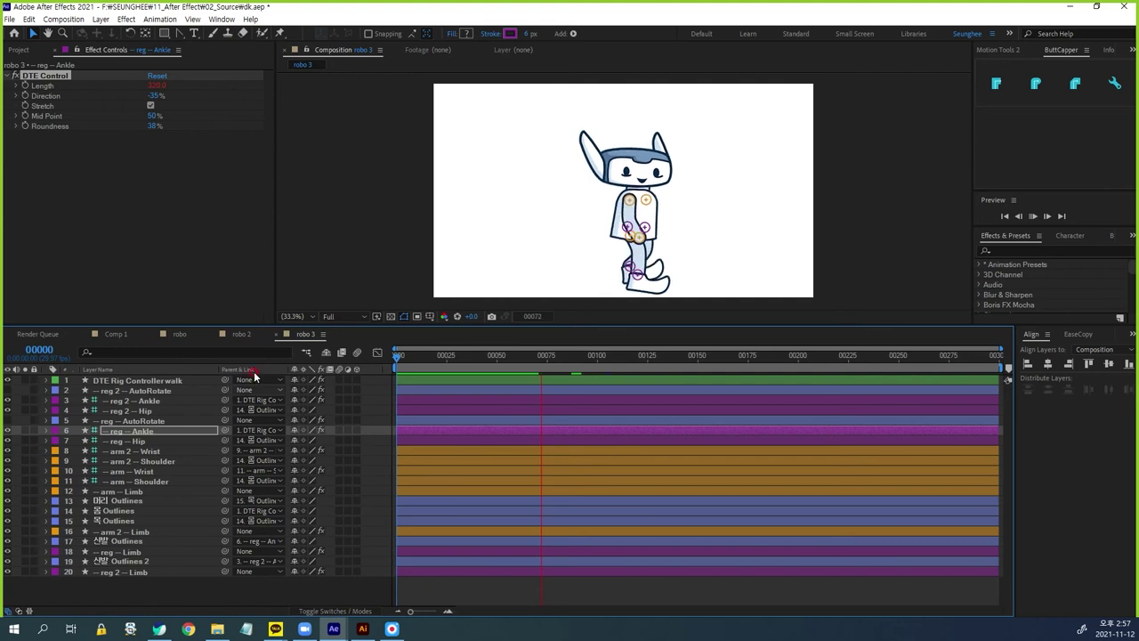
key("space")
left_click_drag(547, 370, 316, 384)
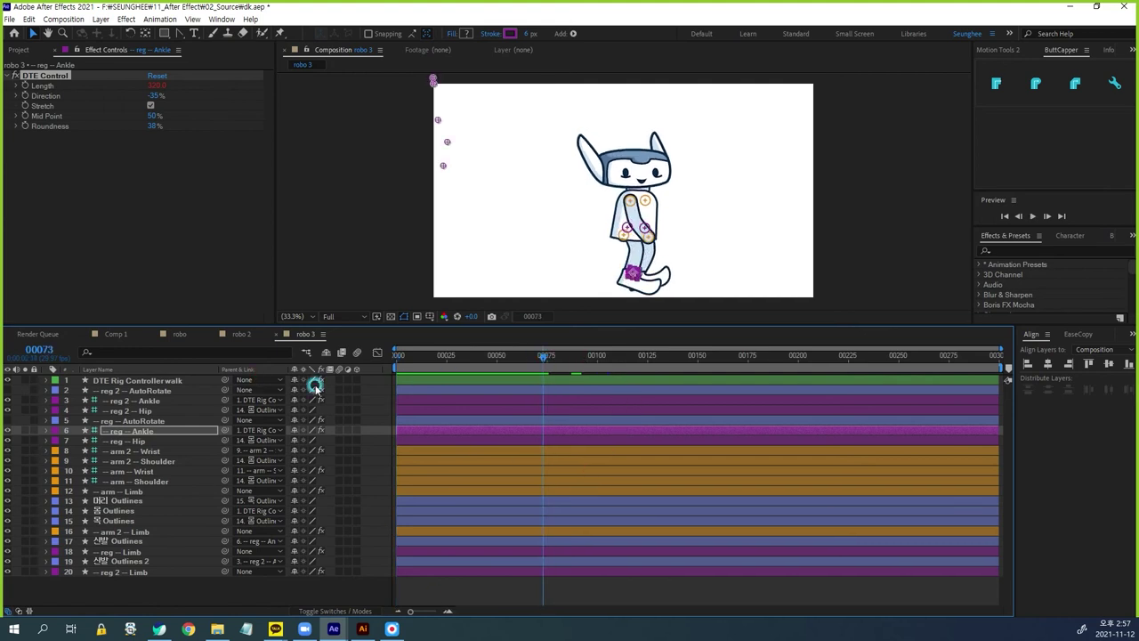
Select the DTE Rig Controller walk layer, return to frame 0, and enlarge the area above the timeline to show more controller settings
left_click(126, 381)
left_click(425, 322)
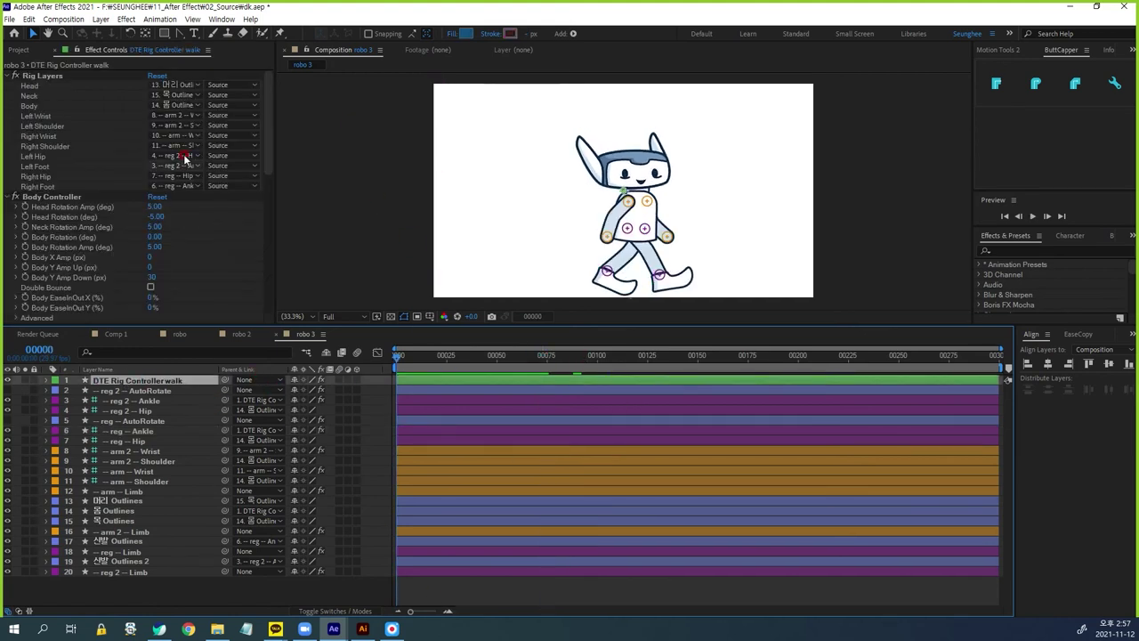
left_click_drag(206, 323, 202, 400)
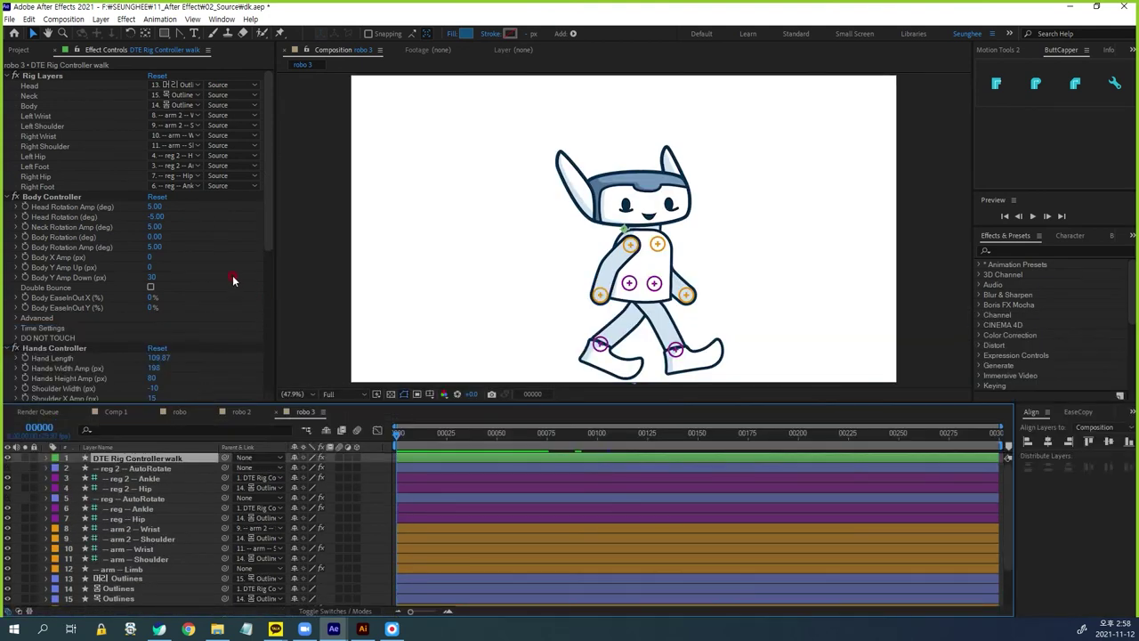
Preview the walk with a Head Rotation Amp of 10 degrees and restore the value to 5
left_click(153, 205)
type("1")
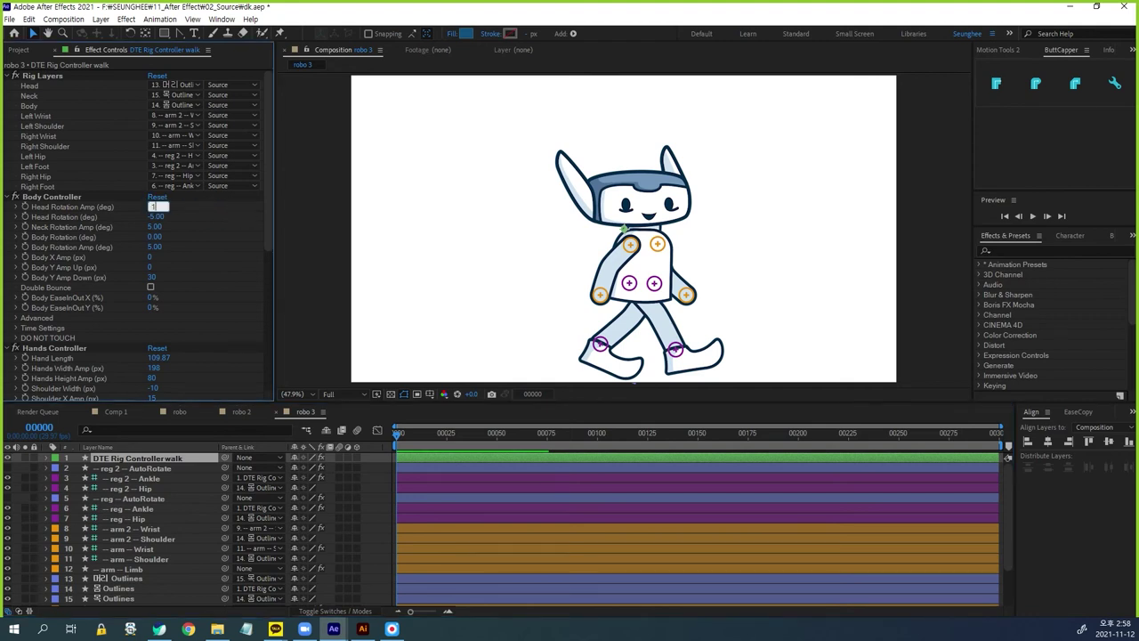
type("0")
key("Return")
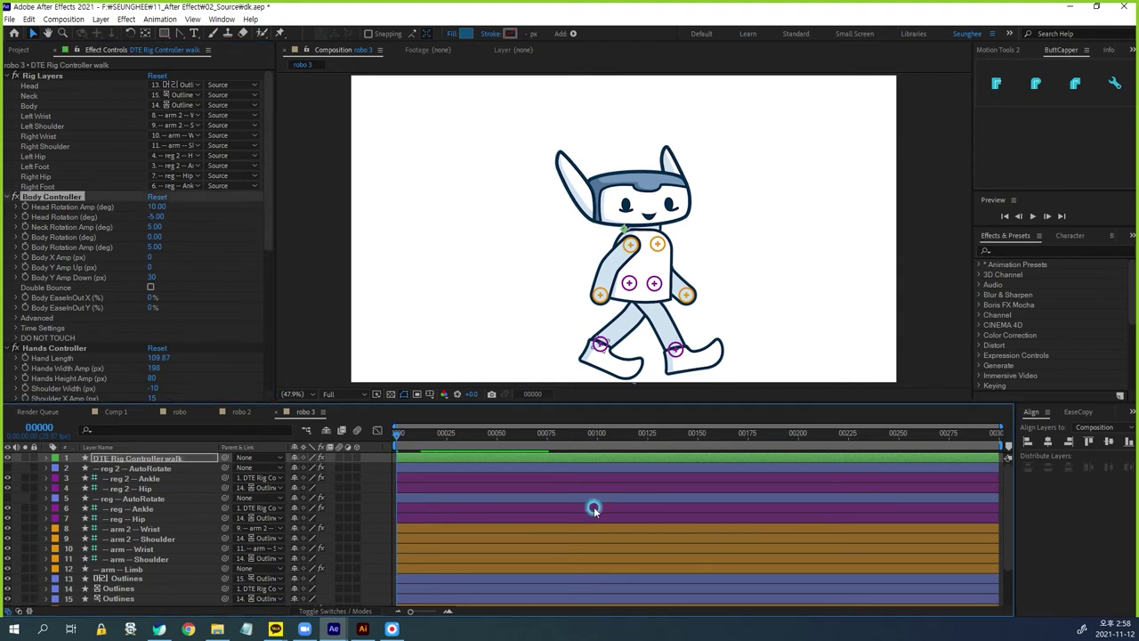
key("space")
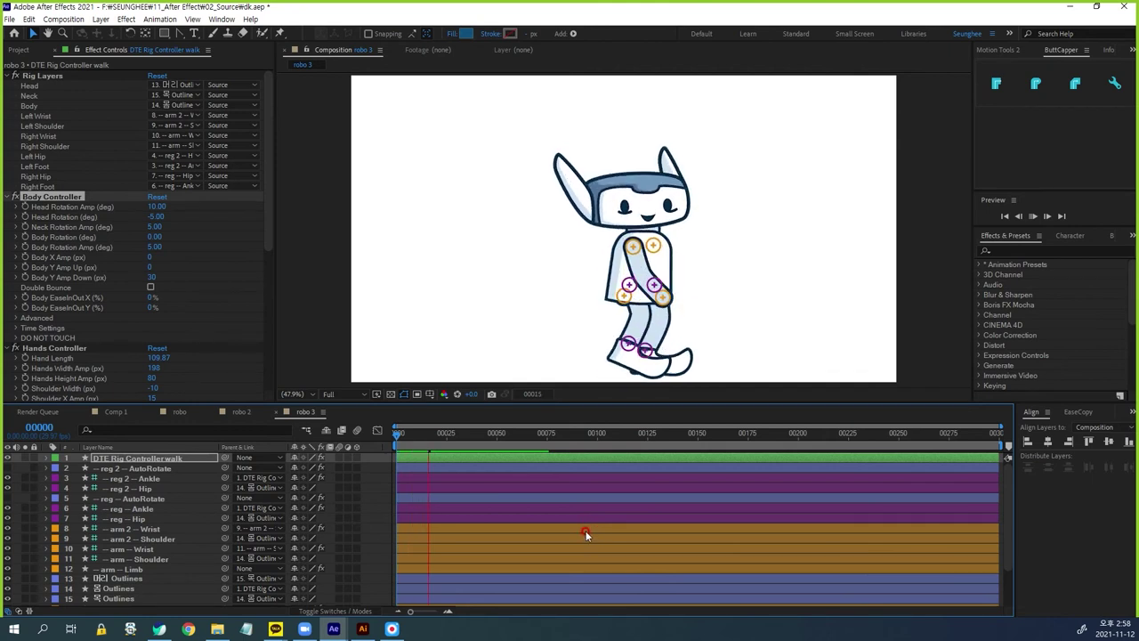
key("space")
left_click(156, 206)
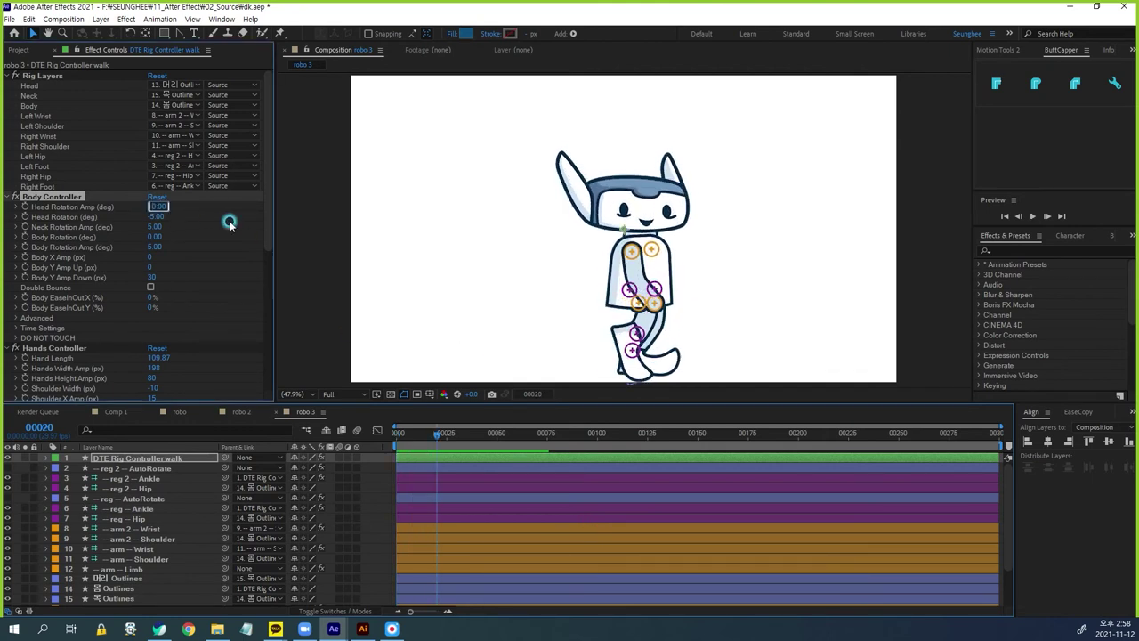
type("5")
key("Return")
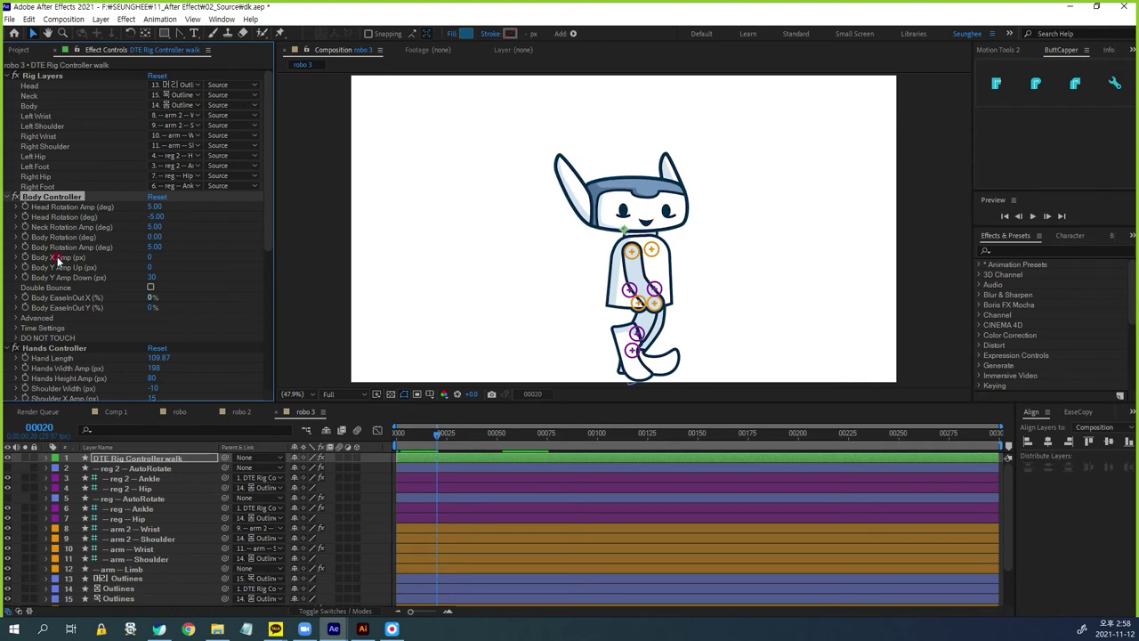
Preview the walk from frame 12 with a Neck Rotation Amp of 20 degrees and restore the value to 5
left_click(154, 227)
type("20")
key("Return")
left_click(420, 436)
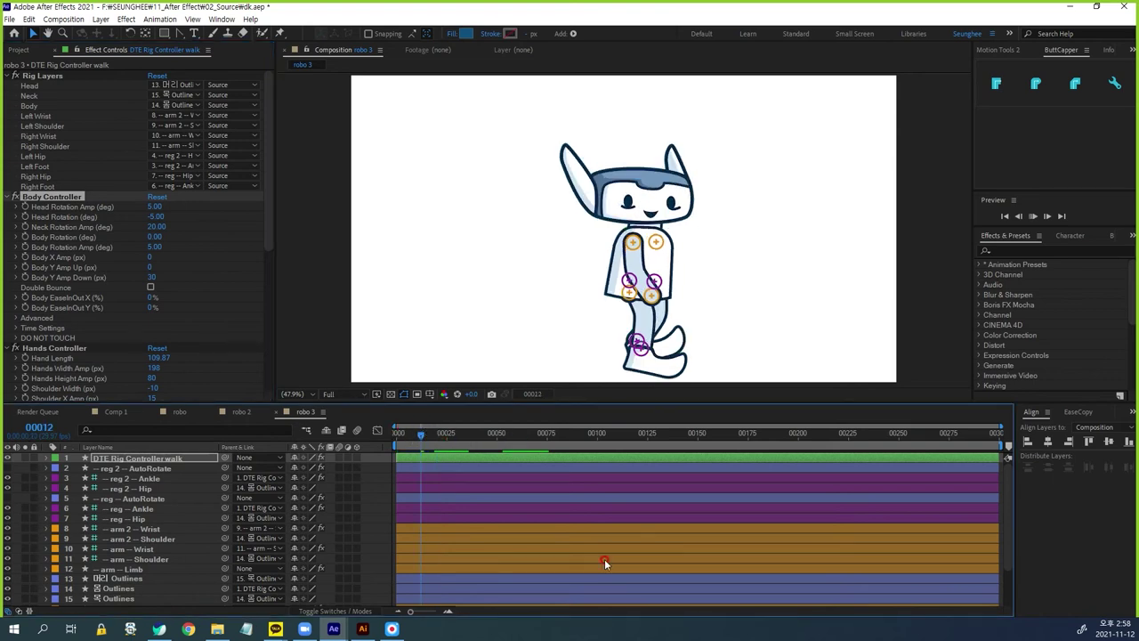
key("space")
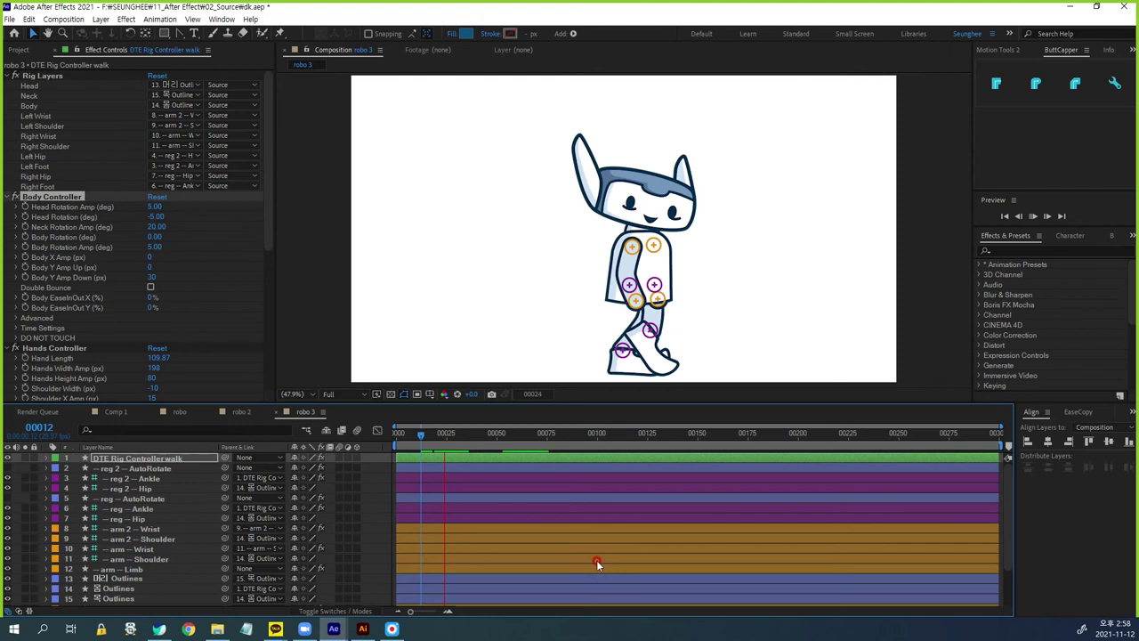
key("space")
left_click(155, 227)
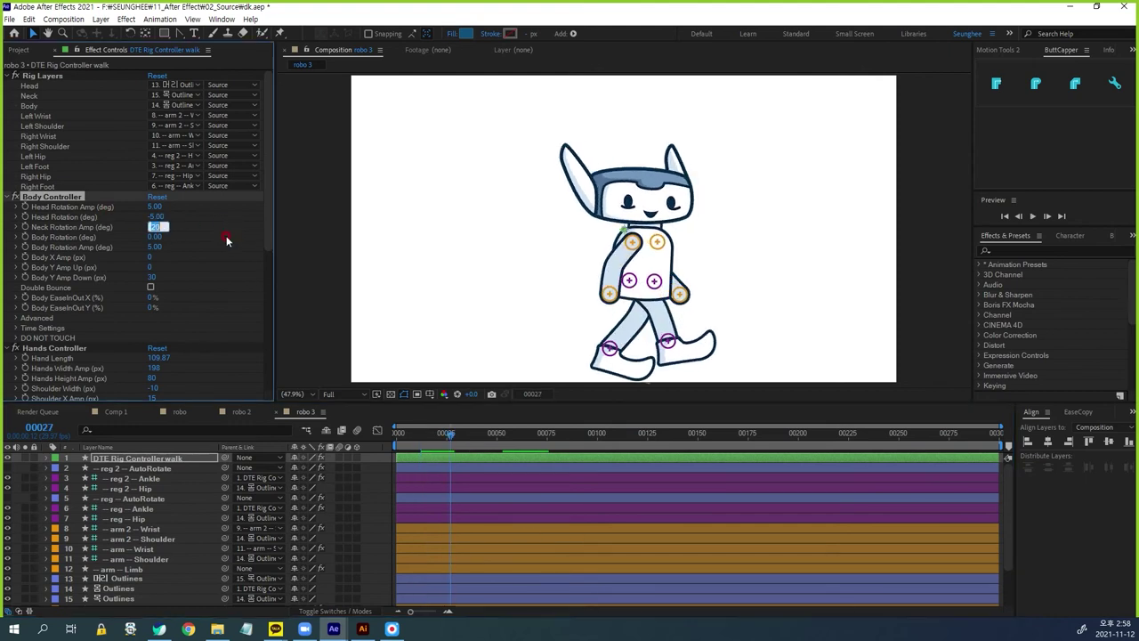
type("5")
key("Return")
Preview the walk from frame 7 with a Body Rotation Amp of 10 degrees and restore the value to 5
left_click(153, 247)
key("Return")
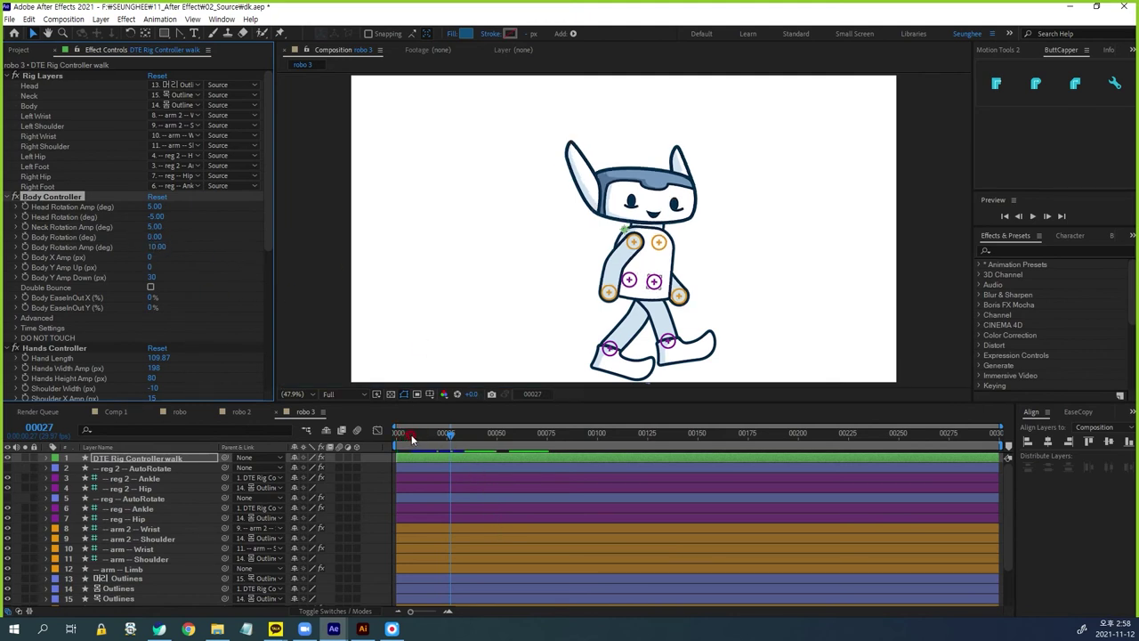
key("space")
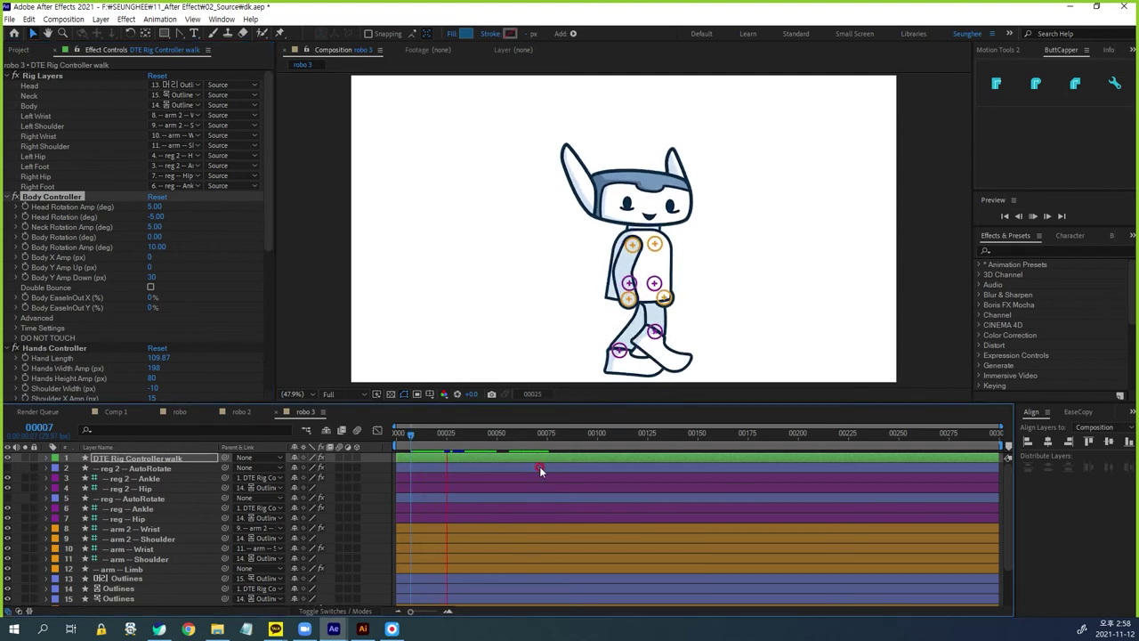
key("space")
left_click(158, 247)
type("5")
key("Return")
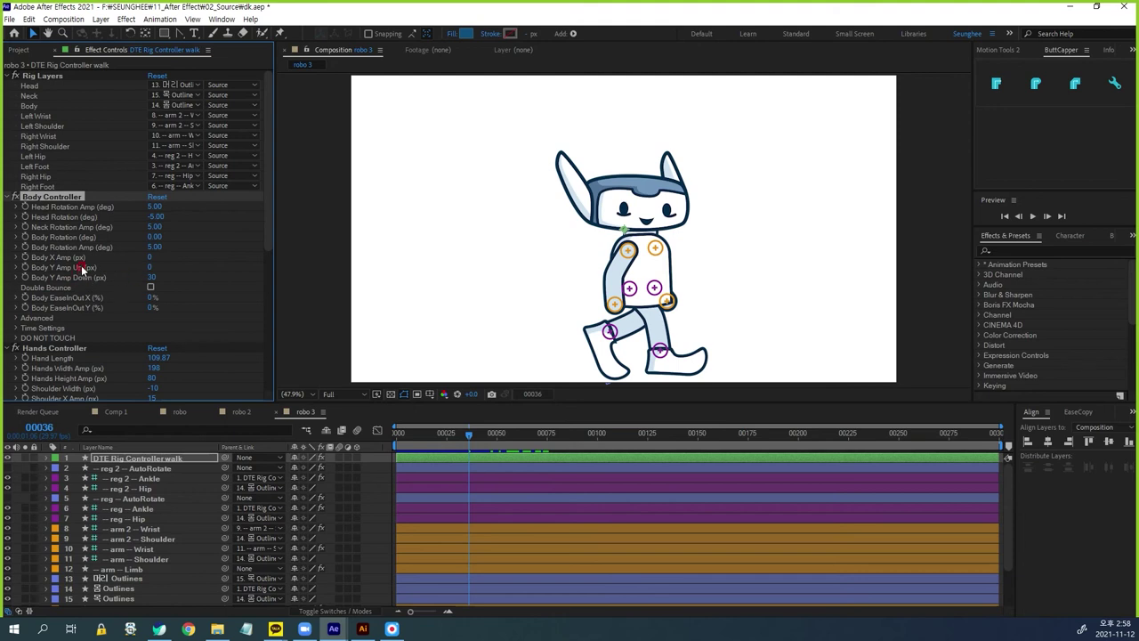
Set the Body Y Amp Up to 30 px in the Body Controller and play the walk to check the body bounce
left_click(150, 266)
type("30")
key("Return")
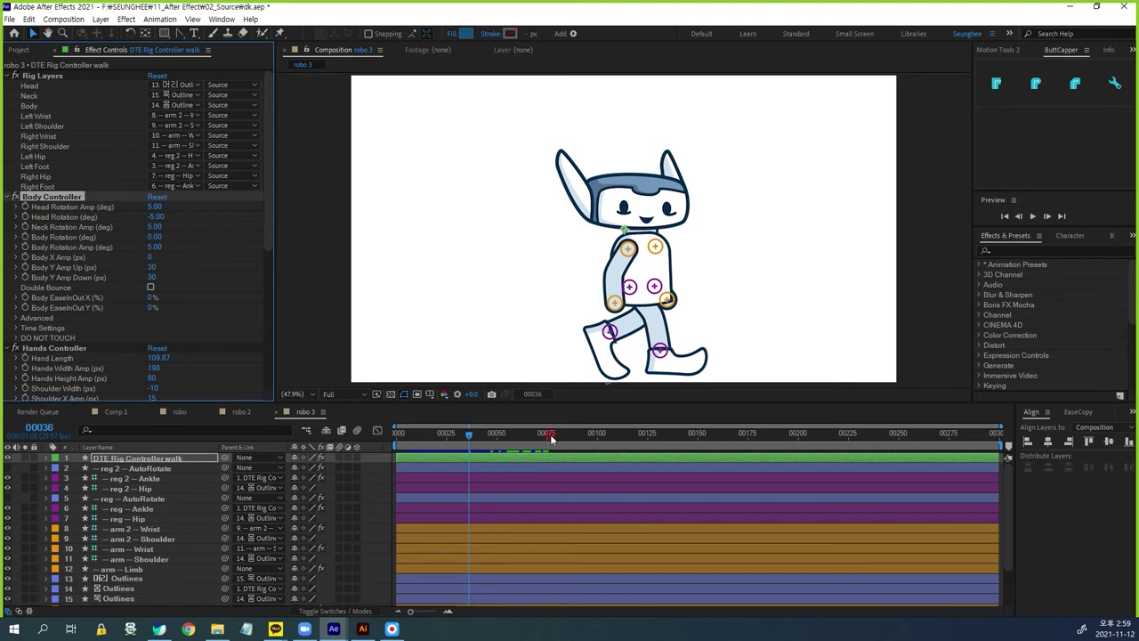
key("space")
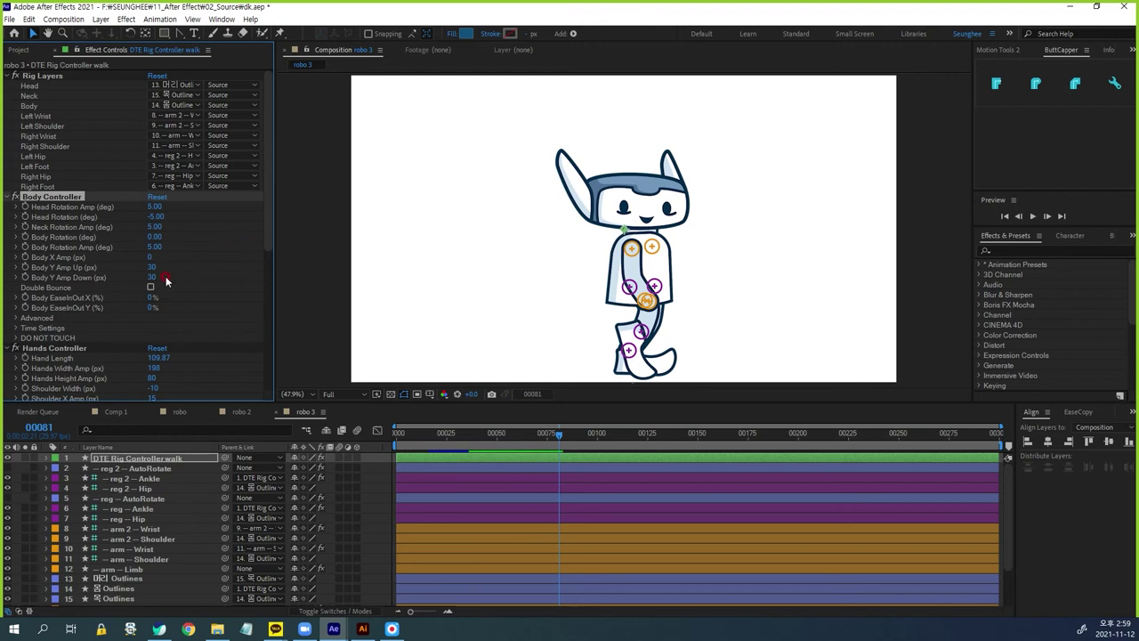
Try a different Hand Length in the Hands Controller and undo the change
scroll(166, 281, "down", 3)
left_click(227, 294)
scroll(227, 294, "down", 6)
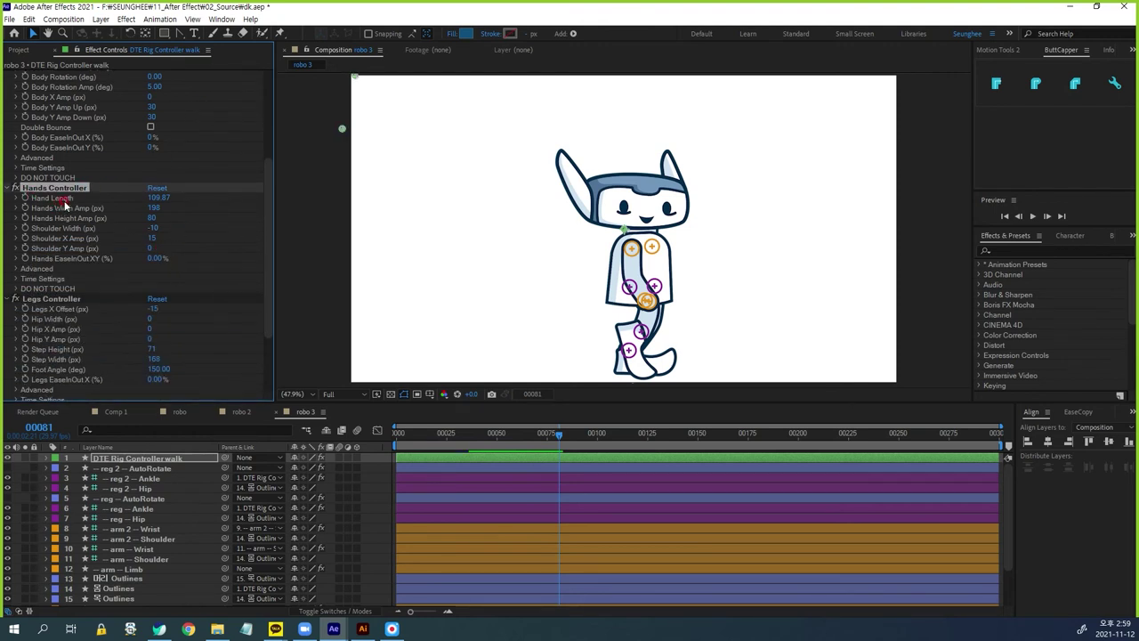
left_click_drag(158, 197, 558, 274)
key("ctrl+z")
Set the Hands Width Amp to 271 px in the Hands Controller and play the walk to check the arm swing
left_click(153, 210)
type("271")
key("Return")
key("space")
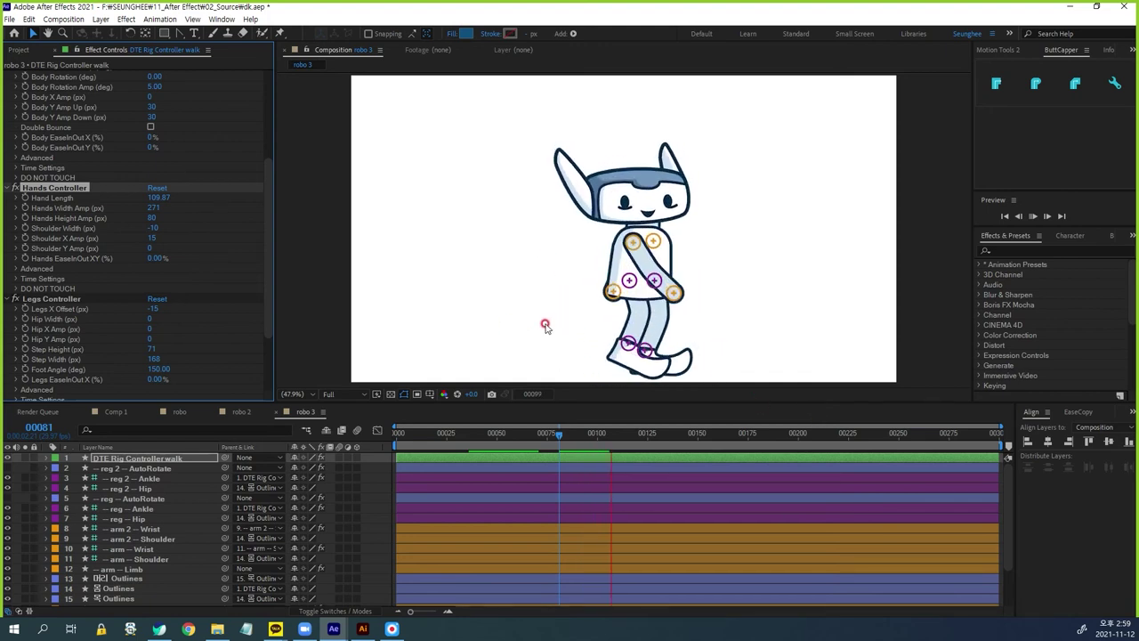
key("space")
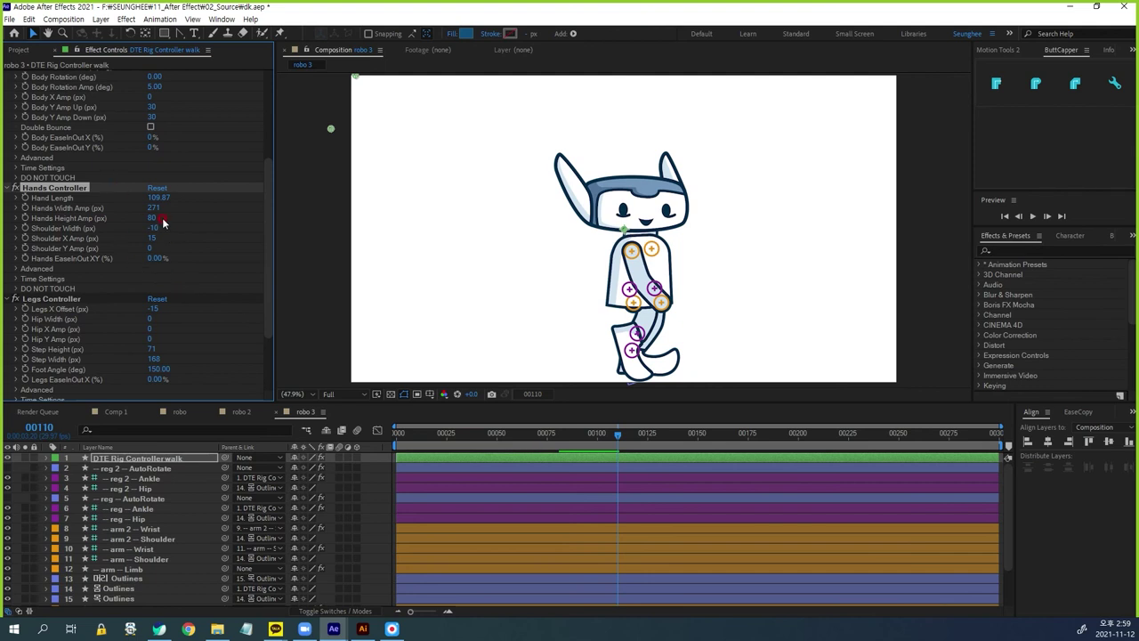
Try a different Hands Height Amp in the Hands Controller and restore the value to 80 px
left_click(151, 217)
type("1")
key("Return")
Preview the walk from frame 110 with a Shoulder Width of 20 px in the Hands Controller
left_click(153, 228)
type("20")
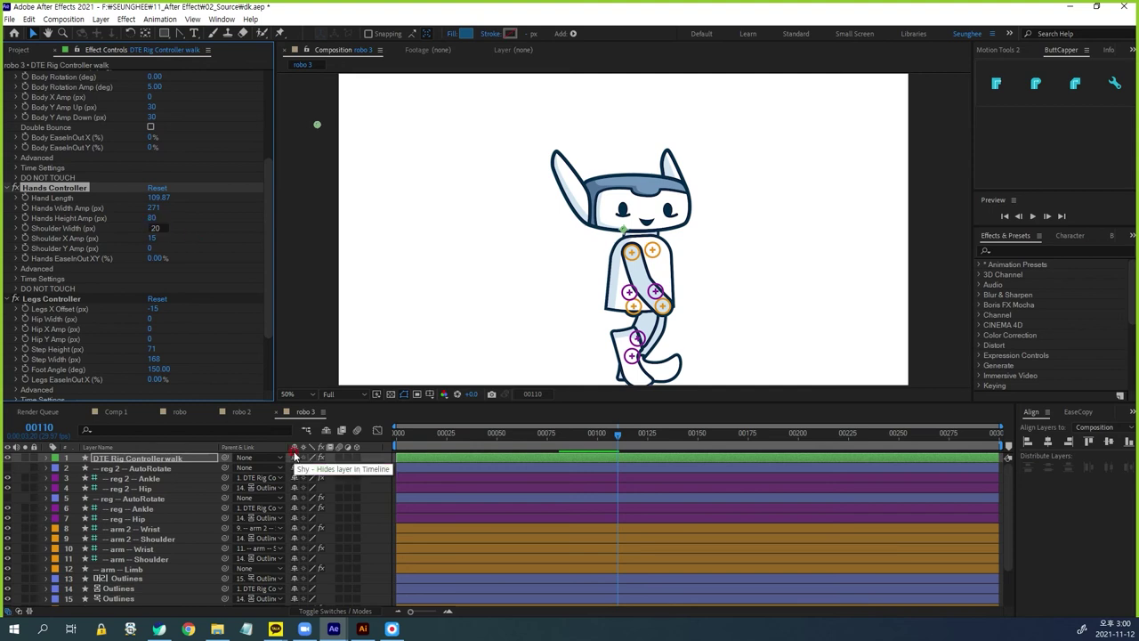
key("Return")
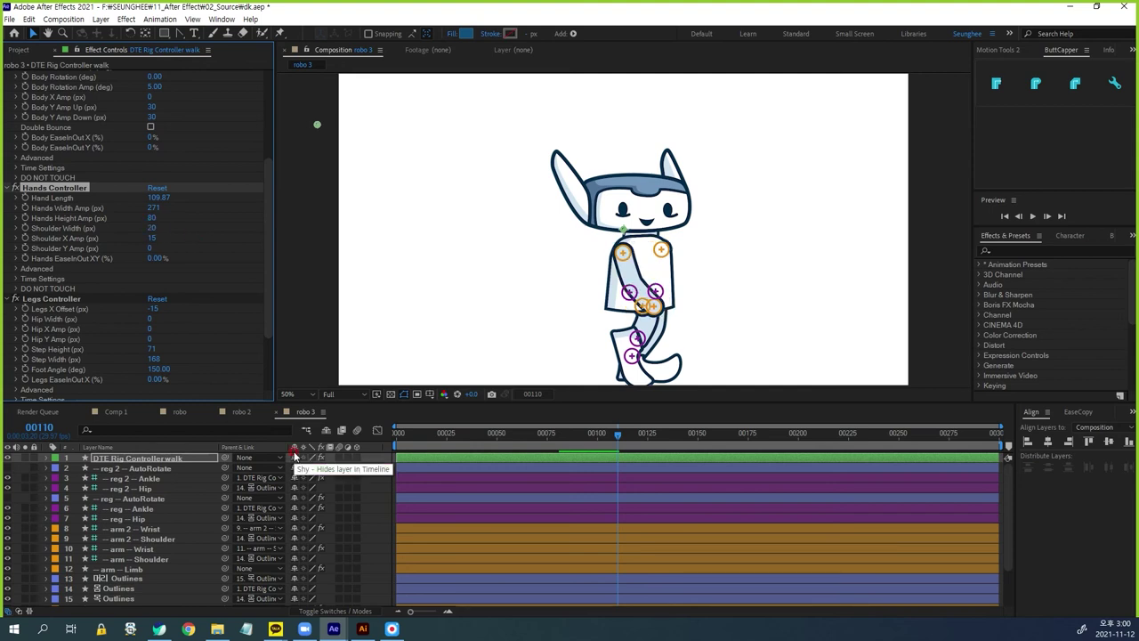
key("space")
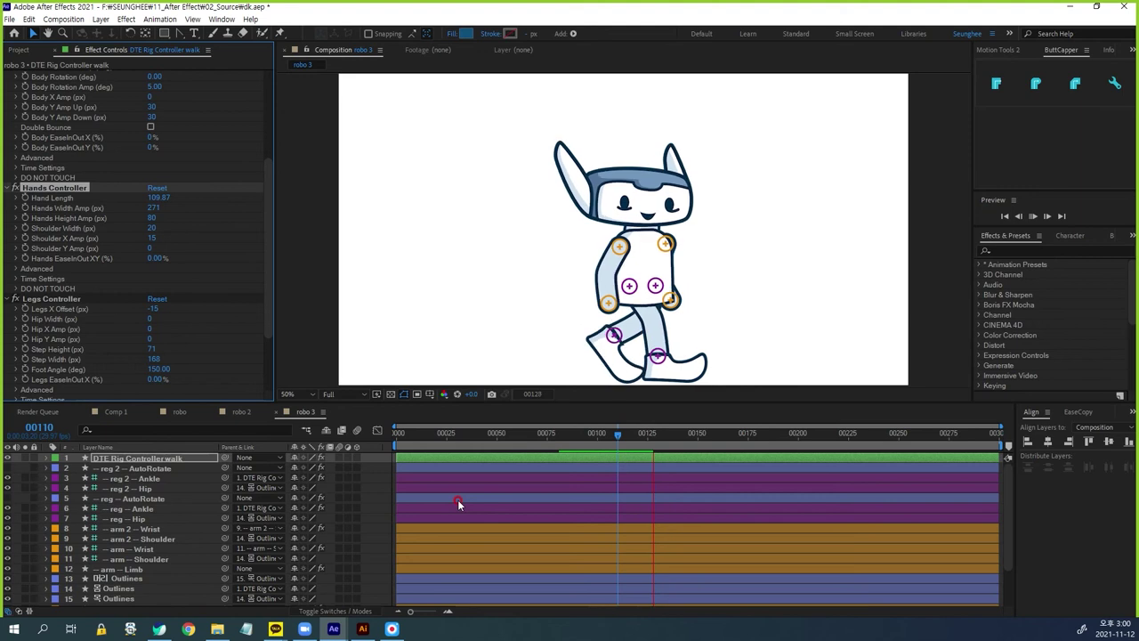
key("space")
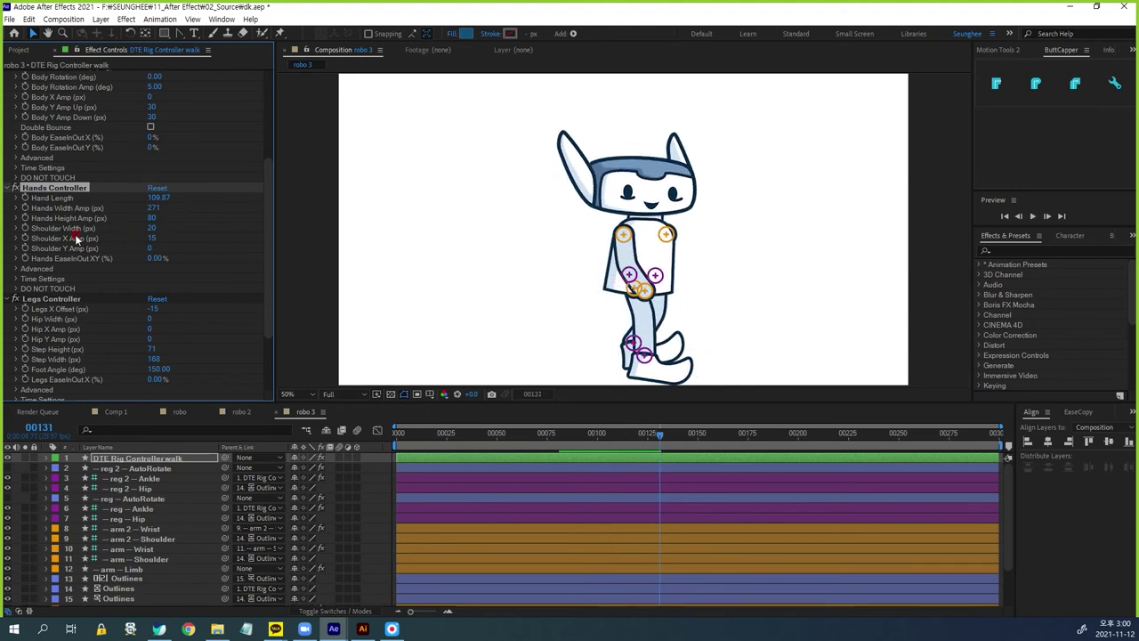
Set the Shoulder Width to 10 px in the Hands Controller and play the walk to check the arm placement
left_click(153, 229)
type("10")
key("Return")
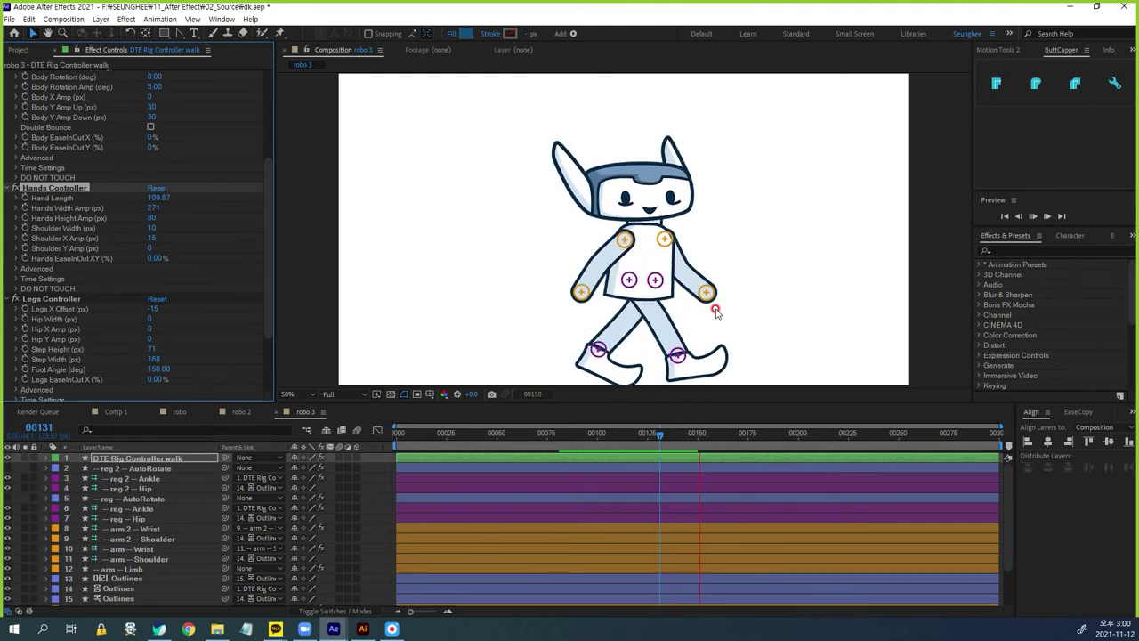
key("space")
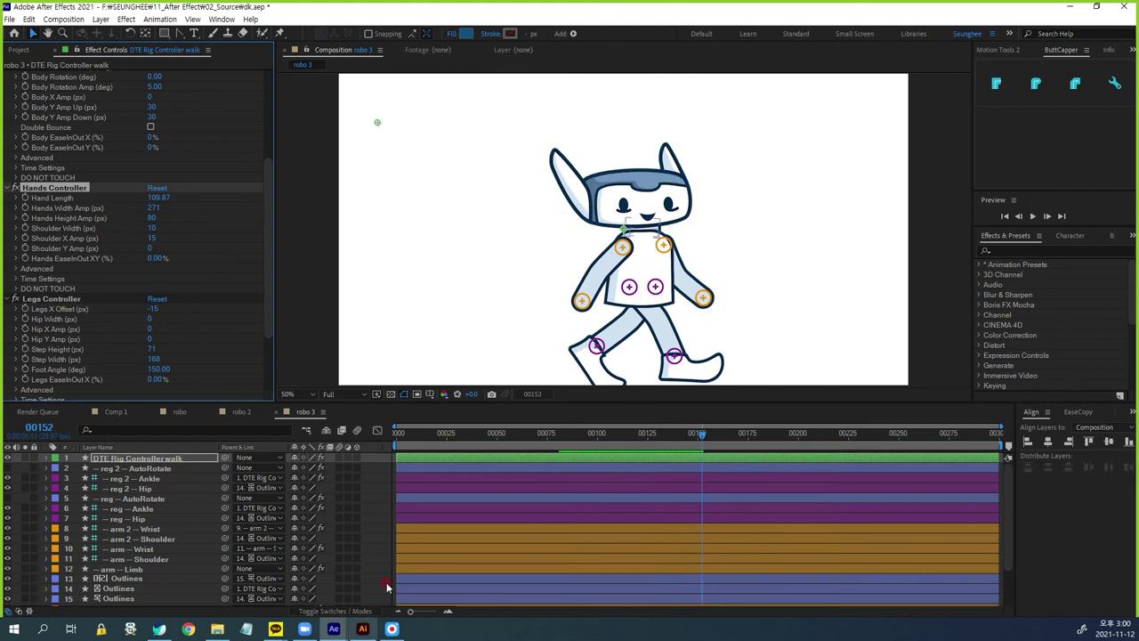
Try a Hip Width of 42 px in the Legs Controller to see how the hip joints shift
left_click(53, 298)
scroll(197, 303, "down", 4)
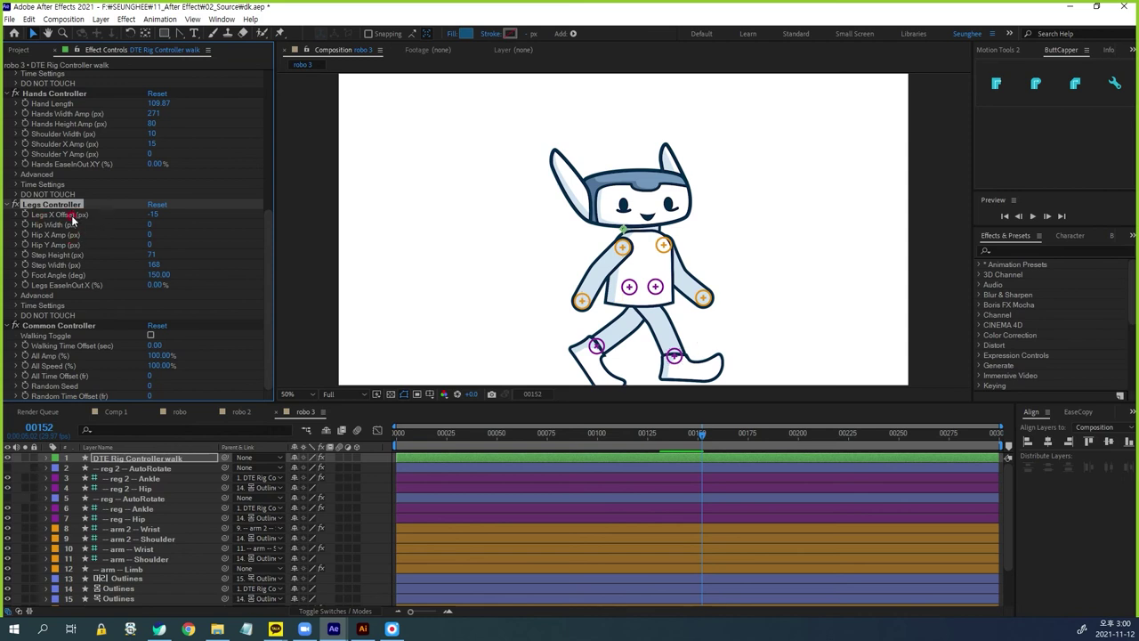
left_click(155, 215)
left_click(603, 434)
left_click_drag(148, 227, 172, 225)
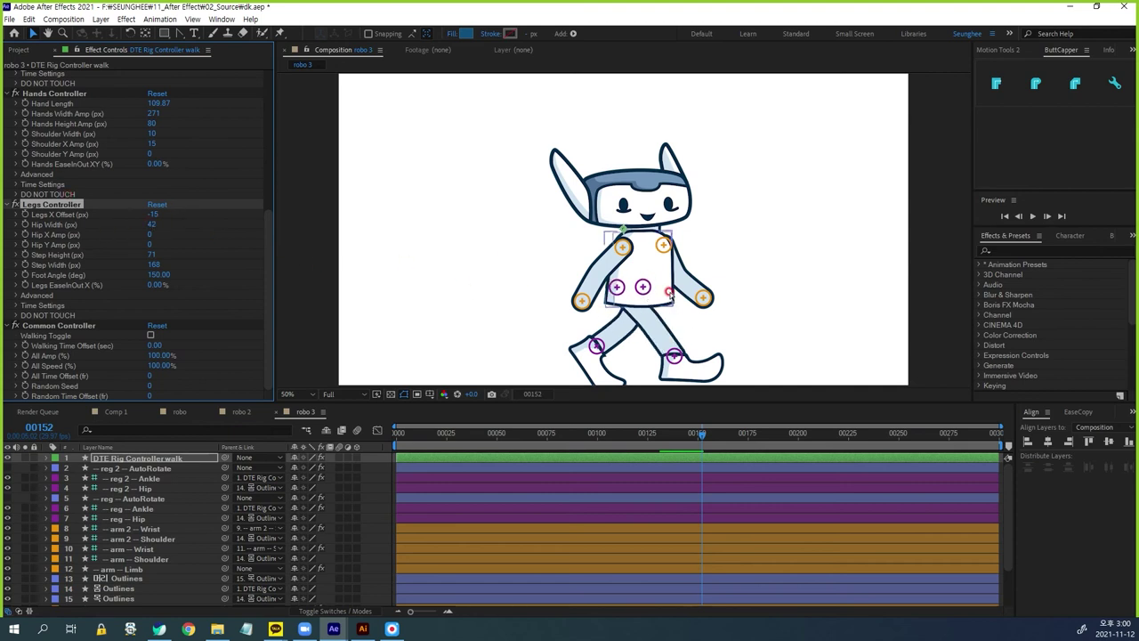
key("ctrl+1")
mouse_move(662, 292)
left_mouse_down()
mouse_move(590, 281)
mouse_move(648, 299)
left_mouse_up()
mouse_move(698, 250)
left_mouse_down()
mouse_move(637, 251)
mouse_move(630, 261)
left_mouse_up()
left_click_drag(628, 247, 652, 269)
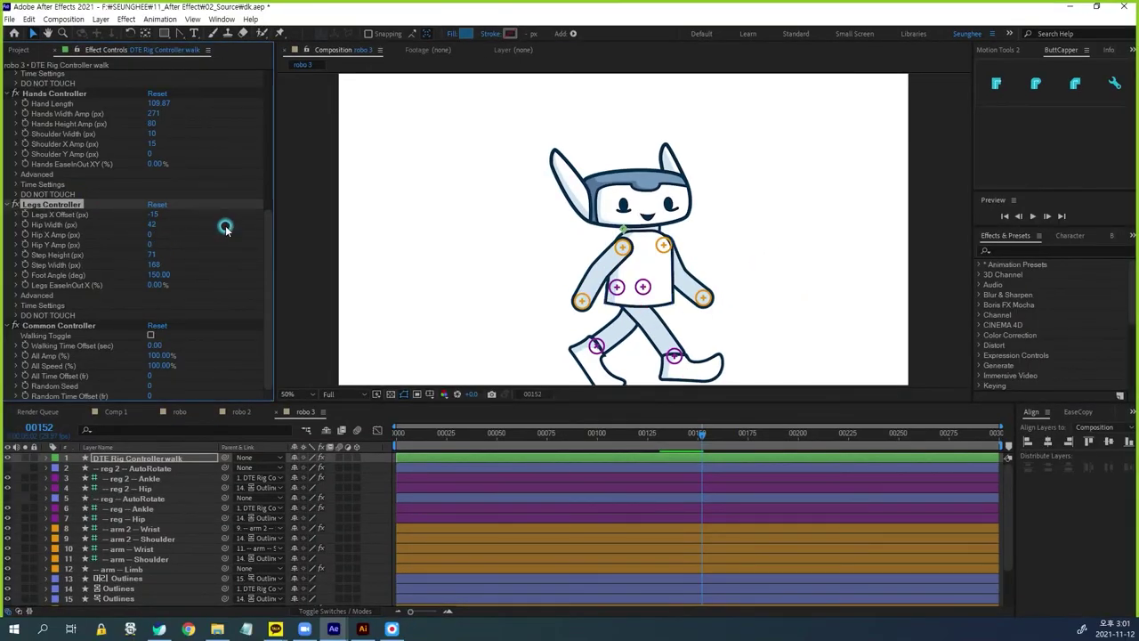
Try Hip Width values of 10 and 20 px, preview the walk with 20, and restore the value to 0
left_click(226, 229)
type("10")
key("Return")
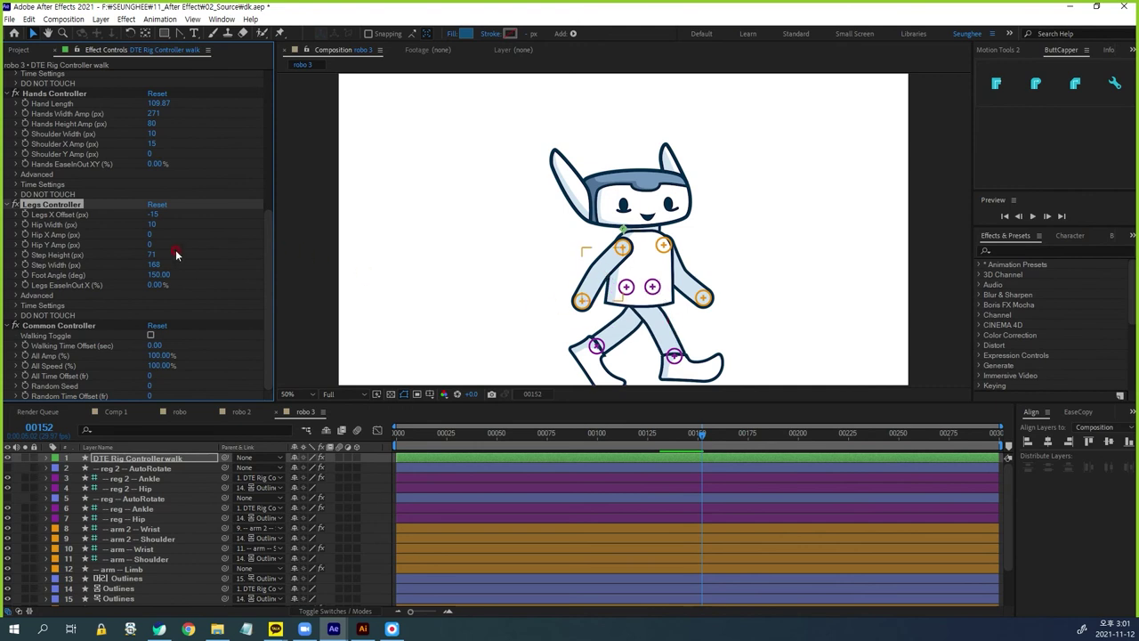
left_click(152, 224)
key("Return")
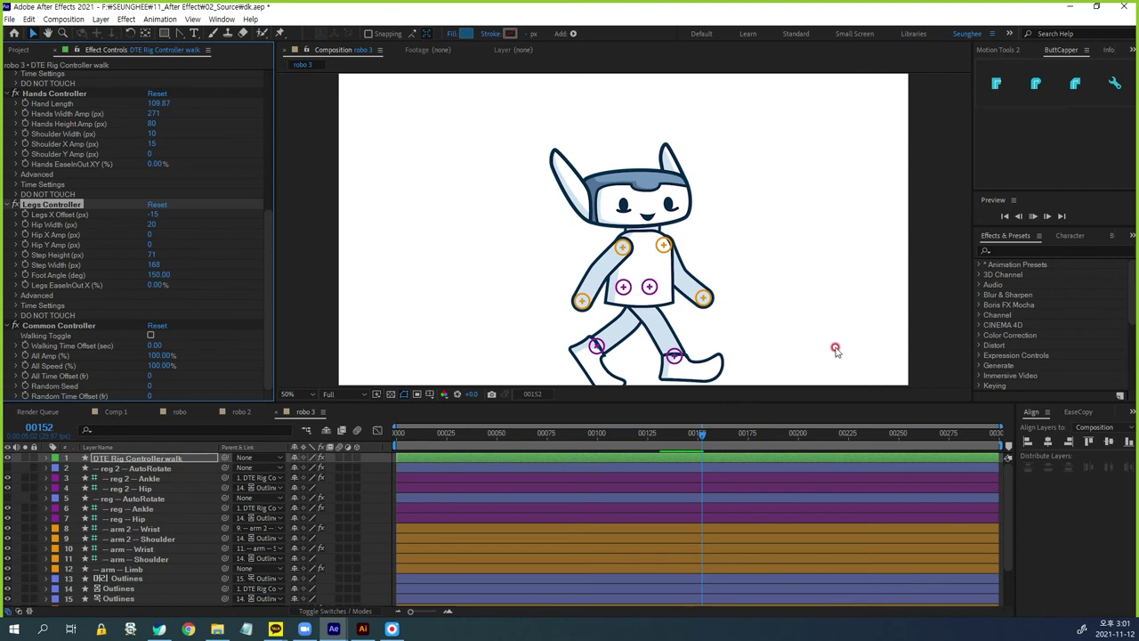
key("space")
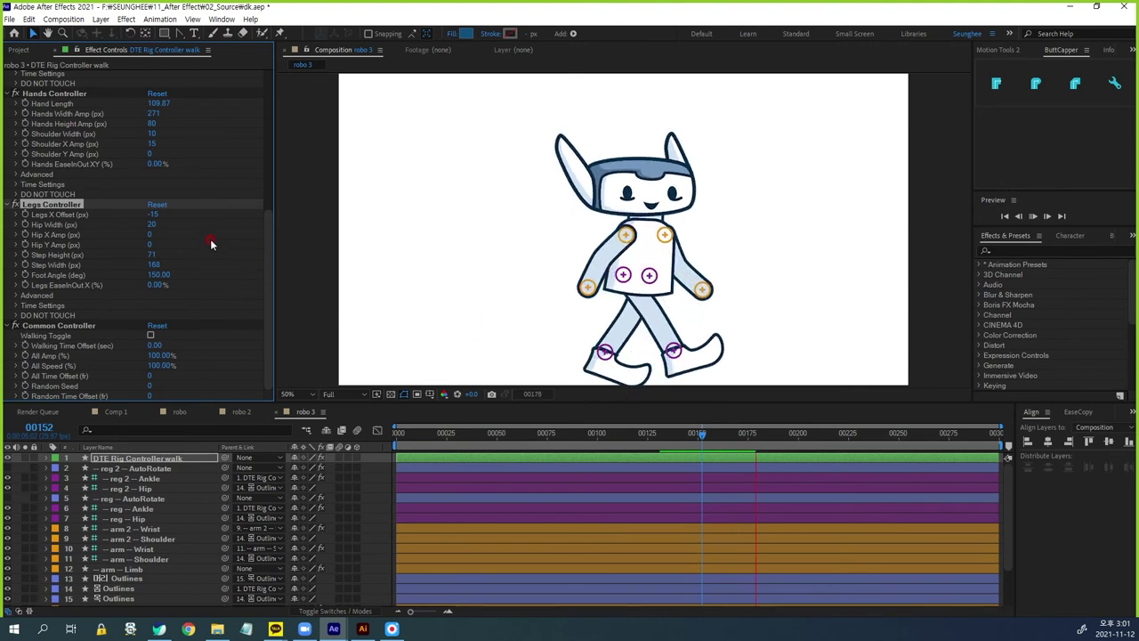
key("space")
key("space")
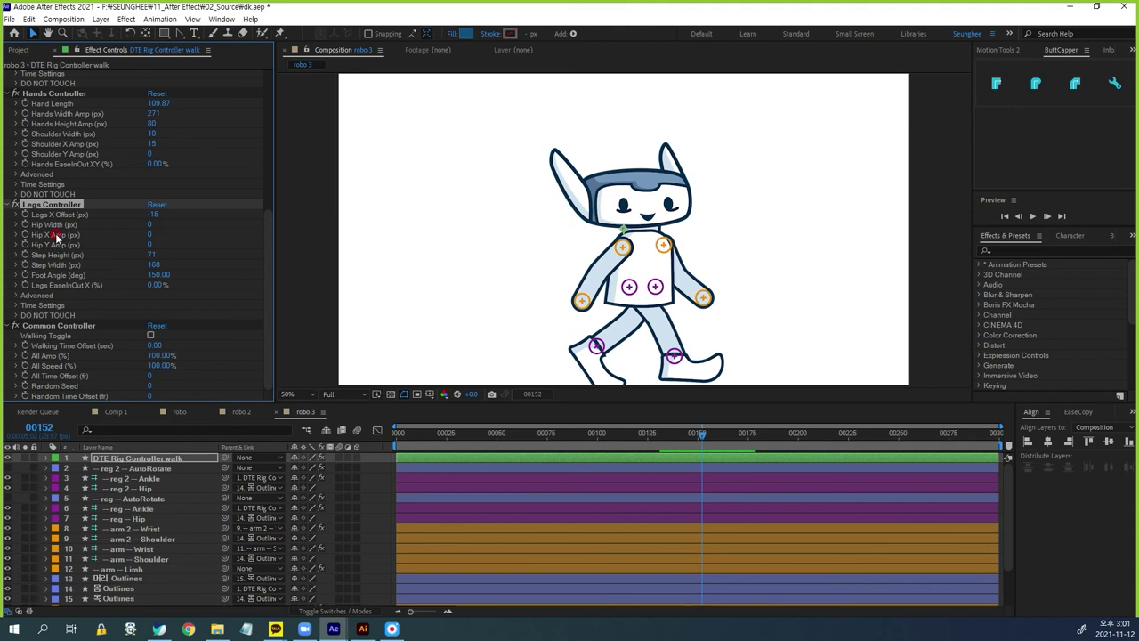
Preview the walk with a Hip X Amp of 85 px and a Hip Y Amp of 41 px, and restore the Hip Y Amp to 0
left_click_drag(150, 237, 184, 248)
left_click(148, 245)
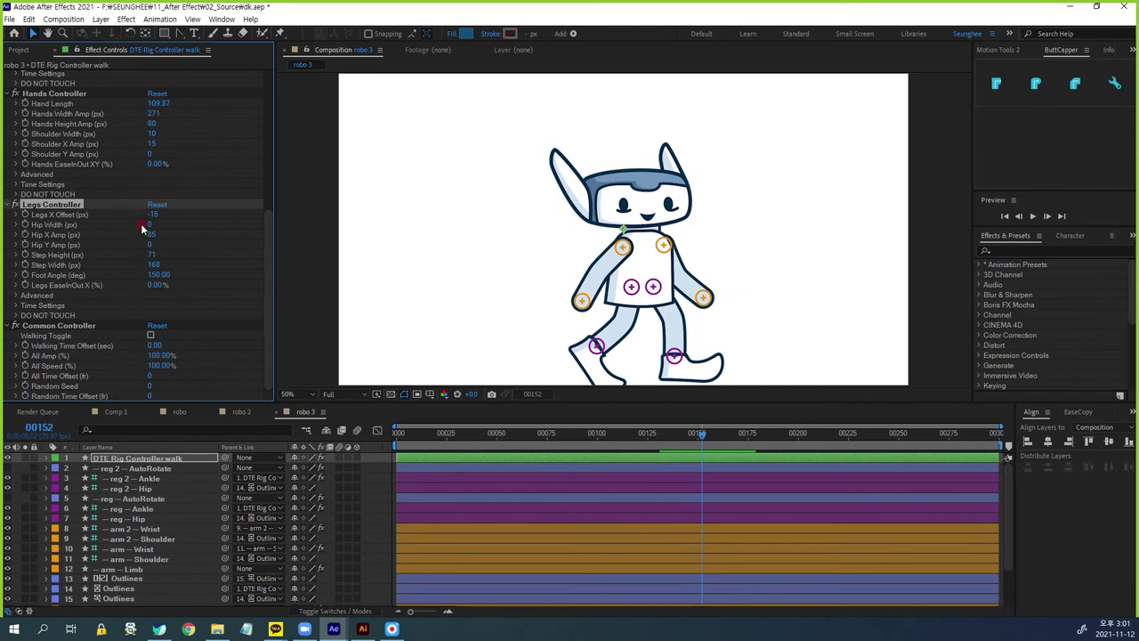
left_click_drag(152, 245, 189, 244)
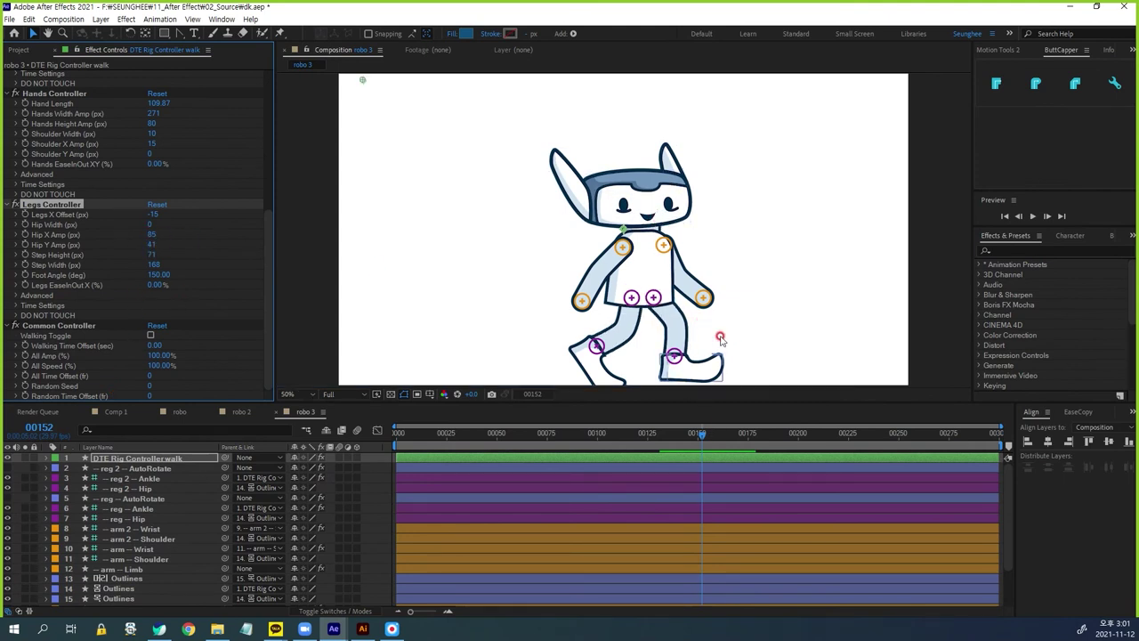
key("space")
key("space")
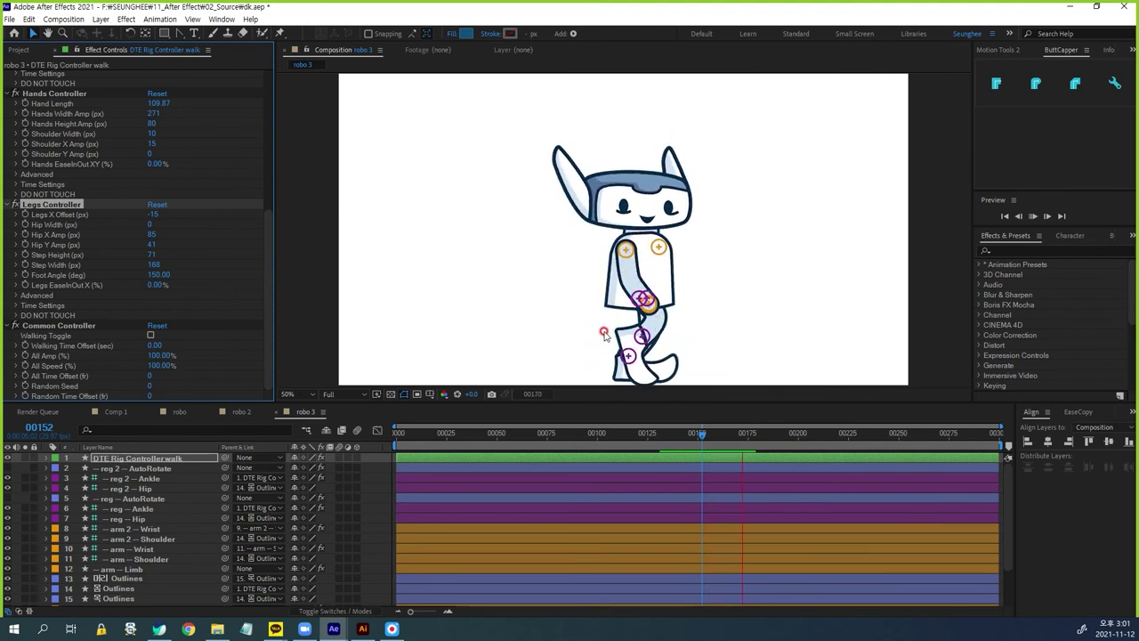
key("space")
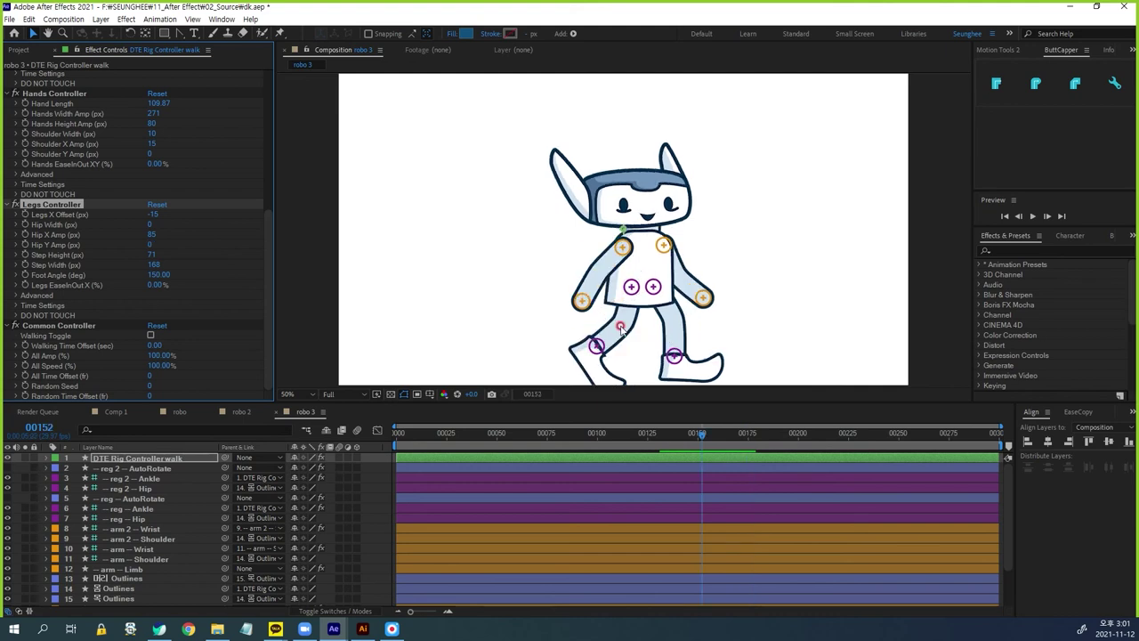
Set the Hip X Amp to 59 px and the Hip Y Amp to 13 px, and play the walk
left_click(146, 244)
left_click(150, 244)
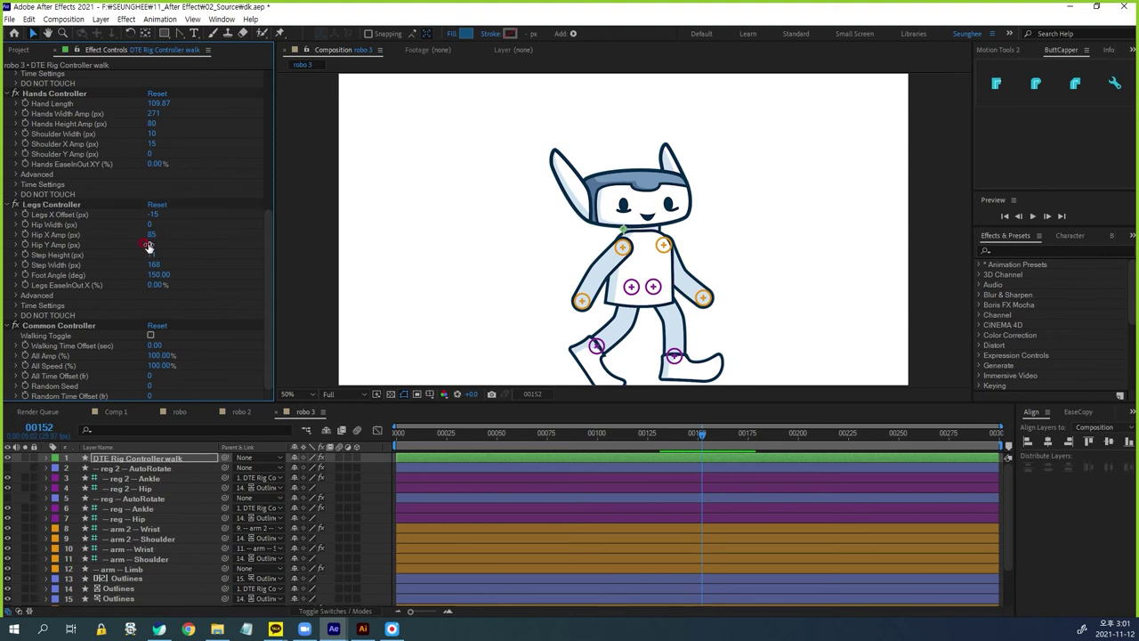
mouse_move(152, 243)
left_mouse_down()
mouse_move(167, 236)
mouse_move(146, 232)
mouse_move(208, 227)
mouse_move(141, 238)
left_mouse_up()
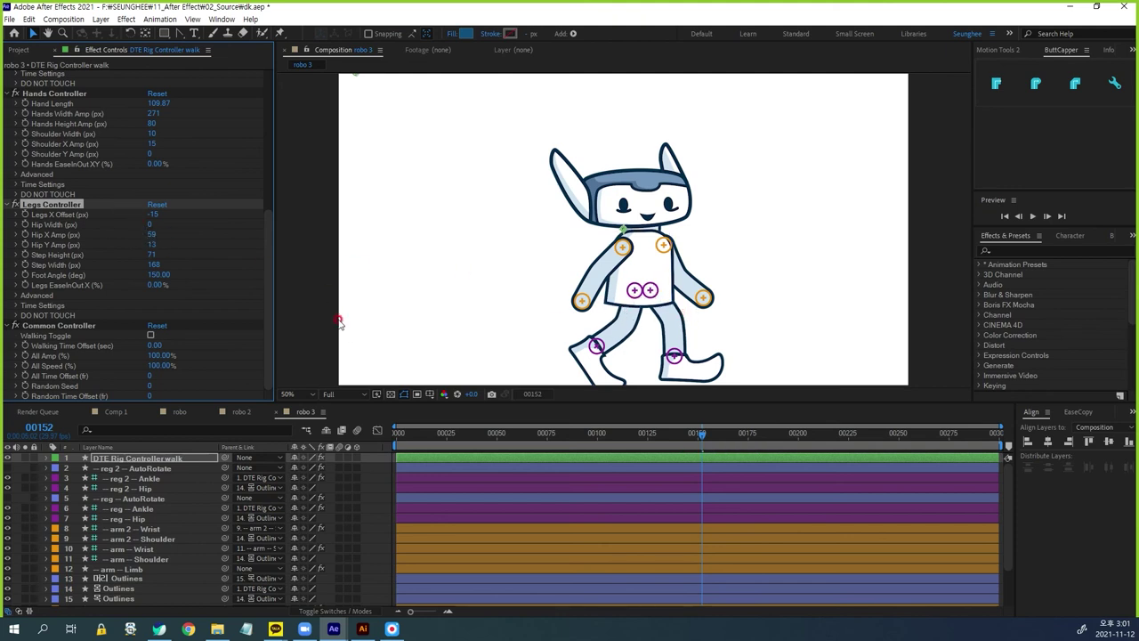
key("space")
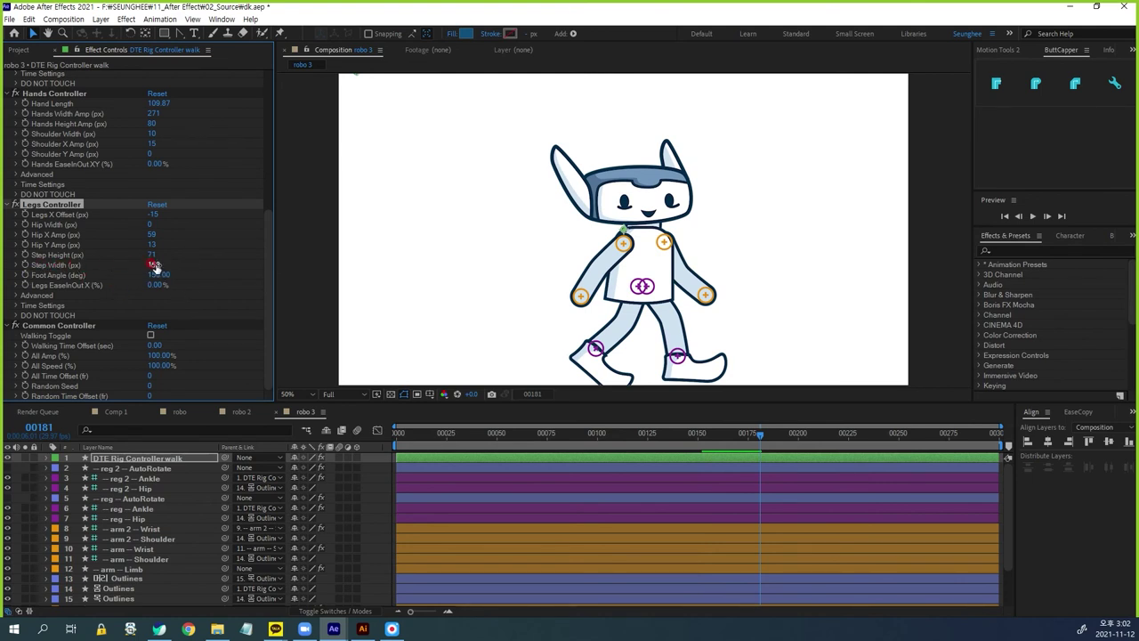
Preview the walk from frame 181 with a Step Width of 384 px and restore the value to 168
left_click_drag(154, 265, 310, 260)
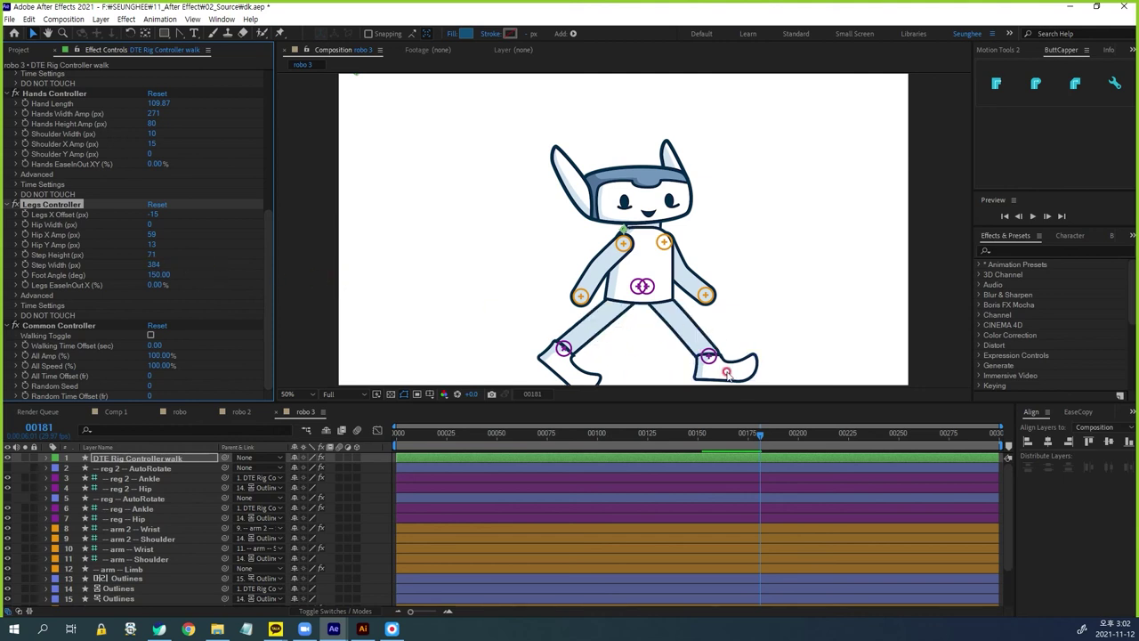
key("space")
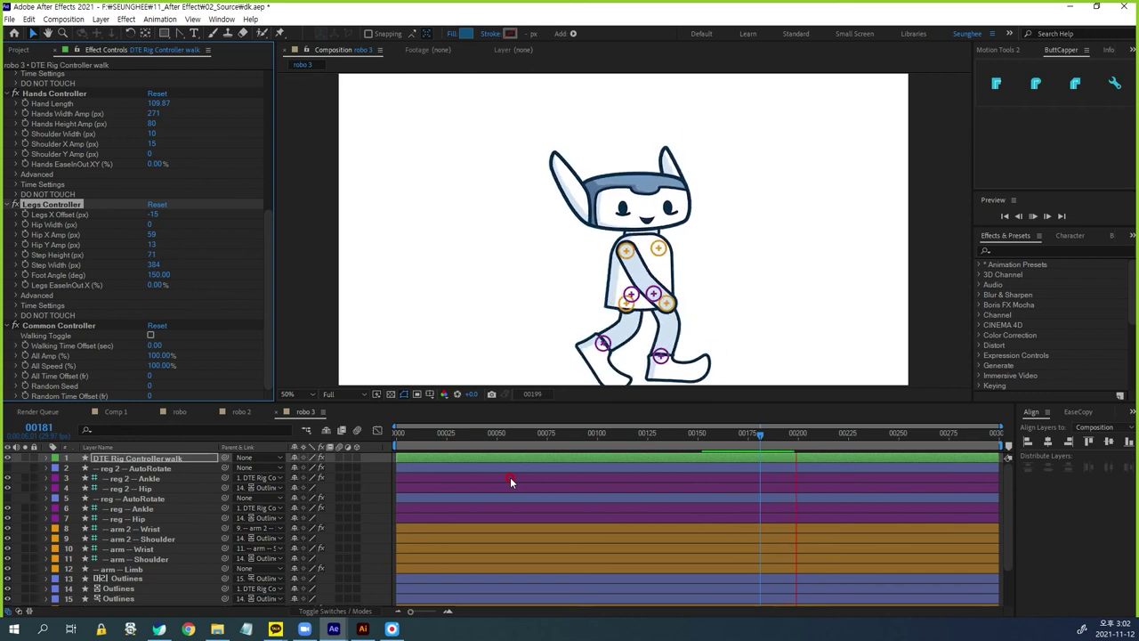
key("space")
key("space")
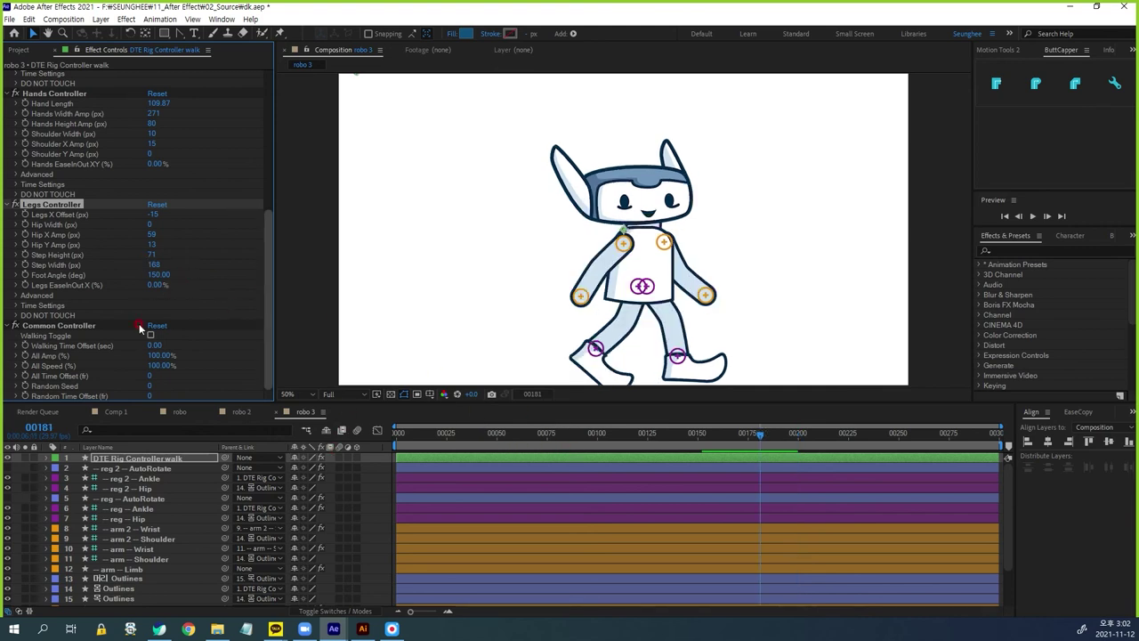
Set the Foot Angle to 130 degrees in the Legs Controller and play the walk from frame 60
key("h")
left_click_drag(657, 365, 686, 317)
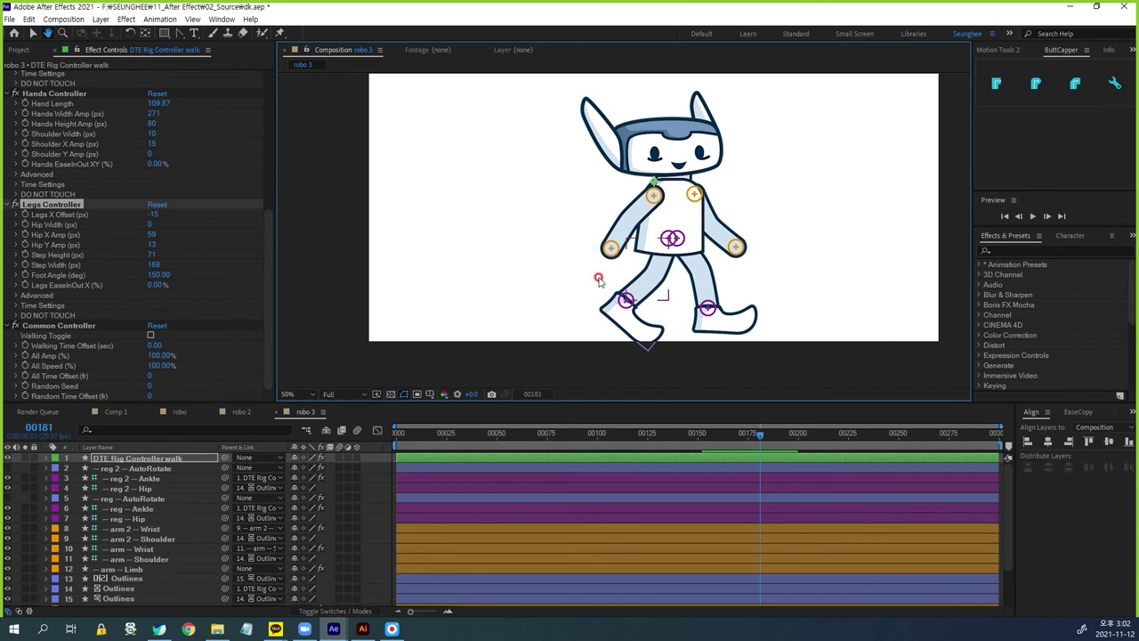
key("v")
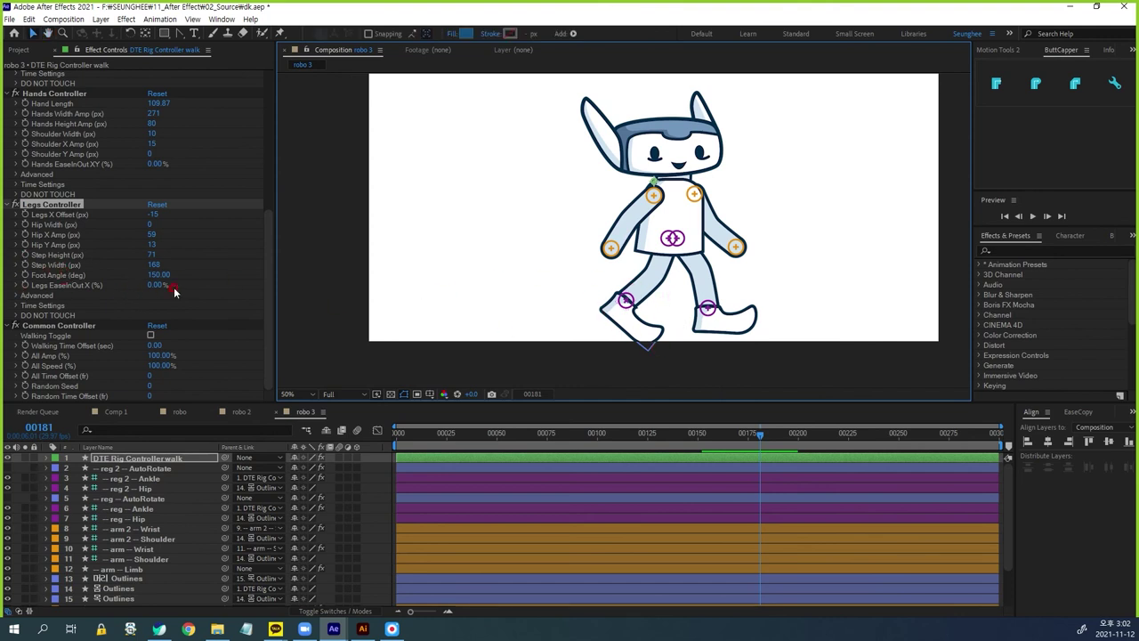
left_click(237, 274)
left_click(158, 273)
type("130")
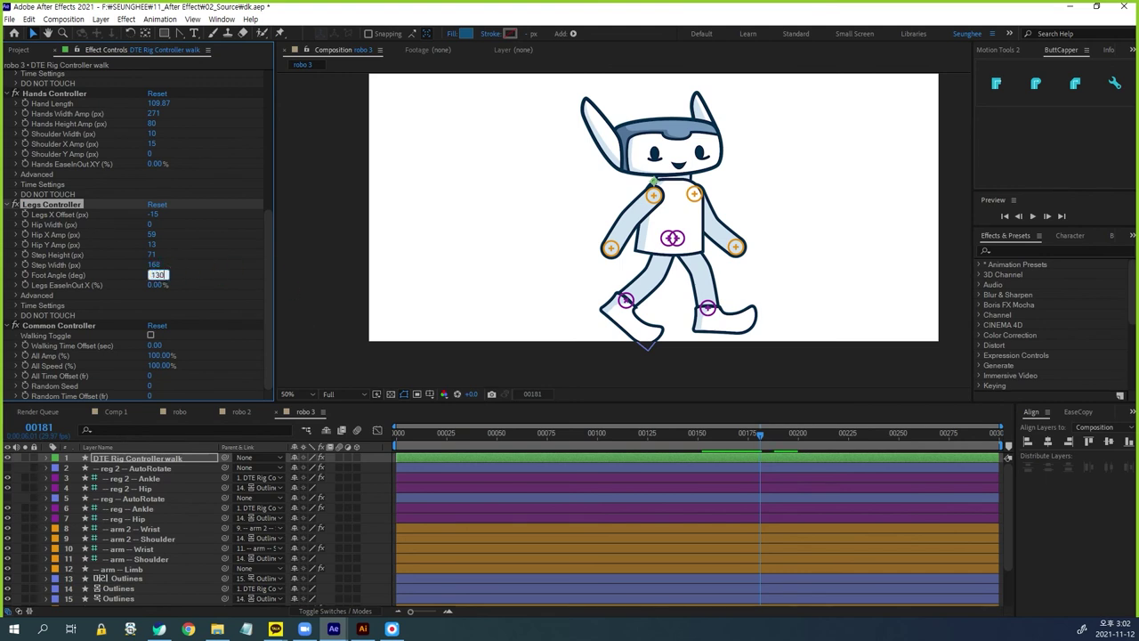
key("Return")
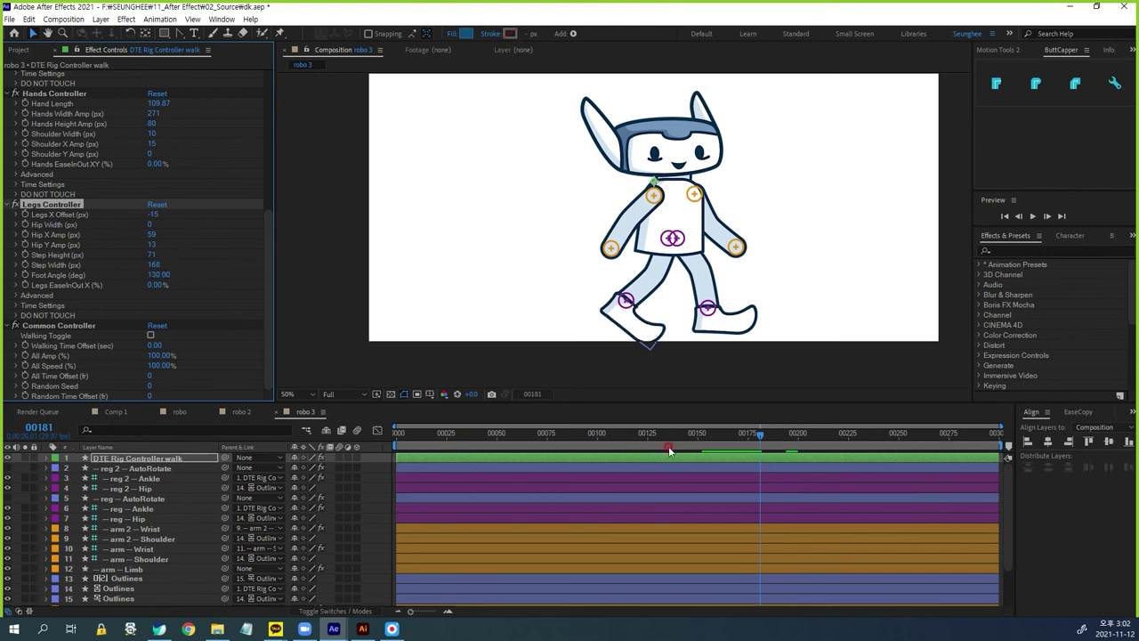
left_click(517, 435)
key("space")
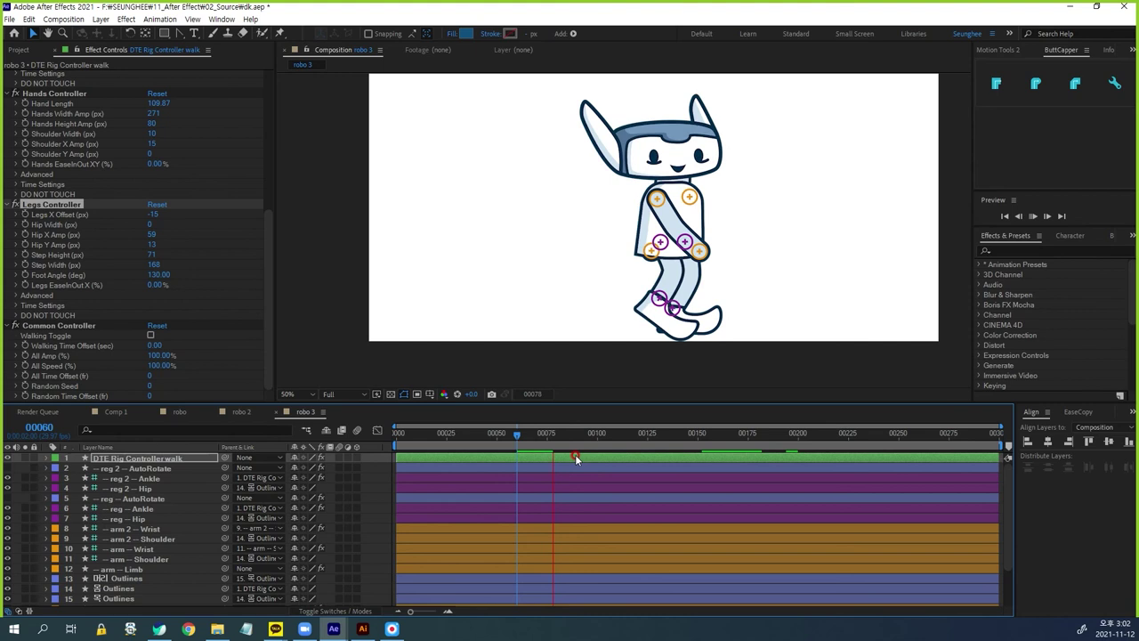
key("space")
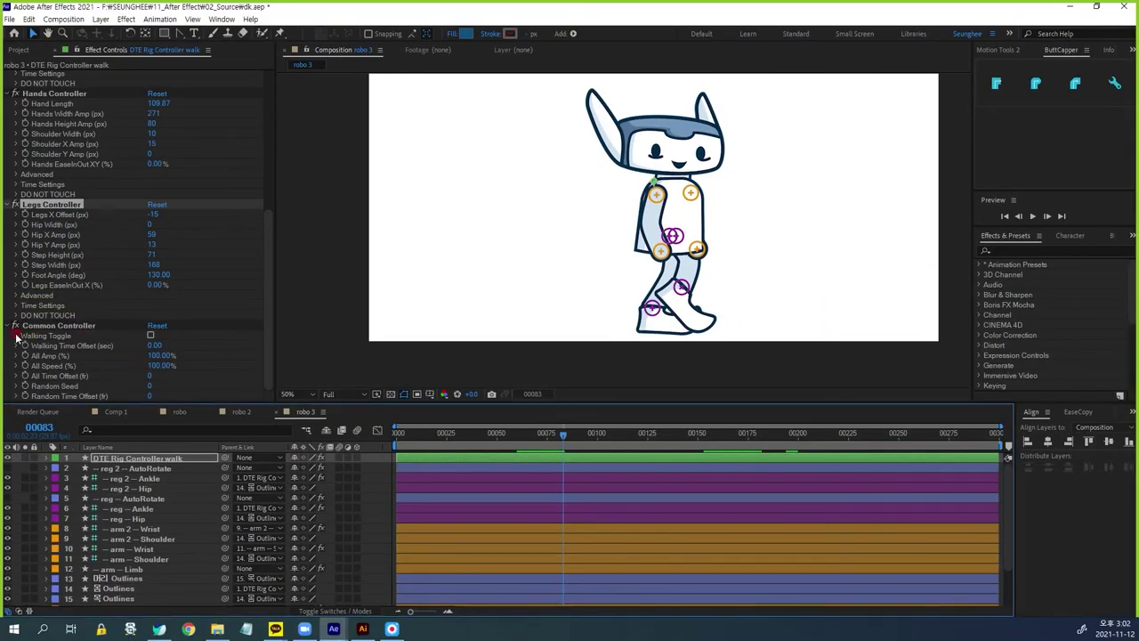
Enable the Walking Toggle in the Common Controller and play the walk from frame 2 to check the forward travel
left_click(151, 336)
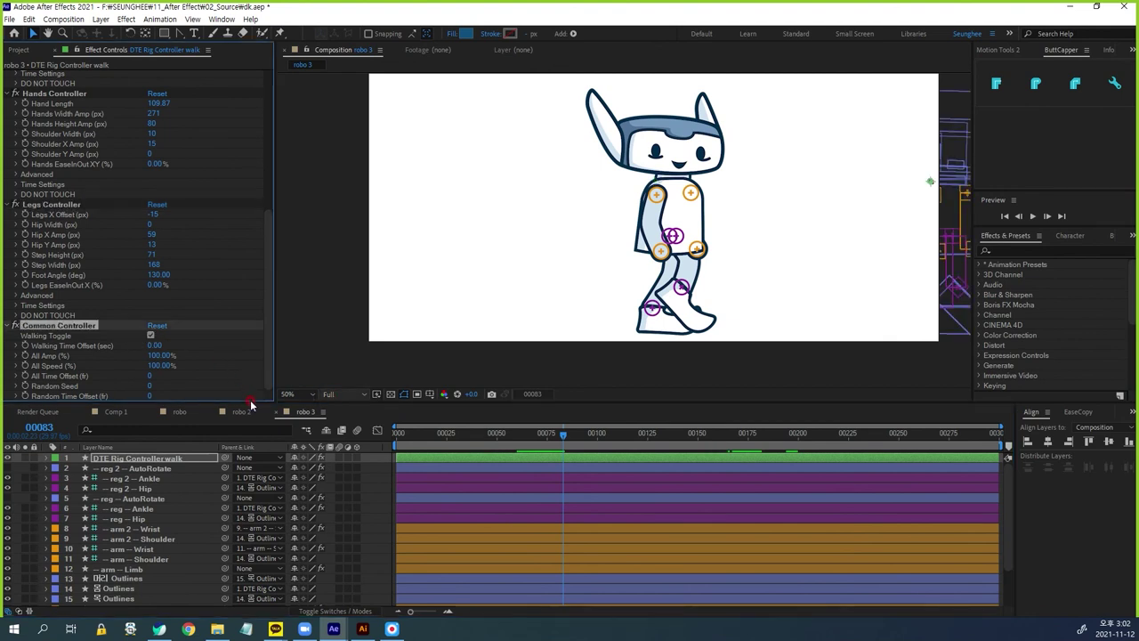
left_click(579, 445)
left_click(405, 436)
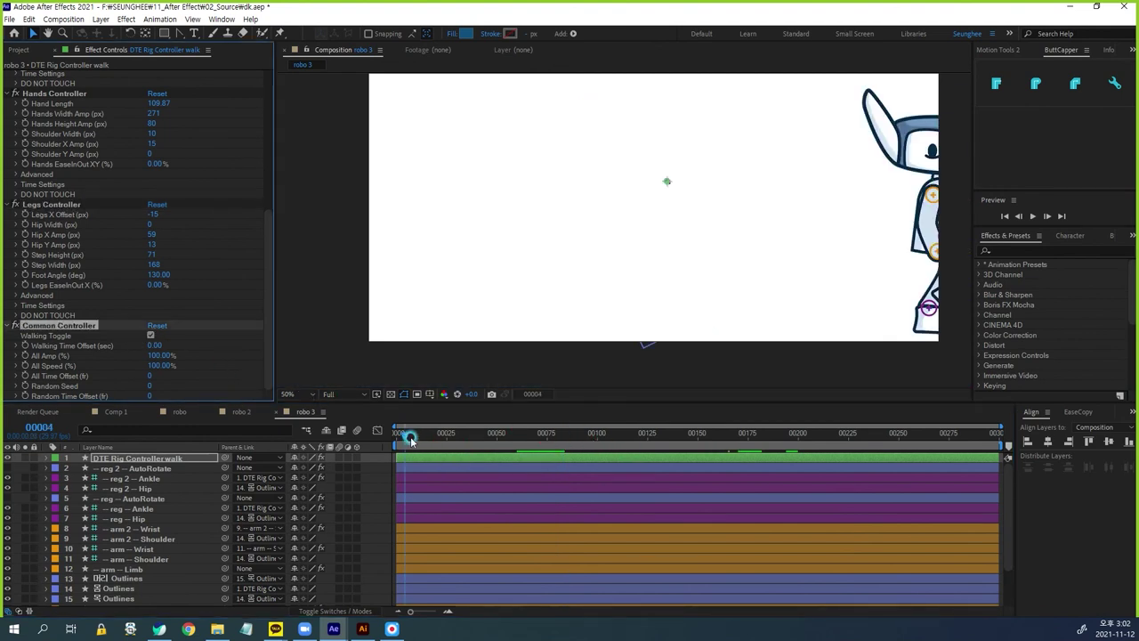
key("space")
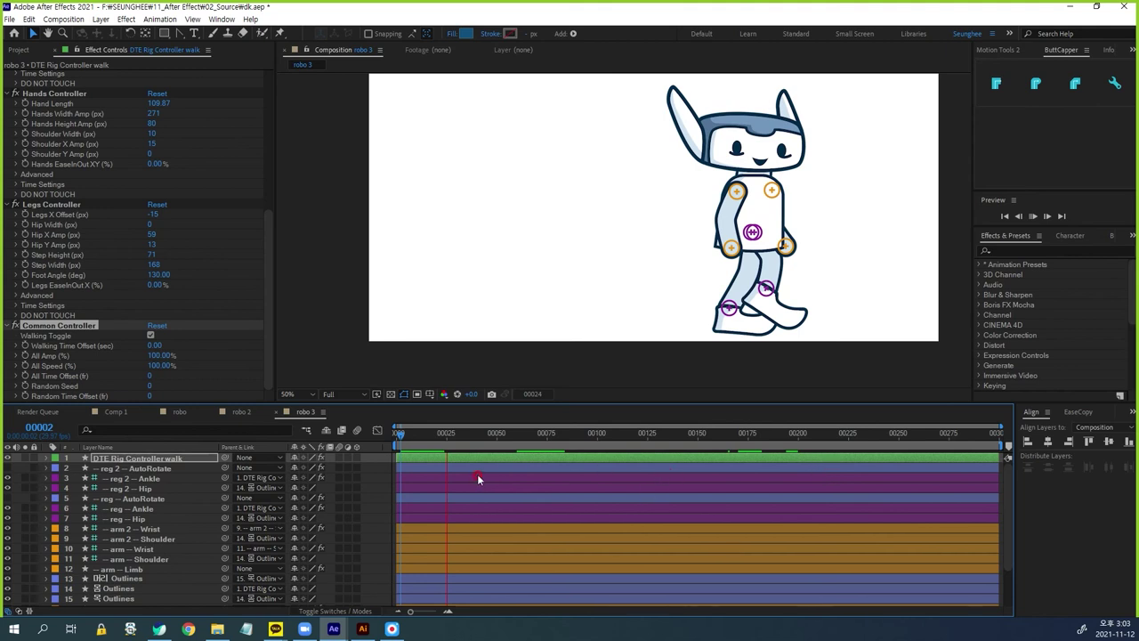
Set the Walking Time Offset to -3 seconds in the Common Controller and play the walk from the first frame
key("space")
mouse_move(631, 435)
left_mouse_down()
mouse_move(577, 437)
mouse_move(632, 440)
left_mouse_up()
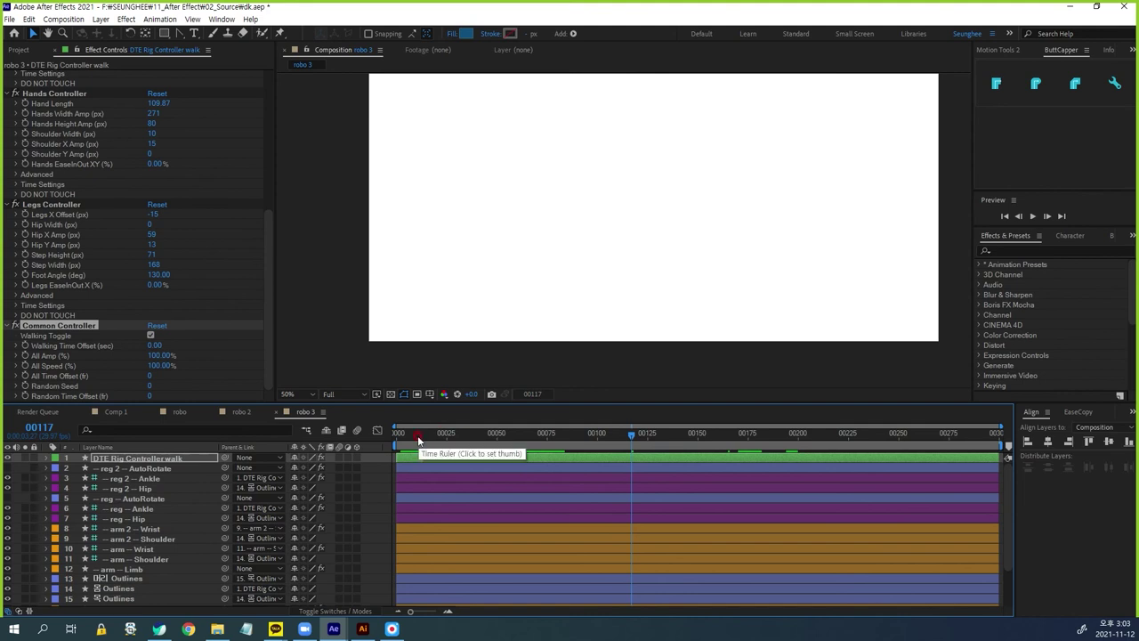
left_click(597, 441)
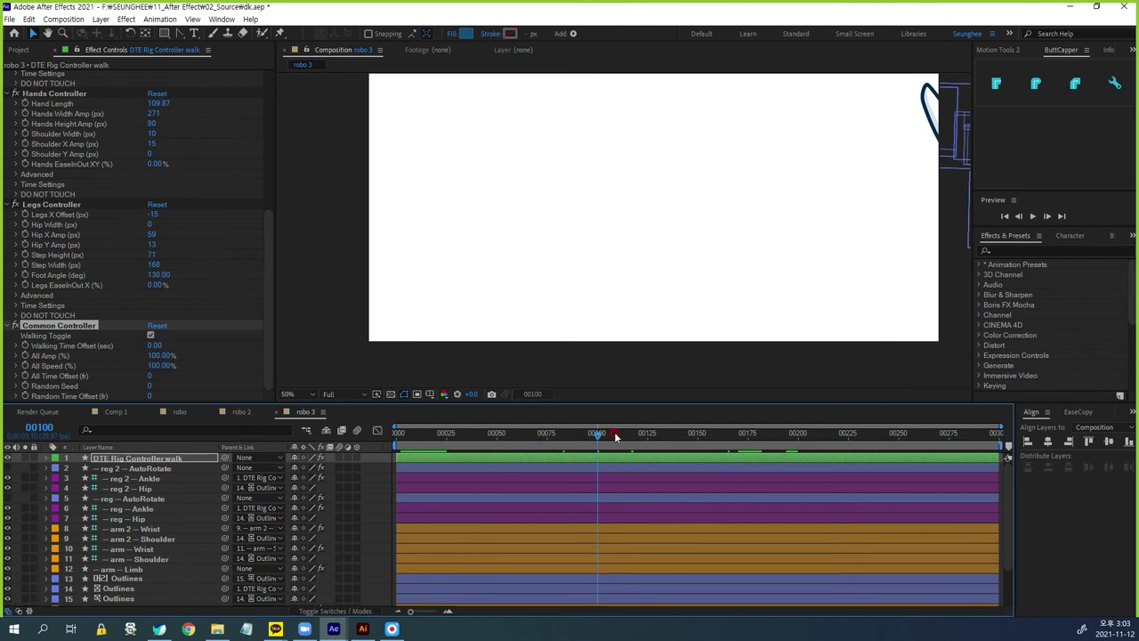
key("Home")
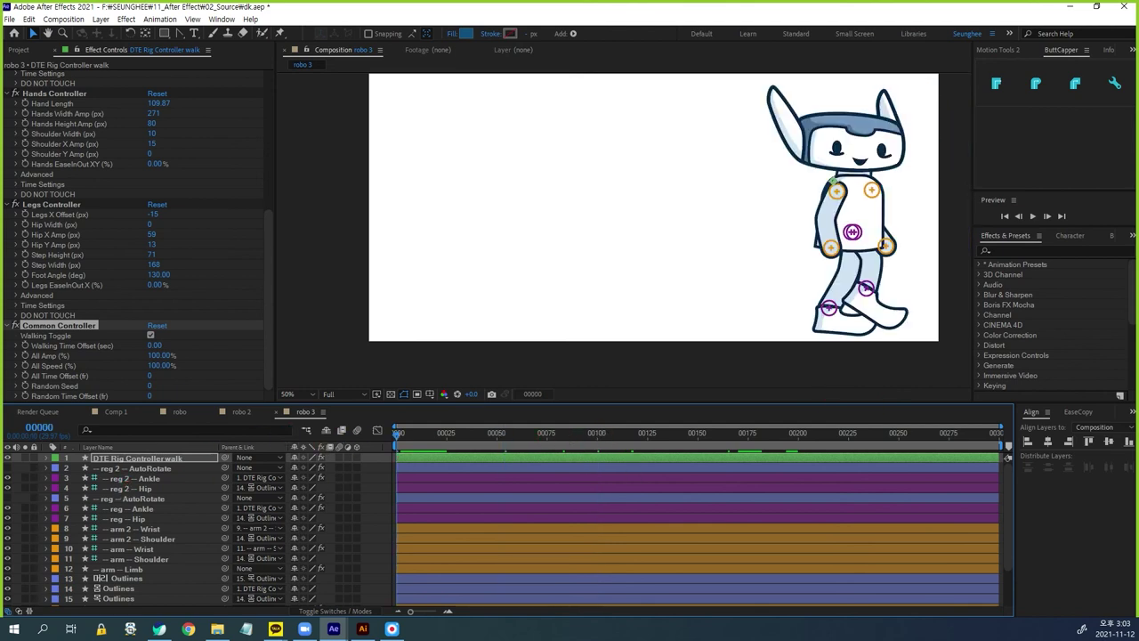
left_click(162, 346)
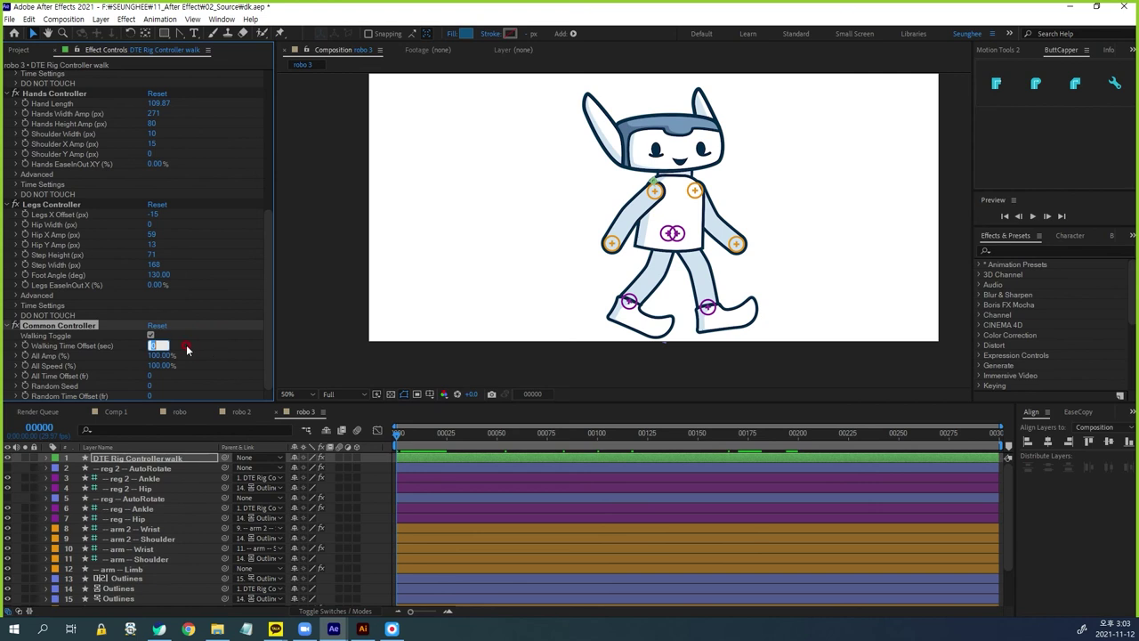
type("-3")
key("Return")
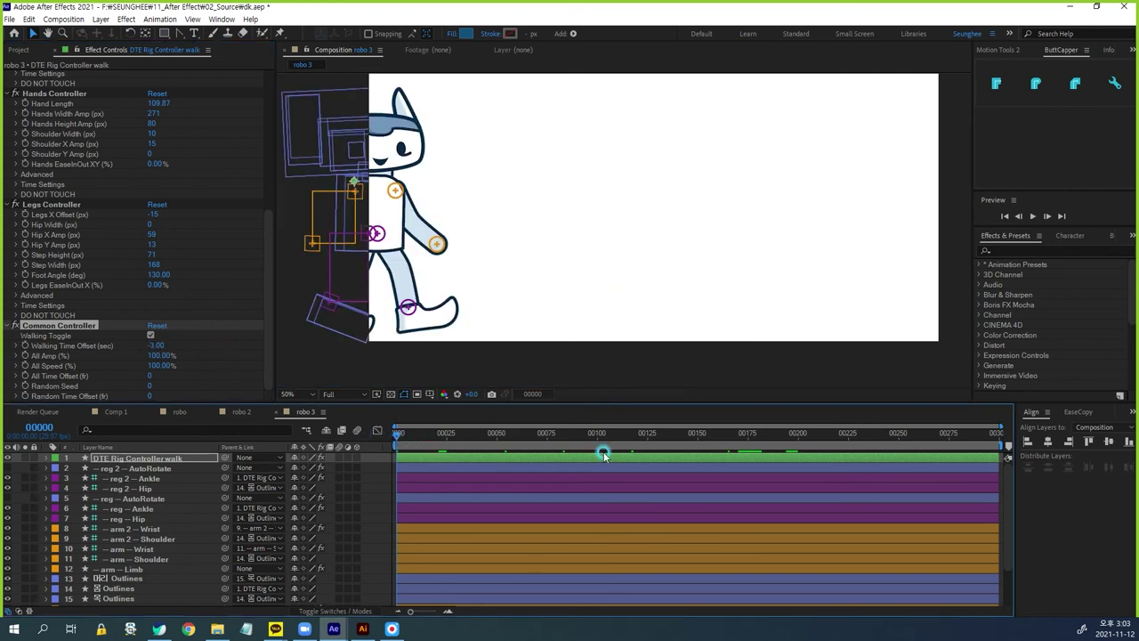
key("space")
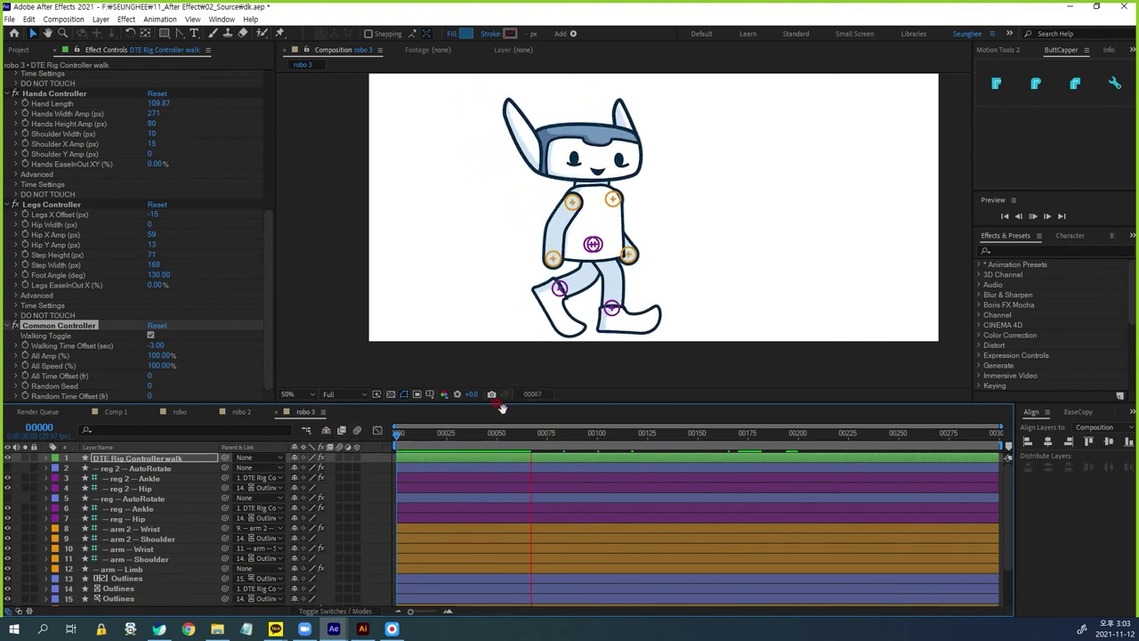
key("space")
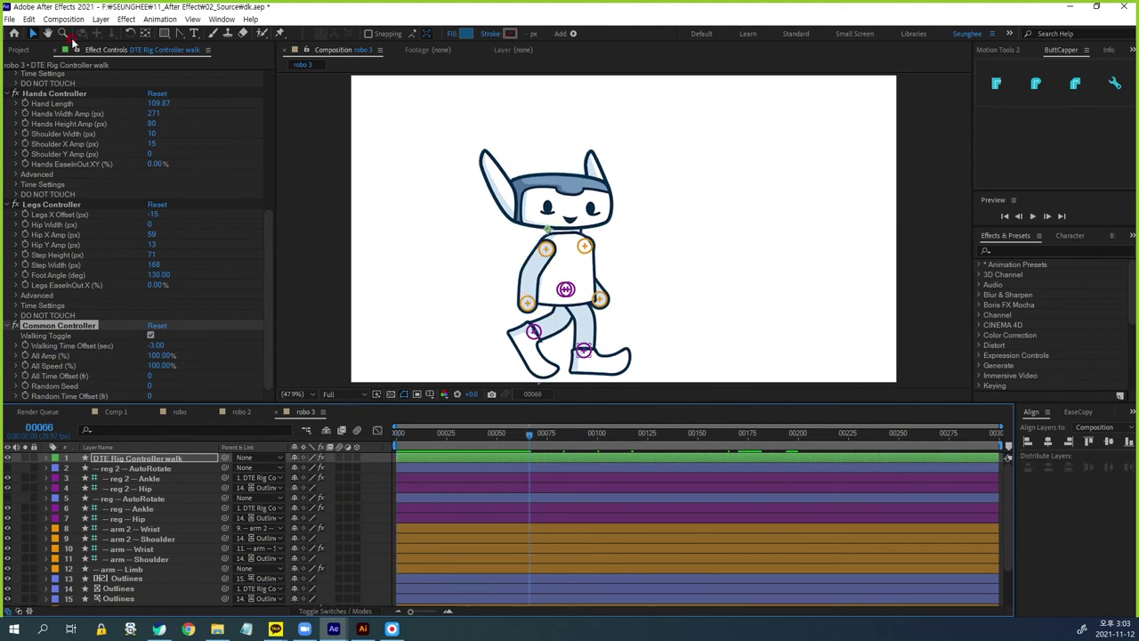
Import loop-bg.png and place it at the bottom of the robo 3 composition's layer stack
left_click(16, 50)
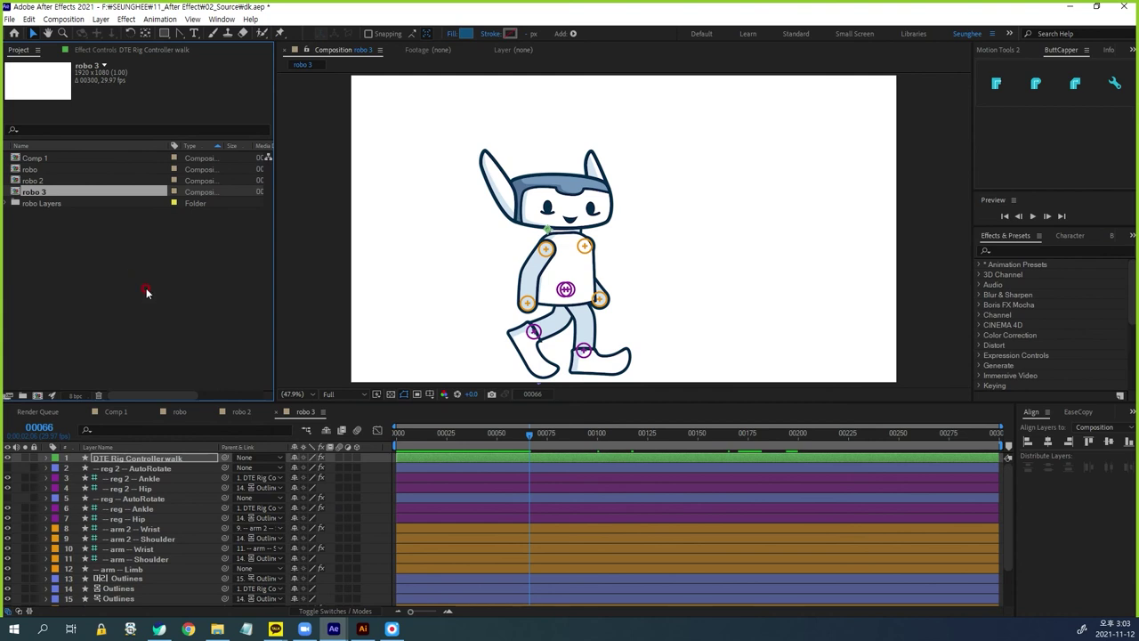
left_click(146, 293)
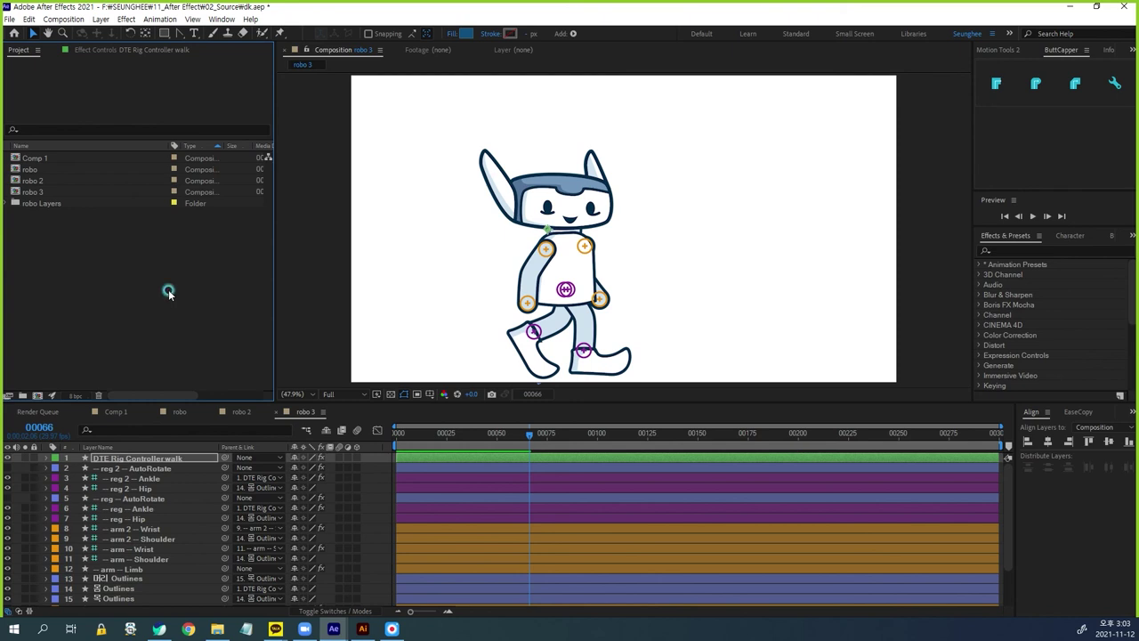
double_click(152, 261)
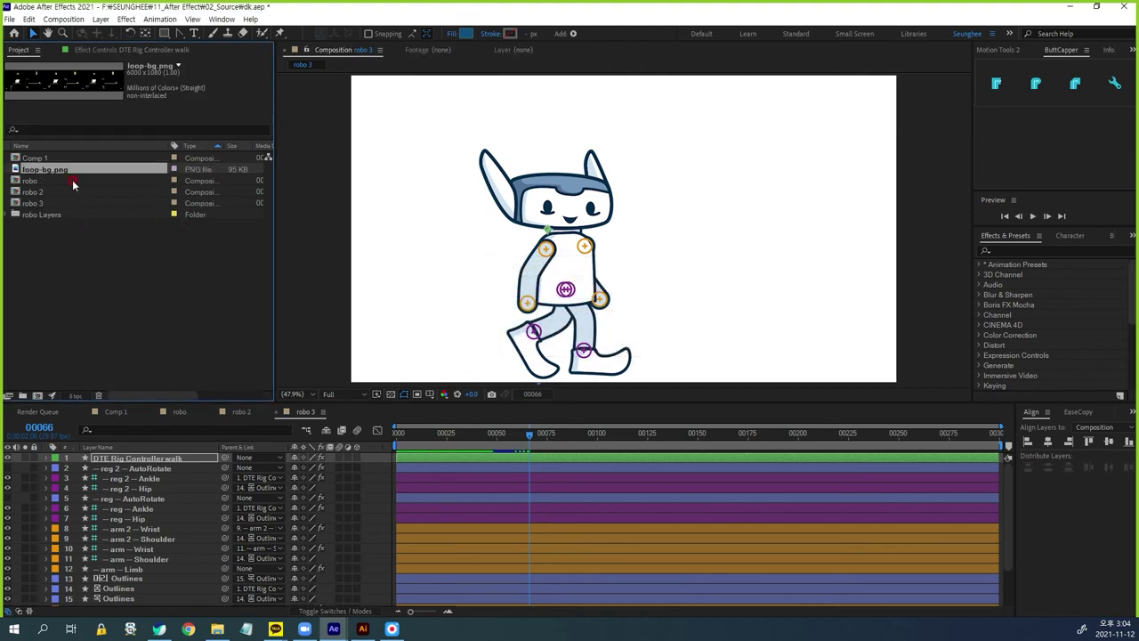
left_click_drag(55, 174, 169, 583)
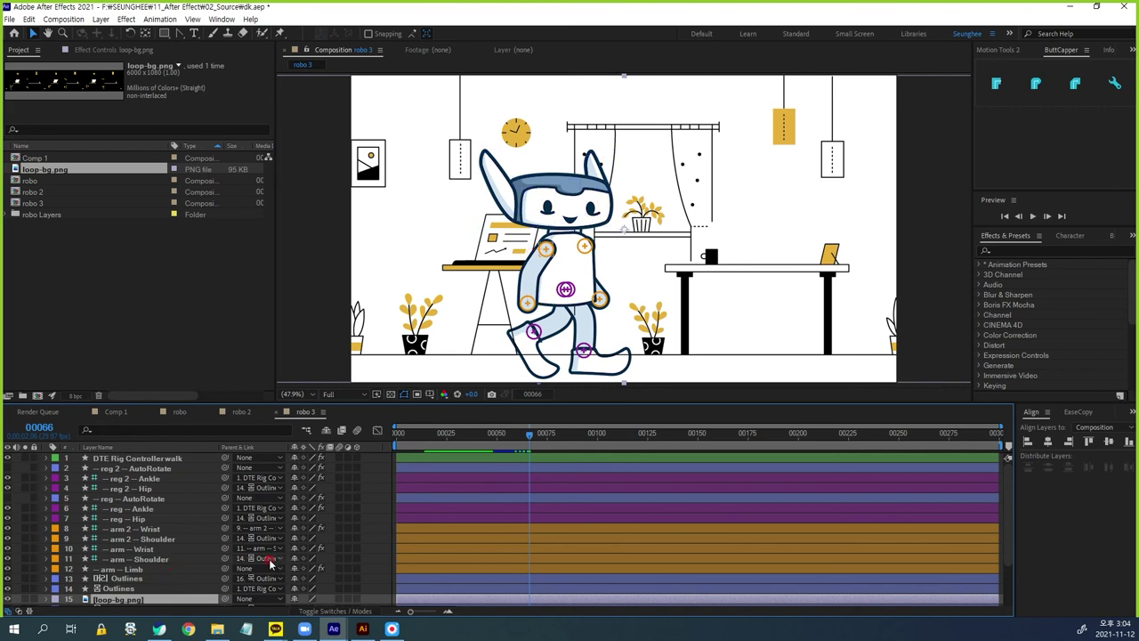
key("ctrl+shift+[")
scroll(271, 562, "down", 2)
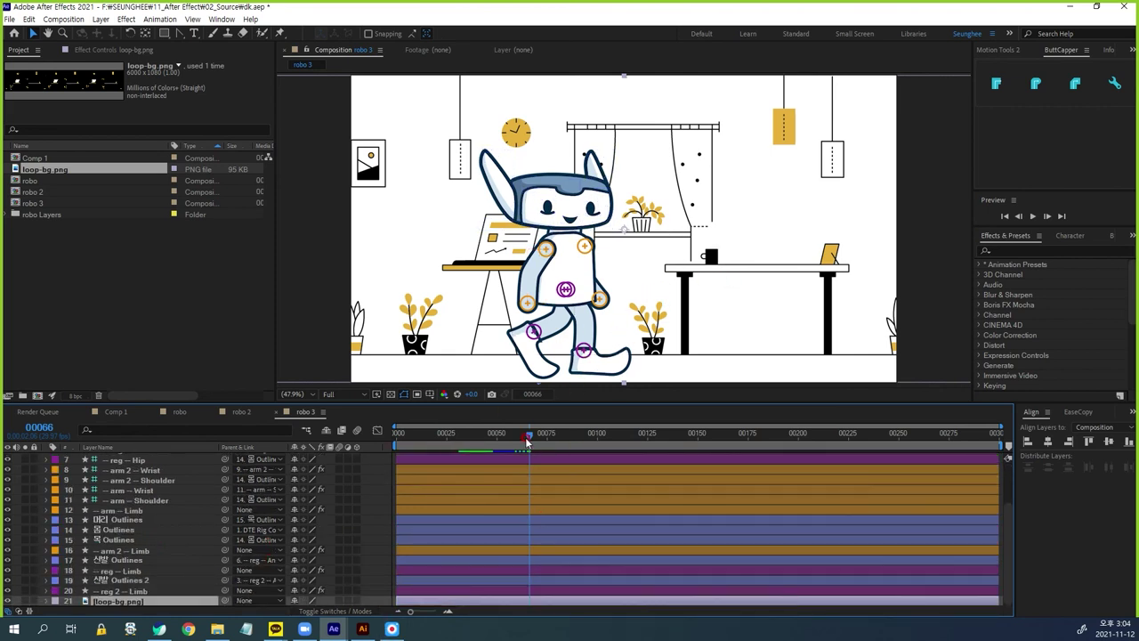
Reveal the Position of the loop-bg.png layer at the first frame and shift the background horizontally to X 2346
key("Home")
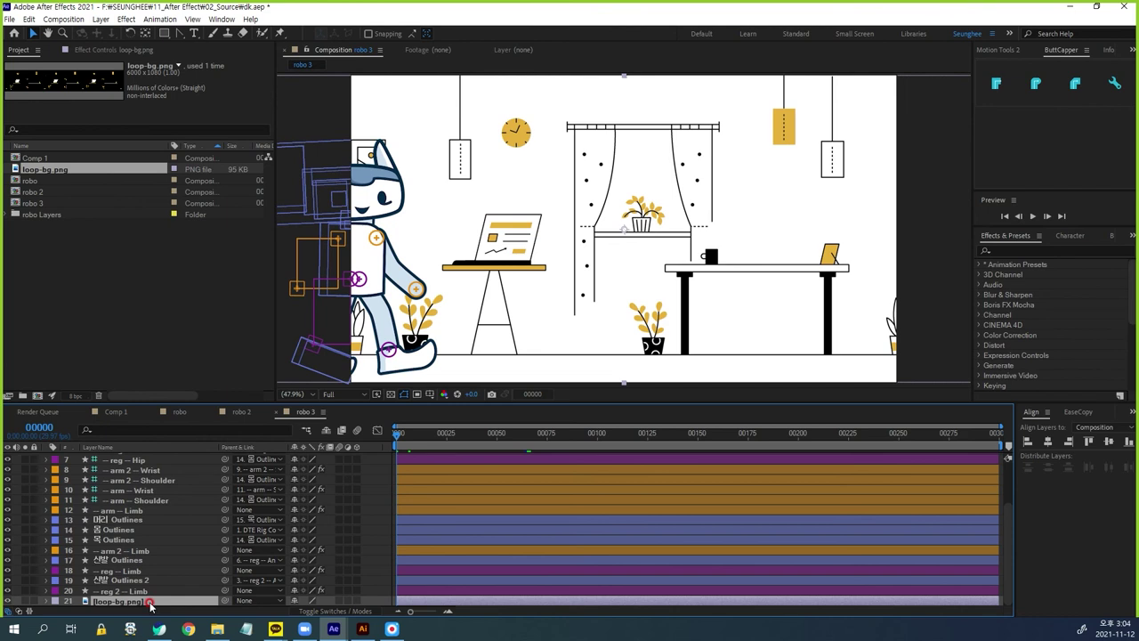
key("p")
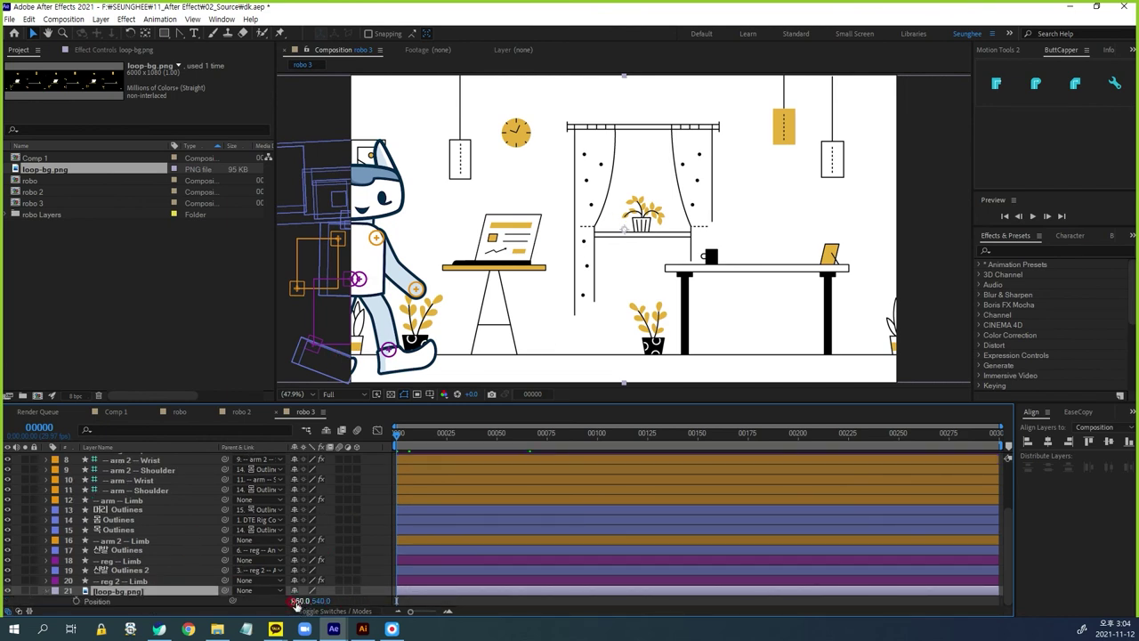
left_click_drag(298, 600, 821, 603)
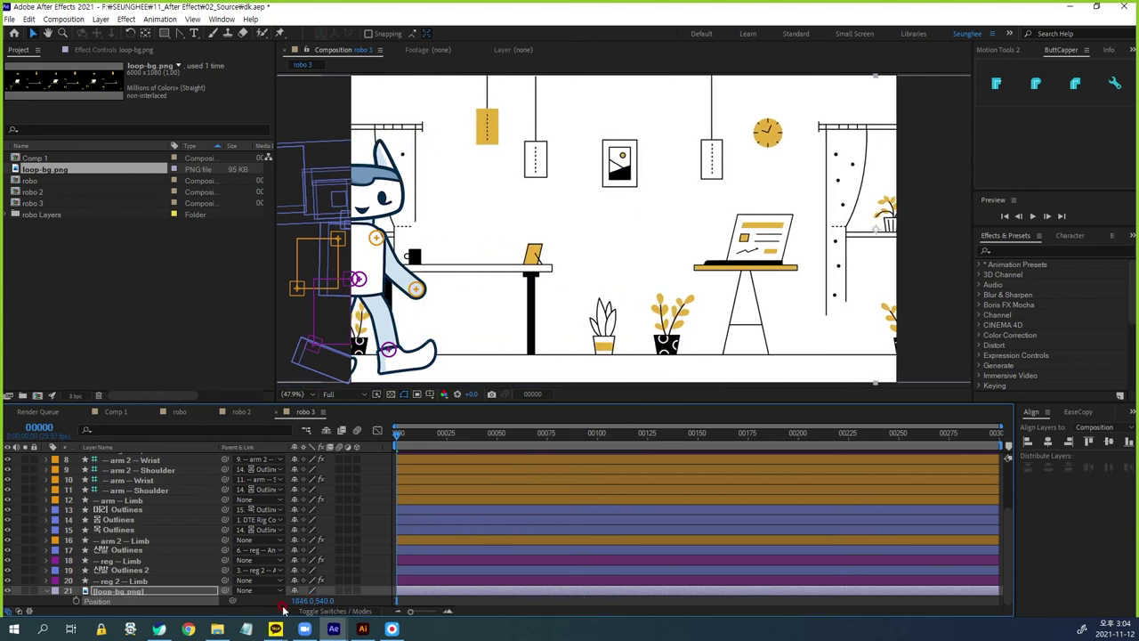
left_click_drag(346, 599, 569, 599)
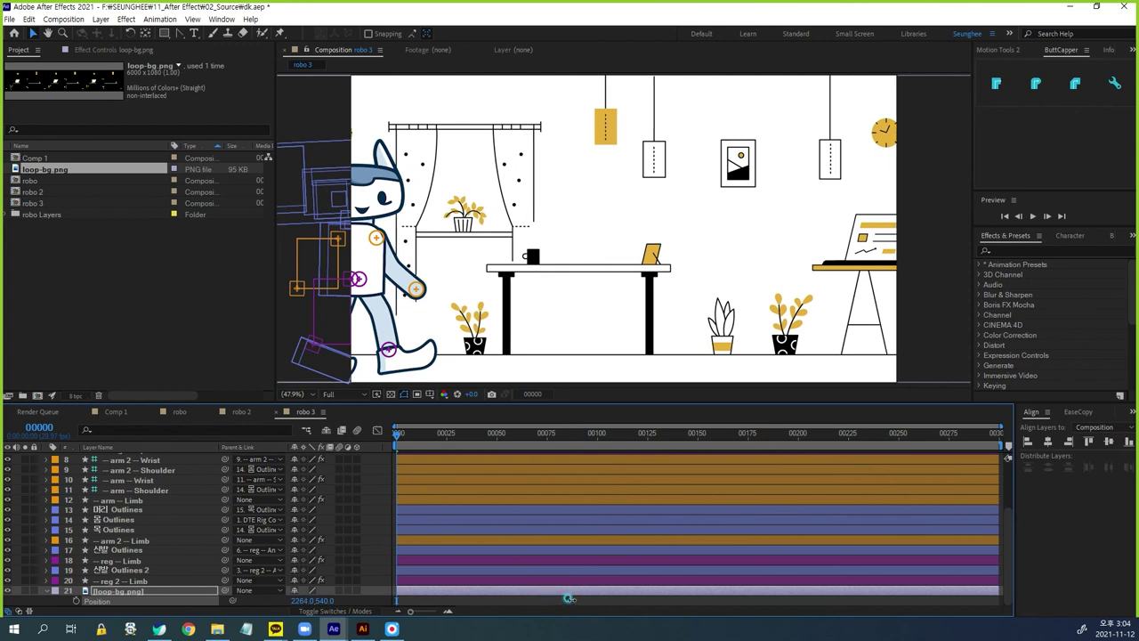
Open the loop-bg.png layer on its own to examine the repeating pattern, and return to the robo 3 composition
double_click(89, 592)
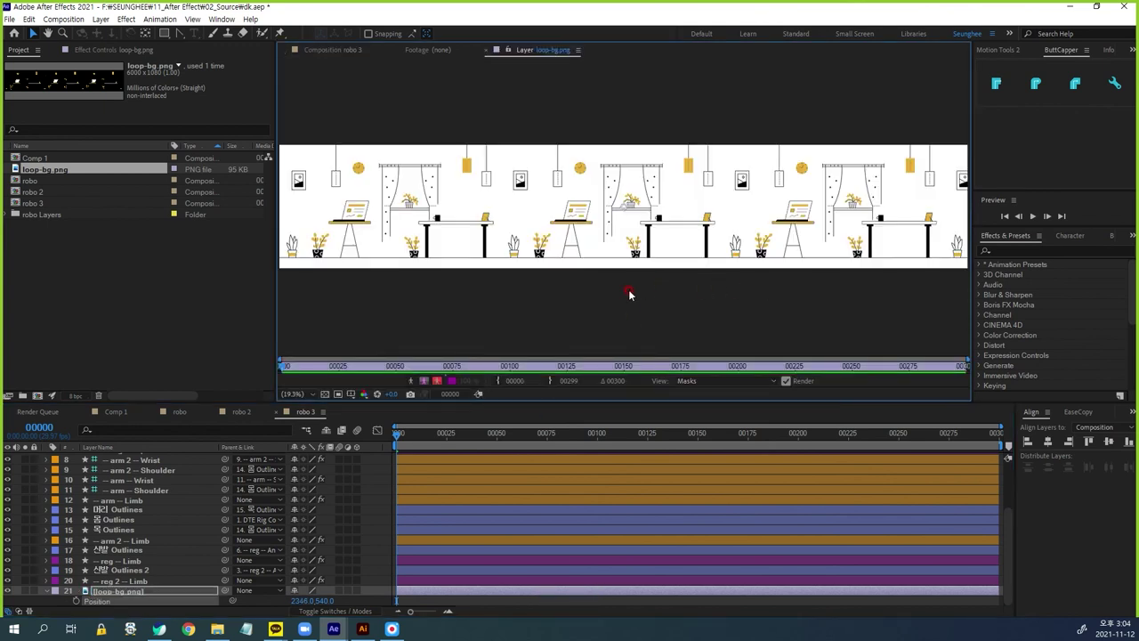
mouse_move(274, 142)
left_mouse_down()
mouse_move(267, 261)
mouse_move(499, 261)
mouse_move(502, 159)
mouse_move(263, 141)
left_mouse_up()
mouse_move(502, 141)
left_mouse_down()
mouse_move(673, 139)
mouse_move(721, 160)
mouse_move(704, 280)
mouse_move(476, 276)
left_mouse_up()
mouse_move(721, 132)
left_mouse_down()
mouse_move(956, 128)
mouse_move(989, 235)
mouse_move(962, 293)
mouse_move(699, 281)
left_mouse_up()
key("Escape")
left_click(338, 50)
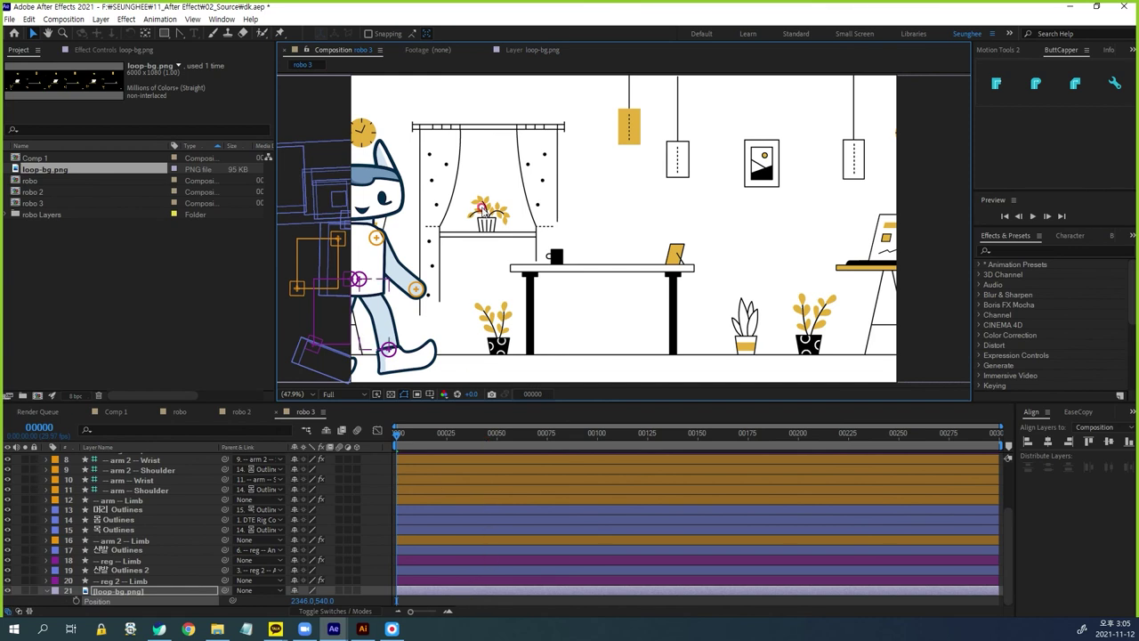
Move the loop-bg.png background to Position 2980, 540 and keyframe its Position at frame 0
left_click_drag(304, 600, 837, 595)
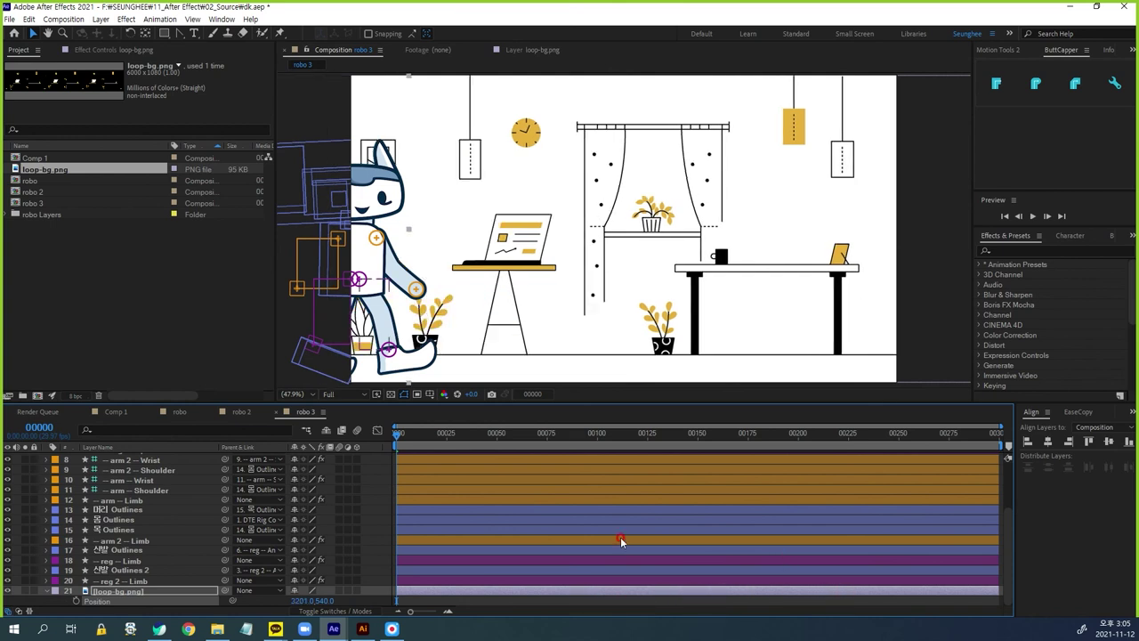
left_click_drag(294, 600, 172, 609)
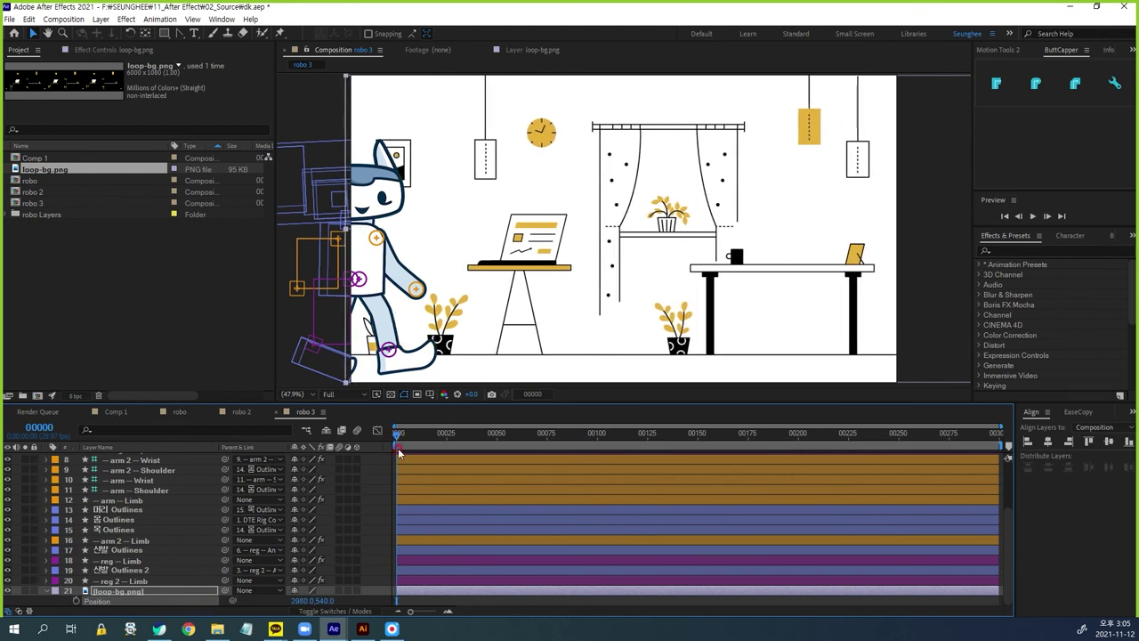
left_click(77, 602)
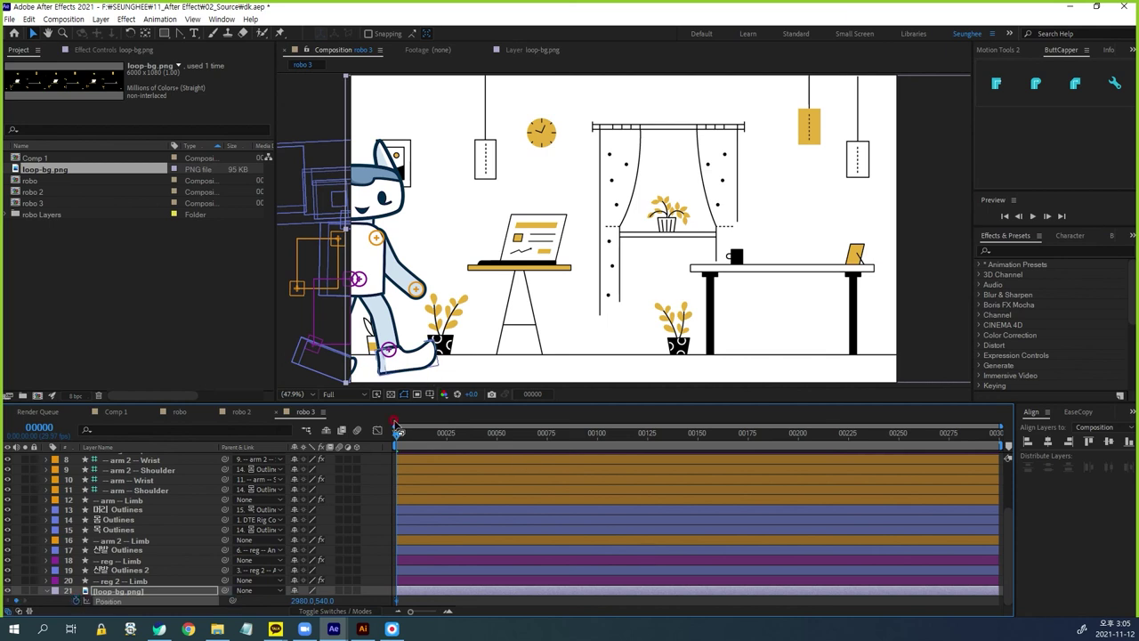
Go to frame 94 and set the All Speed of the DTE Rig Controller walk layer to 50% in the Common Controller
key("Page_Down")
key("End")
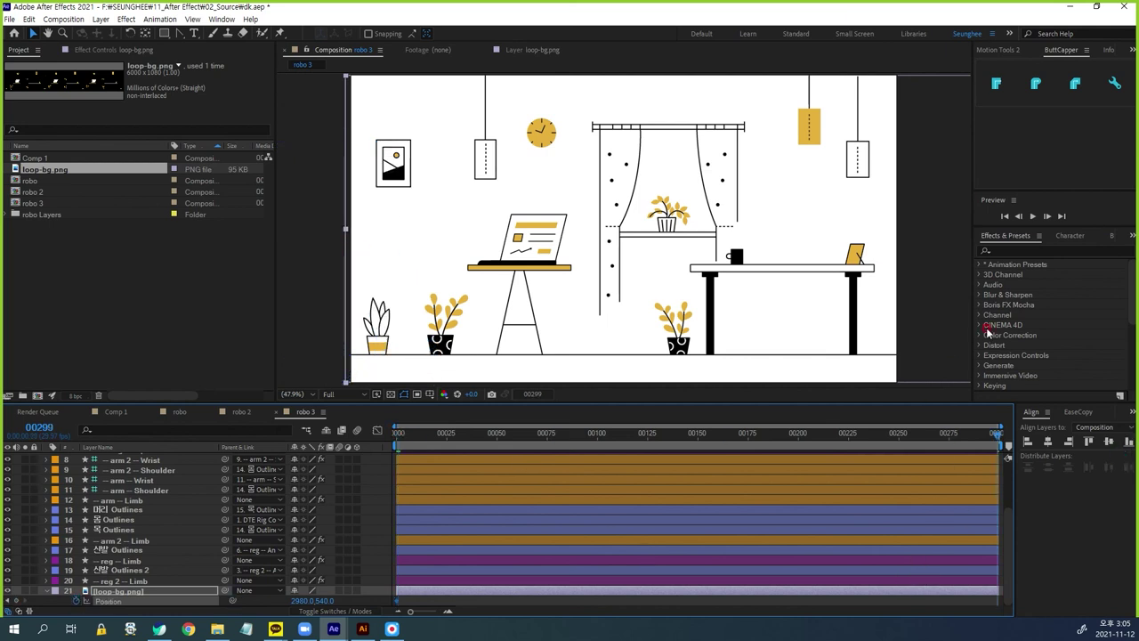
left_click_drag(995, 436, 585, 447)
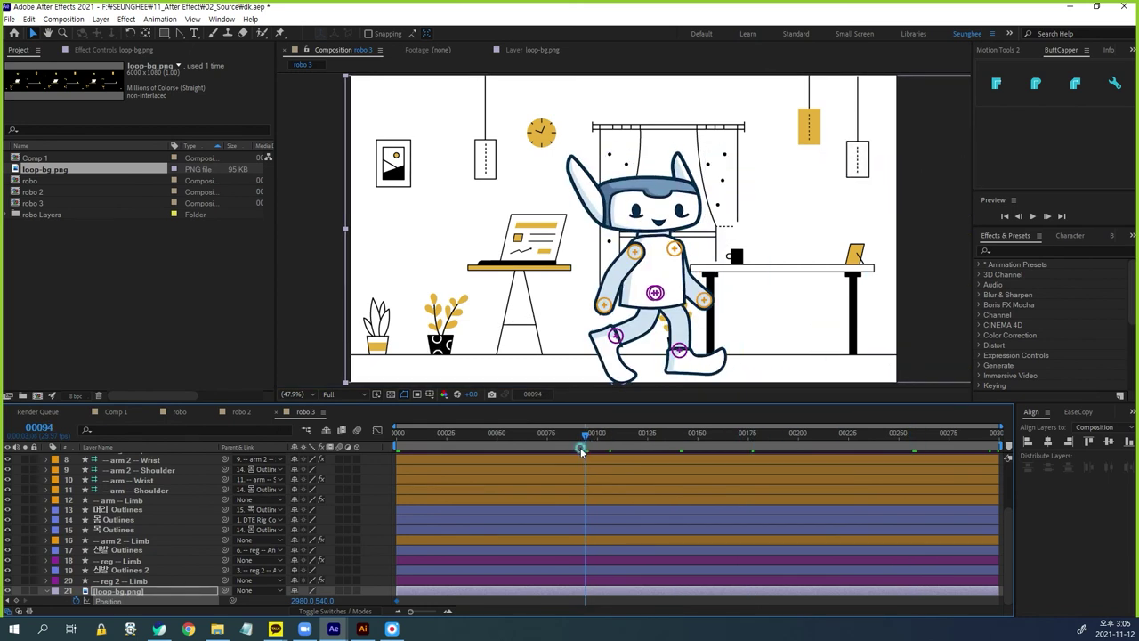
scroll(217, 522, "up", 3)
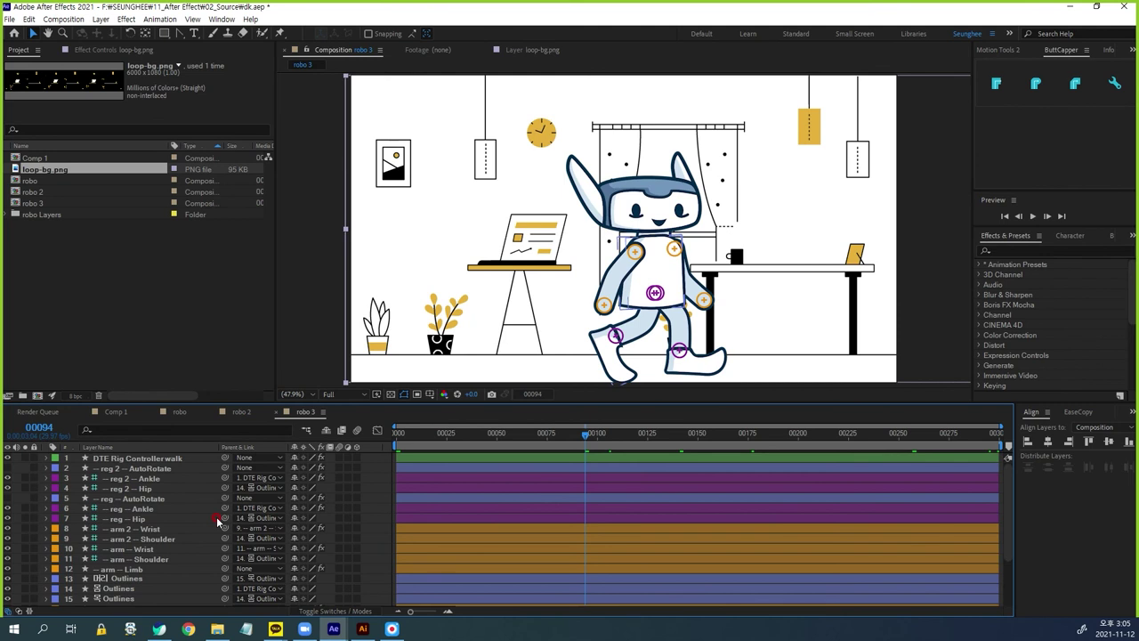
left_click(152, 458)
left_click(169, 51)
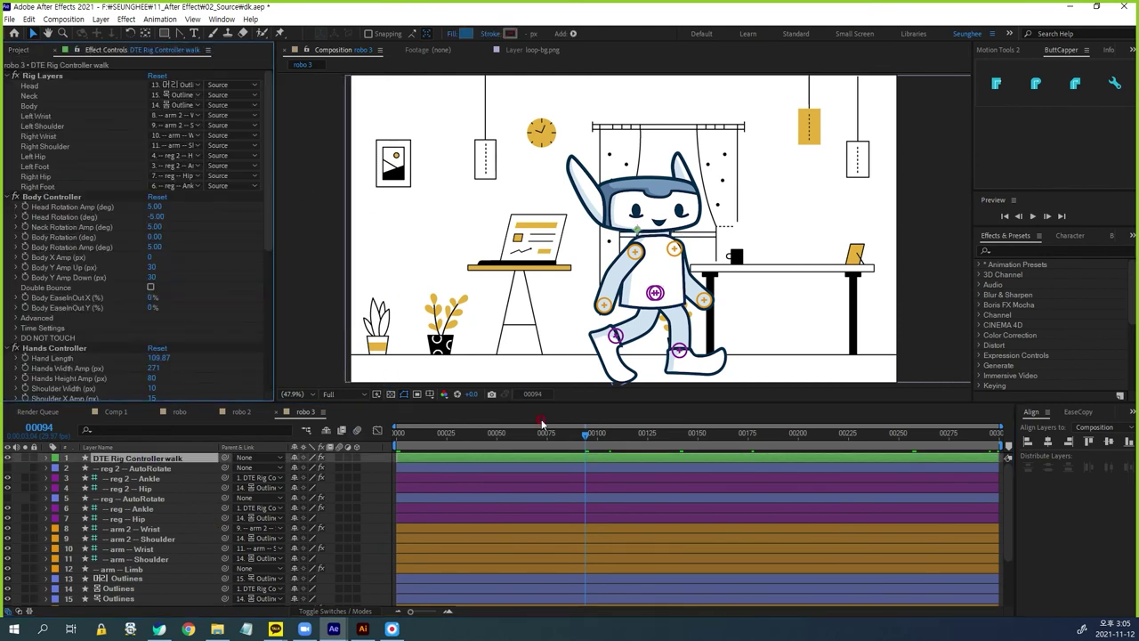
scroll(261, 283, "down", 5)
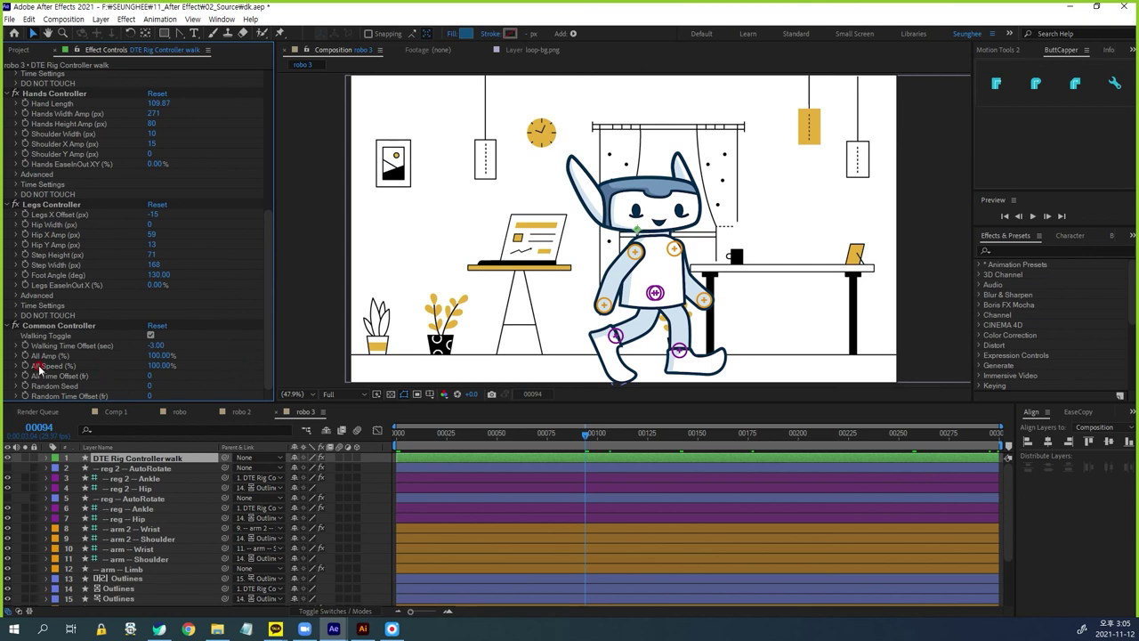
left_click(150, 366)
type("50")
key("Return")
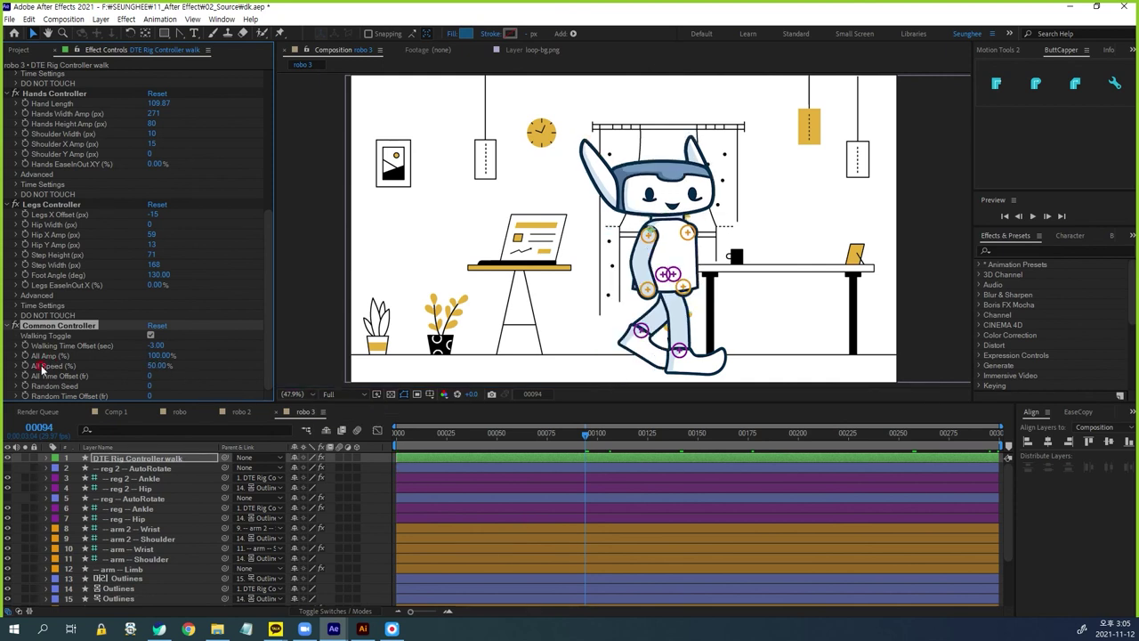
Try an All Amp of 200%, restore it to 100%, and play the walk from the first frame
left_click(153, 355)
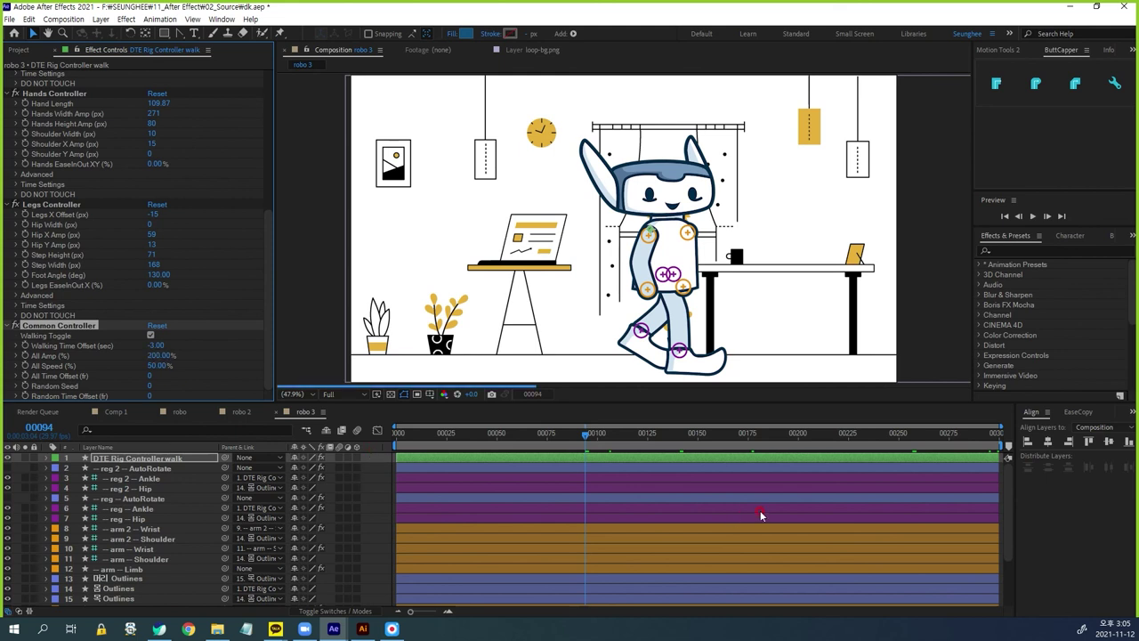
left_click(158, 355)
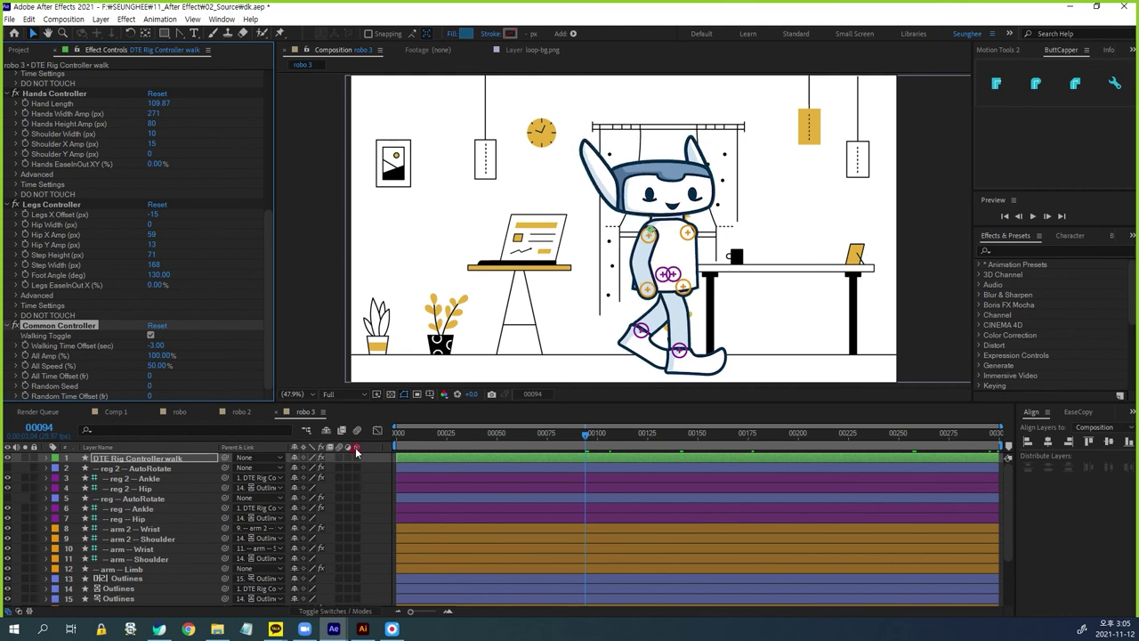
left_click(427, 436)
left_click_drag(429, 436, 279, 444)
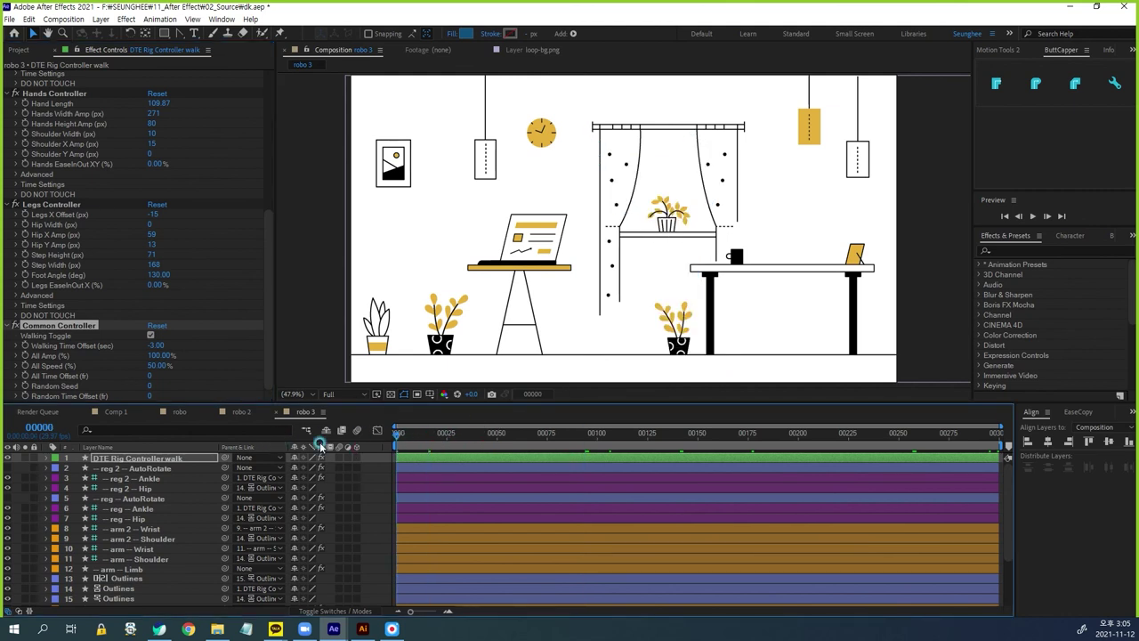
key("space")
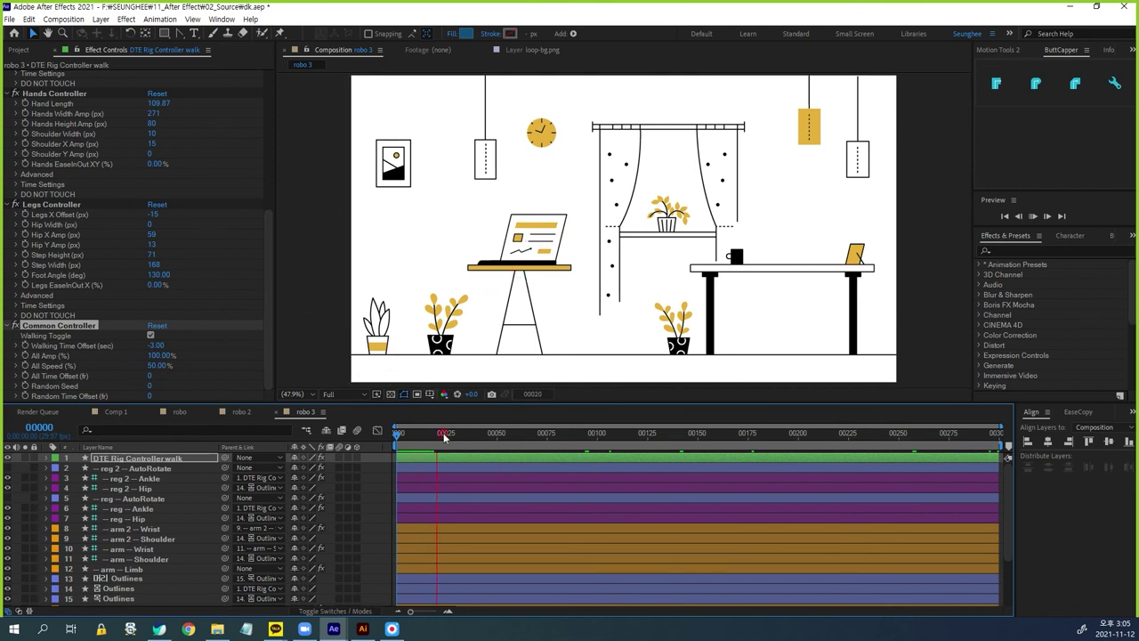
Set the All Speed to 200% in the Common Controller
left_click(156, 366)
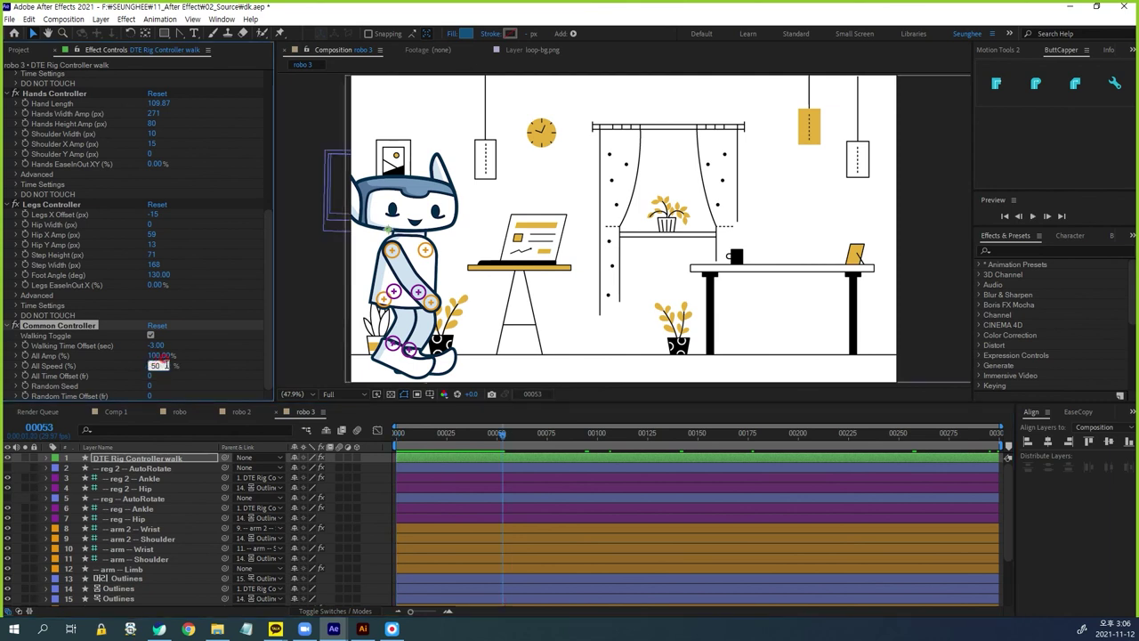
type("200")
key("Return")
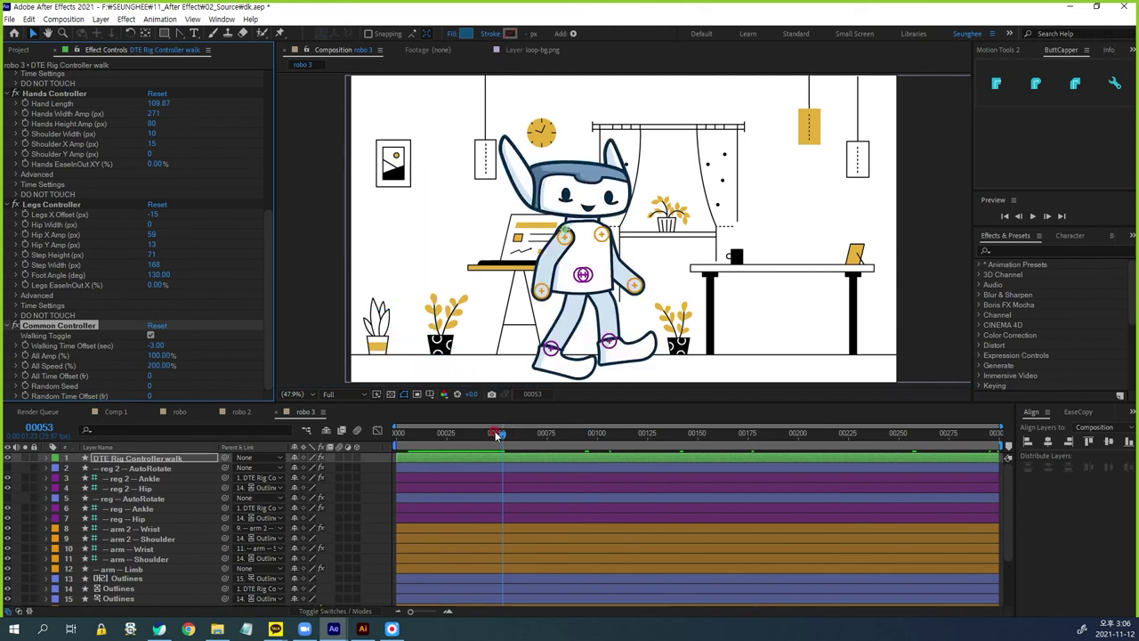
Return to frame 0, set the Walking Time Offset to -5 seconds in the Common Controller, and play the walk
left_click_drag(434, 435, 237, 451)
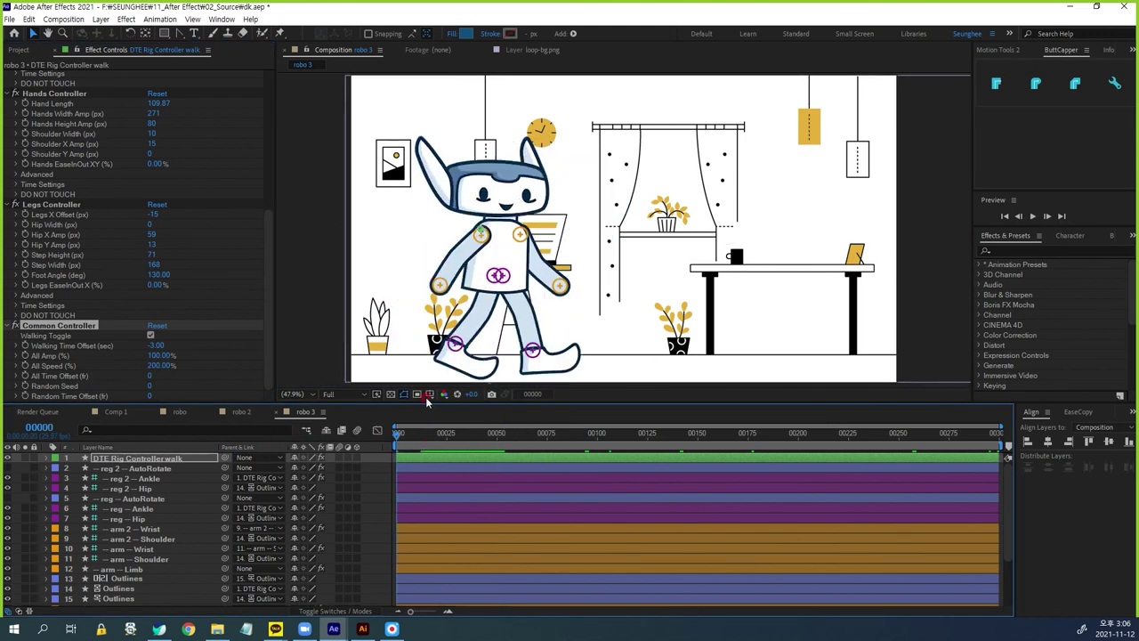
left_click(157, 345)
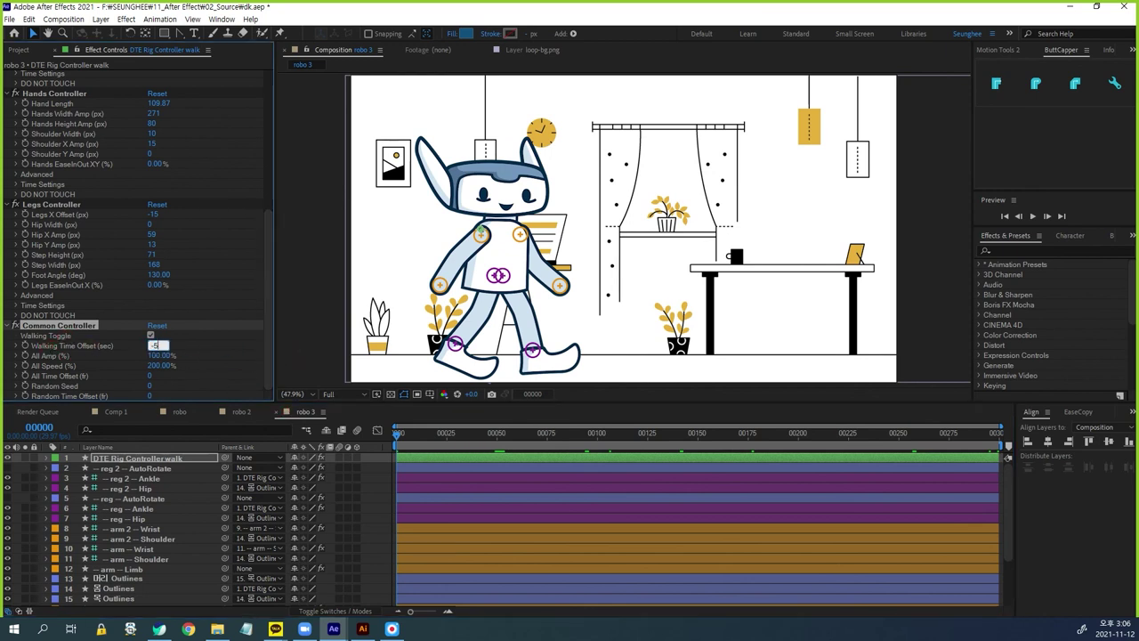
type("-5")
key("Return")
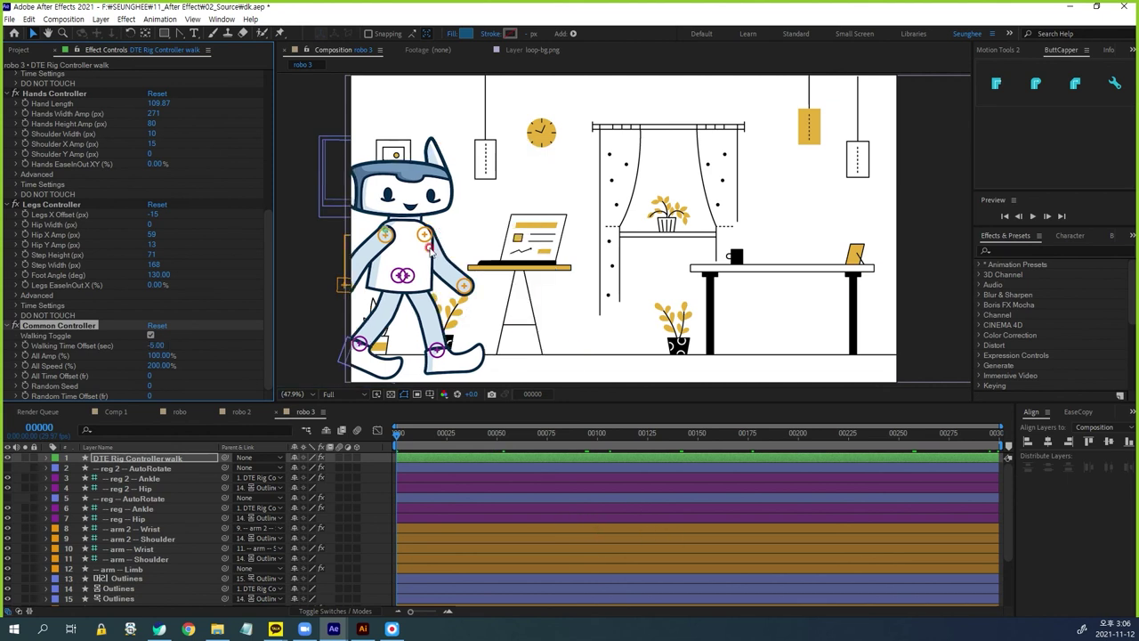
key("space")
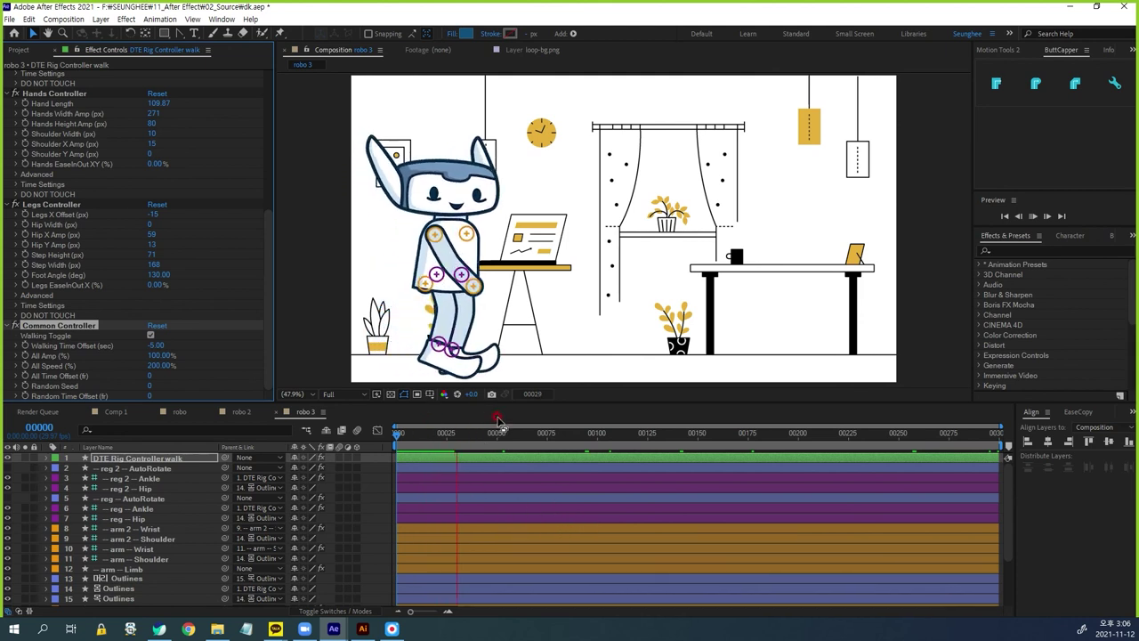
key("space")
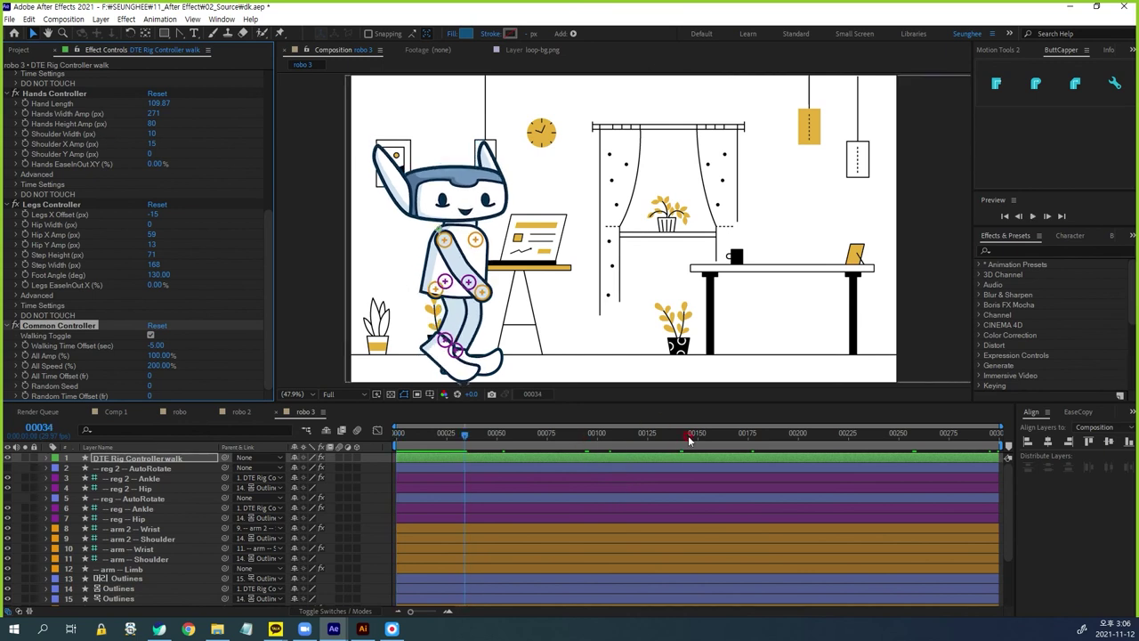
Check the robot's travel through to frame 299 and reveal the Position property of the loop-bg.png layer
left_click(688, 435)
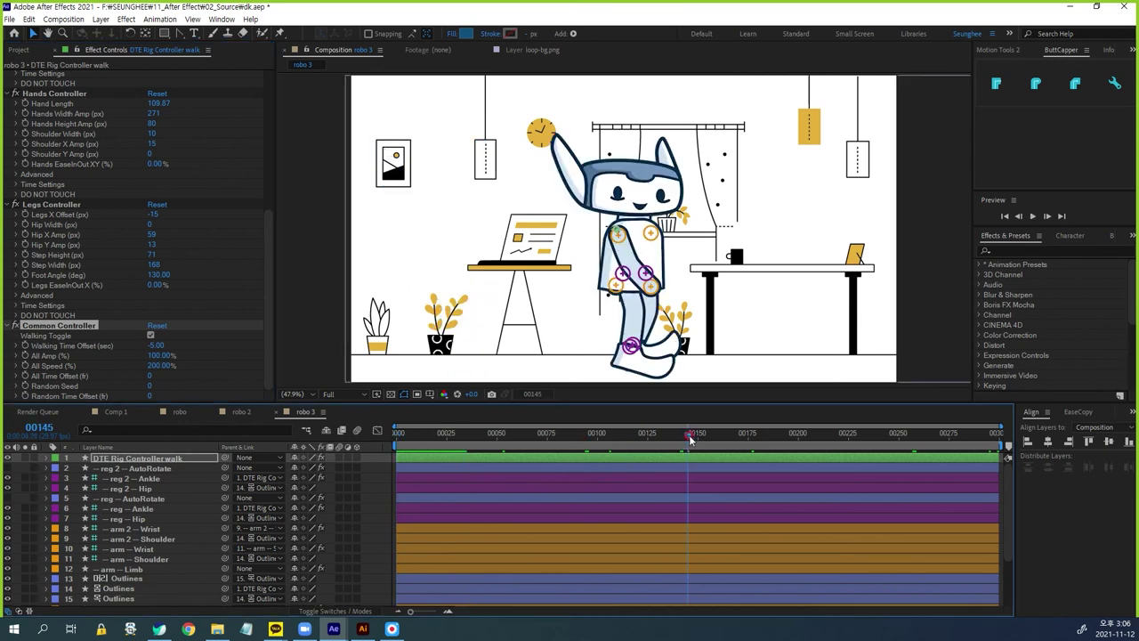
left_click(933, 436)
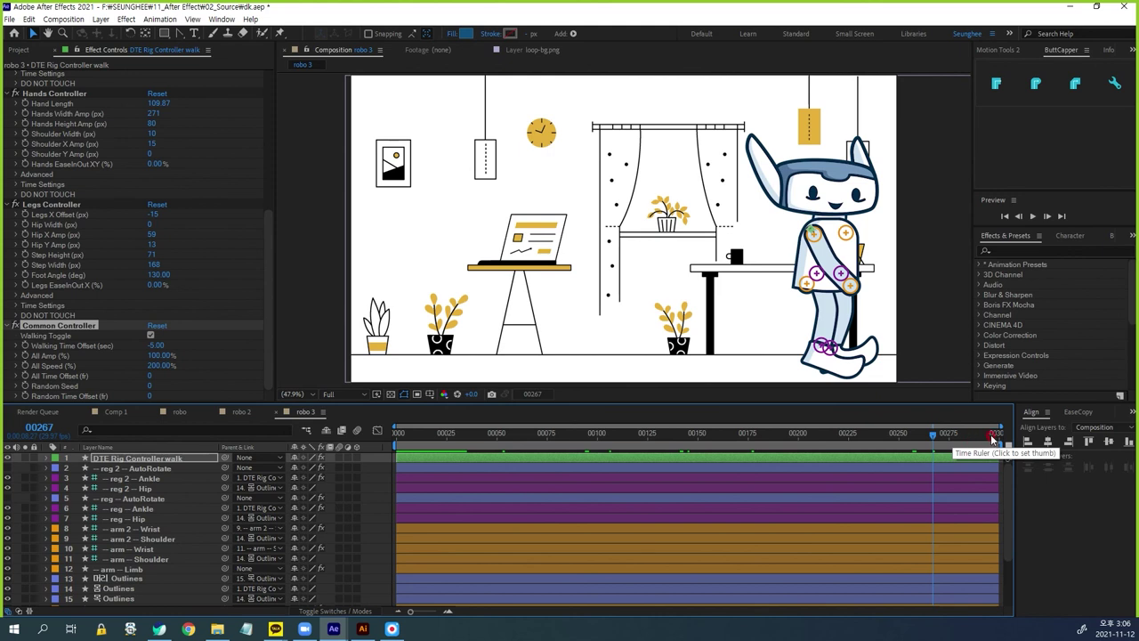
left_click(993, 436)
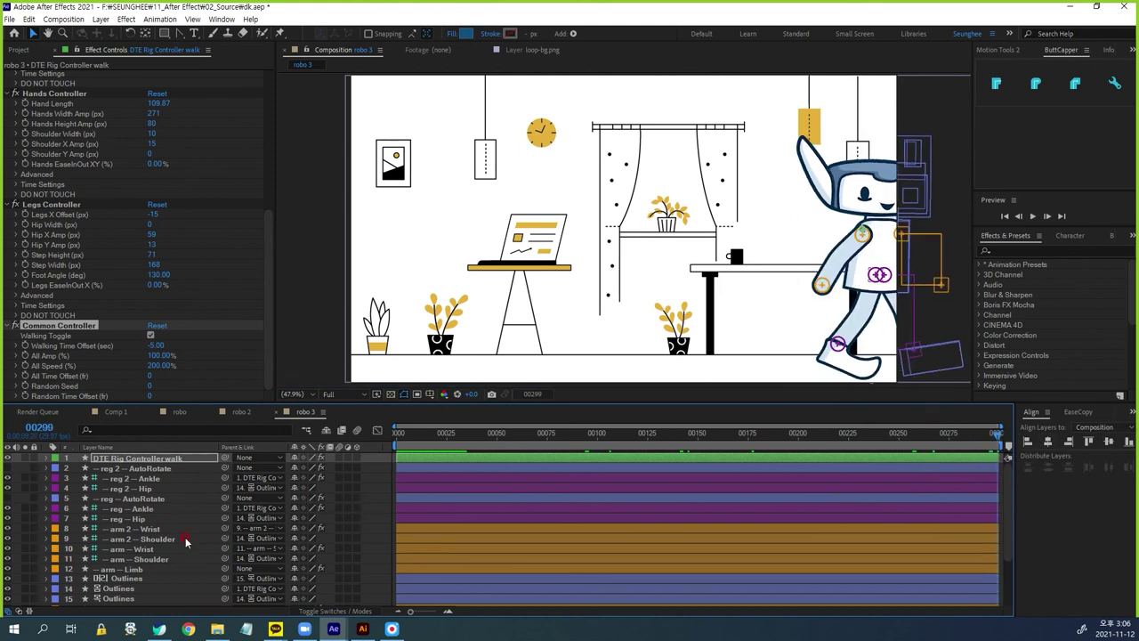
scroll(142, 574, "down", 3)
left_click(133, 591)
key("p")
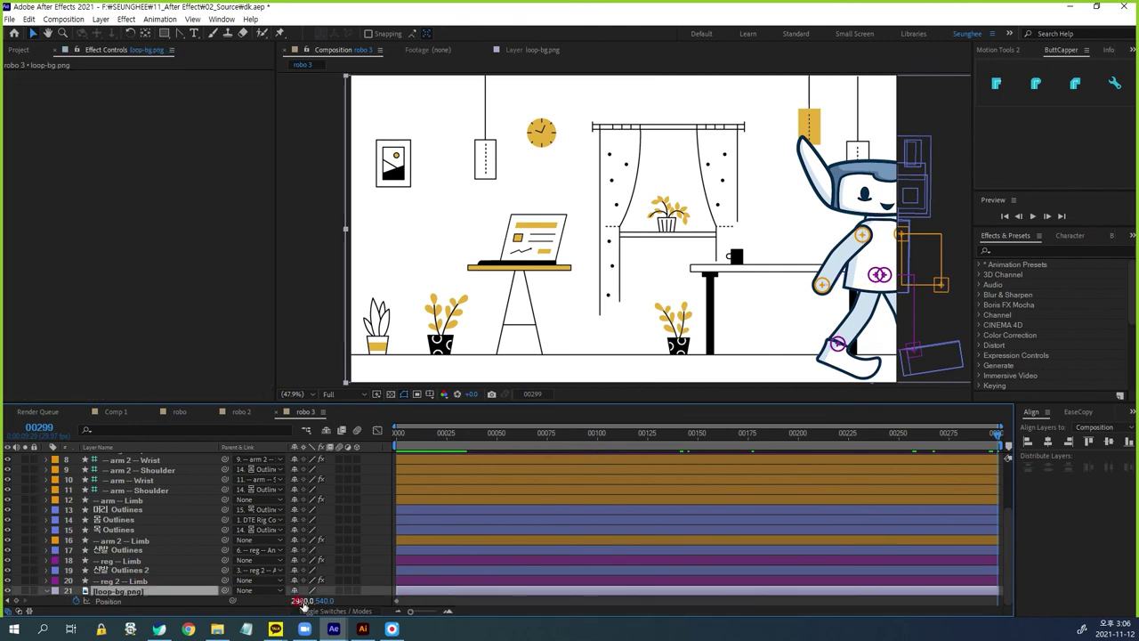
Keyframe the loop-bg.png background far to the left at frame 299 and preview the scrolling room from frame 0
left_click_drag(303, 603, 54, 248)
left_click_drag(773, 292, 751, 327)
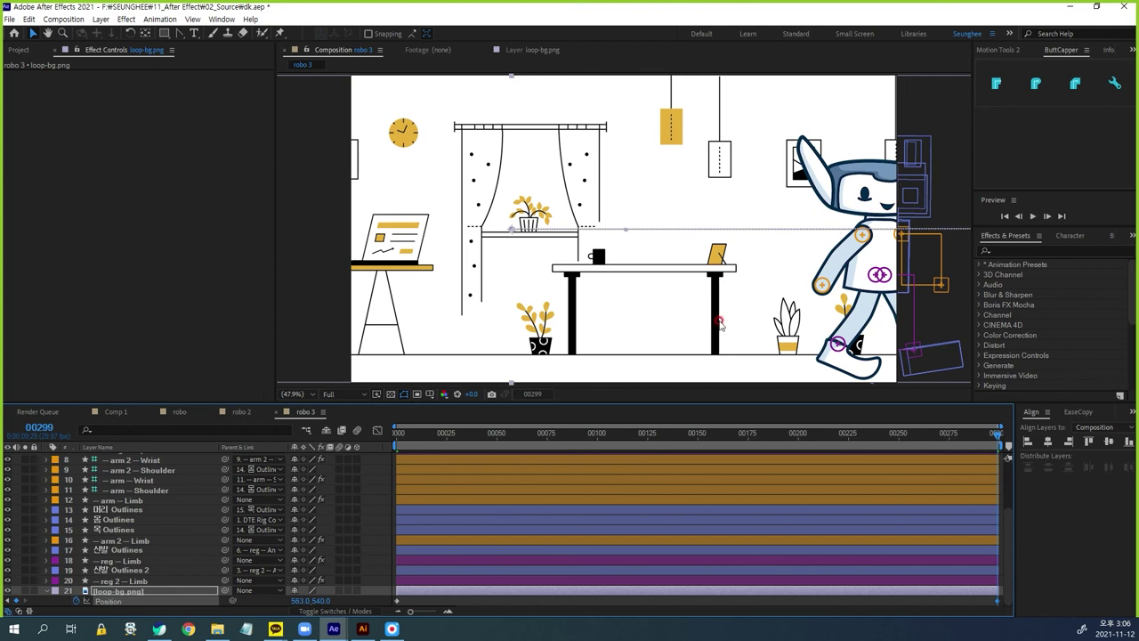
left_click_drag(719, 325, 325, 327)
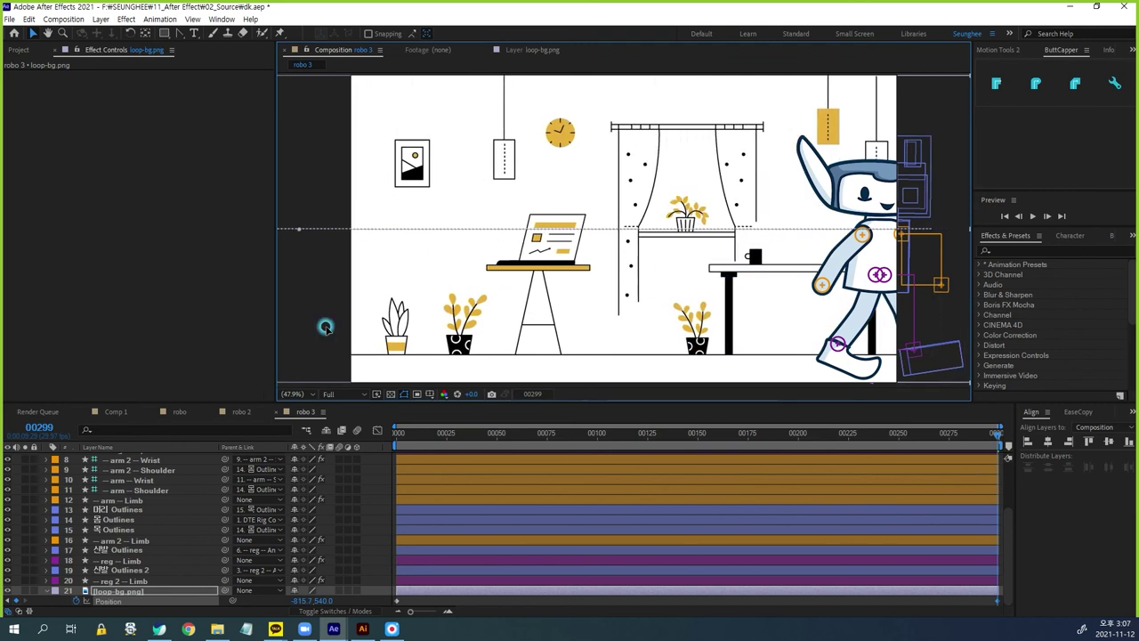
left_click(398, 434)
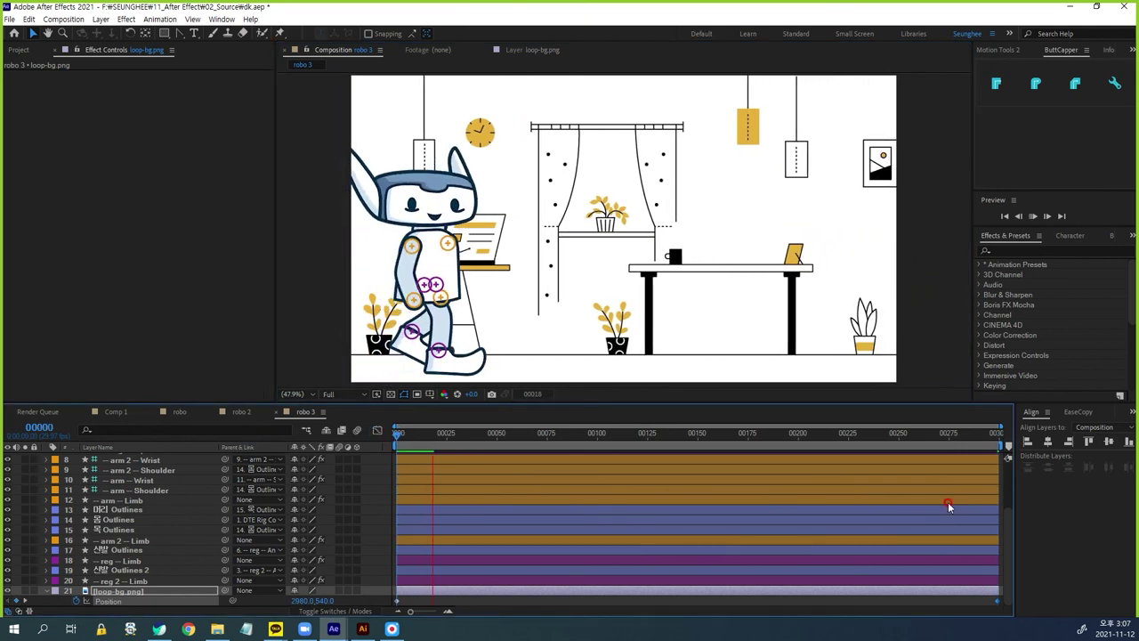
key("space")
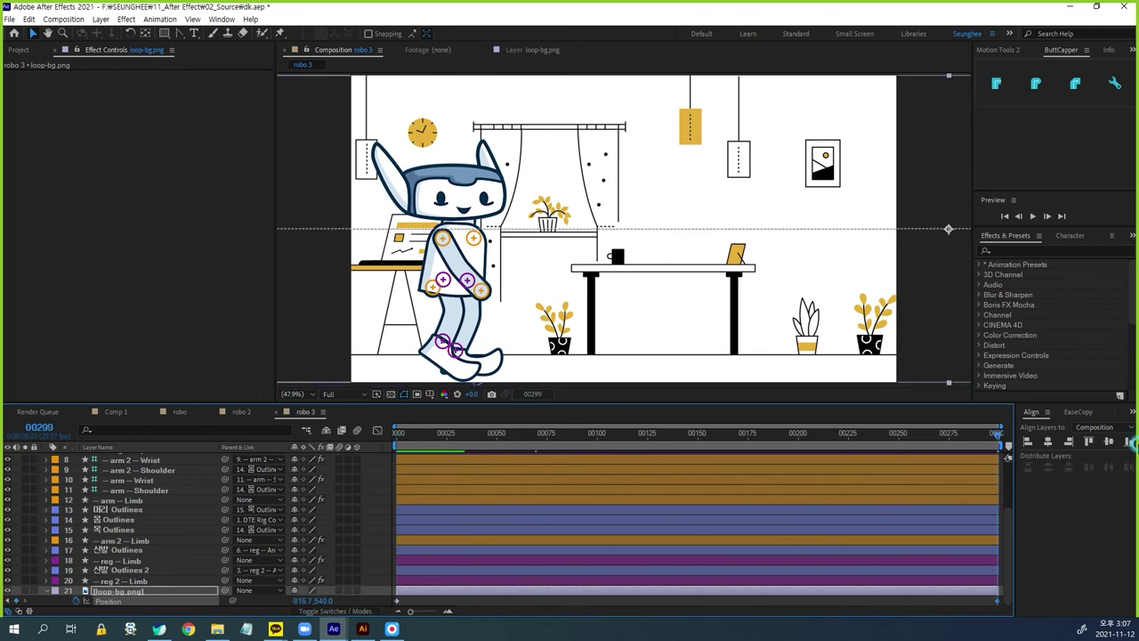
Set the X Position of loop-bg.png to 0 at frame 299 and preview the walk from frame 0
key("End")
left_click_drag(294, 604, 307, 603)
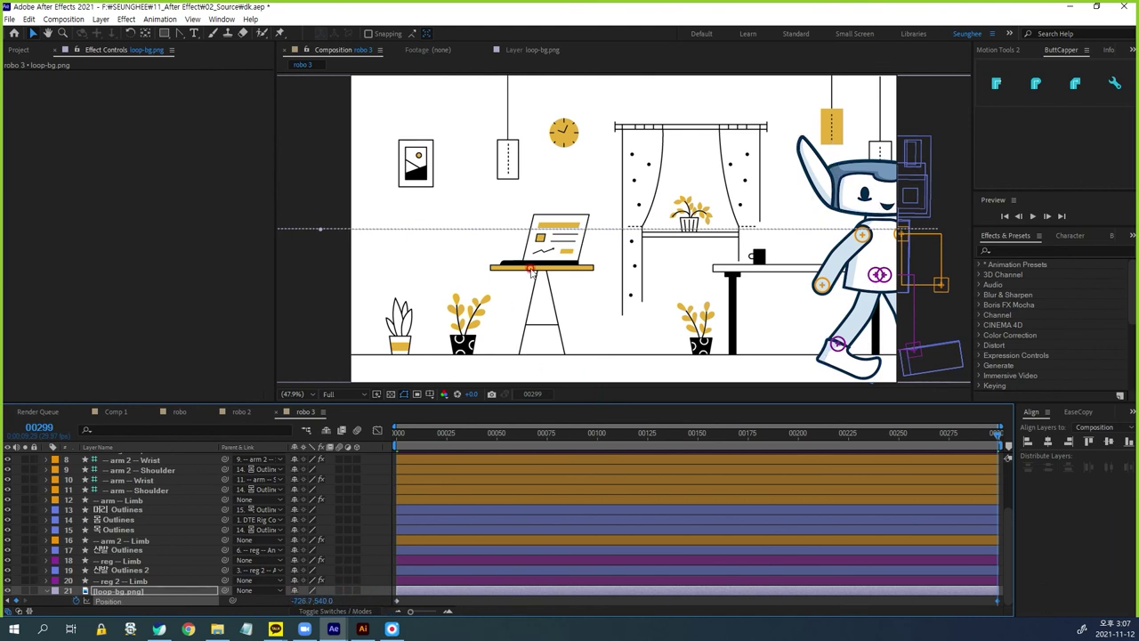
left_click(302, 602)
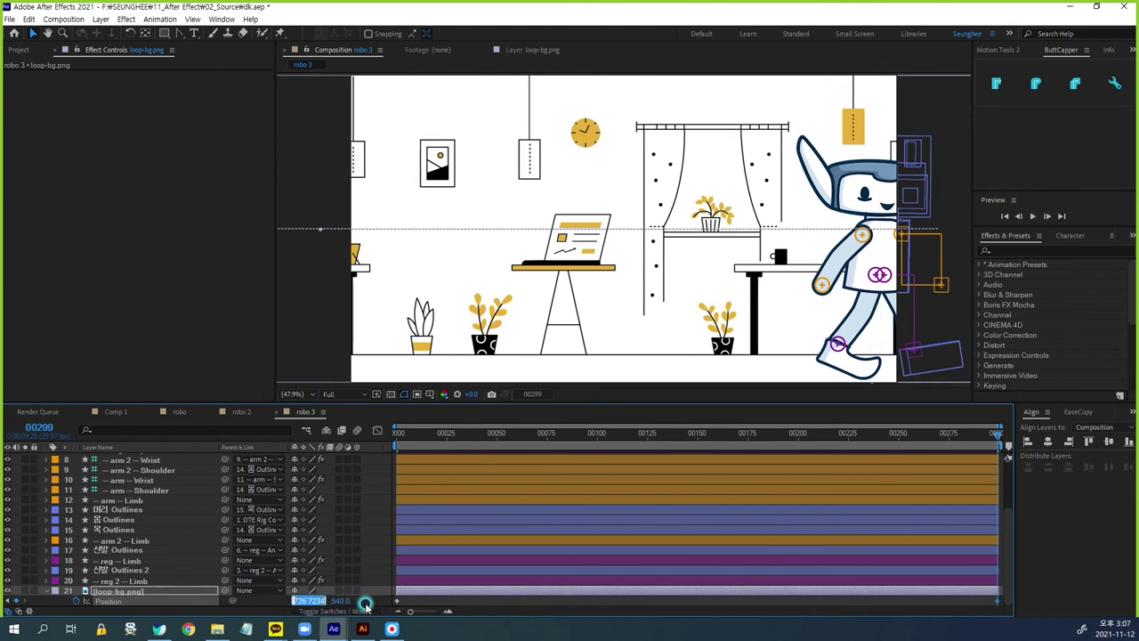
mouse_move(383, 628)
type("0")
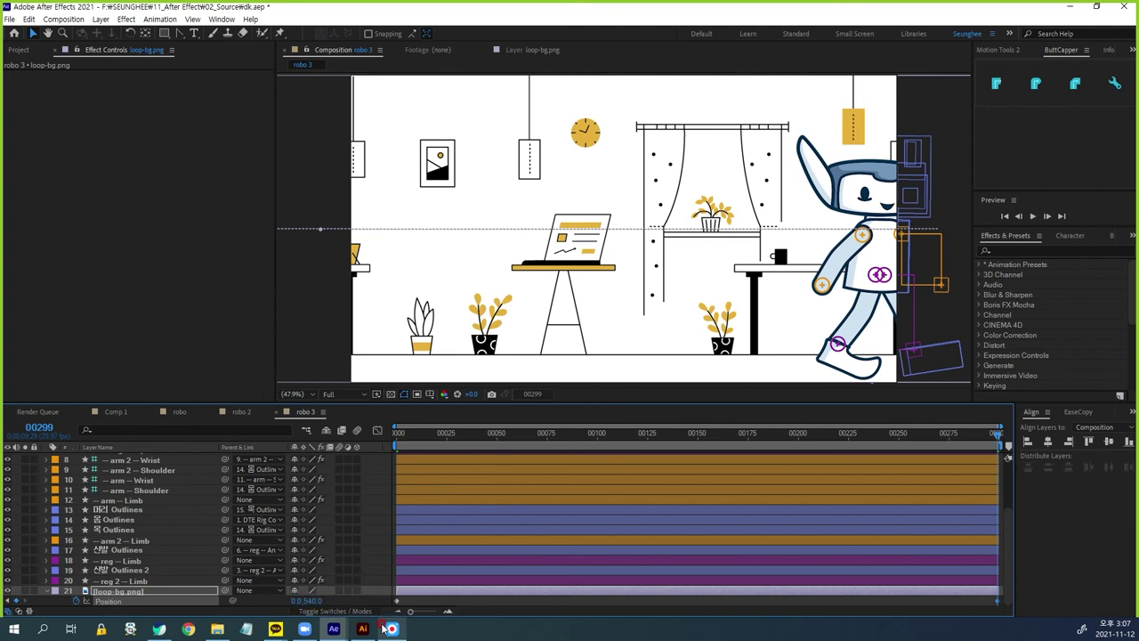
key("Return")
left_click_drag(414, 435, 541, 436)
key("space")
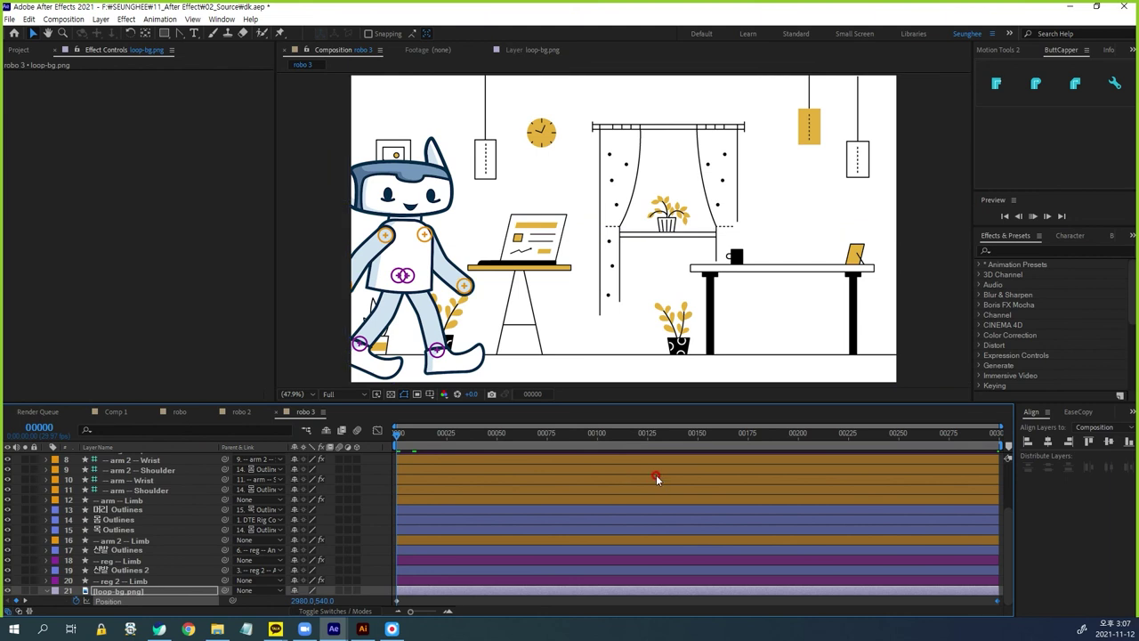
key("space")
Compare the background's start and end positions, set its X Position to 1000 at frame 299, and preview from frame 0
left_click_drag(457, 435, 1135, 438)
left_click(301, 601)
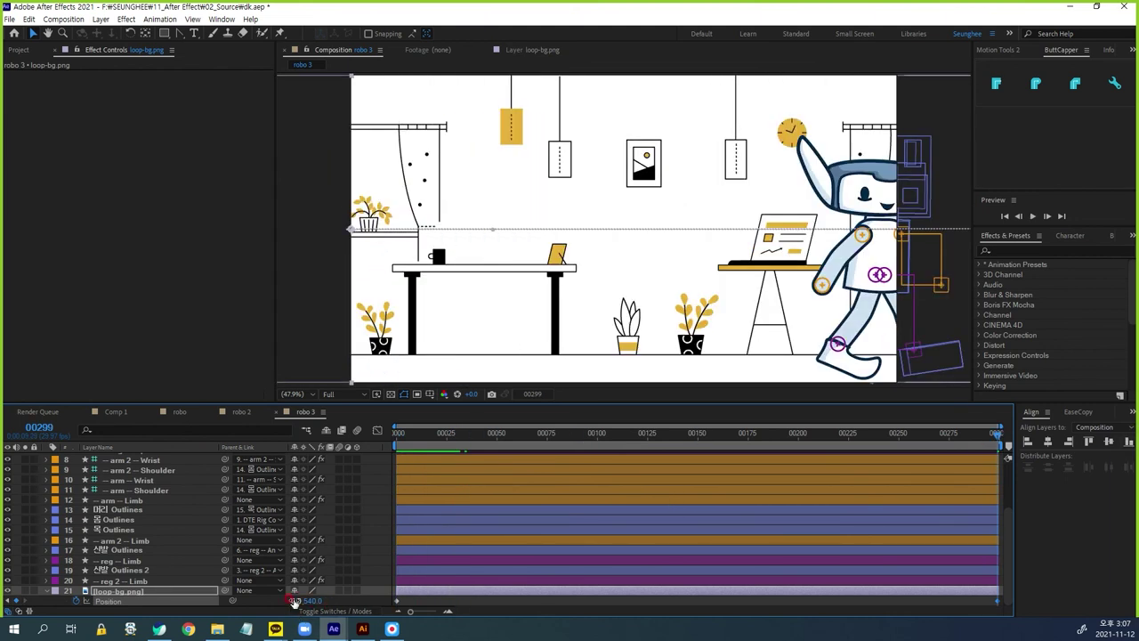
left_click(400, 434)
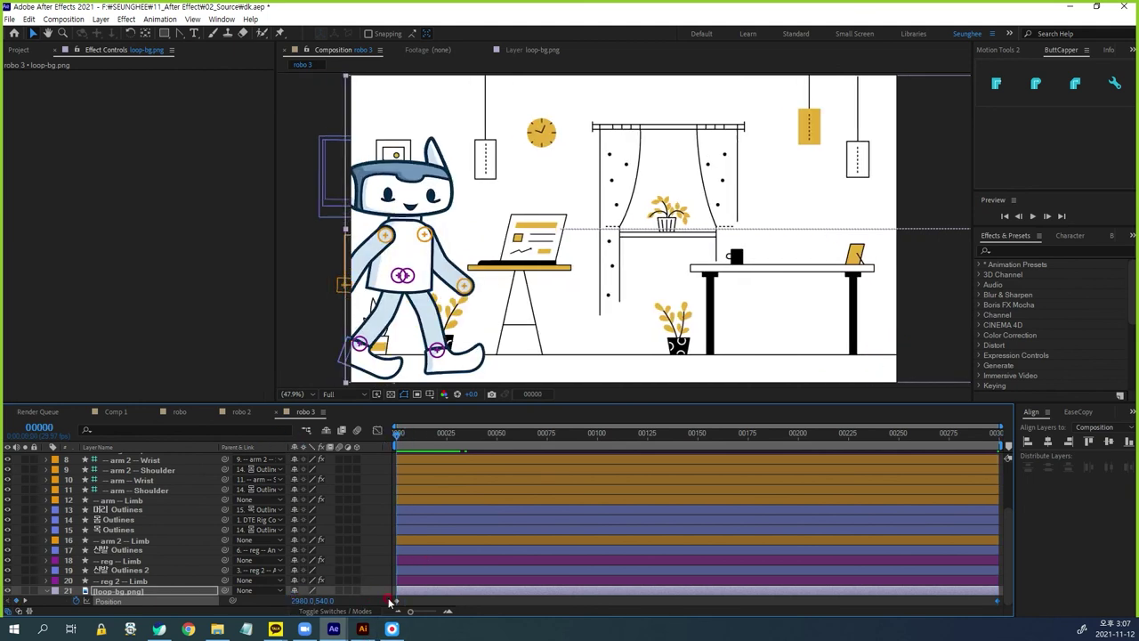
left_click(991, 435)
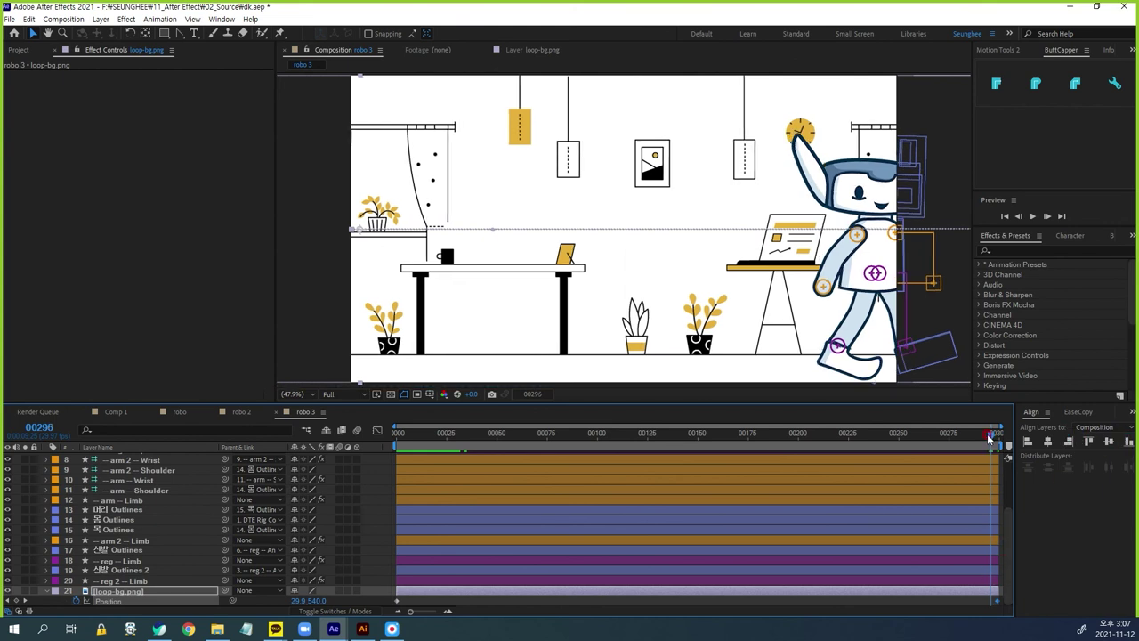
left_click_drag(988, 436, 1134, 433)
left_click(295, 601)
key("Return")
left_click_drag(409, 436, 151, 435)
key("space")
key("space")
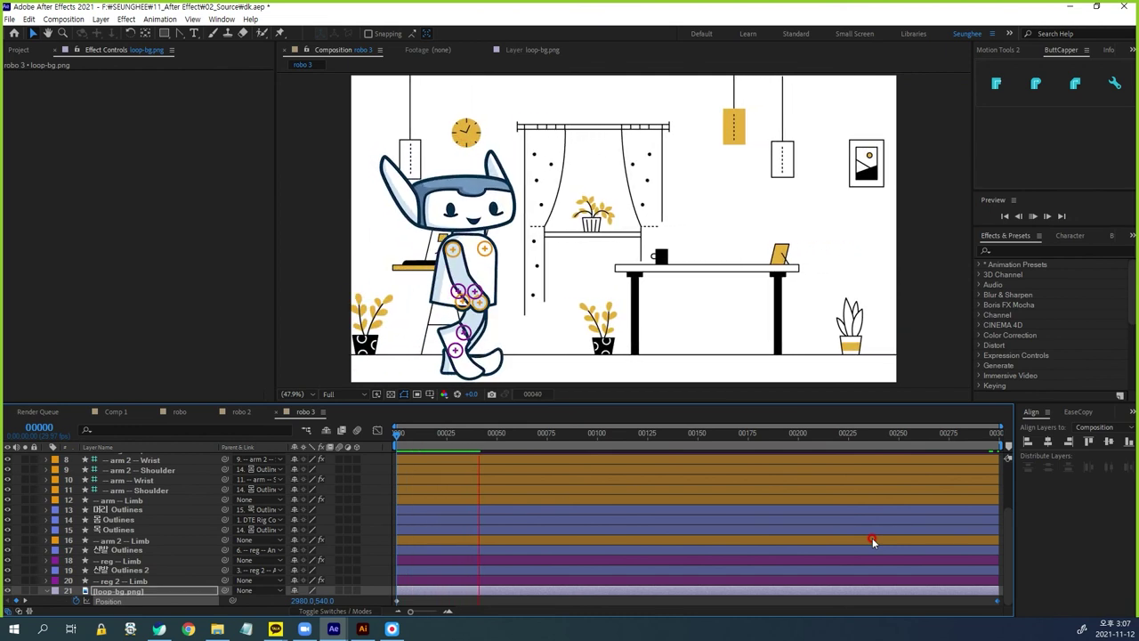
key("space")
Raise the X Position of loop-bg.png at frame 299 to slow the room's scroll, and preview the walk from frame 0
left_click_drag(501, 441, 1121, 488)
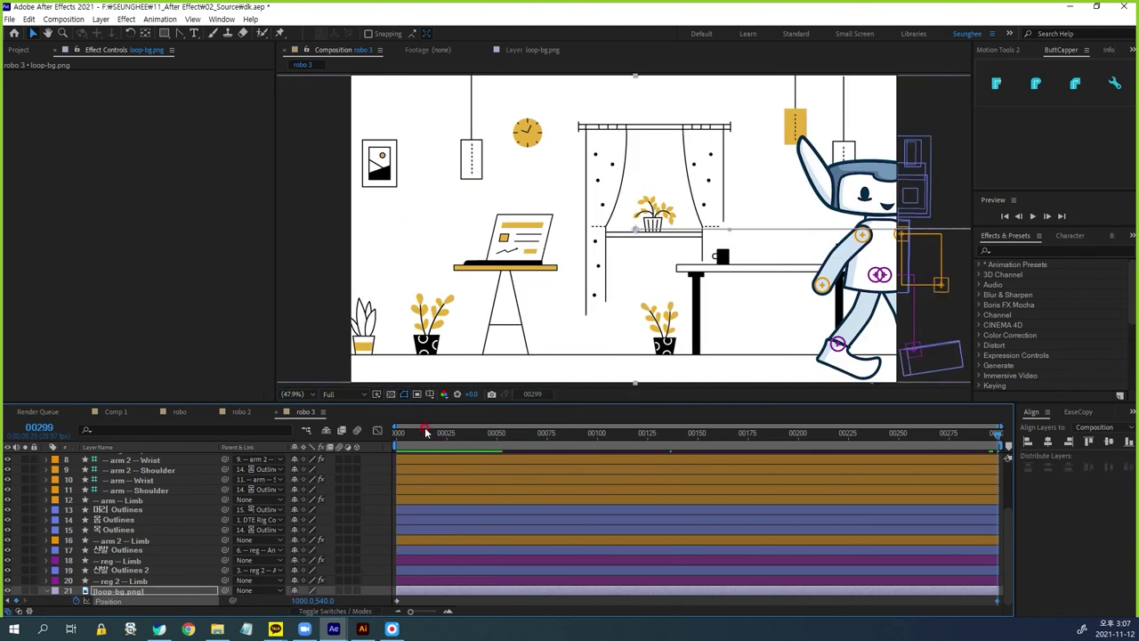
left_click(398, 434)
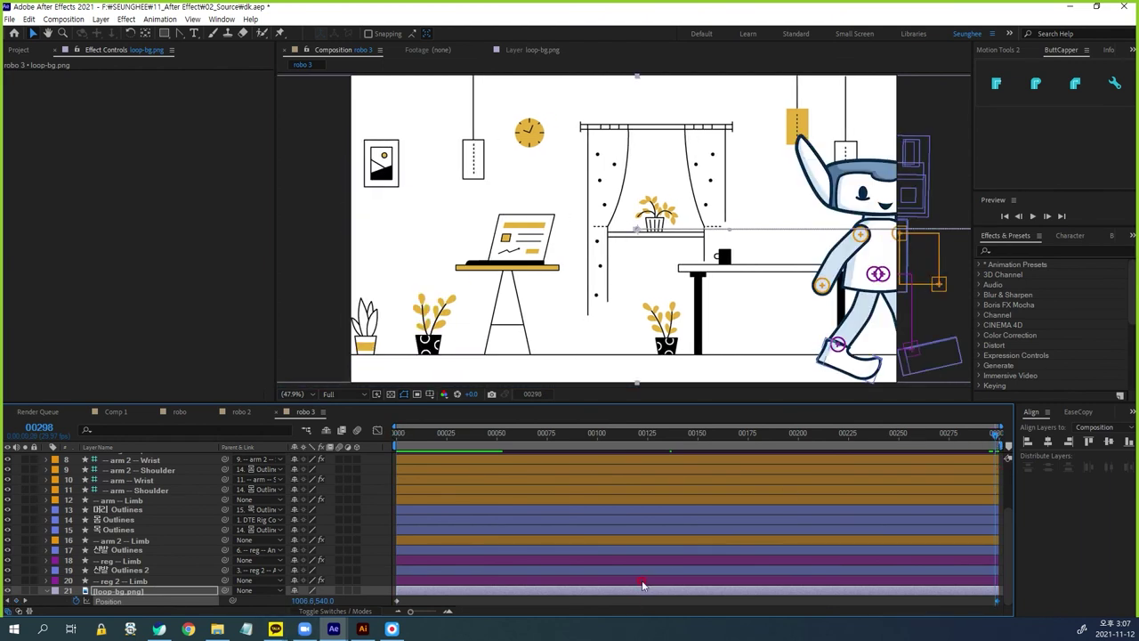
key("Page_Down")
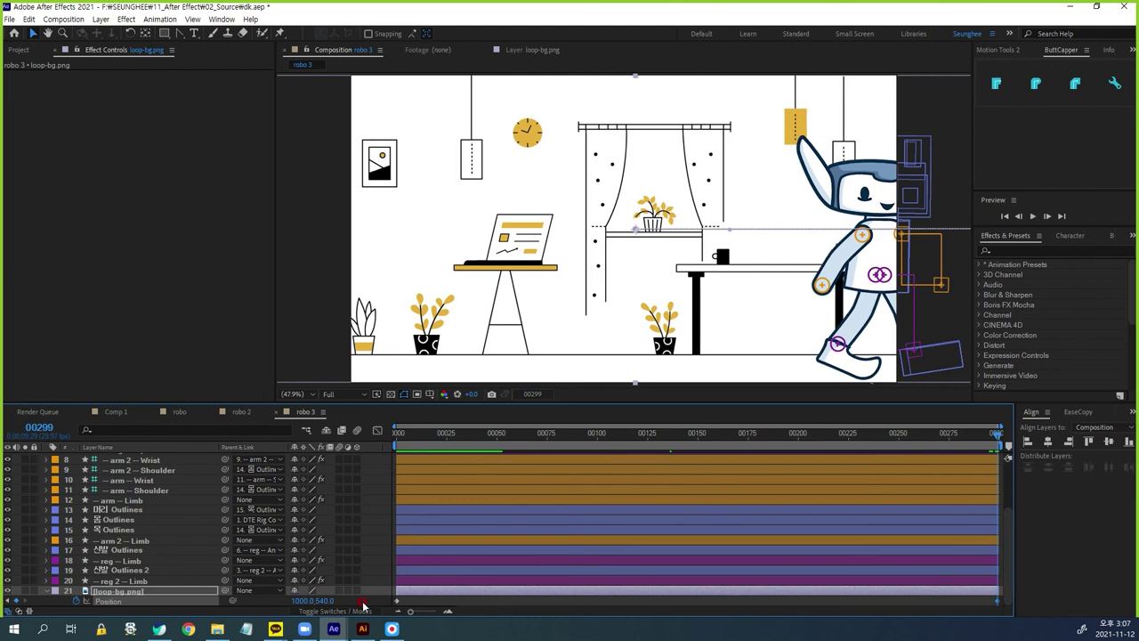
left_click(300, 601)
left_click_drag(405, 442, 257, 436)
key("space")
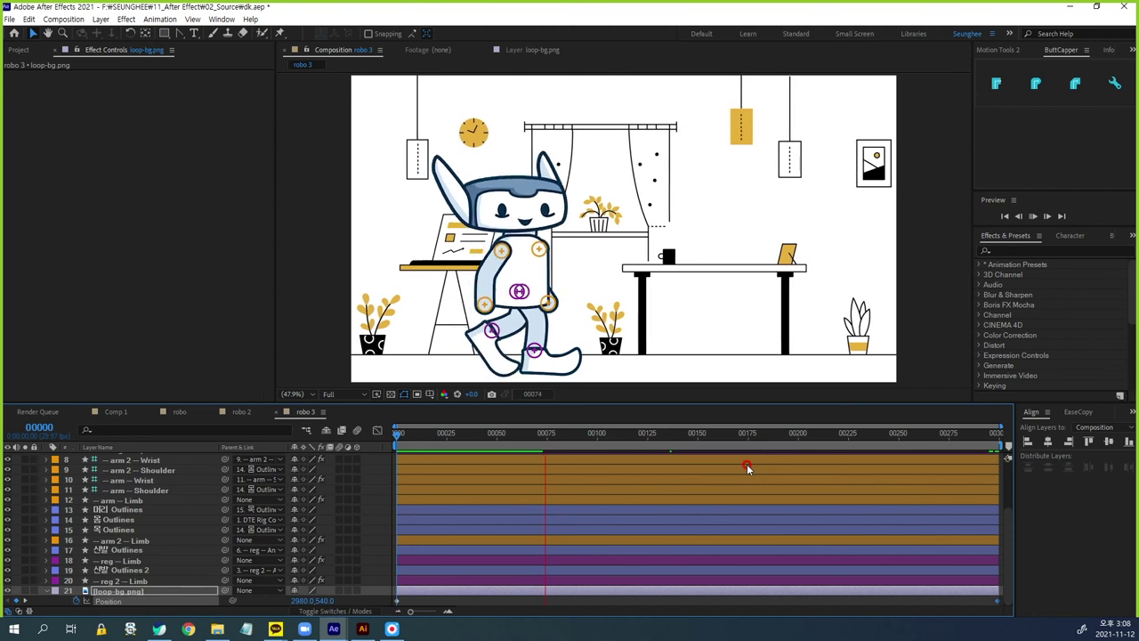
key("space")
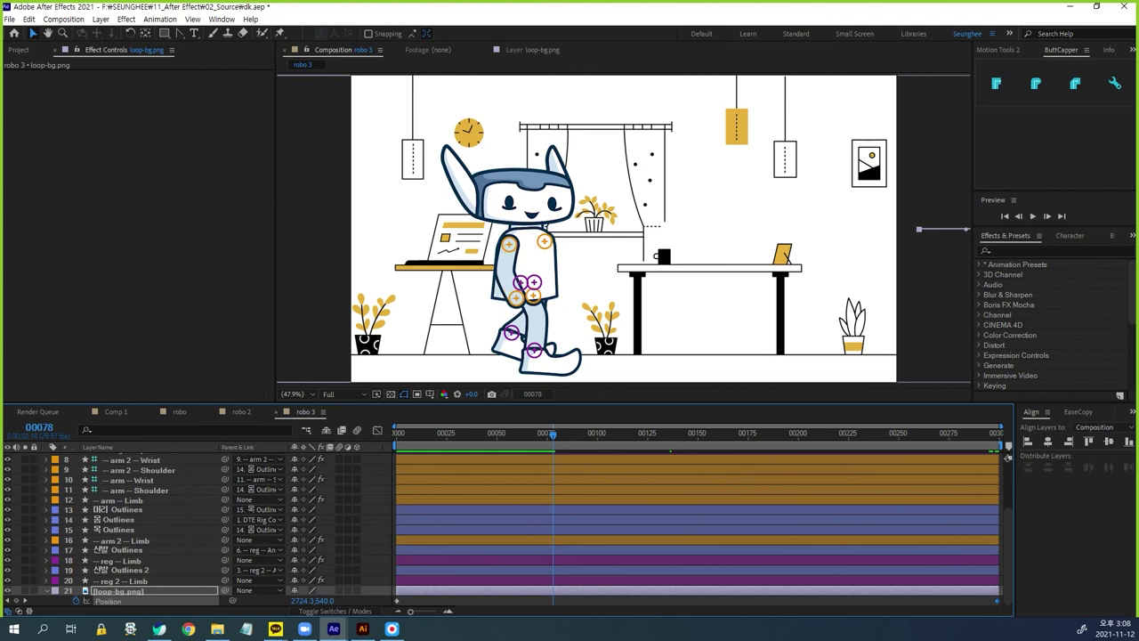
left_click(362, 628)
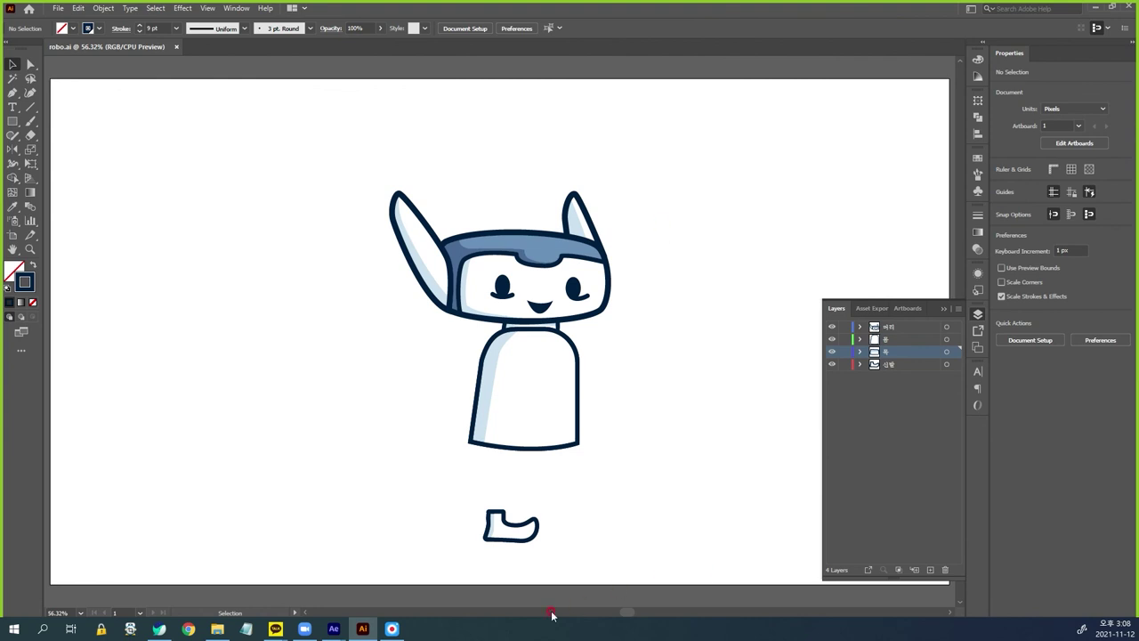
mouse_move(333, 629)
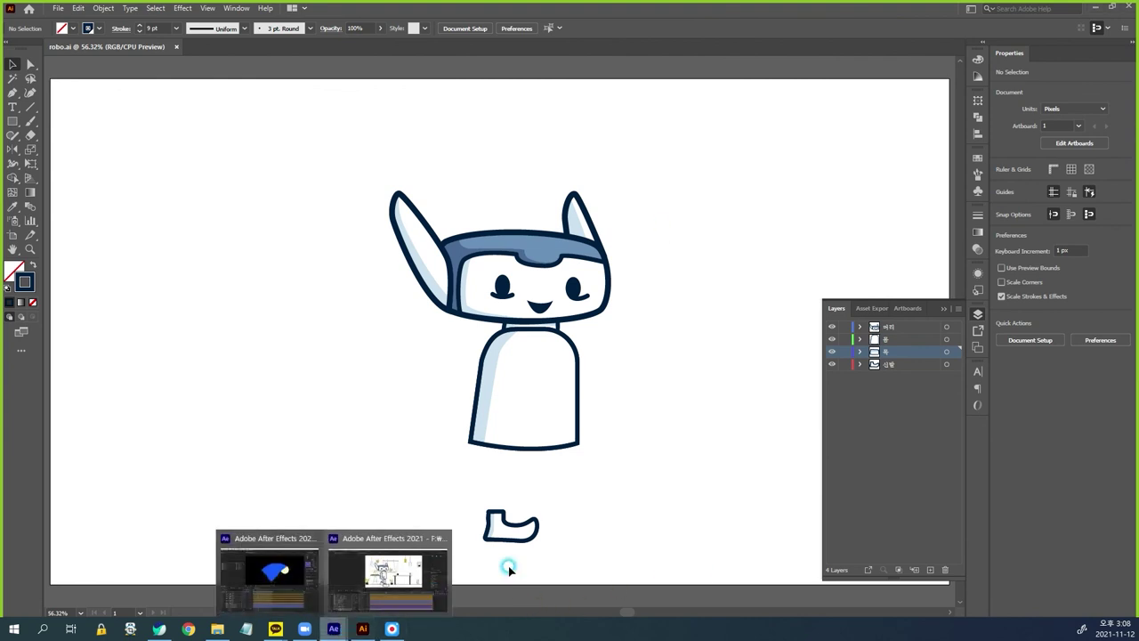
left_click(397, 610)
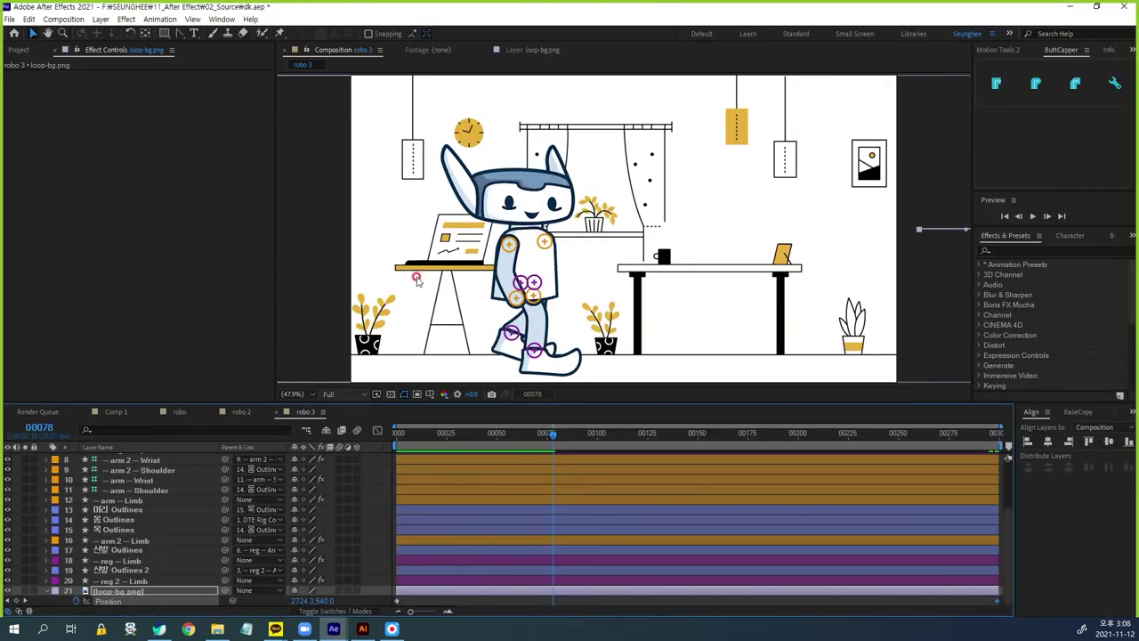